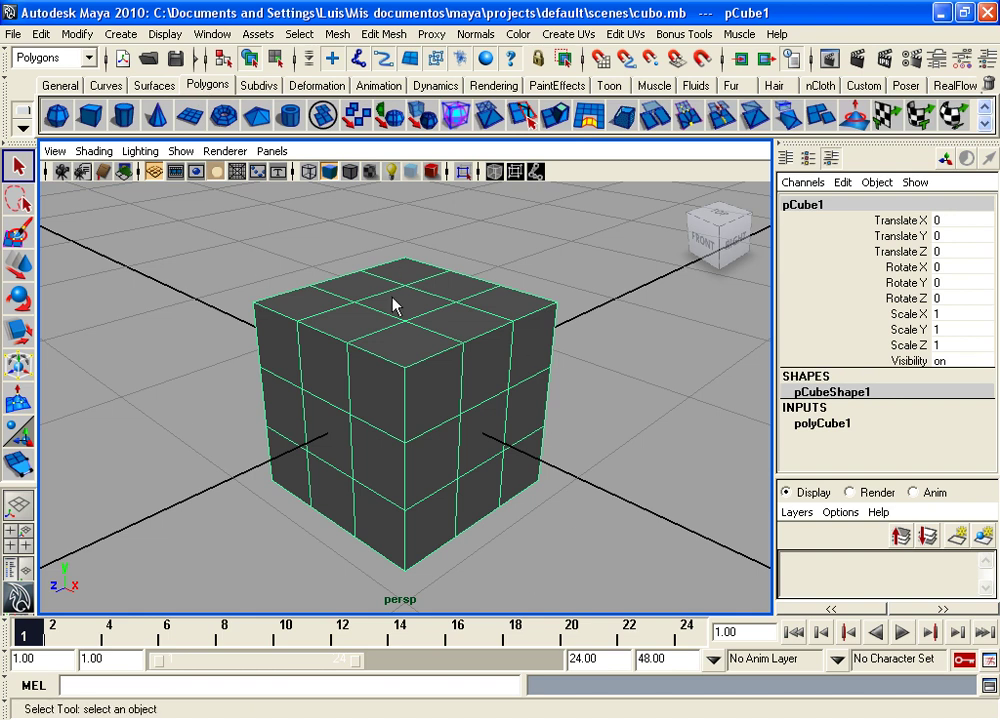
- Inspect the cube's subdivision settings on the polygon shelf and reselect the cube
{"action": "left_click", "coordinate": [142, 86]}
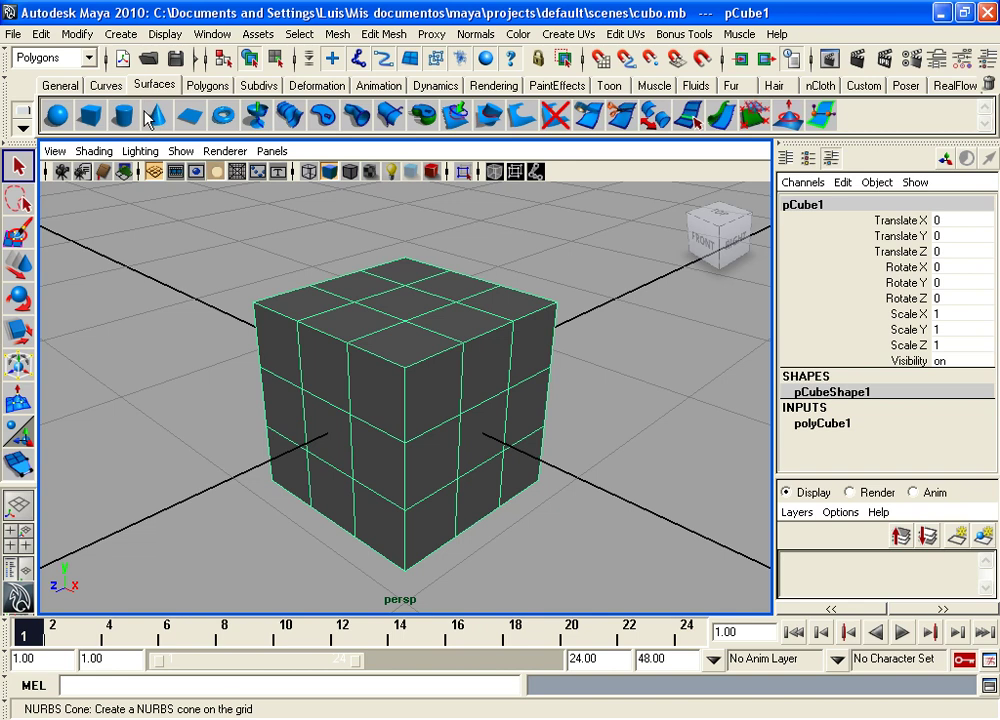
{"action": "left_click", "coordinate": [207, 85]}
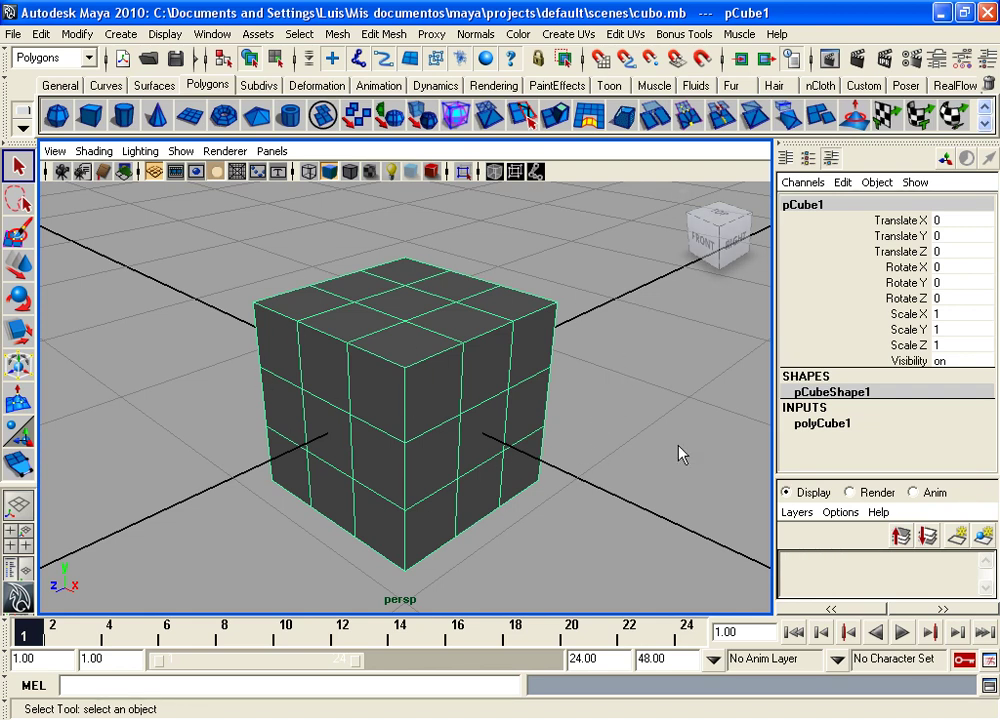
{"action": "left_click", "coordinate": [828, 424]}
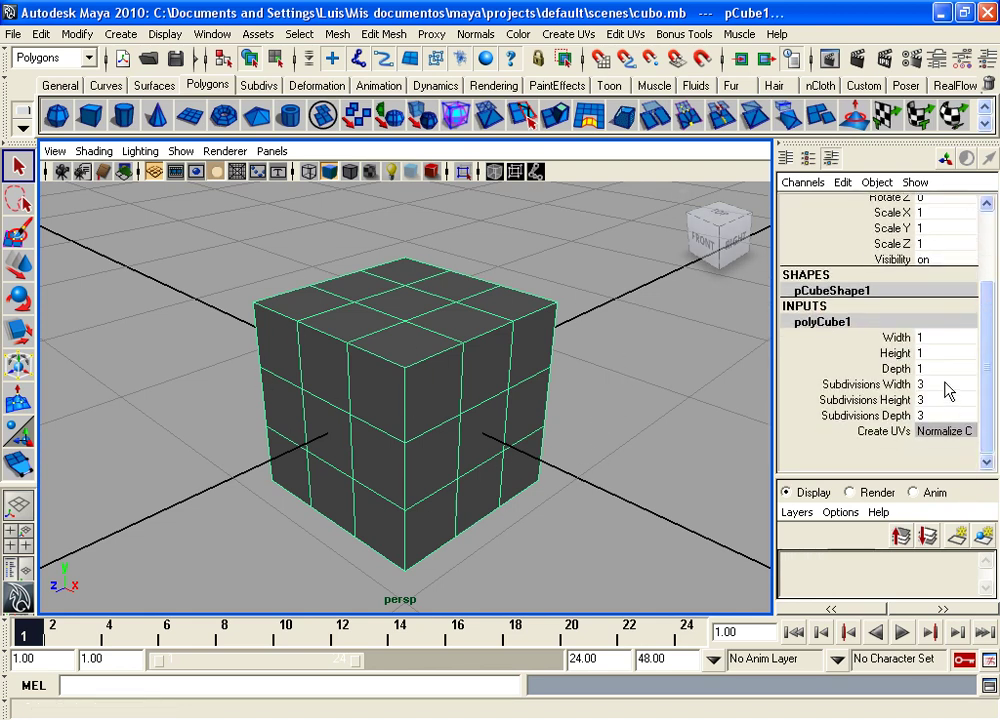
{"action": "left_click_drag", "start_coordinate": [943, 384], "coordinate": [945, 417]}
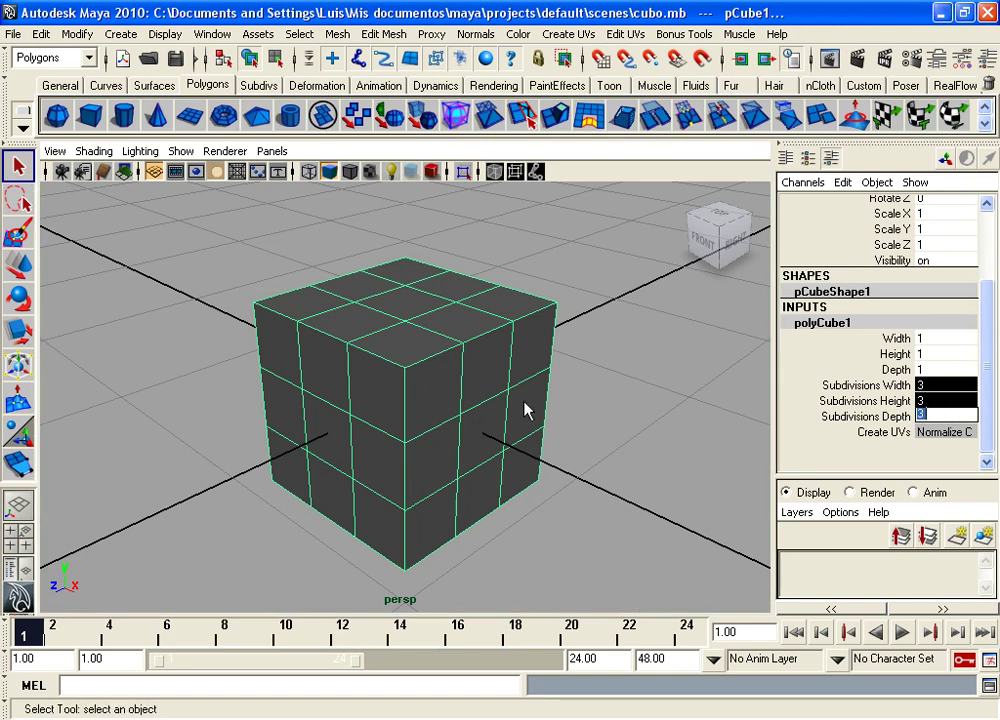
{"action": "left_click", "coordinate": [645, 456]}
{"action": "left_click", "coordinate": [455, 400]}
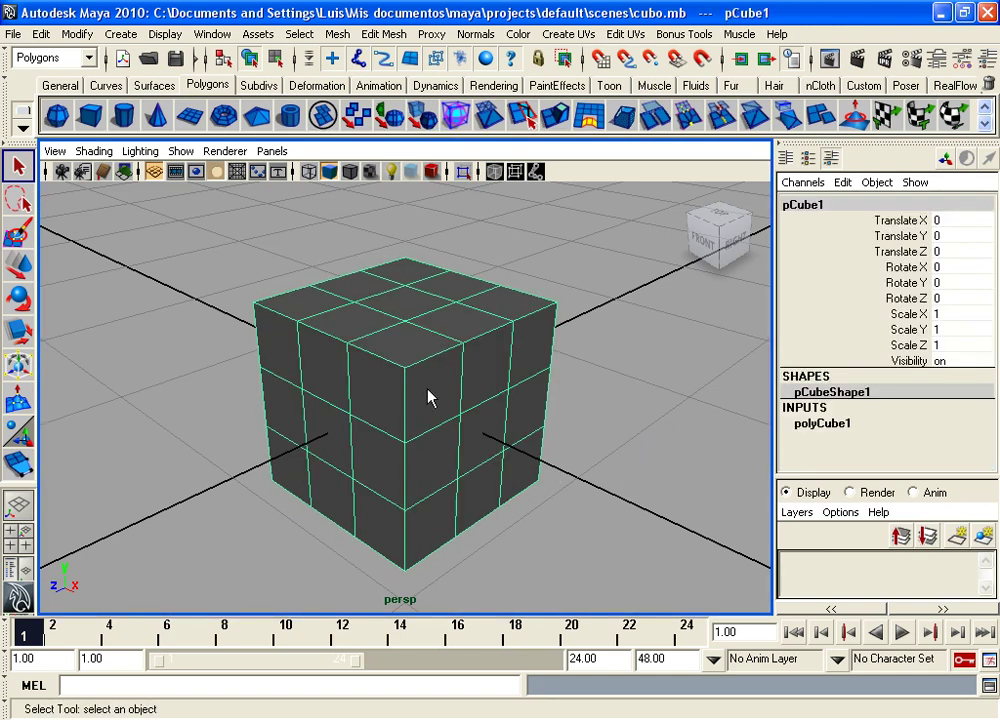
- Keep the Polygons menu set and tear off Edit Mesh into a floating window
{"action": "left_click", "coordinate": [87, 57]}
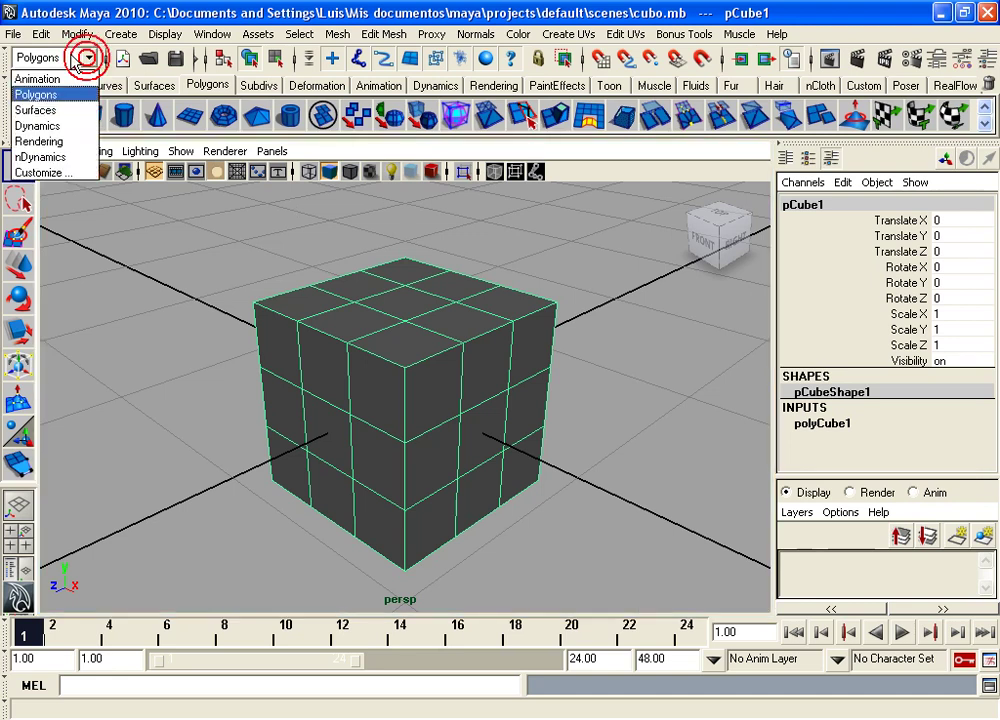
{"action": "left_click", "coordinate": [40, 96]}
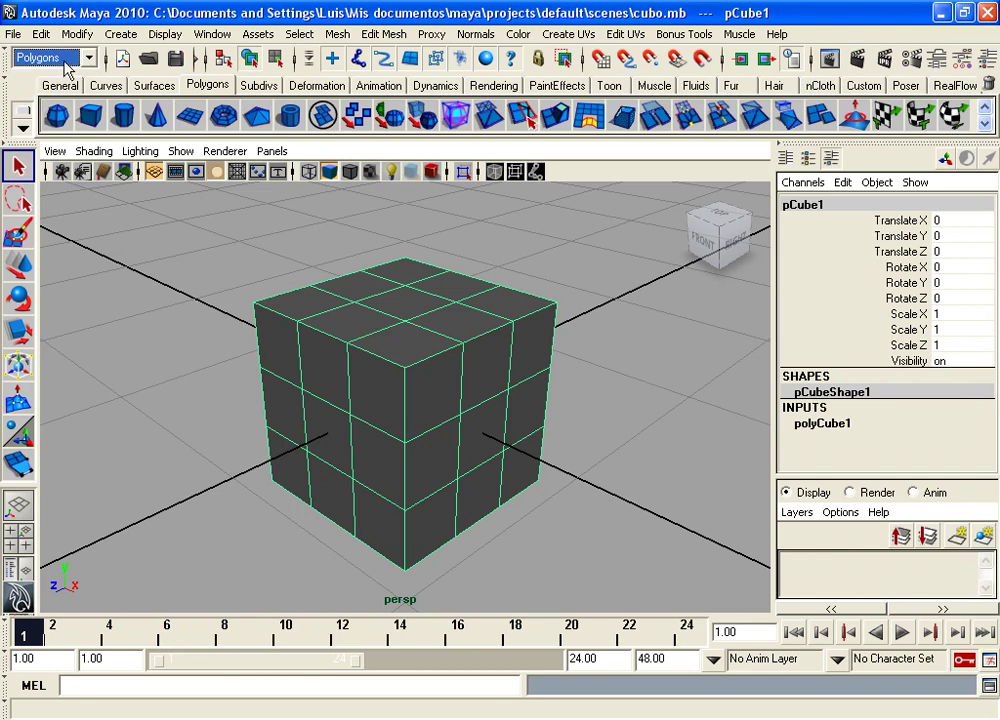
{"action": "left_click", "coordinate": [378, 36]}
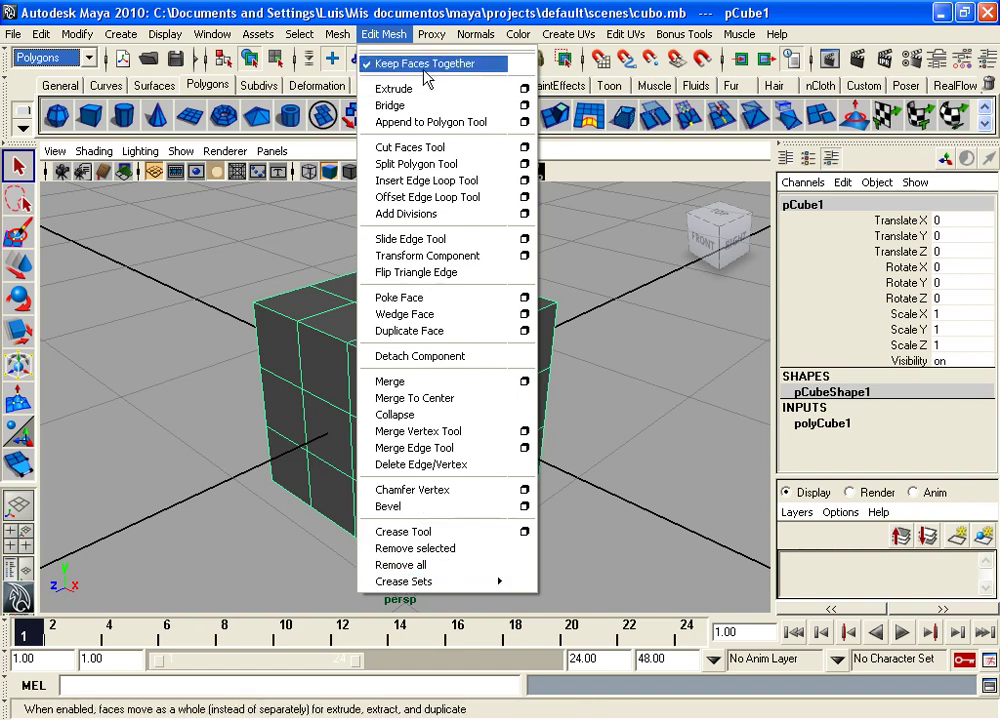
{"action": "left_click", "coordinate": [398, 55]}
{"action": "mouse_move", "coordinate": [391, 38]}
{"action": "left_mouse_down"}
{"action": "mouse_move", "coordinate": [636, 45]}
{"action": "mouse_move", "coordinate": [86, 44]}
{"action": "left_mouse_up"}
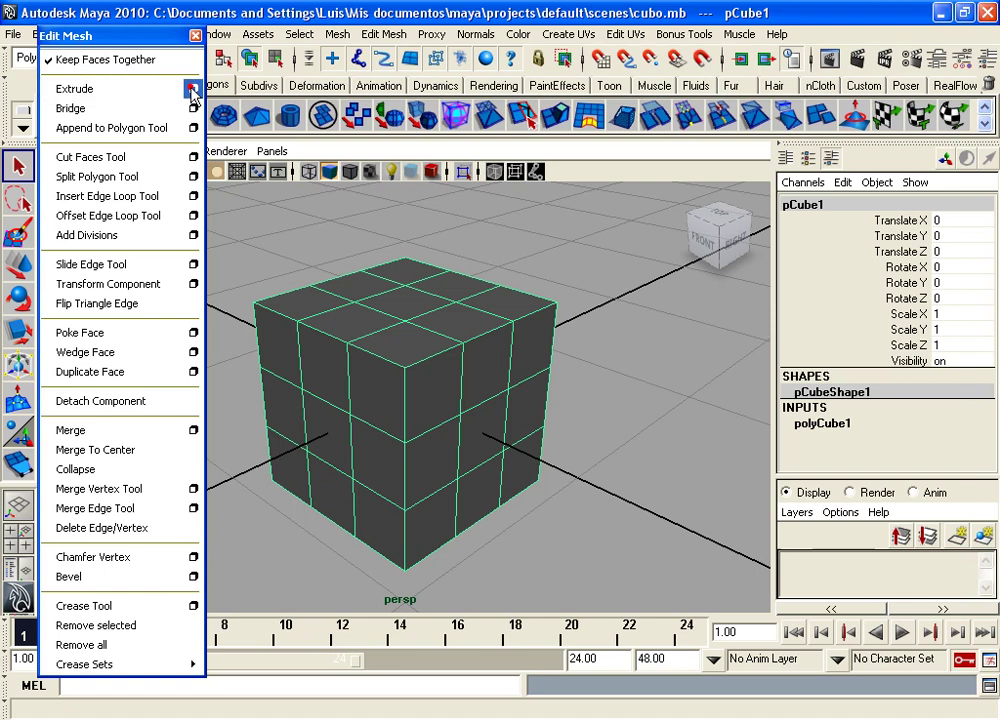
- Reset Extrude Face Options to defaults (Divisions 1, Offset 0, Taper 1) and close them
{"action": "left_click", "coordinate": [193, 88]}
{"action": "left_click_drag", "start_coordinate": [560, 45], "coordinate": [405, 47]}
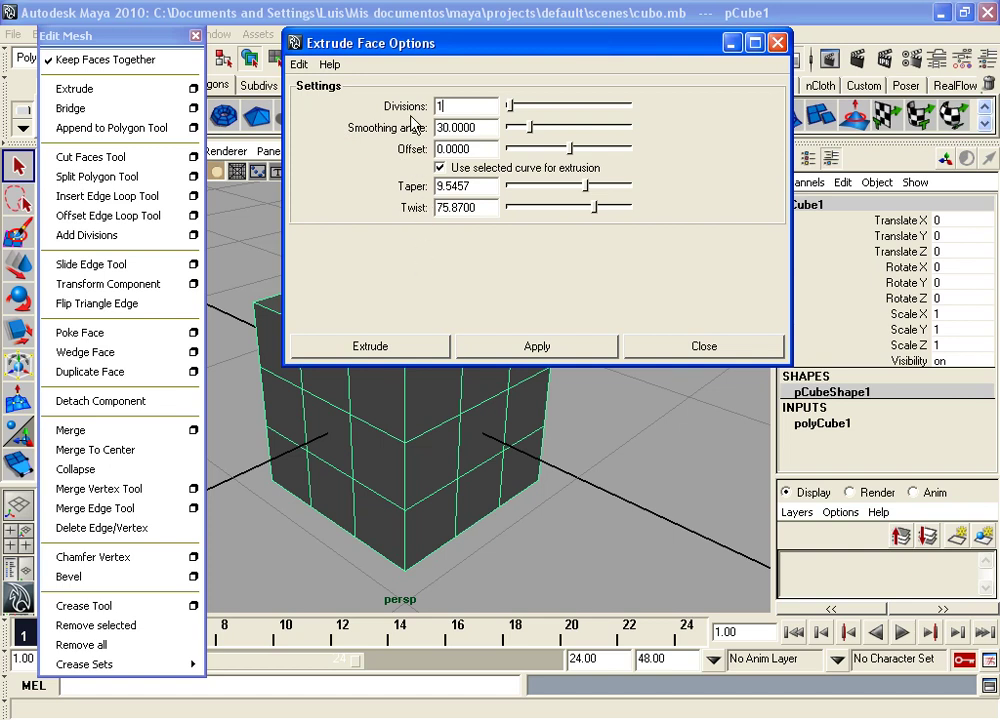
{"action": "left_click", "coordinate": [299, 64]}
{"action": "left_click", "coordinate": [325, 108]}
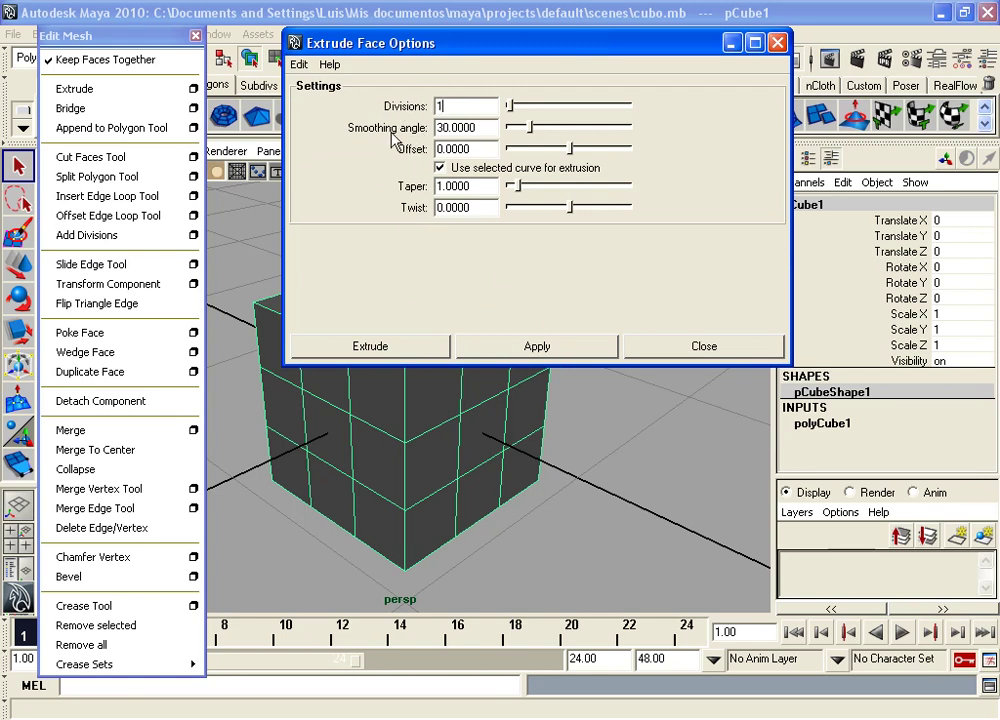
{"action": "left_click", "coordinate": [681, 346]}
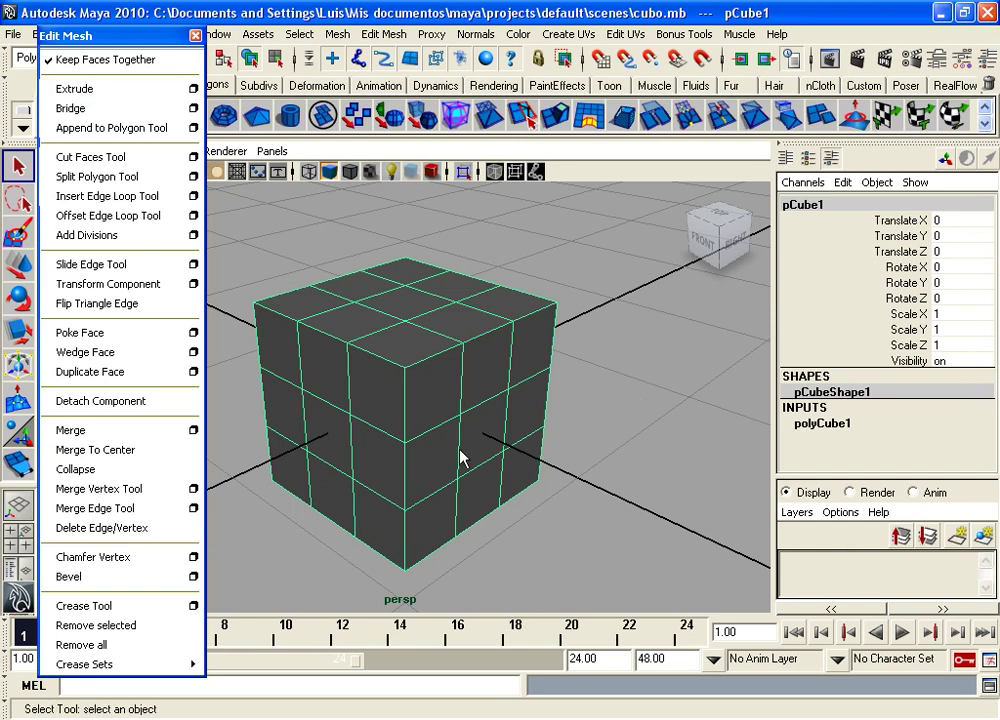
- Switch to face selection and select the cube's top-centre face
{"action": "mouse_move", "coordinate": [430, 444]}
{"action": "left_mouse_down", "text": "alt"}
{"action": "mouse_move", "coordinate": [446, 446]}
{"action": "mouse_move", "coordinate": [408, 419]}
{"action": "mouse_move", "coordinate": [453, 368]}
{"action": "mouse_move", "coordinate": [443, 337]}
{"action": "left_mouse_up", "text": "alt"}
{"action": "right_click_drag", "start_coordinate": [443, 337], "coordinate": [447, 374]}
{"action": "left_click", "coordinate": [437, 328]}
{"action": "left_click_drag", "start_coordinate": [478, 415], "coordinate": [496, 397], "text": "alt"}
{"action": "right_click_drag", "start_coordinate": [496, 397], "coordinate": [504, 397], "text": "alt"}
{"action": "mouse_move", "coordinate": [504, 397]}
{"action": "left_mouse_down", "text": "alt"}
{"action": "mouse_move", "coordinate": [471, 384]}
{"action": "mouse_move", "coordinate": [480, 390]}
{"action": "left_mouse_up", "text": "alt"}
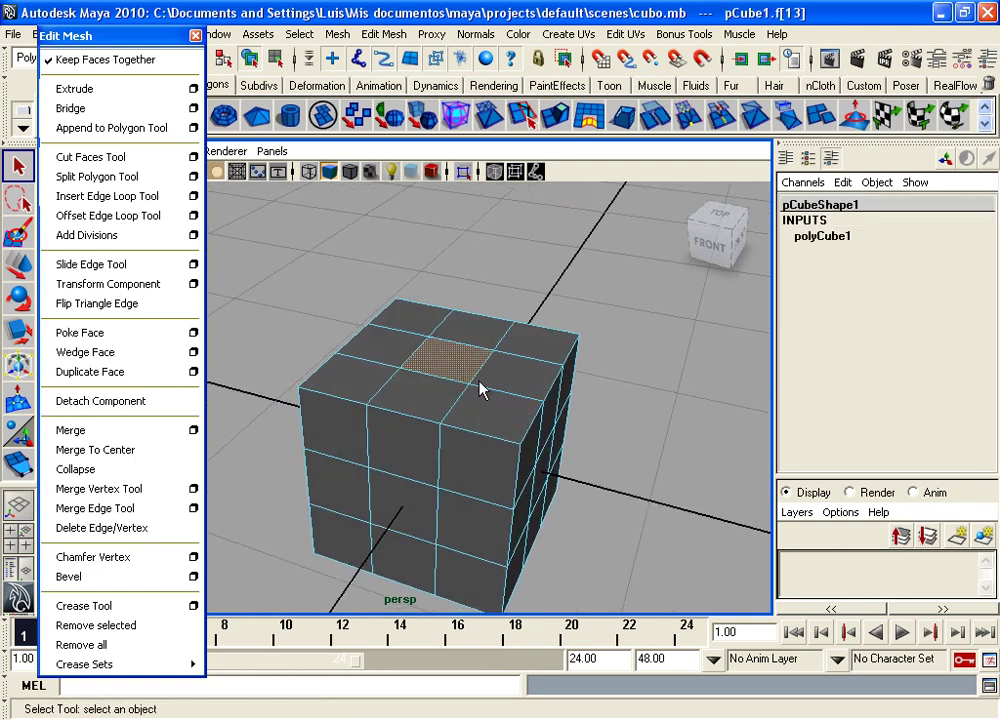
- Extrude the top face twice, pulling each new section upward
{"action": "left_click", "coordinate": [129, 89]}
{"action": "left_click_drag", "start_coordinate": [452, 305], "coordinate": [457, 225]}
{"action": "mouse_move", "coordinate": [491, 346]}
{"action": "left_mouse_down", "text": "alt"}
{"action": "mouse_move", "coordinate": [446, 272]}
{"action": "mouse_move", "coordinate": [397, 410]}
{"action": "mouse_move", "coordinate": [437, 353]}
{"action": "left_mouse_up", "text": "alt"}
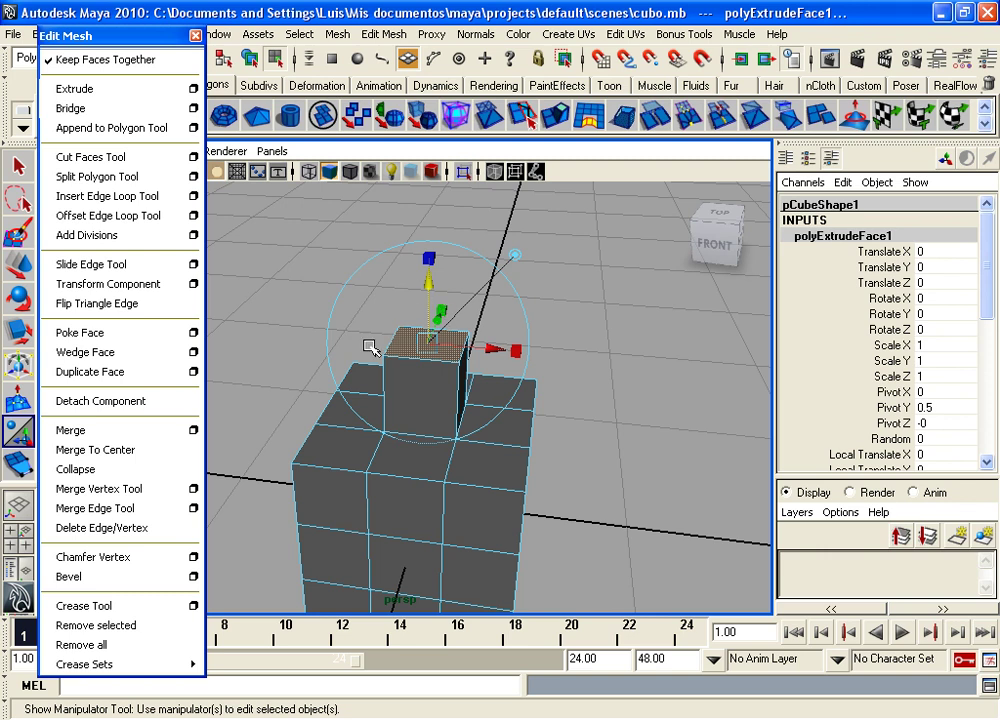
{"action": "left_click", "coordinate": [110, 89]}
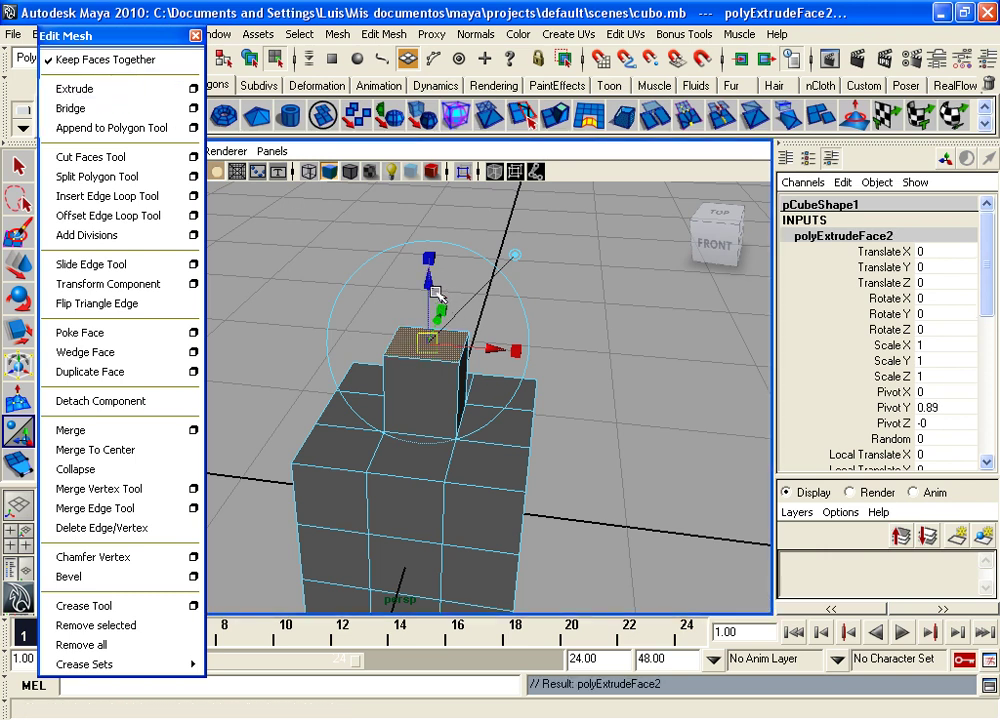
{"action": "left_click_drag", "start_coordinate": [433, 282], "coordinate": [435, 232]}
{"action": "mouse_move", "coordinate": [415, 333]}
{"action": "left_mouse_down", "text": "alt"}
{"action": "mouse_move", "coordinate": [496, 362]}
{"action": "mouse_move", "coordinate": [458, 395]}
{"action": "left_mouse_up", "text": "alt"}
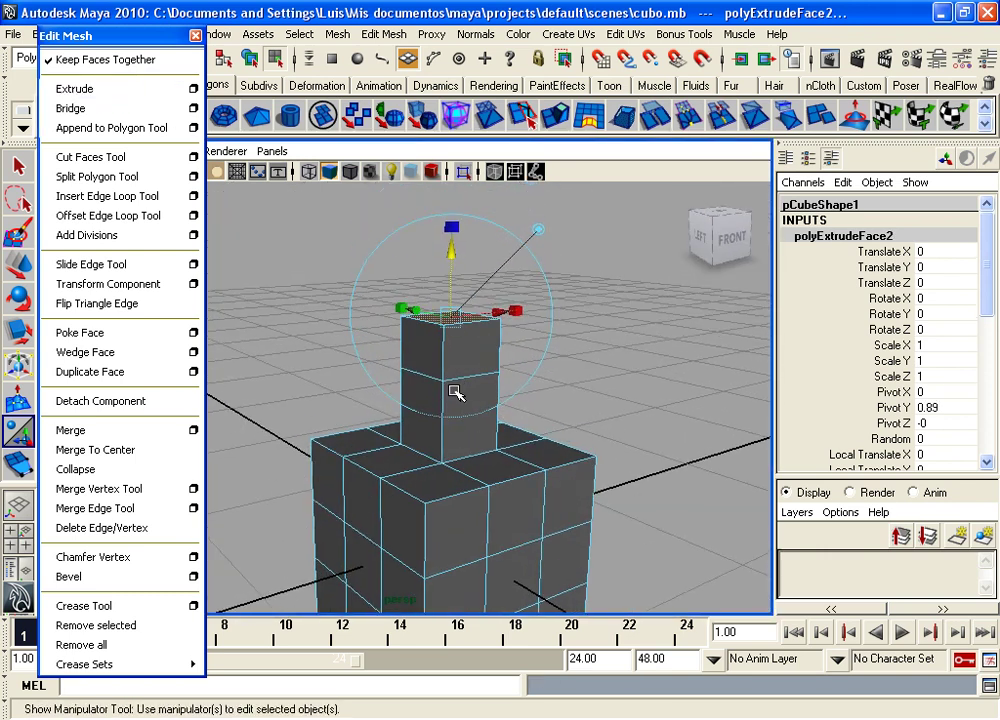
- Extrude a third section, raising it and shifting it 0.187 along local X
{"action": "left_click", "coordinate": [70, 89]}
{"action": "left_click_drag", "start_coordinate": [452, 255], "coordinate": [457, 216]}
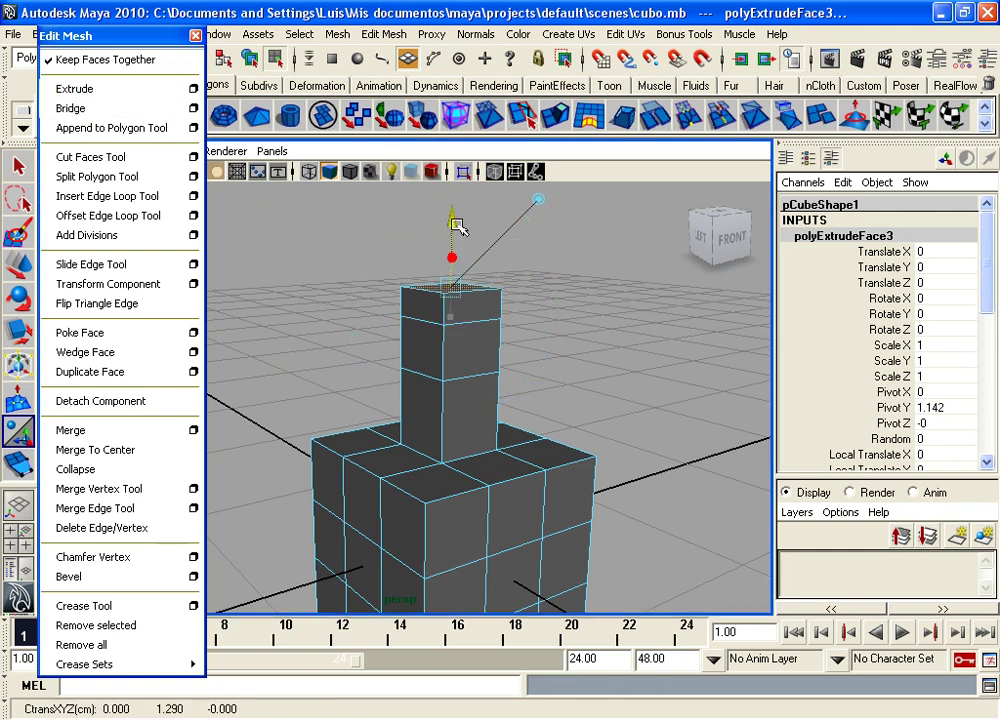
{"action": "mouse_move", "coordinate": [423, 282]}
{"action": "left_mouse_down"}
{"action": "mouse_move", "coordinate": [453, 315]}
{"action": "mouse_move", "coordinate": [440, 300]}
{"action": "mouse_move", "coordinate": [513, 310]}
{"action": "mouse_move", "coordinate": [487, 350]}
{"action": "mouse_move", "coordinate": [473, 330]}
{"action": "left_mouse_up"}
{"action": "middle_click_drag", "start_coordinate": [473, 330], "coordinate": [446, 341], "text": "alt"}
{"action": "mouse_move", "coordinate": [446, 341]}
{"action": "left_mouse_down", "text": "alt"}
{"action": "mouse_move", "coordinate": [413, 368]}
{"action": "mouse_move", "coordinate": [400, 350]}
{"action": "mouse_move", "coordinate": [520, 346]}
{"action": "left_mouse_up", "text": "alt"}
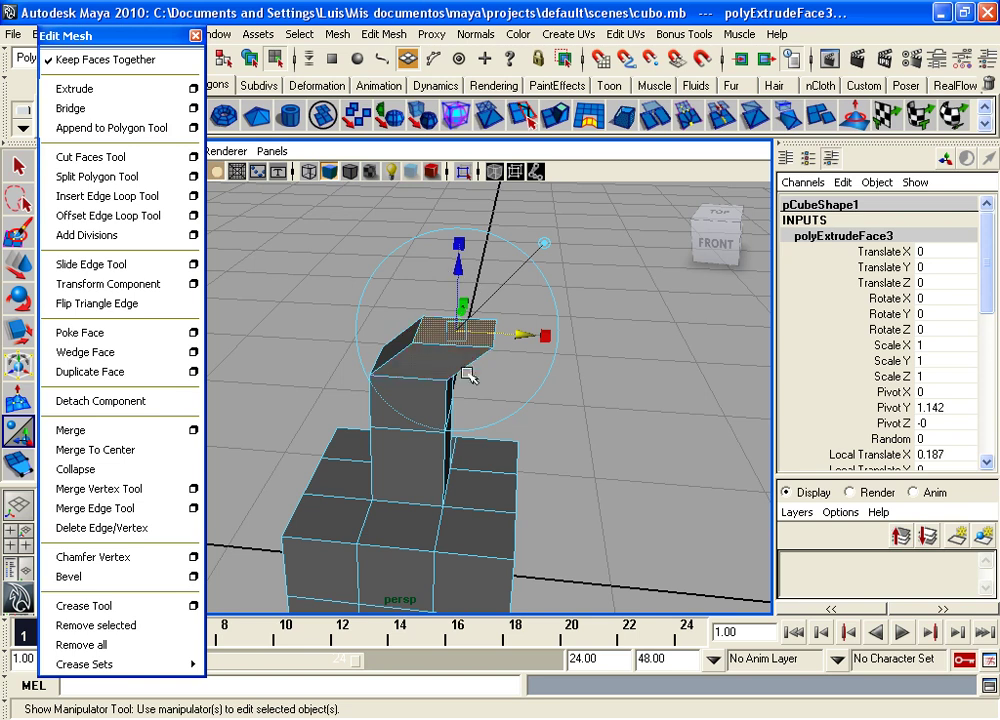
- Extrude a fourth section with Ctrl+E and pull it upward, keeping the column straight
{"action": "key", "text": "ctrl+e"}
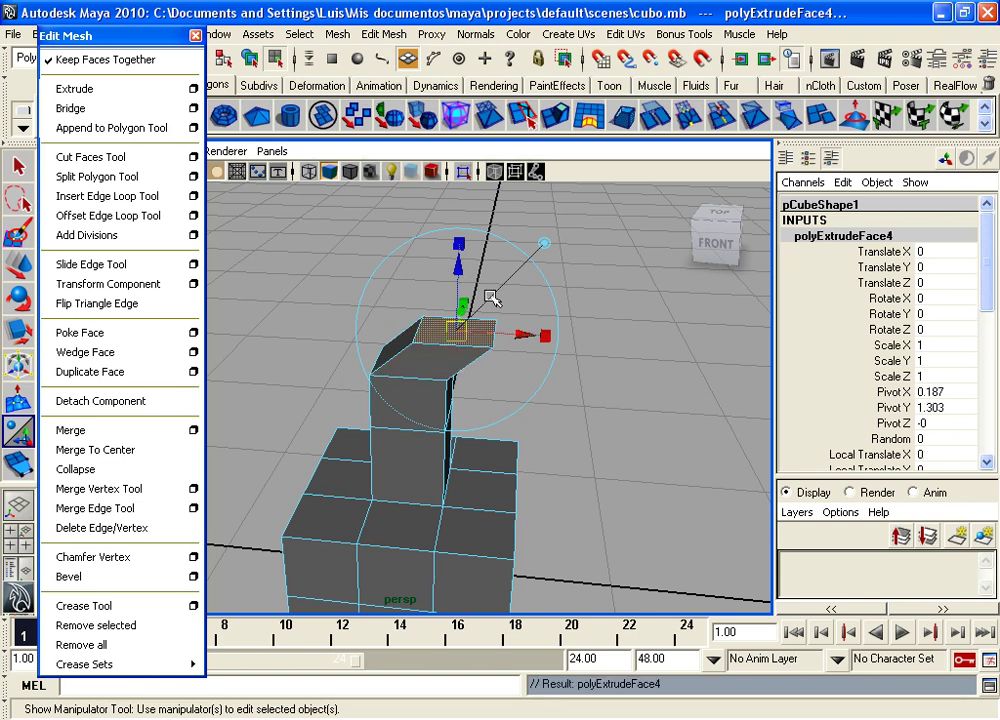
{"action": "mouse_move", "coordinate": [458, 262]}
{"action": "left_mouse_down"}
{"action": "mouse_move", "coordinate": [458, 190]}
{"action": "mouse_move", "coordinate": [453, 290]}
{"action": "mouse_move", "coordinate": [393, 357]}
{"action": "mouse_move", "coordinate": [415, 371]}
{"action": "mouse_move", "coordinate": [388, 400]}
{"action": "mouse_move", "coordinate": [420, 391]}
{"action": "mouse_move", "coordinate": [397, 408]}
{"action": "left_mouse_up"}
{"action": "mouse_move", "coordinate": [543, 263]}
{"action": "left_mouse_down", "text": "alt"}
{"action": "mouse_move", "coordinate": [538, 353]}
{"action": "mouse_move", "coordinate": [623, 373]}
{"action": "mouse_move", "coordinate": [408, 353]}
{"action": "mouse_move", "coordinate": [528, 385]}
{"action": "mouse_move", "coordinate": [497, 232]}
{"action": "left_mouse_up", "text": "alt"}
{"action": "mouse_move", "coordinate": [577, 262]}
{"action": "left_mouse_down", "text": "alt"}
{"action": "mouse_move", "coordinate": [475, 261]}
{"action": "mouse_move", "coordinate": [379, 319]}
{"action": "mouse_move", "coordinate": [424, 314]}
{"action": "mouse_move", "coordinate": [507, 393]}
{"action": "left_mouse_up", "text": "alt"}
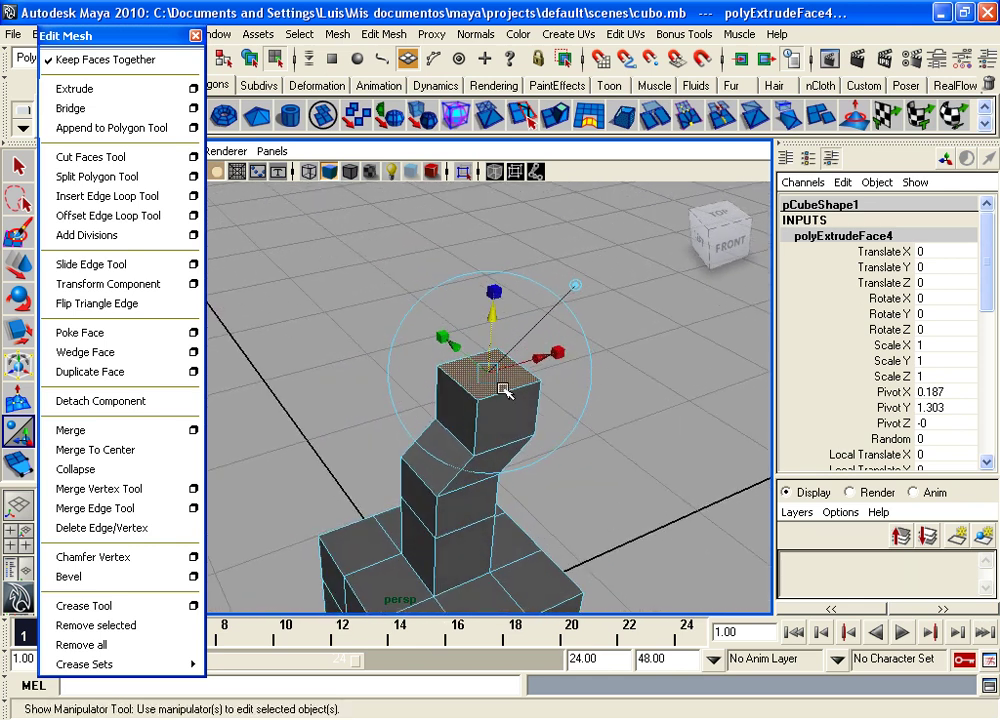
{"action": "left_click_drag", "start_coordinate": [452, 412], "coordinate": [563, 402], "text": "alt"}
{"action": "mouse_move", "coordinate": [408, 329]}
{"action": "left_mouse_down"}
{"action": "mouse_move", "coordinate": [440, 340]}
{"action": "mouse_move", "coordinate": [402, 330]}
{"action": "left_mouse_up"}
{"action": "mouse_move", "coordinate": [531, 379]}
{"action": "left_mouse_down", "text": "alt"}
{"action": "mouse_move", "coordinate": [520, 380]}
{"action": "mouse_move", "coordinate": [591, 255]}
{"action": "left_mouse_up", "text": "alt"}
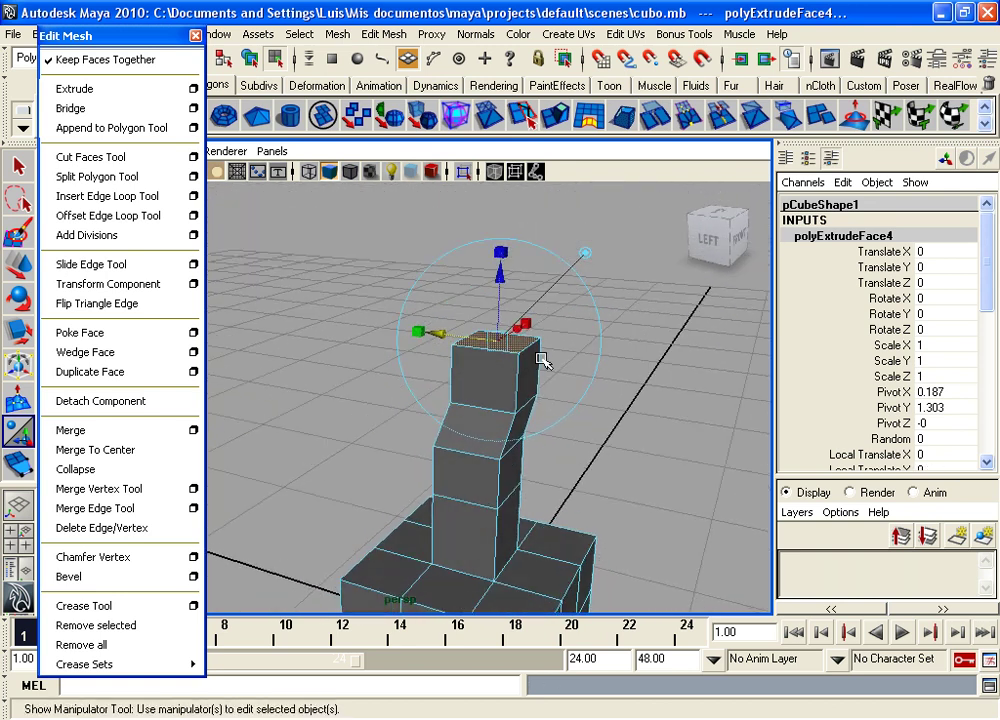
- Try scaling and tilting the top face, undoing both so it stays level
{"action": "left_click", "coordinate": [503, 254]}
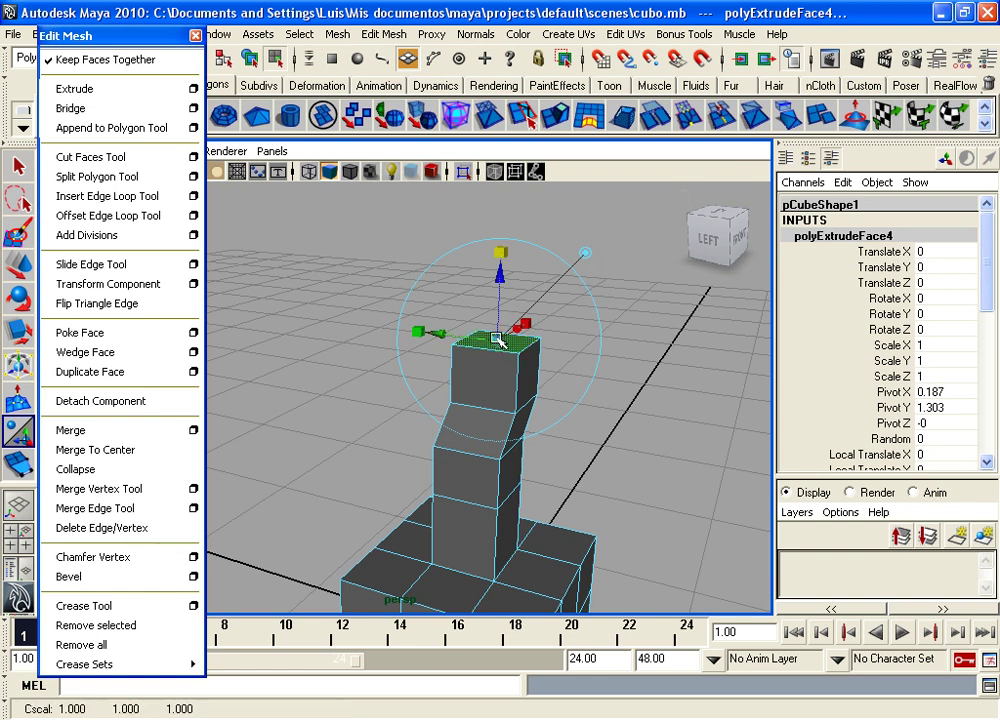
{"action": "left_click_drag", "start_coordinate": [499, 341], "coordinate": [488, 344]}
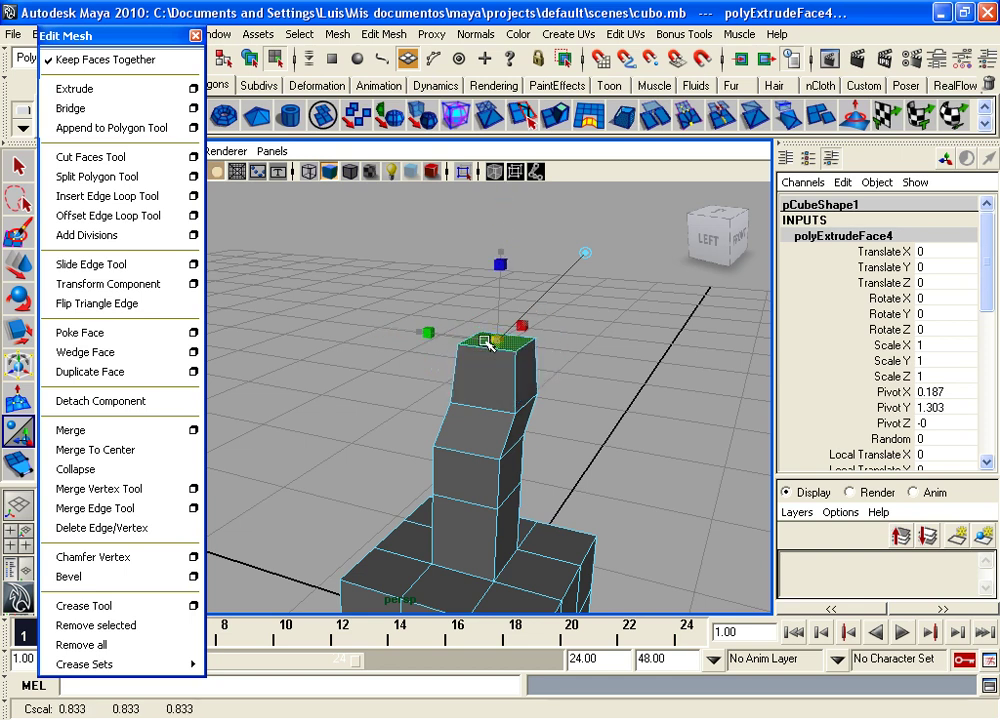
{"action": "key", "text": "ctrl+z"}
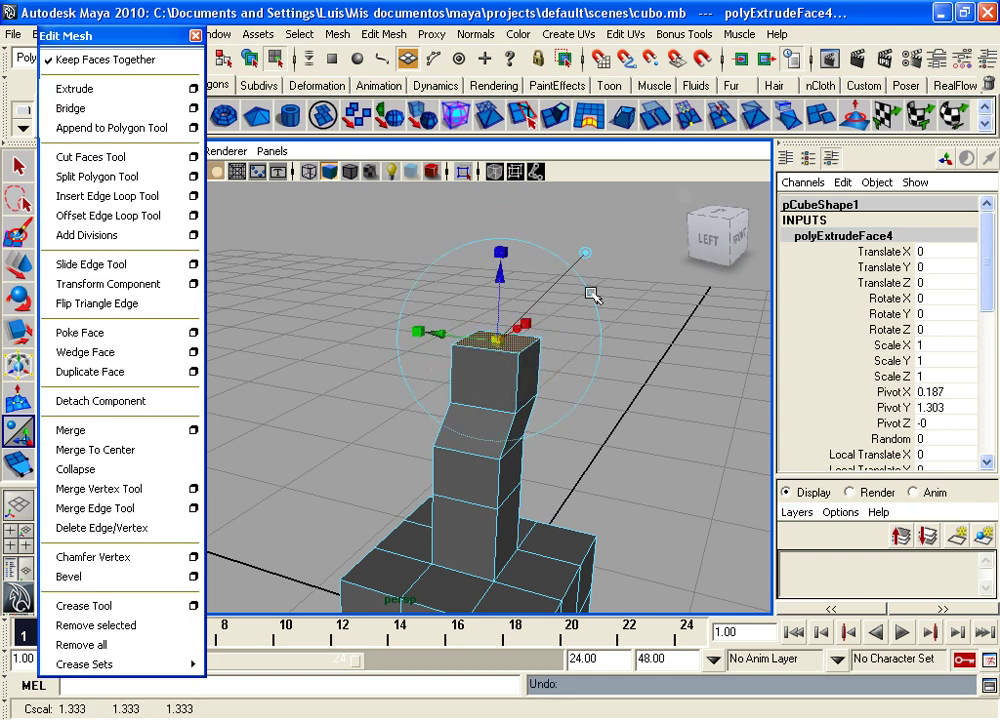
{"action": "mouse_move", "coordinate": [591, 300]}
{"action": "left_mouse_down"}
{"action": "mouse_move", "coordinate": [593, 258]}
{"action": "mouse_move", "coordinate": [618, 328]}
{"action": "left_mouse_up"}
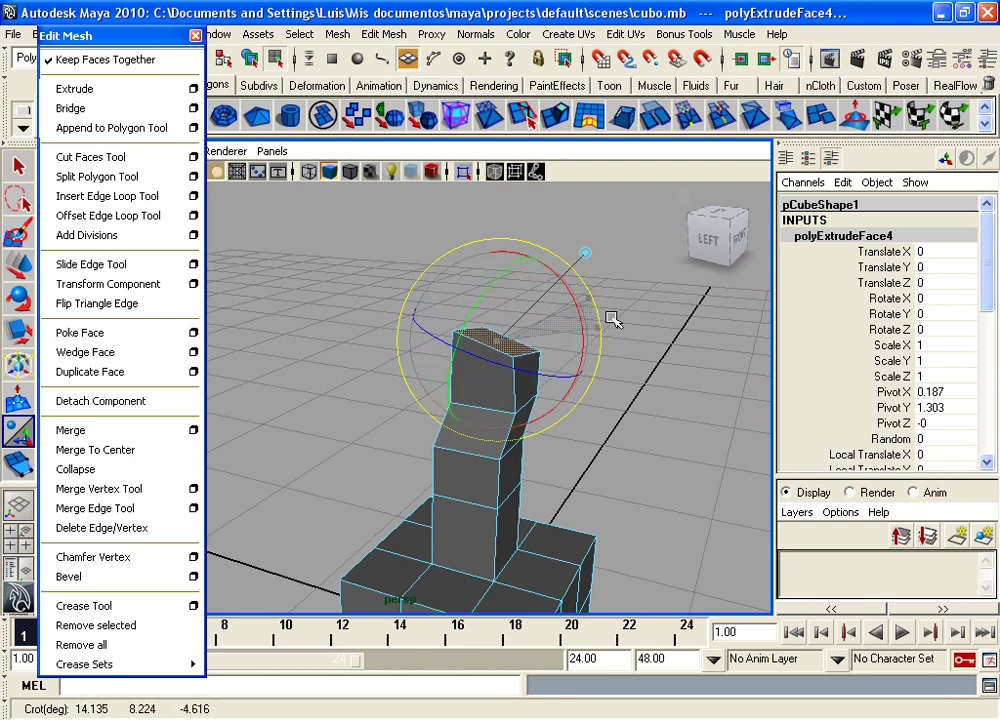
{"action": "key", "text": "ctrl+z"}
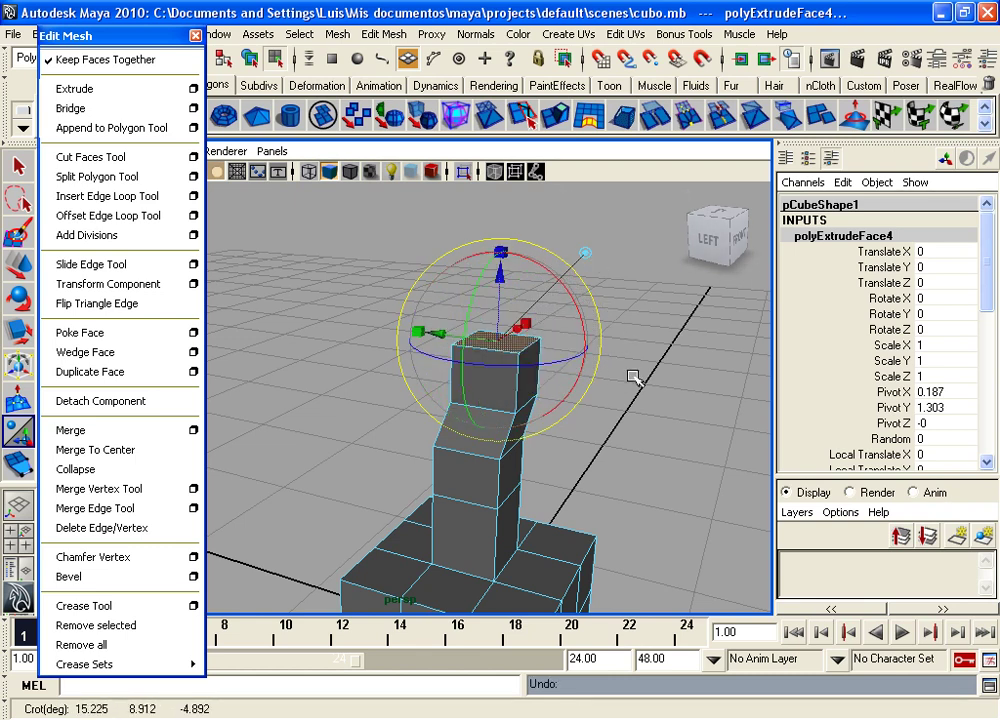
{"action": "left_click", "coordinate": [502, 296]}
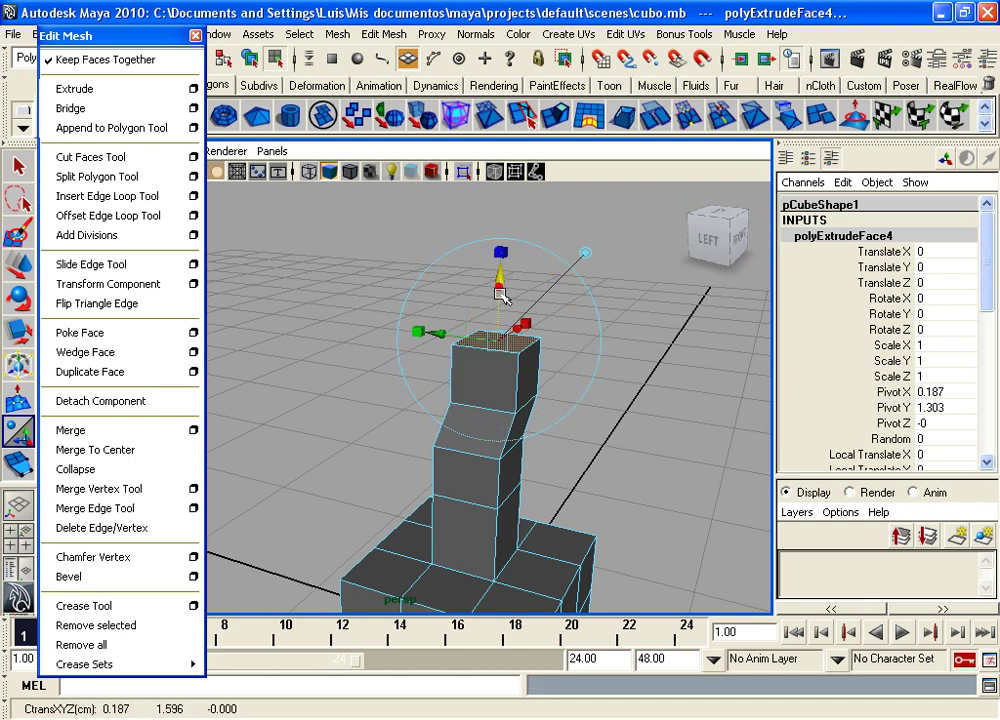
{"action": "left_click", "coordinate": [593, 305]}
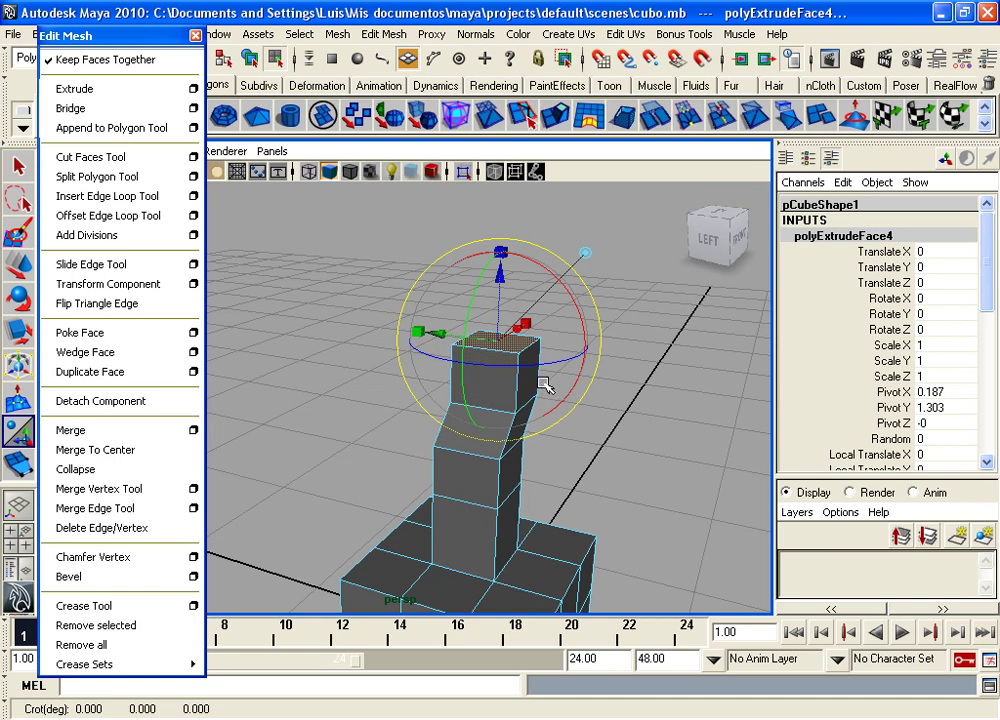
- Rotate the top face about 45 degrees, then extrude it and pull the new section outward
{"action": "mouse_move", "coordinate": [502, 360]}
{"action": "left_mouse_down"}
{"action": "mouse_move", "coordinate": [628, 342]}
{"action": "mouse_move", "coordinate": [475, 357]}
{"action": "mouse_move", "coordinate": [542, 364]}
{"action": "mouse_move", "coordinate": [510, 414]}
{"action": "mouse_move", "coordinate": [458, 402]}
{"action": "mouse_move", "coordinate": [511, 368]}
{"action": "mouse_move", "coordinate": [571, 364]}
{"action": "mouse_move", "coordinate": [518, 380]}
{"action": "mouse_move", "coordinate": [513, 371]}
{"action": "mouse_move", "coordinate": [437, 379]}
{"action": "mouse_move", "coordinate": [400, 306]}
{"action": "mouse_move", "coordinate": [530, 412]}
{"action": "left_mouse_up"}
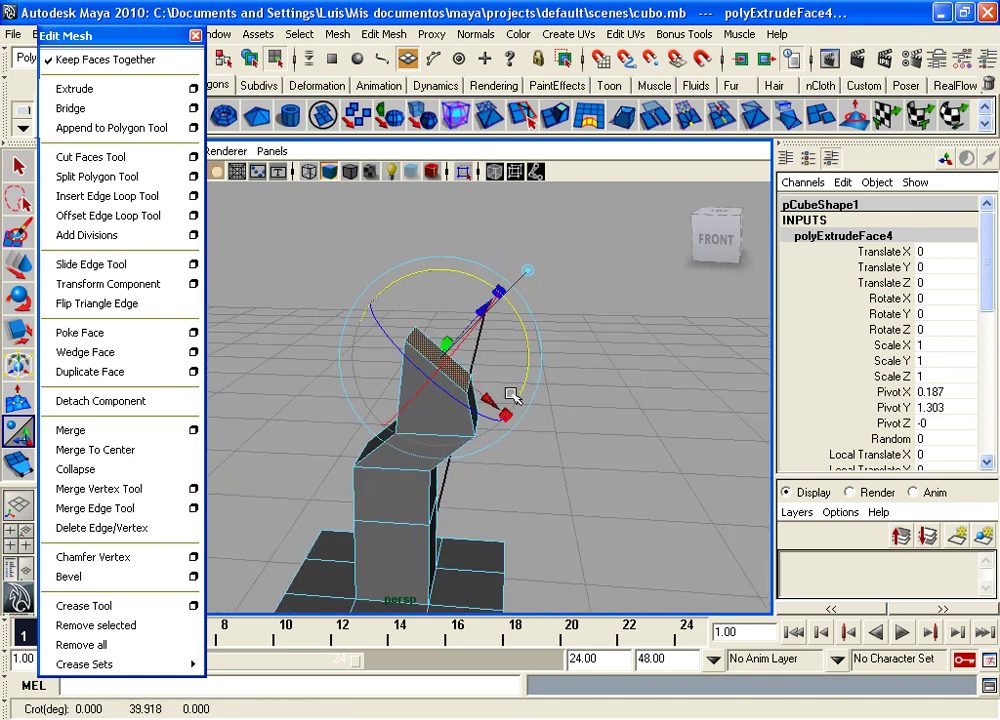
{"action": "key", "text": "ctrl+e"}
{"action": "left_click_drag", "start_coordinate": [482, 312], "coordinate": [557, 258]}
{"action": "left_click", "coordinate": [583, 207]}
{"action": "middle_click_drag", "start_coordinate": [513, 290], "coordinate": [469, 345], "text": "alt"}
{"action": "right_click_drag", "start_coordinate": [469, 345], "coordinate": [508, 322], "text": "alt"}
{"action": "left_click_drag", "start_coordinate": [508, 322], "coordinate": [496, 313], "text": "alt"}
{"action": "mouse_move", "coordinate": [496, 313]}
{"action": "right_mouse_down", "text": "alt"}
{"action": "mouse_move", "coordinate": [505, 310]}
{"action": "mouse_move", "coordinate": [469, 328]}
{"action": "mouse_move", "coordinate": [469, 313]}
{"action": "mouse_move", "coordinate": [460, 342]}
{"action": "mouse_move", "coordinate": [517, 311]}
{"action": "right_mouse_up", "text": "alt"}
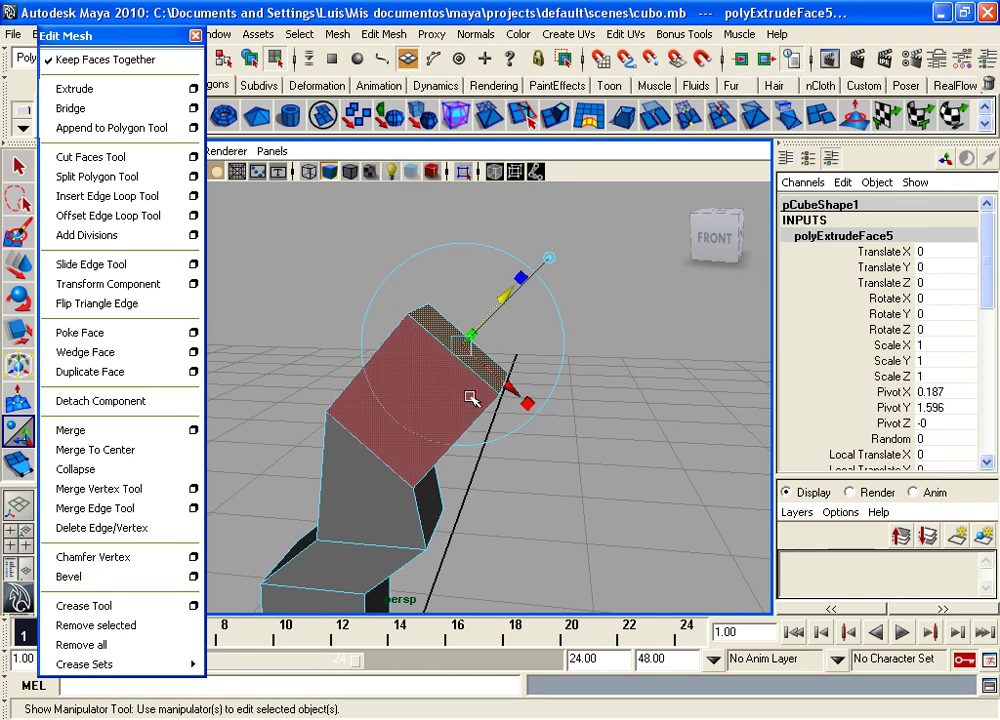
- Stretch the new section, raise it with world-aligned handles, then tilt it sideways
{"action": "mouse_move", "coordinate": [501, 295]}
{"action": "left_mouse_down"}
{"action": "mouse_move", "coordinate": [521, 296]}
{"action": "mouse_move", "coordinate": [496, 318]}
{"action": "left_mouse_up"}
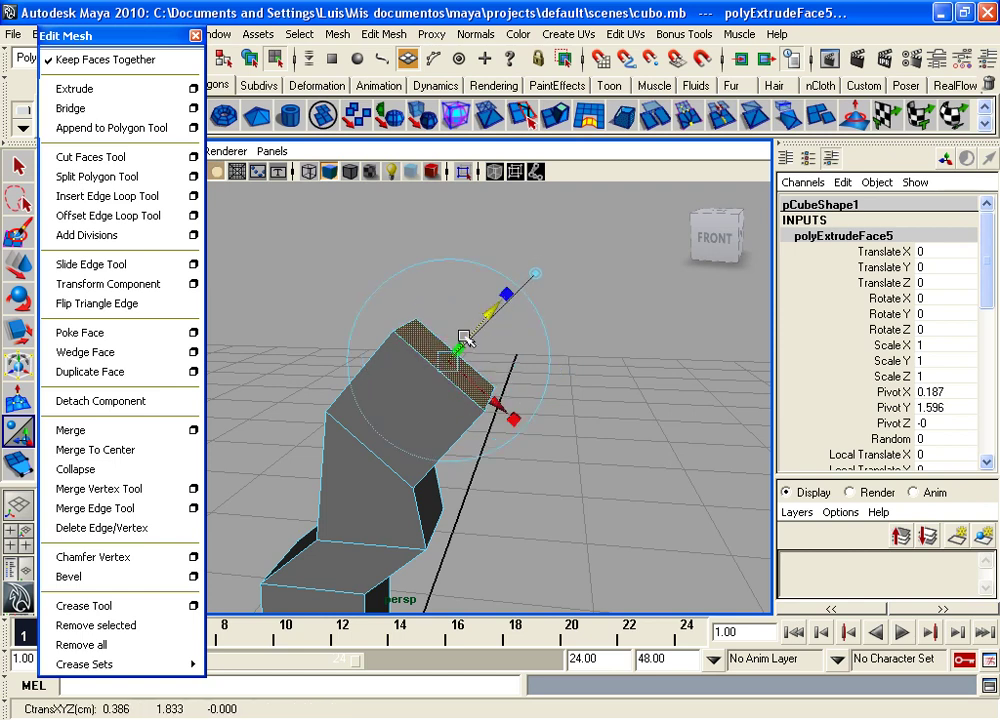
{"action": "left_click", "coordinate": [537, 273]}
{"action": "left_click_drag", "start_coordinate": [384, 380], "coordinate": [394, 313]}
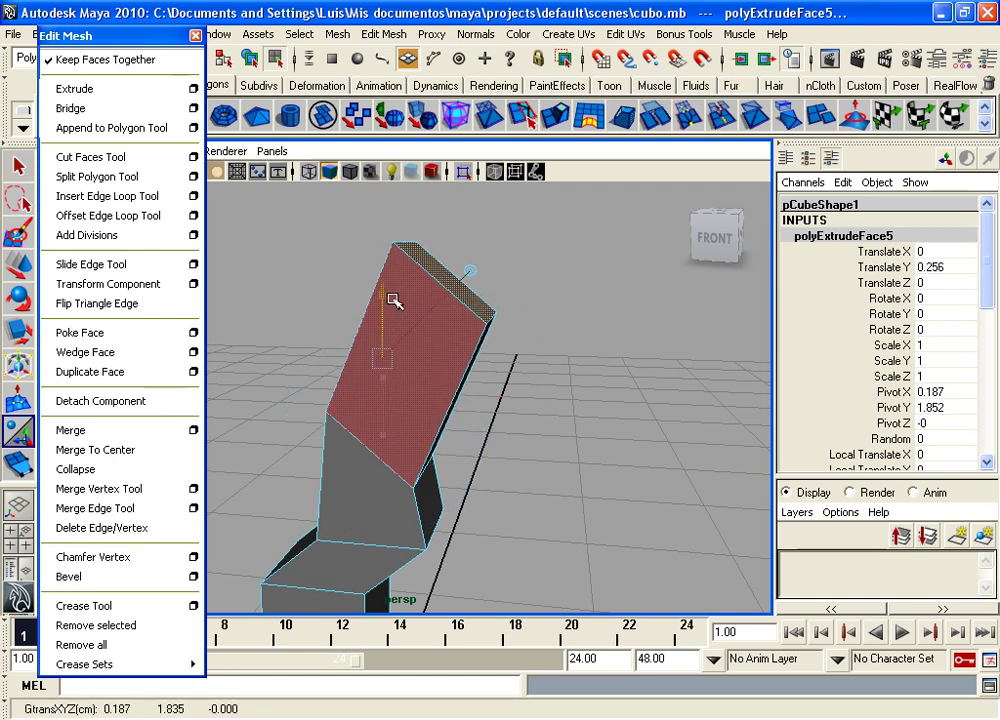
{"action": "left_click_drag", "start_coordinate": [394, 313], "coordinate": [393, 331]}
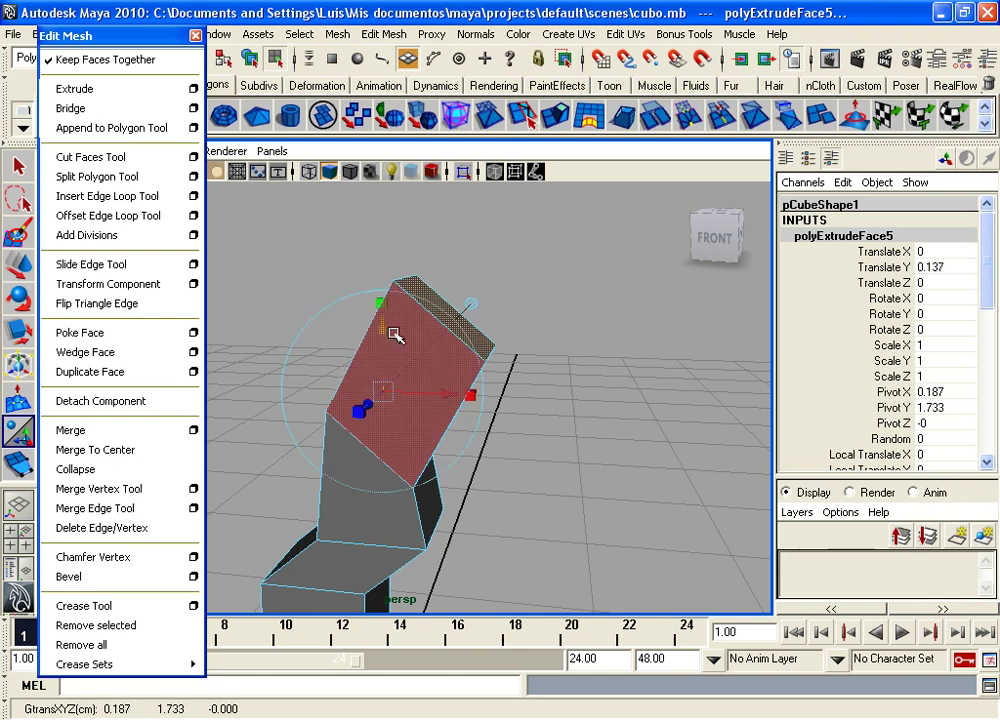
{"action": "left_click", "coordinate": [480, 305]}
{"action": "left_click_drag", "start_coordinate": [498, 360], "coordinate": [553, 318]}
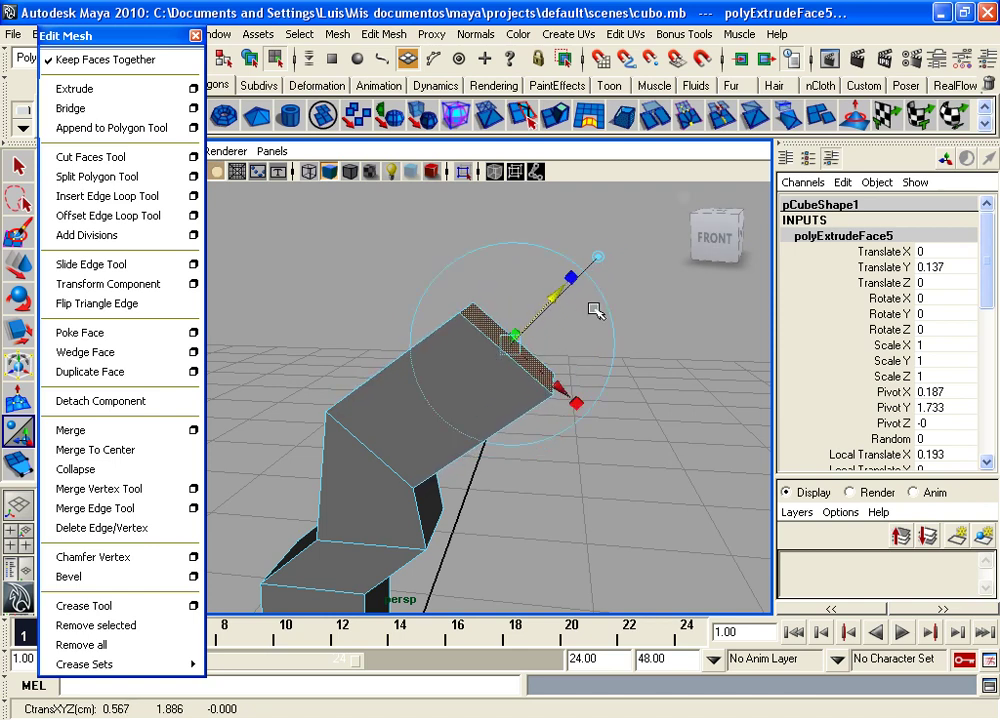
- Raise the top face to Translate Y 0.218 and view the whole bent column
{"action": "left_click", "coordinate": [598, 257]}
{"action": "mouse_move", "coordinate": [380, 322]}
{"action": "left_mouse_down"}
{"action": "mouse_move", "coordinate": [383, 254]}
{"action": "mouse_move", "coordinate": [387, 303]}
{"action": "left_mouse_up"}
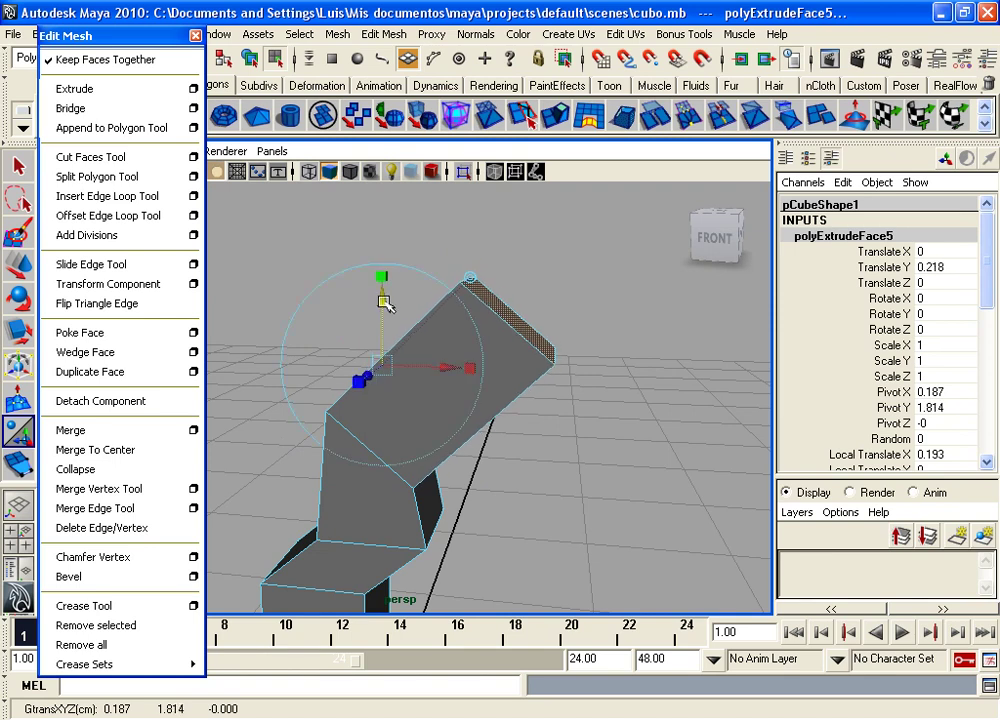
{"action": "left_click", "coordinate": [471, 277]}
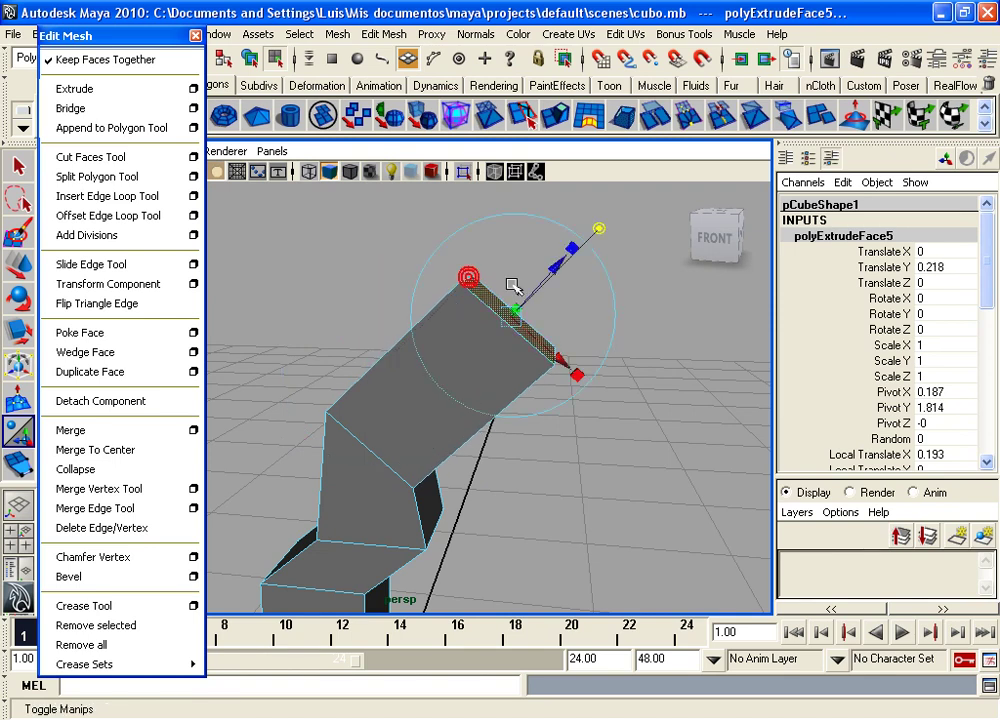
{"action": "left_click", "coordinate": [599, 230]}
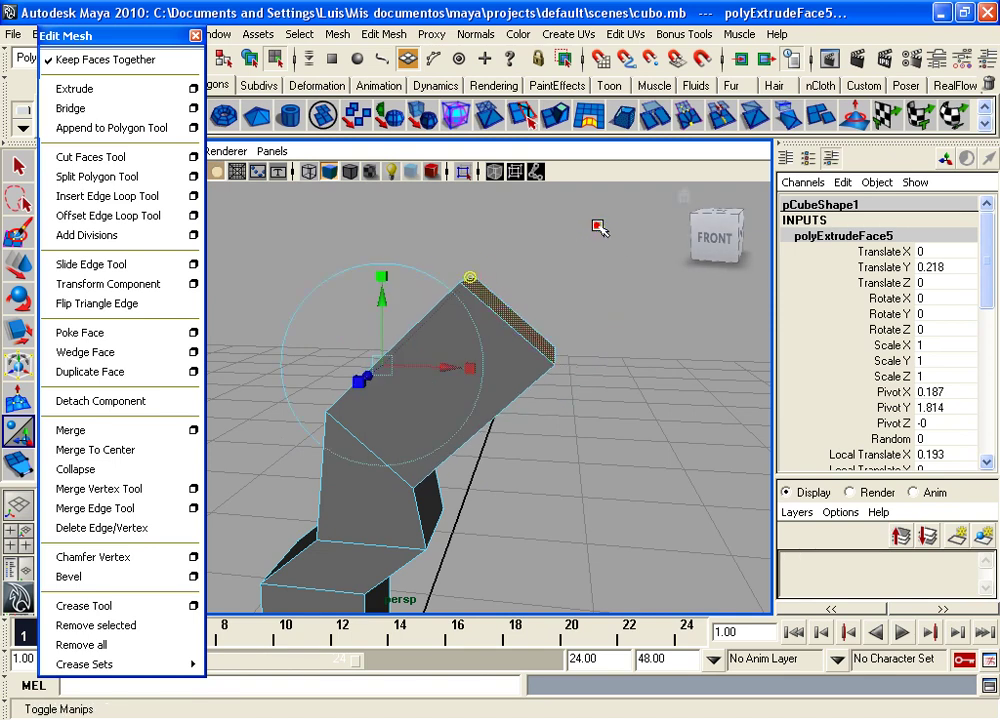
{"action": "left_click", "coordinate": [471, 276]}
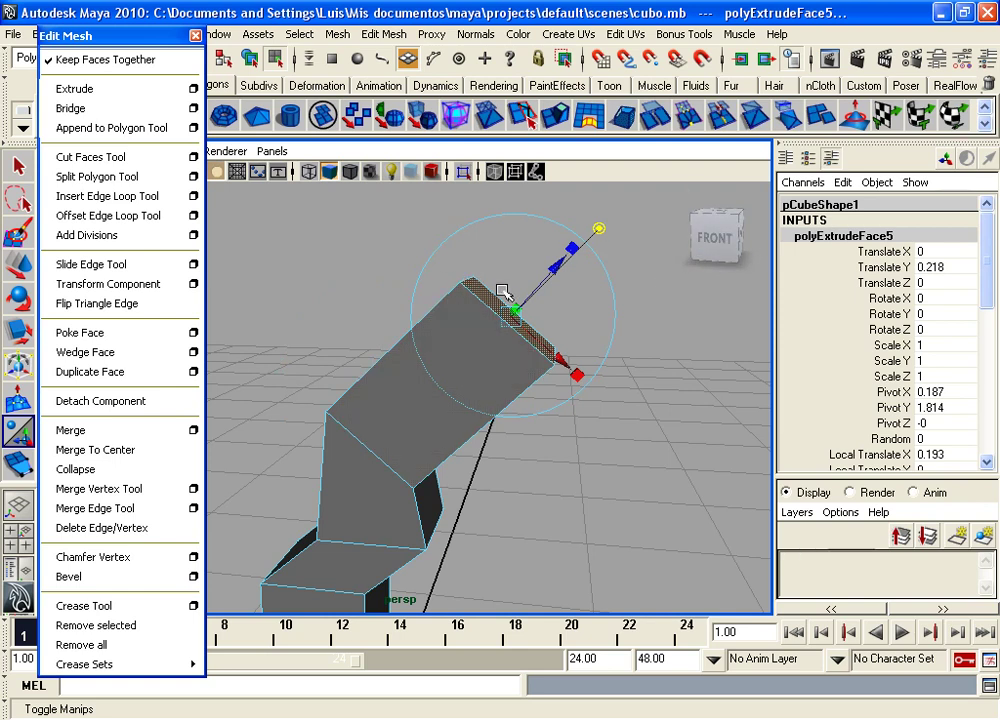
{"action": "mouse_move", "coordinate": [455, 283]}
{"action": "left_mouse_down", "text": "alt"}
{"action": "mouse_move", "coordinate": [353, 435]}
{"action": "mouse_move", "coordinate": [446, 446]}
{"action": "left_mouse_up", "text": "alt"}
{"action": "right_click_drag", "start_coordinate": [446, 446], "coordinate": [402, 440], "text": "alt"}
{"action": "middle_click_drag", "start_coordinate": [402, 440], "coordinate": [443, 349], "text": "alt"}
{"action": "mouse_move", "coordinate": [443, 349]}
{"action": "left_mouse_down", "text": "alt"}
{"action": "mouse_move", "coordinate": [431, 368]}
{"action": "mouse_move", "coordinate": [364, 368]}
{"action": "mouse_move", "coordinate": [437, 350]}
{"action": "mouse_move", "coordinate": [531, 357]}
{"action": "left_mouse_up", "text": "alt"}
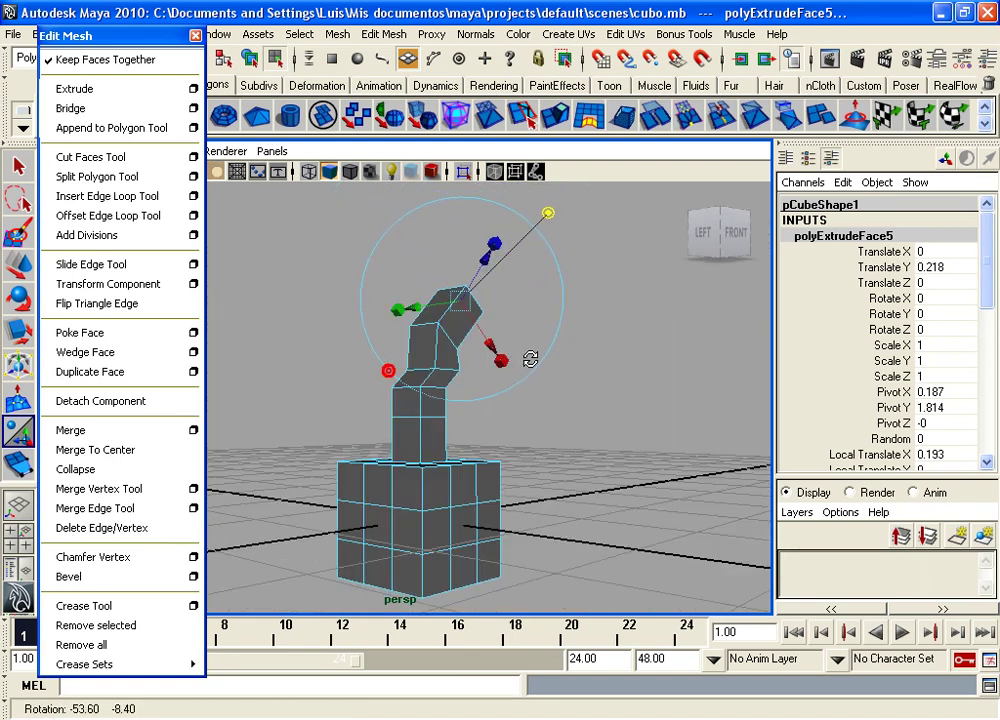
- Select three middle-row side faces of the cube
{"action": "middle_click_drag", "start_coordinate": [531, 357], "coordinate": [475, 417], "text": "alt"}
{"action": "right_click_drag", "start_coordinate": [475, 417], "coordinate": [470, 400], "text": "alt"}
{"action": "middle_click_drag", "start_coordinate": [470, 400], "coordinate": [469, 356], "text": "alt"}
{"action": "mouse_move", "coordinate": [469, 356]}
{"action": "left_mouse_down", "text": "alt"}
{"action": "mouse_move", "coordinate": [444, 350]}
{"action": "mouse_move", "coordinate": [431, 373]}
{"action": "mouse_move", "coordinate": [355, 353]}
{"action": "mouse_move", "coordinate": [377, 361]}
{"action": "left_mouse_up", "text": "alt"}
{"action": "mouse_move", "coordinate": [377, 361]}
{"action": "right_mouse_down", "text": "alt"}
{"action": "mouse_move", "coordinate": [475, 390]}
{"action": "mouse_move", "coordinate": [391, 290]}
{"action": "right_mouse_up", "text": "alt"}
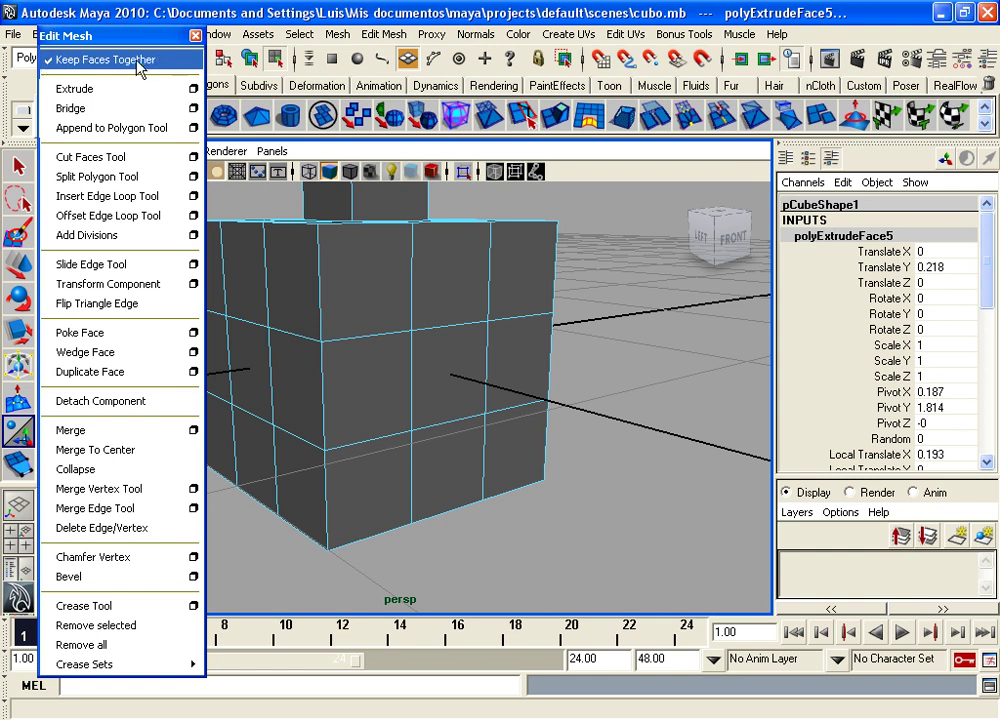
{"action": "left_click_drag", "start_coordinate": [410, 350], "coordinate": [437, 366], "text": "alt"}
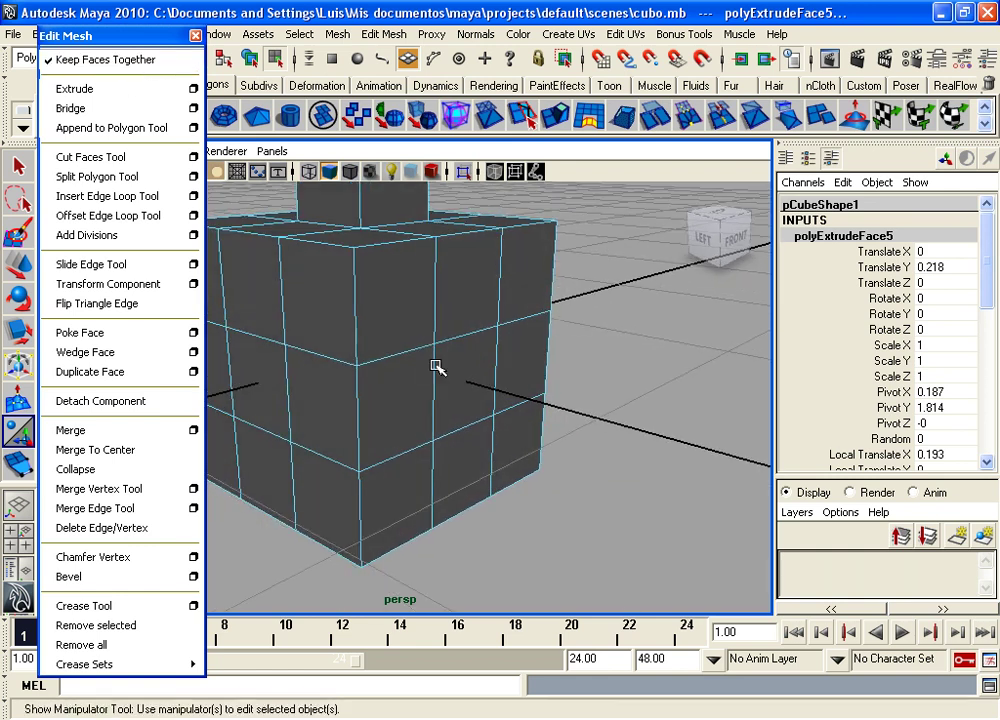
{"action": "left_click", "coordinate": [418, 379]}
{"action": "left_click", "coordinate": [418, 379]}
{"action": "left_click", "coordinate": [464, 374], "text": "shift"}
{"action": "left_click", "coordinate": [536, 339], "text": "shift"}
{"action": "left_click_drag", "start_coordinate": [536, 339], "coordinate": [408, 437], "text": "alt"}
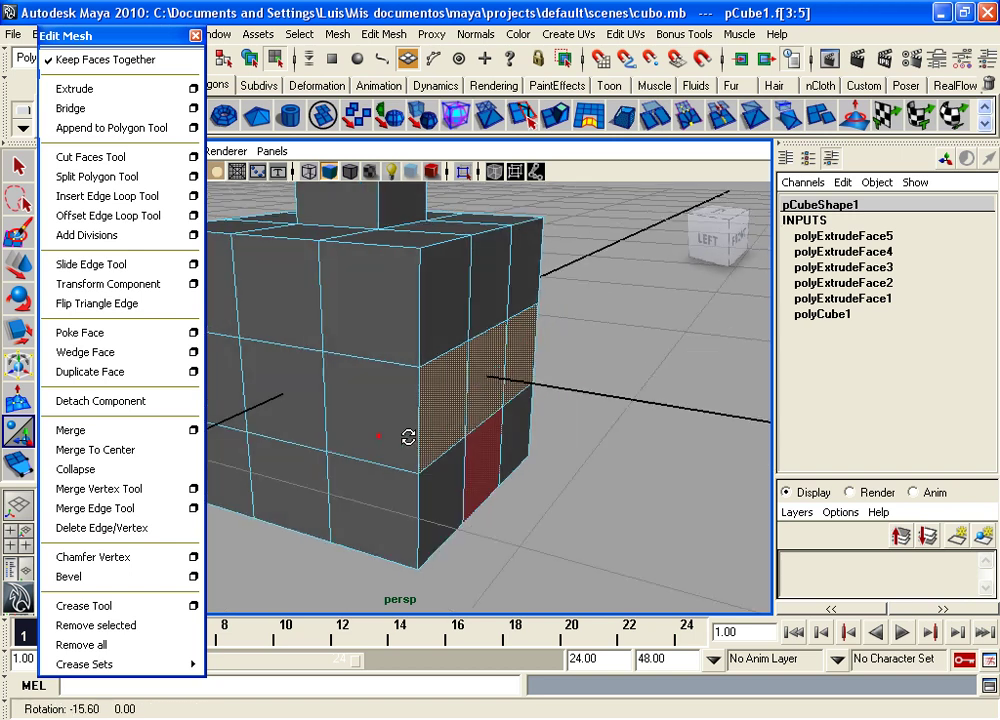
{"action": "middle_click_drag", "start_coordinate": [408, 437], "coordinate": [449, 410], "text": "alt"}
{"action": "right_click_drag", "start_coordinate": [449, 410], "coordinate": [442, 379], "text": "alt"}
{"action": "mouse_move", "coordinate": [442, 379]}
{"action": "left_mouse_down", "text": "alt"}
{"action": "mouse_move", "coordinate": [364, 382]}
{"action": "mouse_move", "coordinate": [350, 368]}
{"action": "left_mouse_up", "text": "alt"}
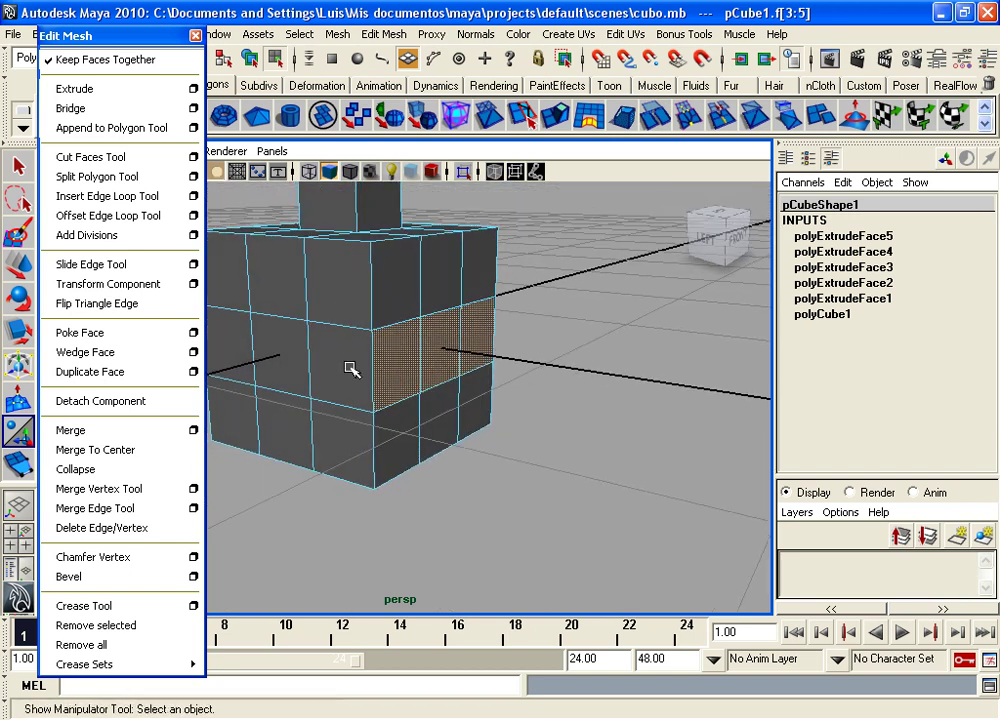
- Extrude the three faces into a long extension and select its end face for moving
{"action": "left_click", "coordinate": [97, 91]}
{"action": "mouse_move", "coordinate": [469, 379]}
{"action": "left_mouse_down"}
{"action": "mouse_move", "coordinate": [453, 373]}
{"action": "mouse_move", "coordinate": [612, 403]}
{"action": "mouse_move", "coordinate": [469, 362]}
{"action": "mouse_move", "coordinate": [518, 357]}
{"action": "mouse_move", "coordinate": [466, 369]}
{"action": "mouse_move", "coordinate": [450, 362]}
{"action": "mouse_move", "coordinate": [547, 342]}
{"action": "mouse_move", "coordinate": [563, 363]}
{"action": "mouse_move", "coordinate": [665, 346]}
{"action": "mouse_move", "coordinate": [603, 350]}
{"action": "mouse_move", "coordinate": [632, 347]}
{"action": "left_mouse_up"}
{"action": "left_click", "coordinate": [560, 370]}
{"action": "key", "text": "w"}
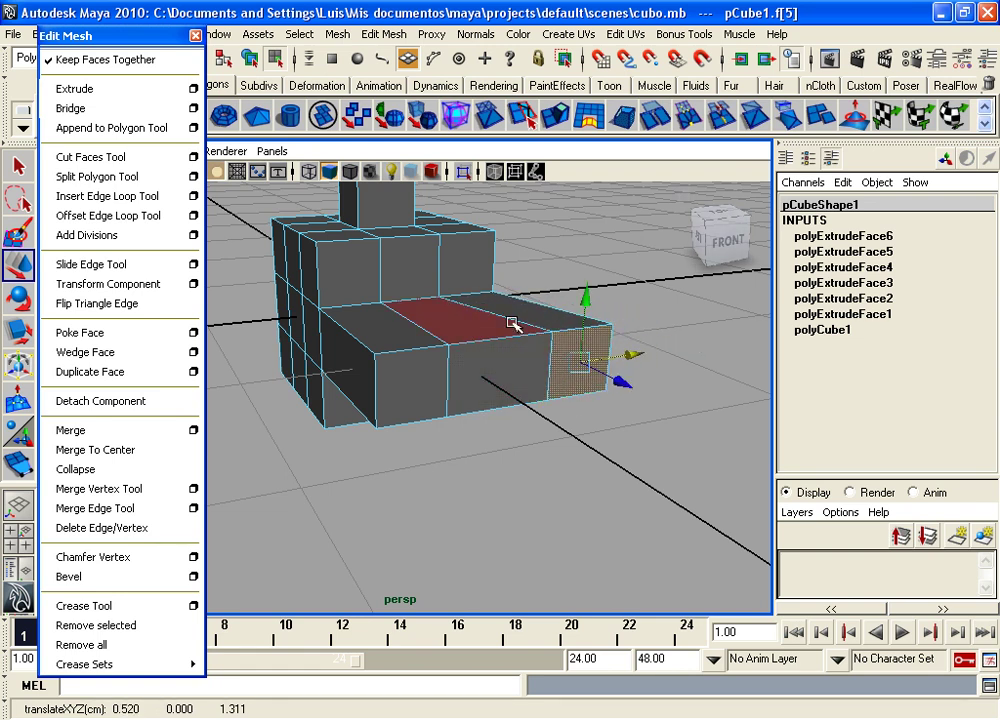
{"action": "left_click_drag", "start_coordinate": [517, 372], "coordinate": [449, 390], "text": "alt"}
{"action": "mouse_move", "coordinate": [418, 428]}
{"action": "left_mouse_down", "text": "alt"}
{"action": "mouse_move", "coordinate": [420, 395]}
{"action": "mouse_move", "coordinate": [392, 400]}
{"action": "left_mouse_up", "text": "alt"}
- Undo the face move, pull the faces out into a box, then undo the pull to leave them flush
{"action": "left_click", "coordinate": [420, 405]}
{"action": "key", "text": "ctrl+z"}
{"action": "key", "text": "ctrl+z"}
{"action": "key", "text": "ctrl+z"}
{"action": "key", "text": "ctrl+z"}
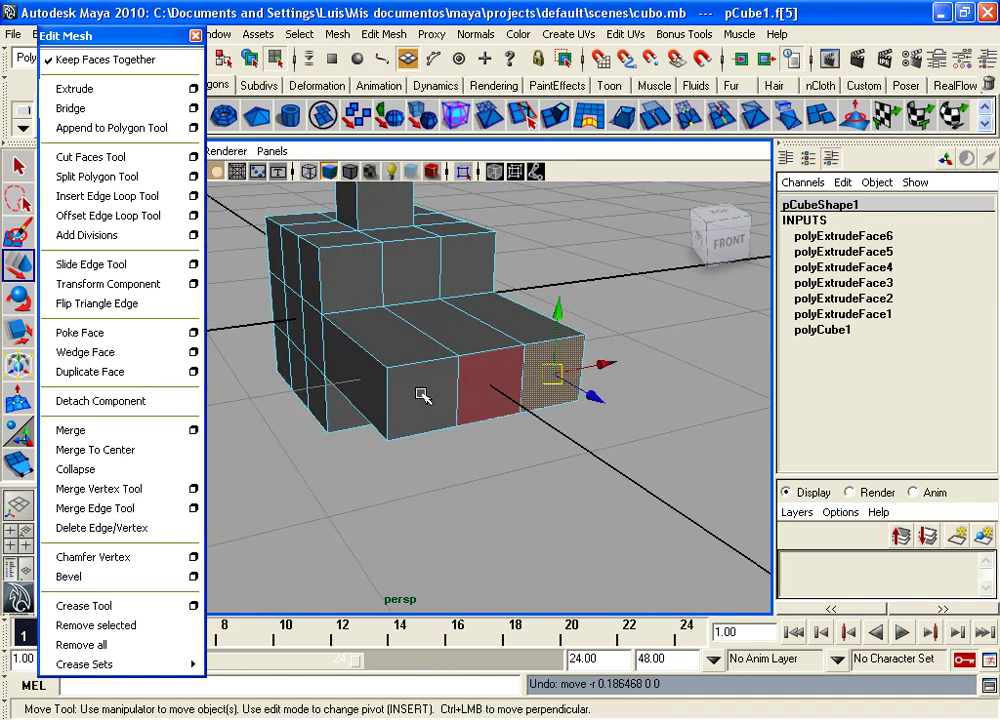
{"action": "key", "text": "ctrl+z"}
{"action": "key", "text": "ctrl+z"}
{"action": "mouse_move", "coordinate": [419, 397]}
{"action": "left_mouse_down", "text": "alt"}
{"action": "mouse_move", "coordinate": [422, 455]}
{"action": "mouse_move", "coordinate": [398, 408]}
{"action": "mouse_move", "coordinate": [378, 404]}
{"action": "left_mouse_up", "text": "alt"}
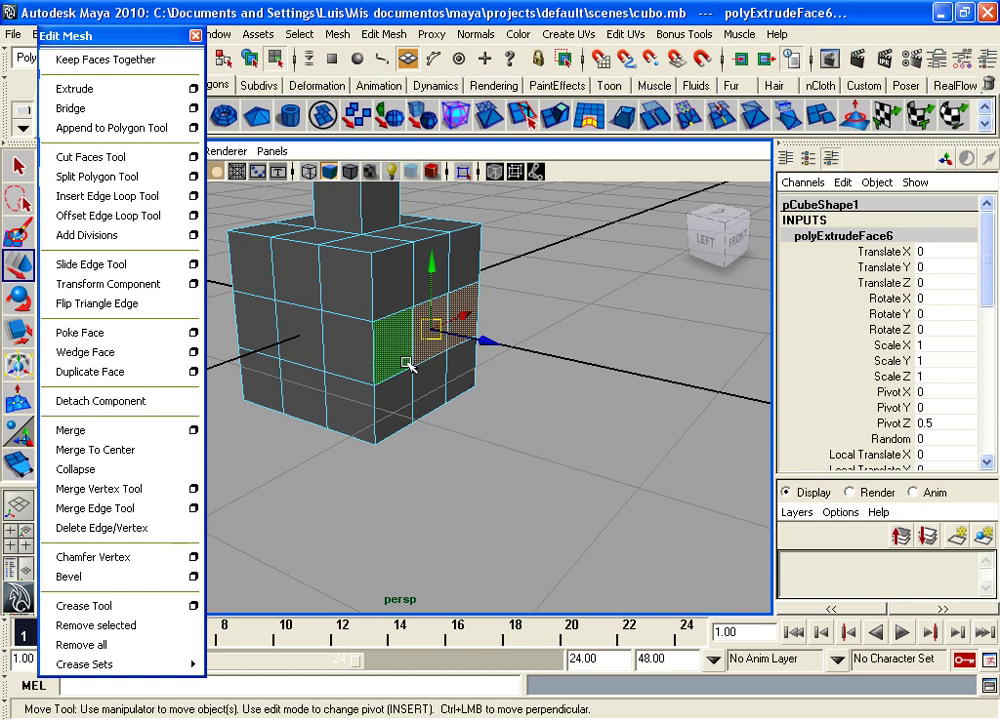
{"action": "mouse_move", "coordinate": [478, 340]}
{"action": "left_mouse_down"}
{"action": "mouse_move", "coordinate": [591, 386]}
{"action": "mouse_move", "coordinate": [475, 444]}
{"action": "left_mouse_up"}
{"action": "left_click", "coordinate": [542, 379]}
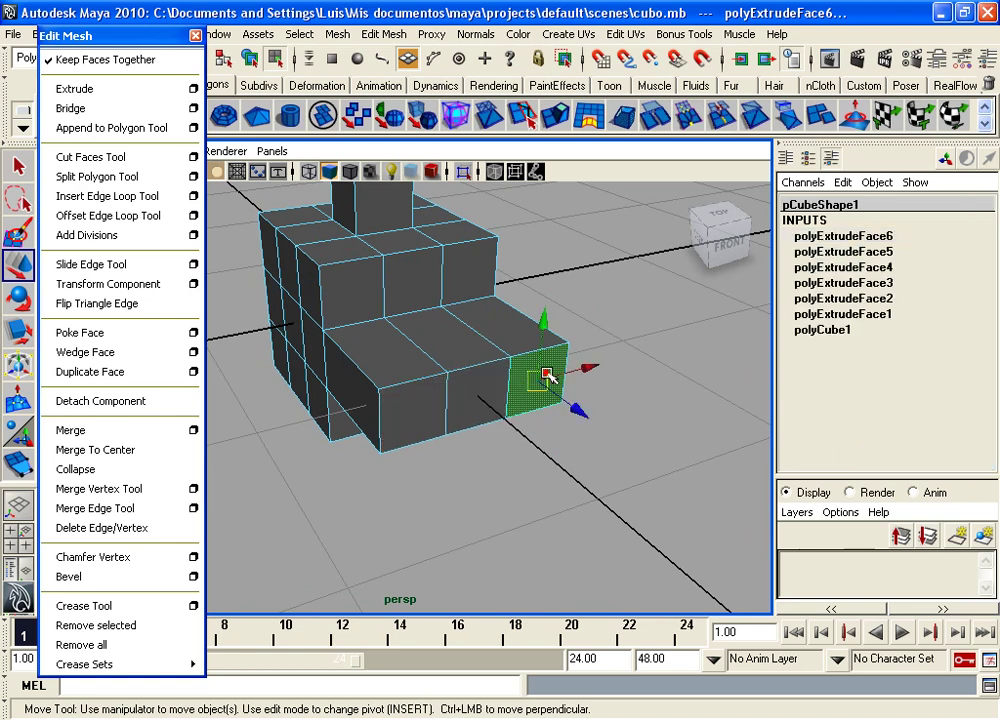
{"action": "mouse_move", "coordinate": [576, 364]}
{"action": "left_mouse_down"}
{"action": "mouse_move", "coordinate": [643, 360]}
{"action": "mouse_move", "coordinate": [592, 368]}
{"action": "left_mouse_up"}
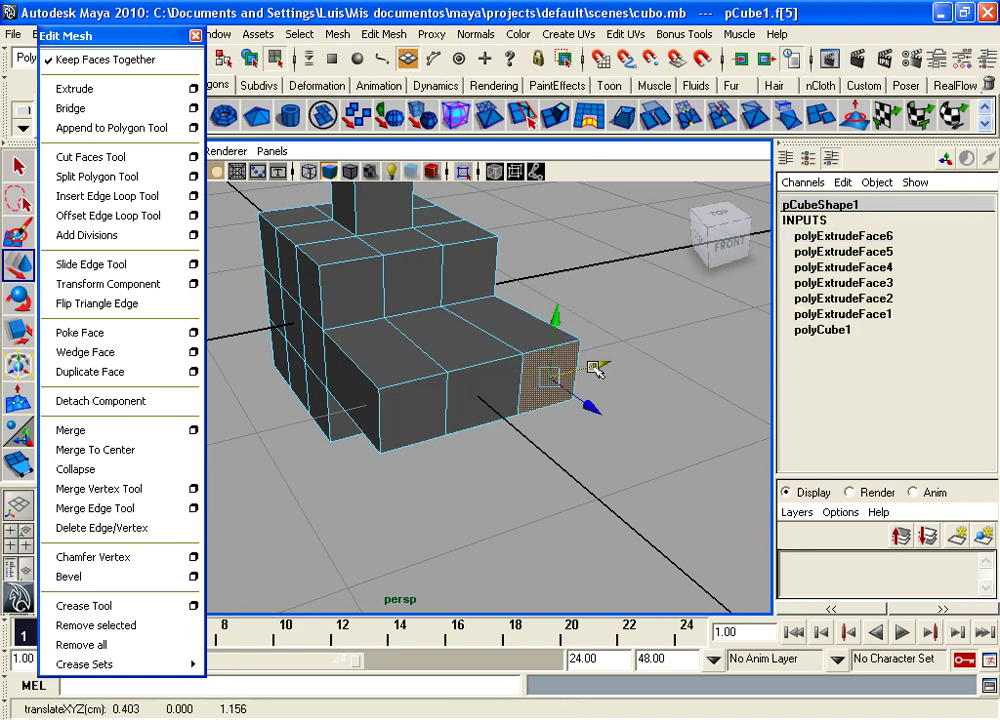
{"action": "key", "text": "ctrl+z"}
{"action": "key", "text": "ctrl+z"}
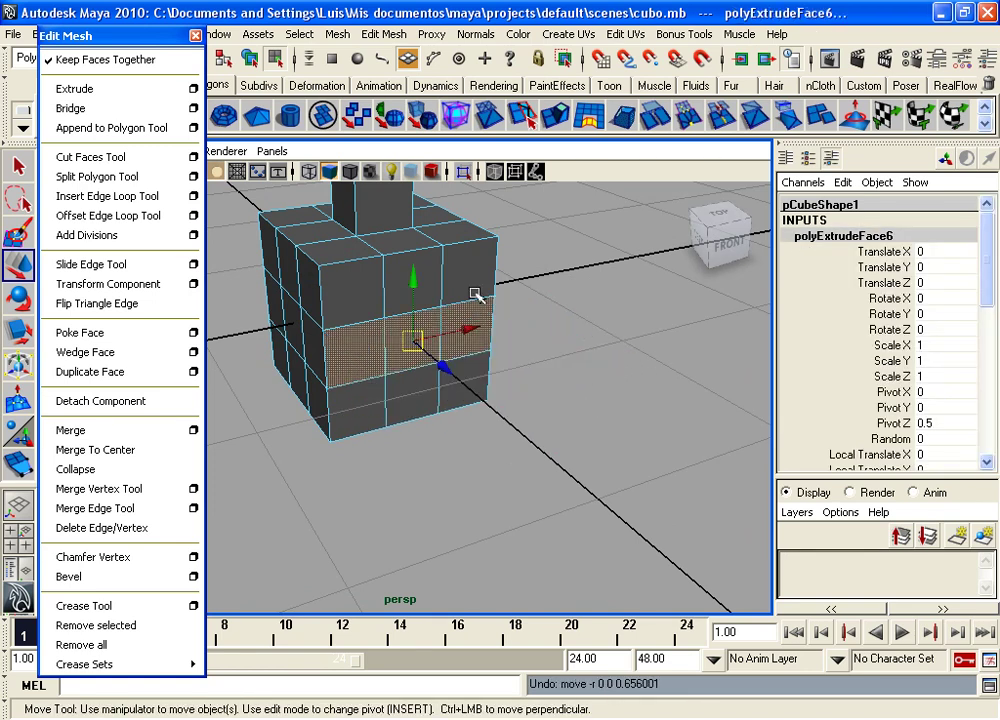
- Turn off Keep Faces Together and extrude the three side faces outward as separate prongs
{"action": "left_click", "coordinate": [106, 60]}
{"action": "left_click_drag", "start_coordinate": [417, 408], "coordinate": [482, 404], "text": "alt"}
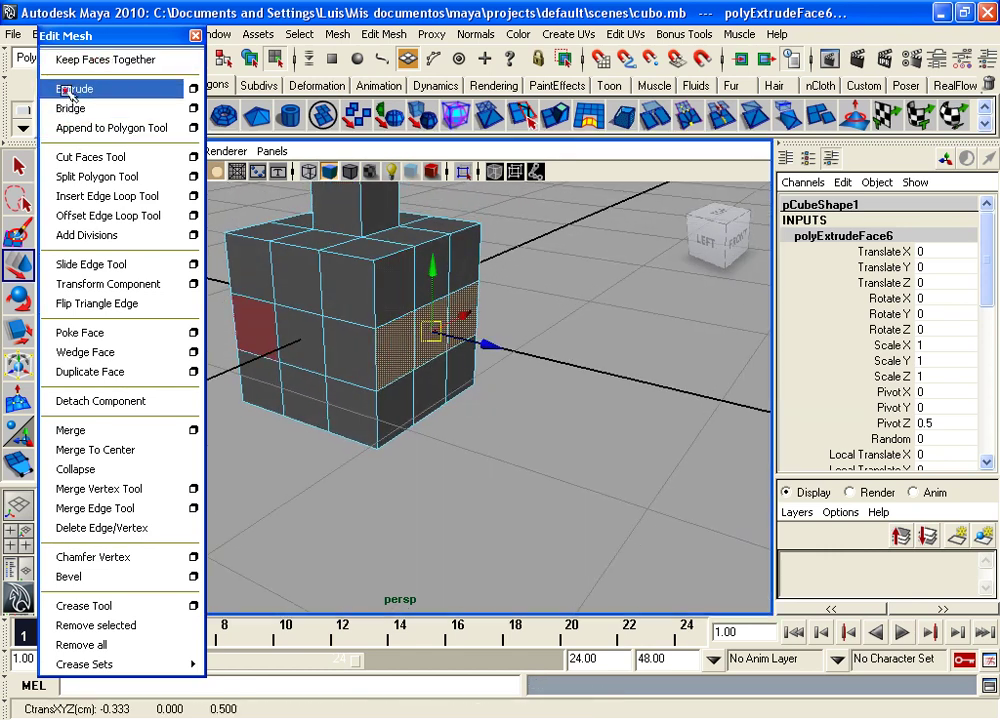
{"action": "left_click", "coordinate": [68, 93]}
{"action": "mouse_move", "coordinate": [453, 364]}
{"action": "left_mouse_down"}
{"action": "mouse_move", "coordinate": [585, 402]}
{"action": "mouse_move", "coordinate": [513, 452]}
{"action": "left_mouse_up"}
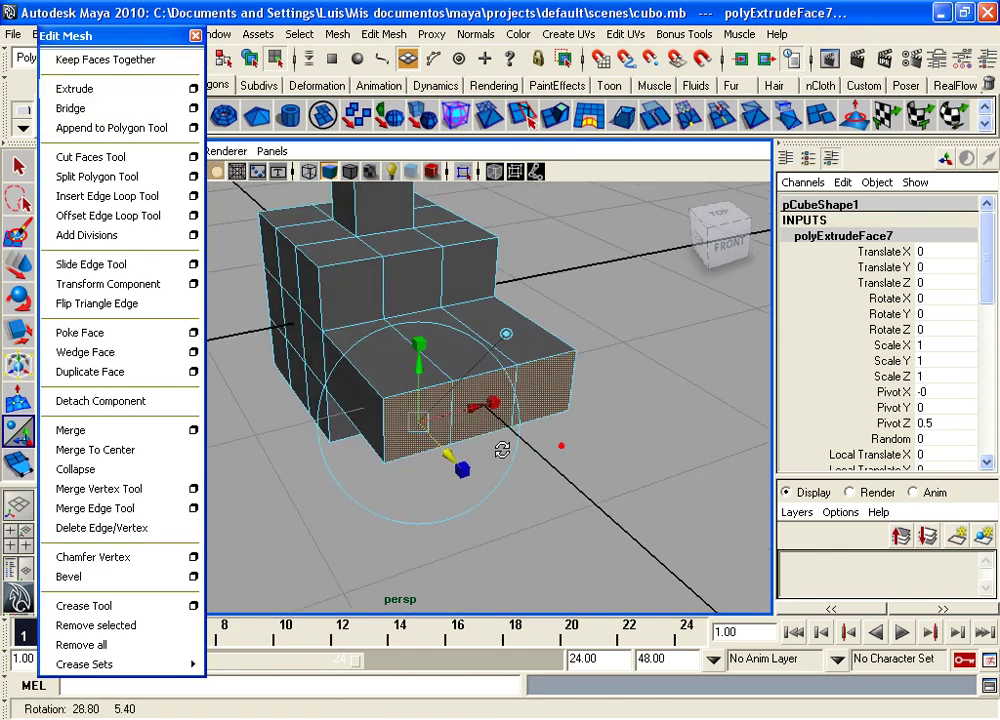
- Lengthen one prong along X and reshape the front block by moving its face
{"action": "left_click", "coordinate": [590, 415]}
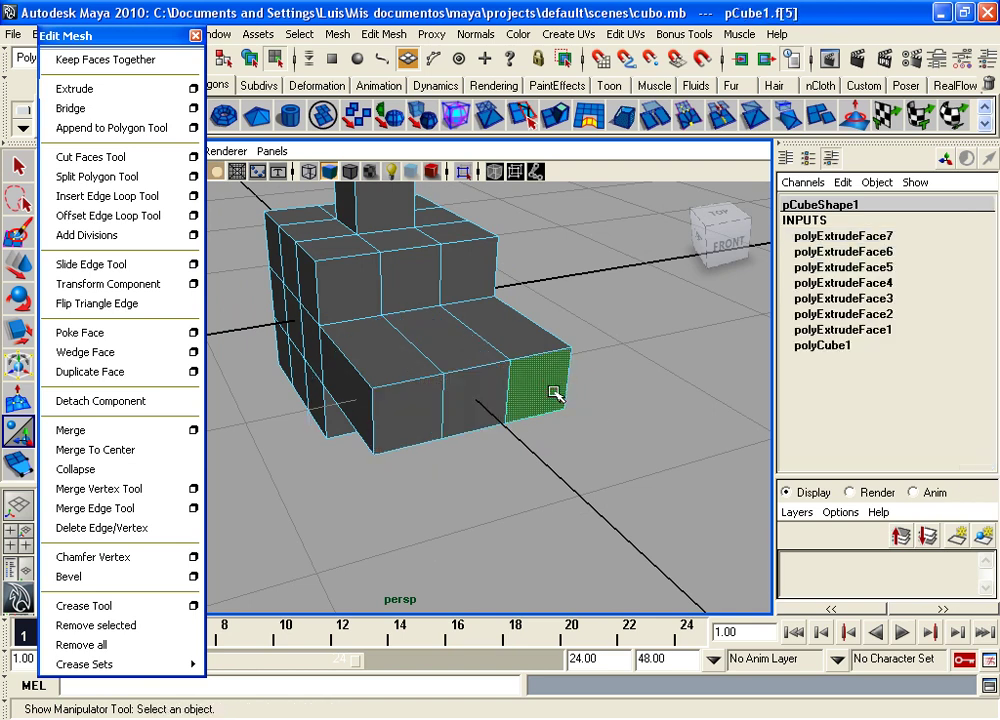
{"action": "key", "text": "w"}
{"action": "left_click_drag", "start_coordinate": [600, 381], "coordinate": [650, 383]}
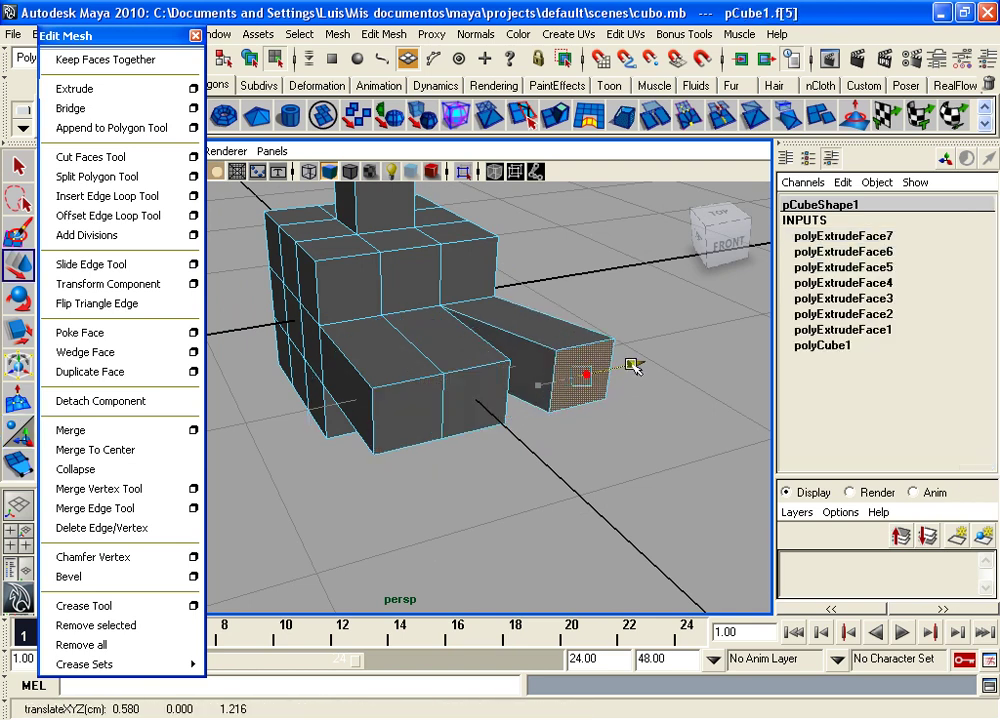
{"action": "left_click", "coordinate": [397, 425]}
{"action": "mouse_move", "coordinate": [397, 425]}
{"action": "left_mouse_down"}
{"action": "mouse_move", "coordinate": [384, 417]}
{"action": "mouse_move", "coordinate": [542, 429]}
{"action": "mouse_move", "coordinate": [576, 455]}
{"action": "mouse_move", "coordinate": [420, 464]}
{"action": "mouse_move", "coordinate": [592, 446]}
{"action": "mouse_move", "coordinate": [542, 366]}
{"action": "mouse_move", "coordinate": [561, 375]}
{"action": "mouse_move", "coordinate": [393, 397]}
{"action": "mouse_move", "coordinate": [337, 337]}
{"action": "mouse_move", "coordinate": [411, 350]}
{"action": "mouse_move", "coordinate": [425, 380]}
{"action": "left_mouse_up"}
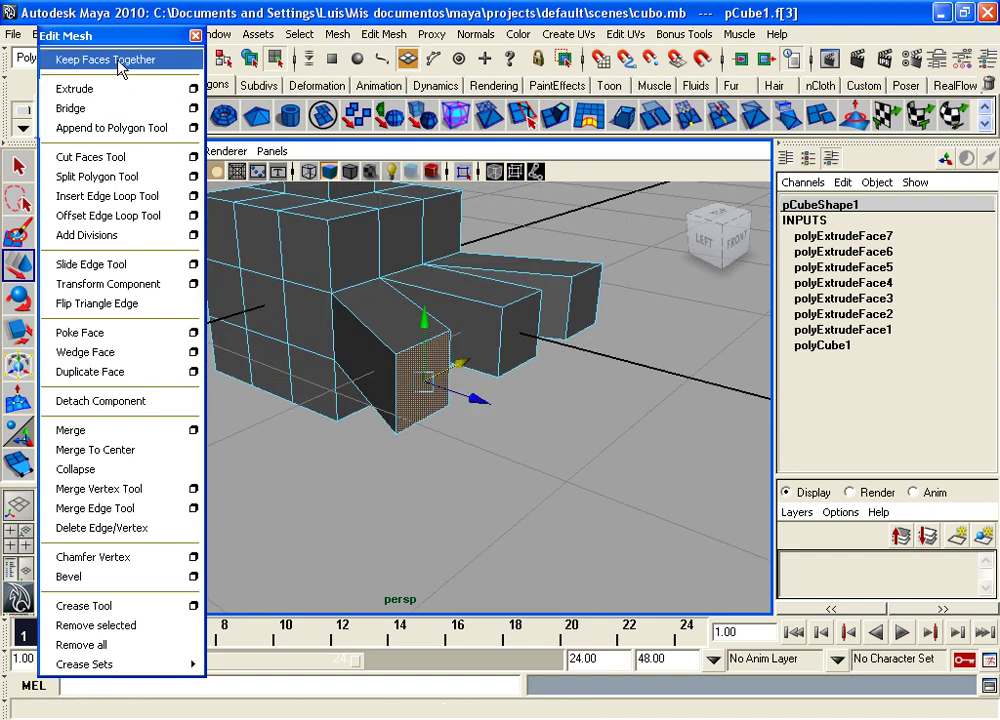
{"action": "mouse_move", "coordinate": [300, 300]}
{"action": "left_mouse_down", "text": "alt"}
{"action": "mouse_move", "coordinate": [330, 290]}
{"action": "mouse_move", "coordinate": [420, 300]}
{"action": "left_mouse_up", "text": "alt"}
{"action": "mouse_move", "coordinate": [487, 281]}
{"action": "left_mouse_down", "text": "alt"}
{"action": "mouse_move", "coordinate": [341, 272]}
{"action": "mouse_move", "coordinate": [527, 261]}
{"action": "mouse_move", "coordinate": [645, 272]}
{"action": "mouse_move", "coordinate": [522, 305]}
{"action": "left_mouse_up", "text": "alt"}
{"action": "mouse_move", "coordinate": [522, 305]}
{"action": "right_mouse_down", "text": "alt"}
{"action": "mouse_move", "coordinate": [487, 297]}
{"action": "mouse_move", "coordinate": [469, 312]}
{"action": "right_mouse_up", "text": "alt"}
{"action": "mouse_move", "coordinate": [469, 312]}
{"action": "left_mouse_down", "text": "alt"}
{"action": "mouse_move", "coordinate": [393, 290]}
{"action": "mouse_move", "coordinate": [365, 325]}
{"action": "left_mouse_up", "text": "alt"}
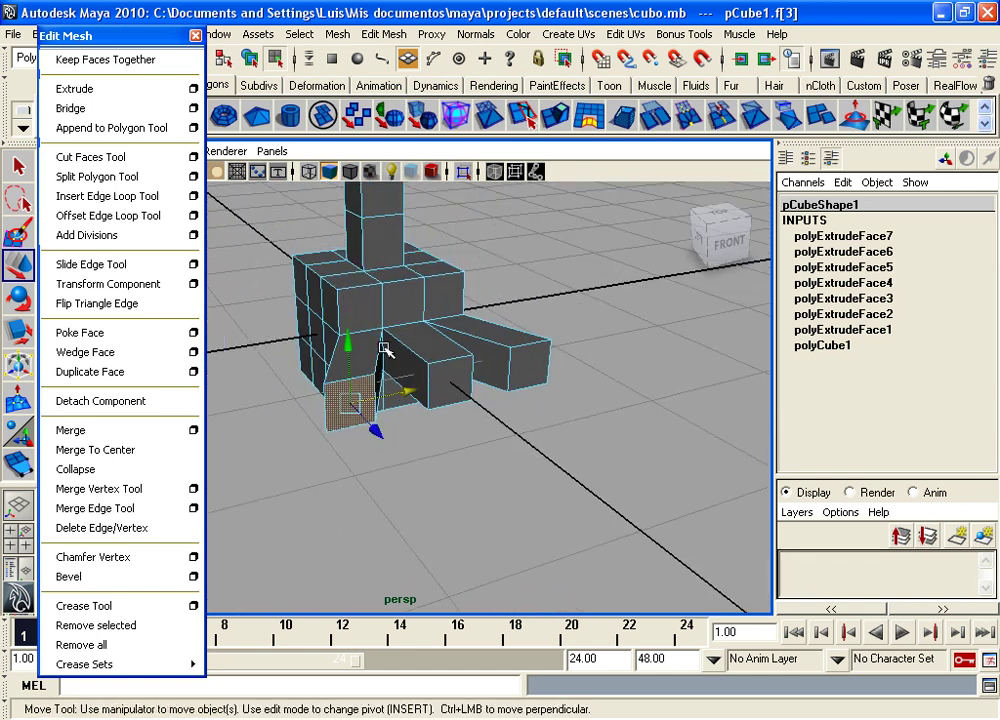
{"action": "left_click_drag", "start_coordinate": [357, 385], "coordinate": [502, 355], "text": "alt"}
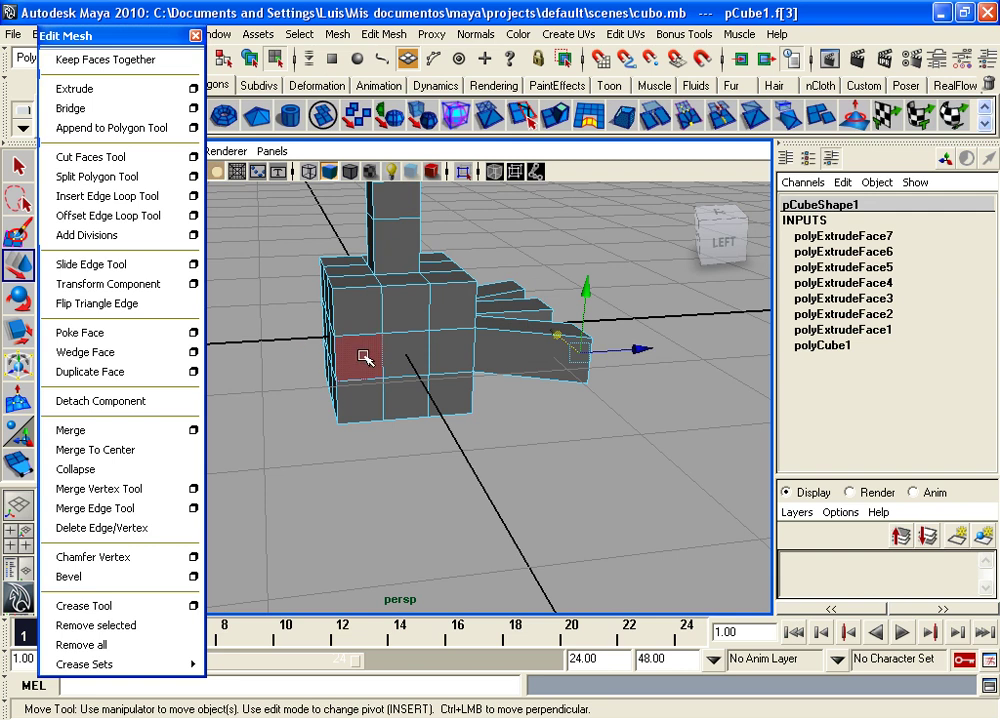
{"action": "mouse_move", "coordinate": [399, 318]}
{"action": "left_mouse_down", "text": "alt"}
{"action": "mouse_move", "coordinate": [341, 340]}
{"action": "mouse_move", "coordinate": [420, 350]}
{"action": "mouse_move", "coordinate": [340, 340]}
{"action": "mouse_move", "coordinate": [325, 369]}
{"action": "mouse_move", "coordinate": [475, 333]}
{"action": "mouse_move", "coordinate": [426, 350]}
{"action": "left_mouse_up", "text": "alt"}
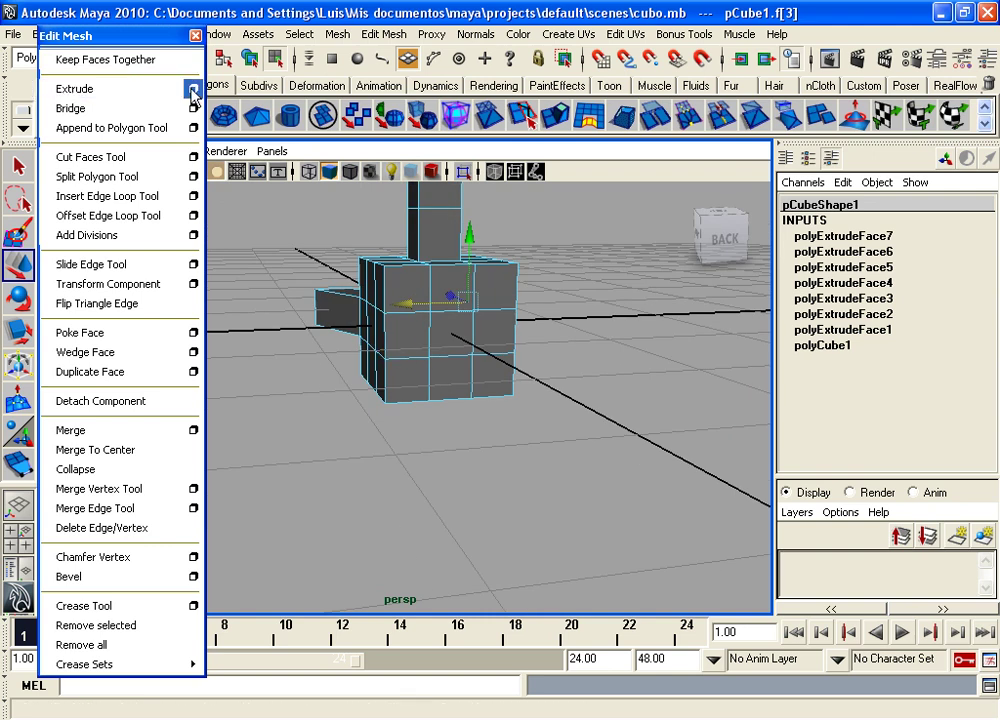
- Select a side face of the cube and open Extrude Face Options, moved to the right
{"action": "left_click", "coordinate": [446, 342]}
{"action": "left_click_drag", "start_coordinate": [446, 342], "coordinate": [462, 368], "text": "alt"}
{"action": "right_click_drag", "start_coordinate": [462, 368], "coordinate": [592, 373], "text": "alt"}
{"action": "left_click_drag", "start_coordinate": [592, 373], "coordinate": [421, 427], "text": "alt"}
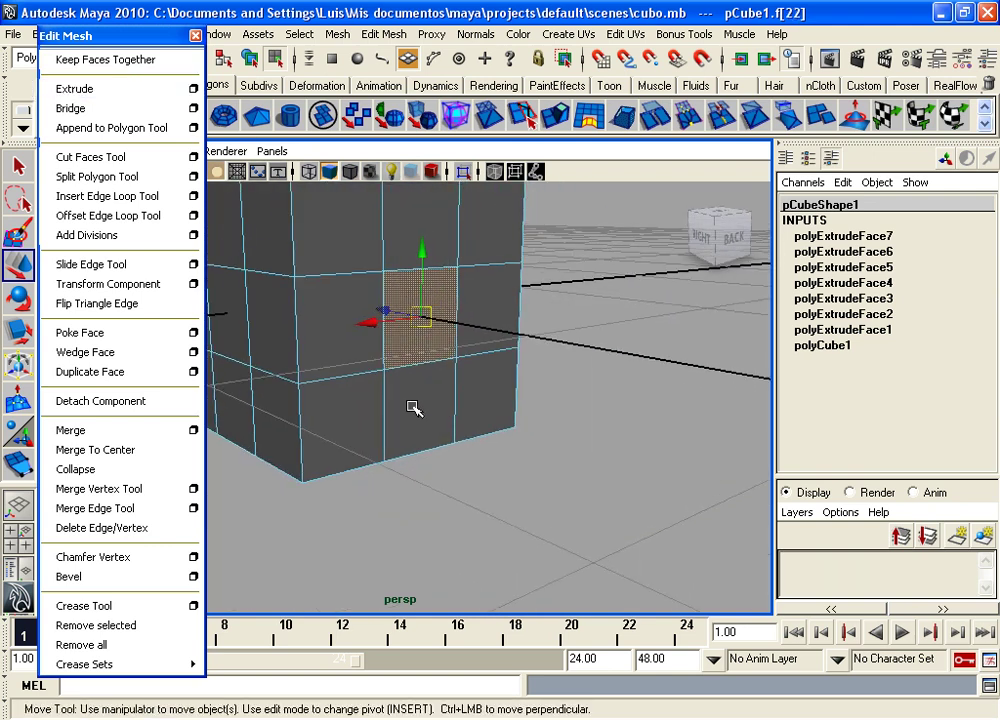
{"action": "right_click_drag", "start_coordinate": [421, 427], "coordinate": [460, 380], "text": "alt"}
{"action": "left_click_drag", "start_coordinate": [460, 380], "coordinate": [478, 363], "text": "alt"}
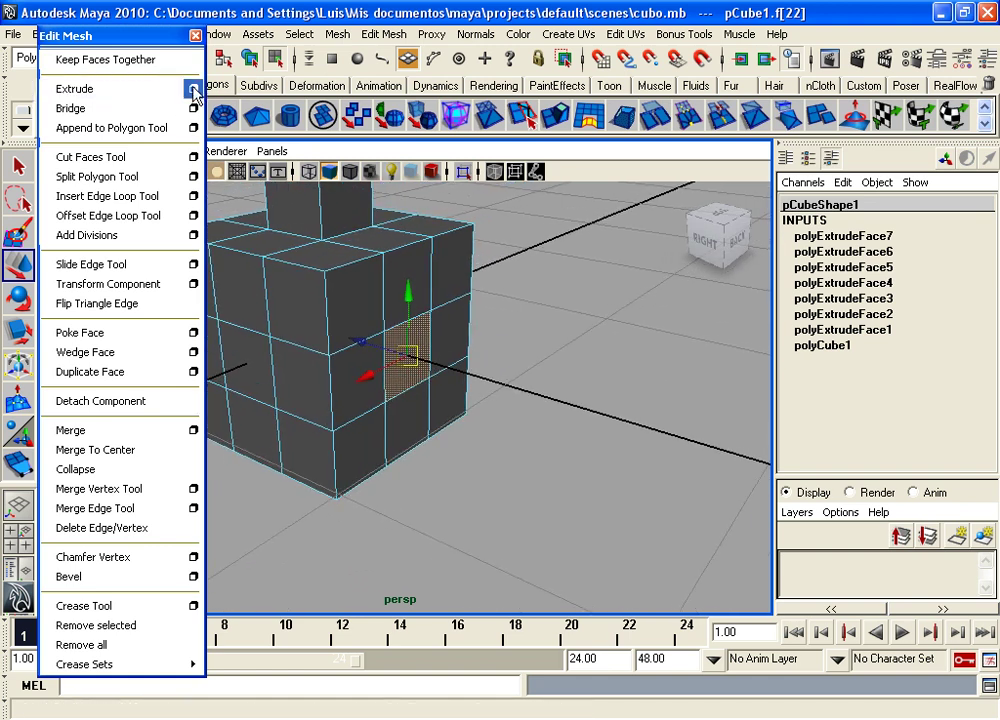
{"action": "left_click", "coordinate": [196, 92]}
{"action": "left_click_drag", "start_coordinate": [532, 44], "coordinate": [766, 47]}
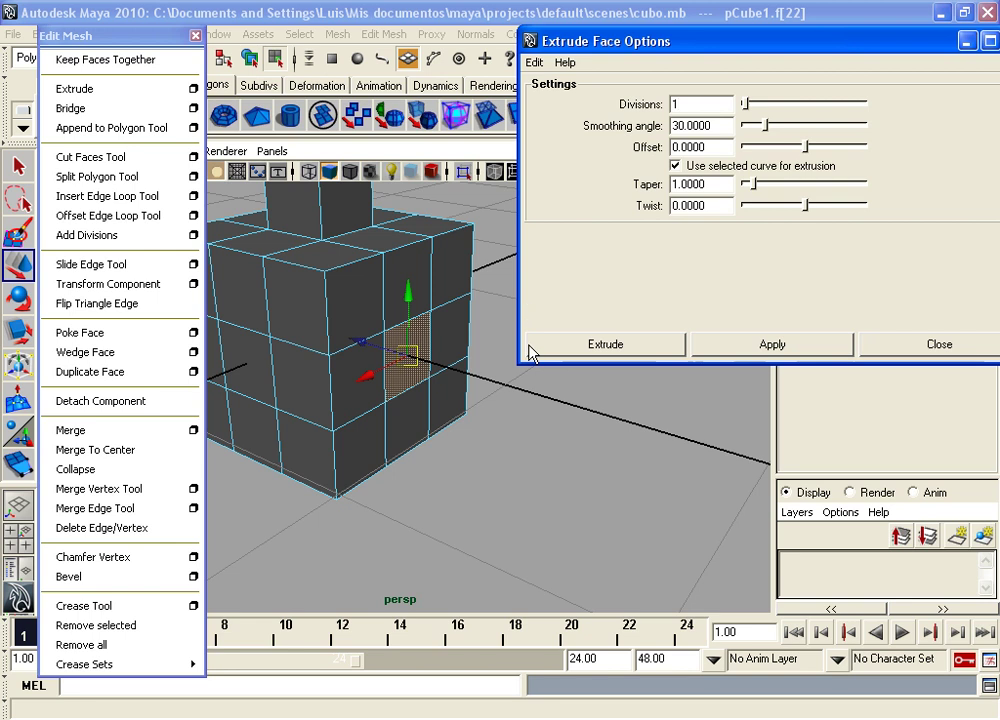
{"action": "left_click_drag", "start_coordinate": [836, 42], "coordinate": [810, 28]}
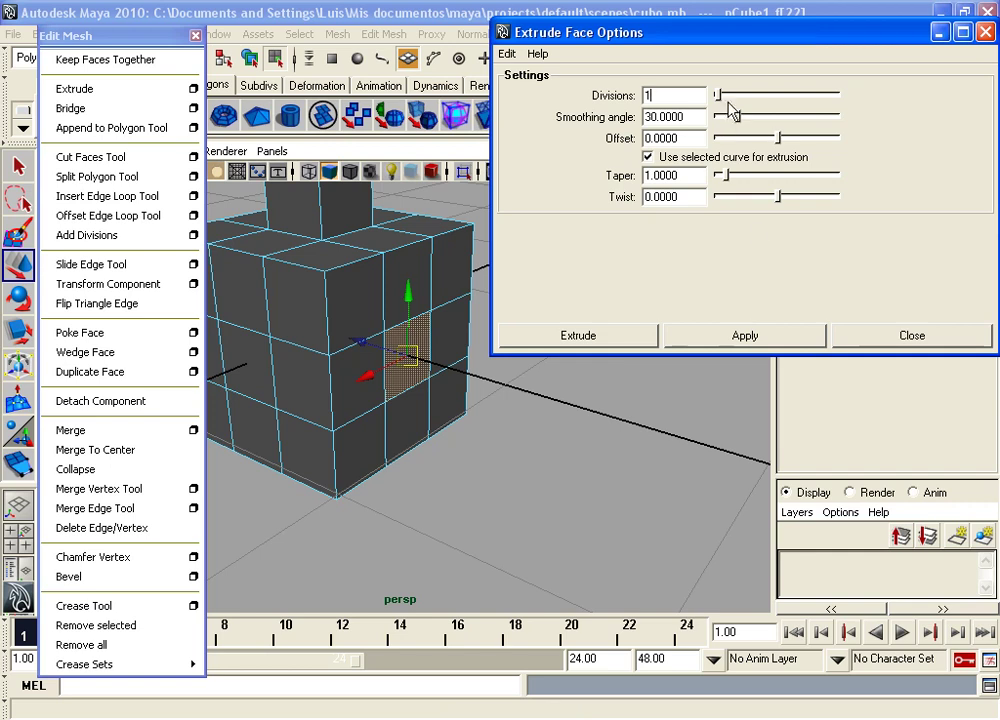
- Extrude the selected face with 3 divisions and pull it outward
{"action": "left_click_drag", "start_coordinate": [721, 96], "coordinate": [724, 98]}
{"action": "left_click", "coordinate": [745, 336]}
{"action": "mouse_move", "coordinate": [475, 379]}
{"action": "left_mouse_down"}
{"action": "mouse_move", "coordinate": [569, 408]}
{"action": "mouse_move", "coordinate": [536, 397]}
{"action": "left_mouse_up"}
{"action": "key", "text": "t"}
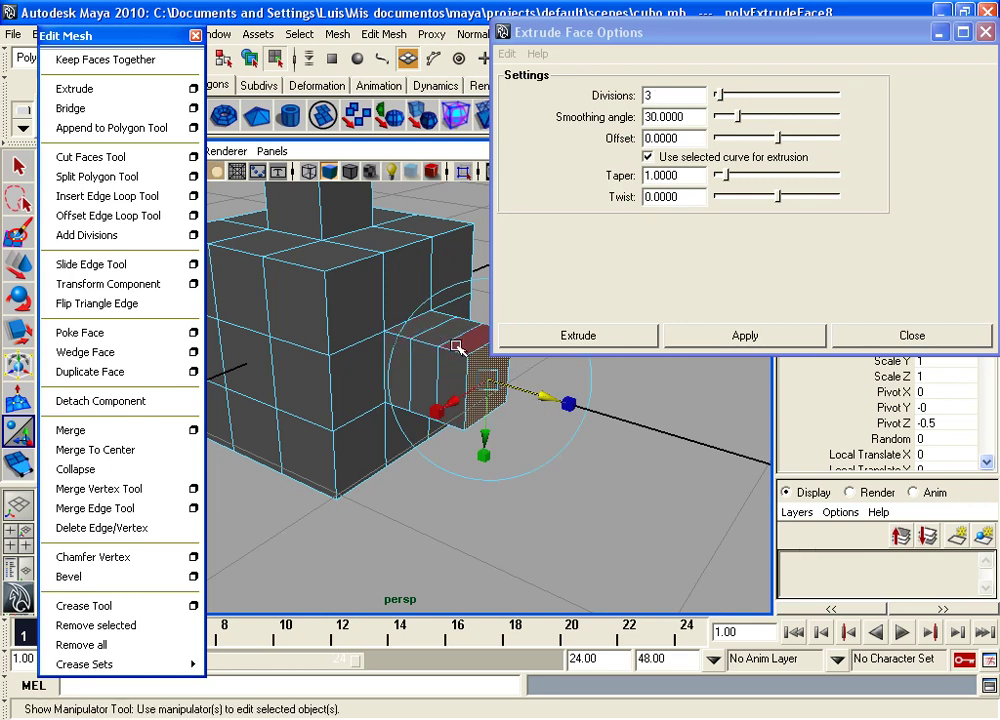
- Extrude again with Divisions 4, pull it out, then select a face further along the arm
{"action": "left_click", "coordinate": [719, 95]}
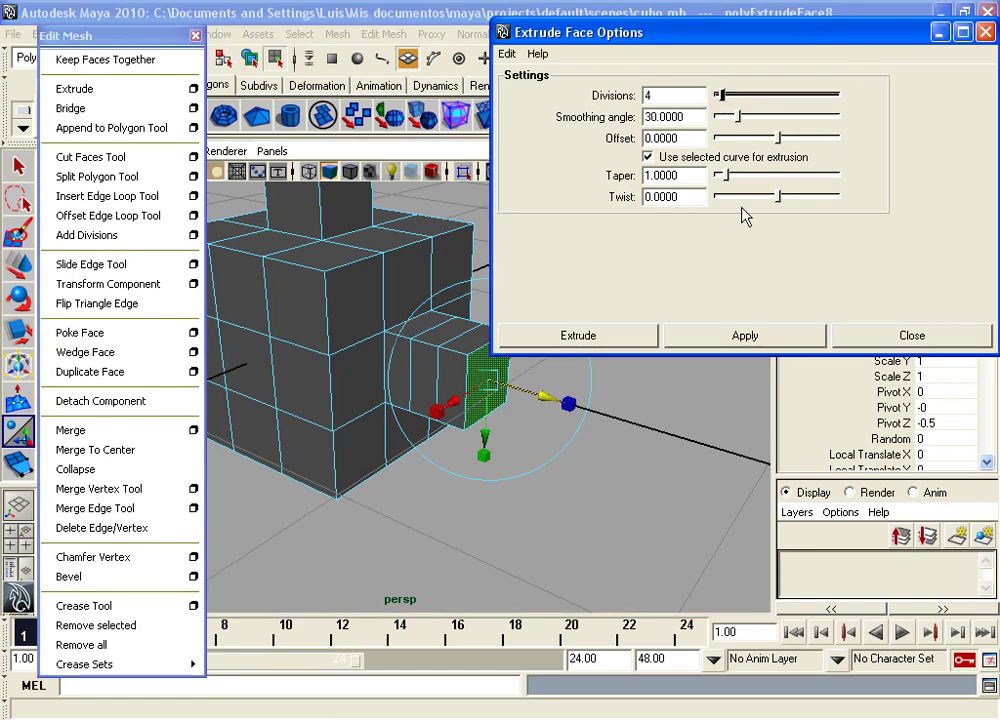
{"action": "left_click", "coordinate": [735, 340]}
{"action": "left_click_drag", "start_coordinate": [545, 398], "coordinate": [652, 428]}
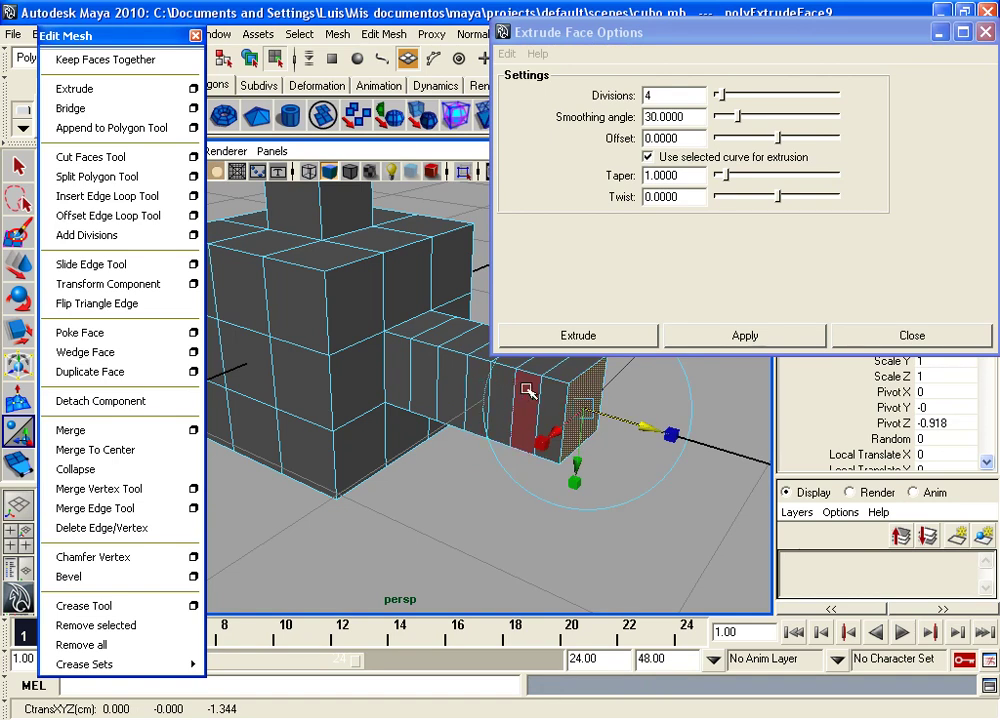
{"action": "left_click", "coordinate": [525, 390]}
{"action": "left_click", "coordinate": [477, 385]}
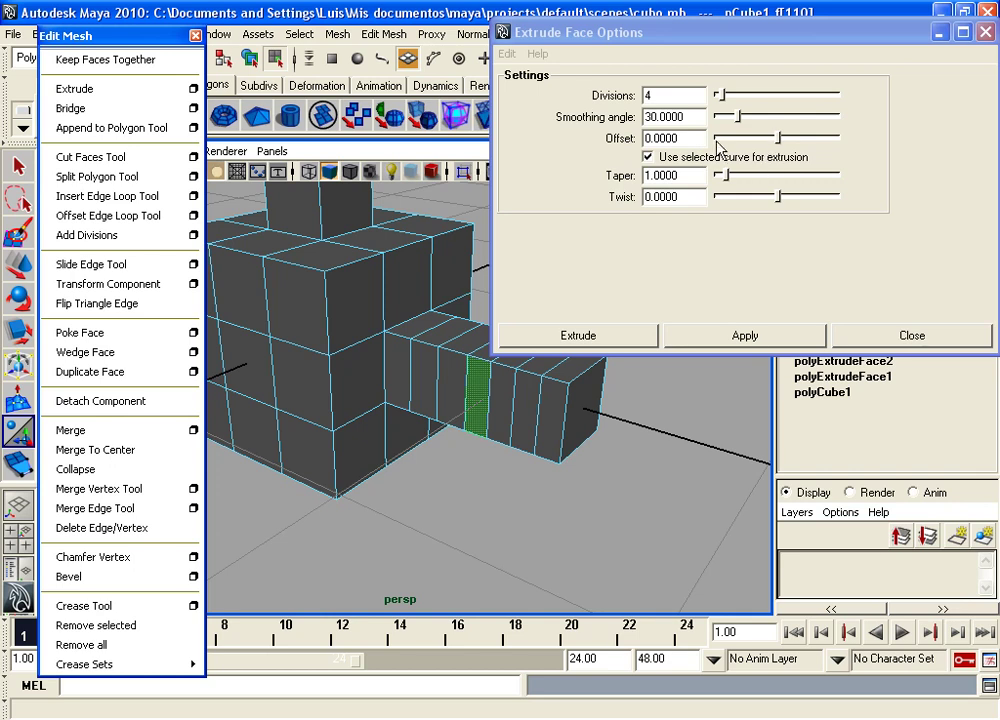
{"action": "left_click_drag", "start_coordinate": [728, 42], "coordinate": [772, 12]}
{"action": "mouse_move", "coordinate": [575, 408]}
{"action": "left_mouse_down", "text": "alt"}
{"action": "mouse_move", "coordinate": [464, 393]}
{"action": "mouse_move", "coordinate": [511, 306]}
{"action": "mouse_move", "coordinate": [562, 353]}
{"action": "mouse_move", "coordinate": [520, 348]}
{"action": "mouse_move", "coordinate": [428, 386]}
{"action": "mouse_move", "coordinate": [437, 375]}
{"action": "mouse_move", "coordinate": [404, 375]}
{"action": "left_mouse_up", "text": "alt"}
- Extrude a front block face with Divisions 3 and Offset 0.2149 to inset it
{"action": "left_click", "coordinate": [425, 415]}
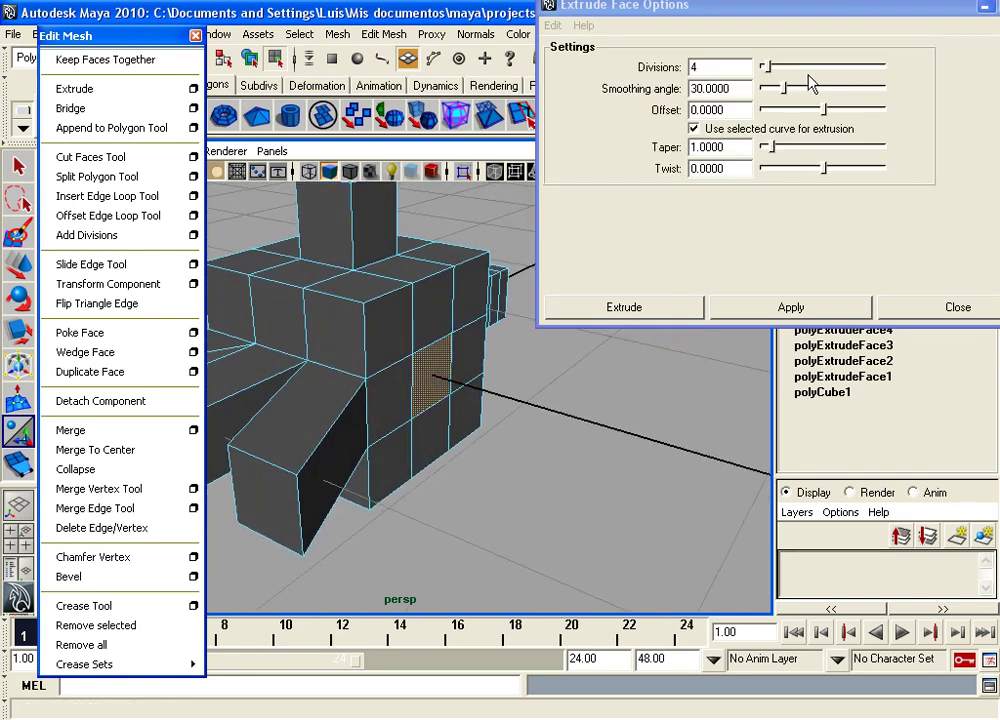
{"action": "left_click", "coordinate": [769, 67]}
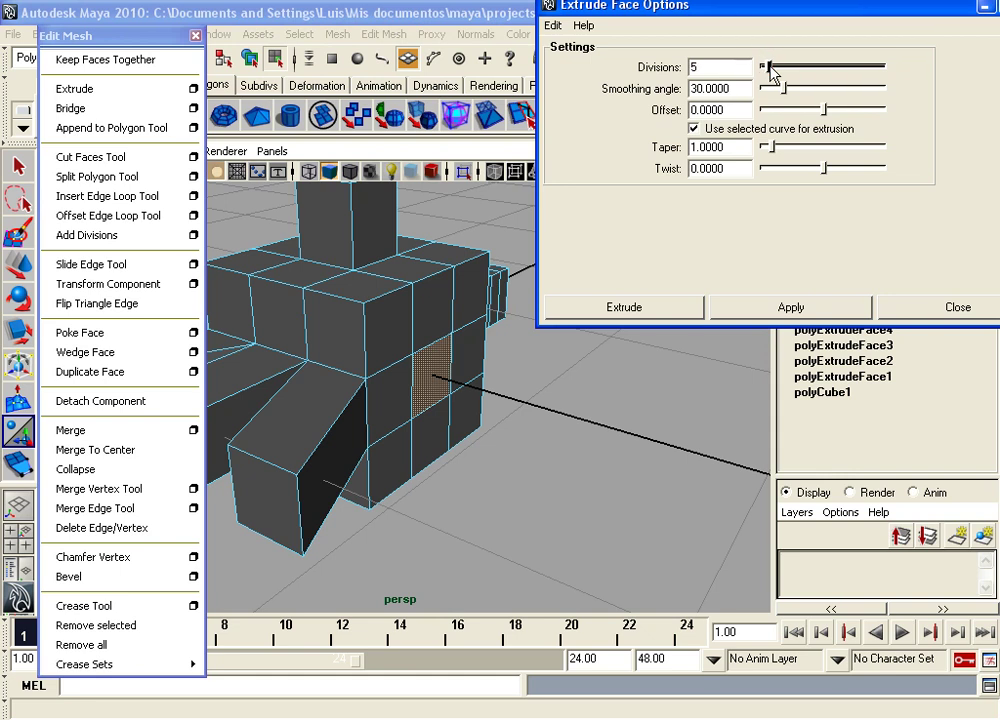
{"action": "left_click_drag", "start_coordinate": [386, 288], "coordinate": [491, 368], "text": "alt"}
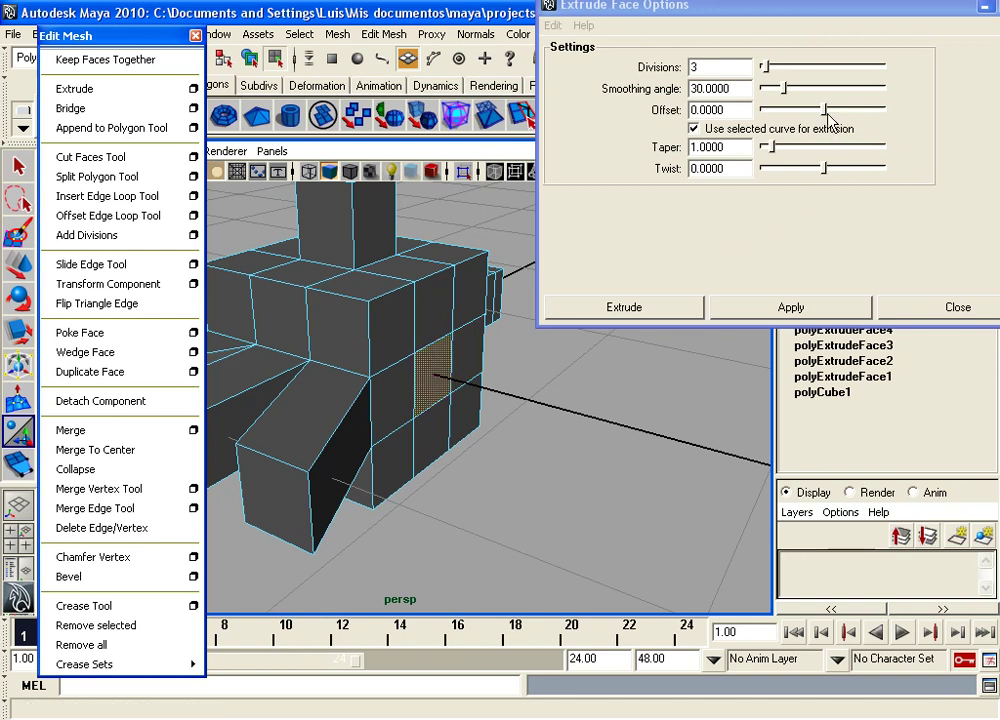
{"action": "left_click_drag", "start_coordinate": [826, 109], "coordinate": [830, 109]}
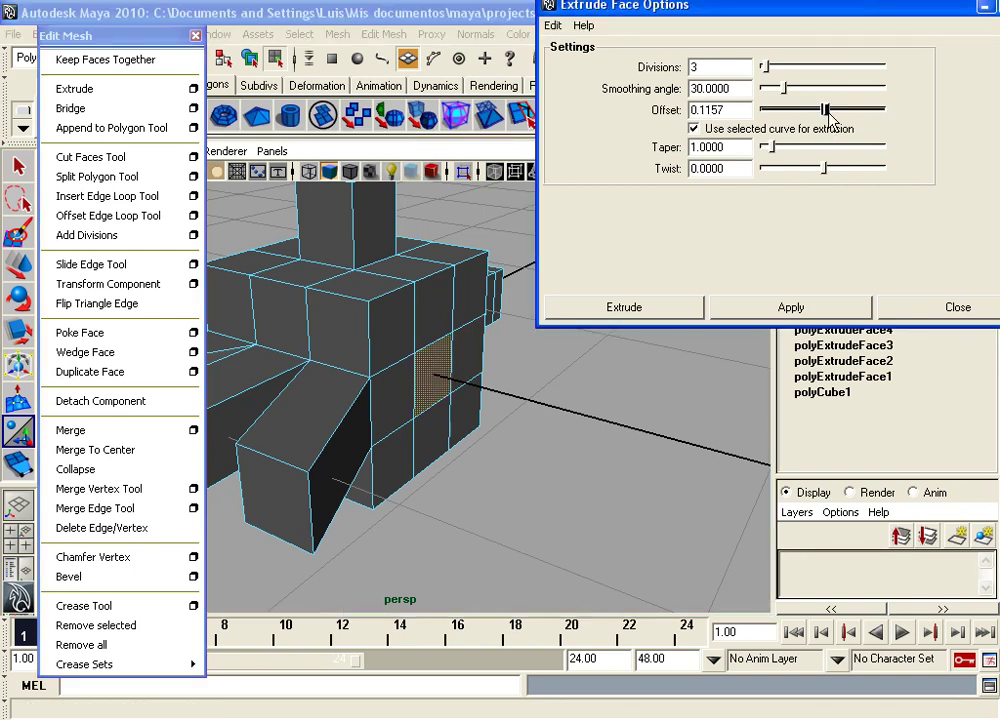
{"action": "left_click_drag", "start_coordinate": [827, 110], "coordinate": [834, 111]}
- Apply the face extrusion, pull it out into a spike, then undo it
{"action": "left_click", "coordinate": [762, 312]}
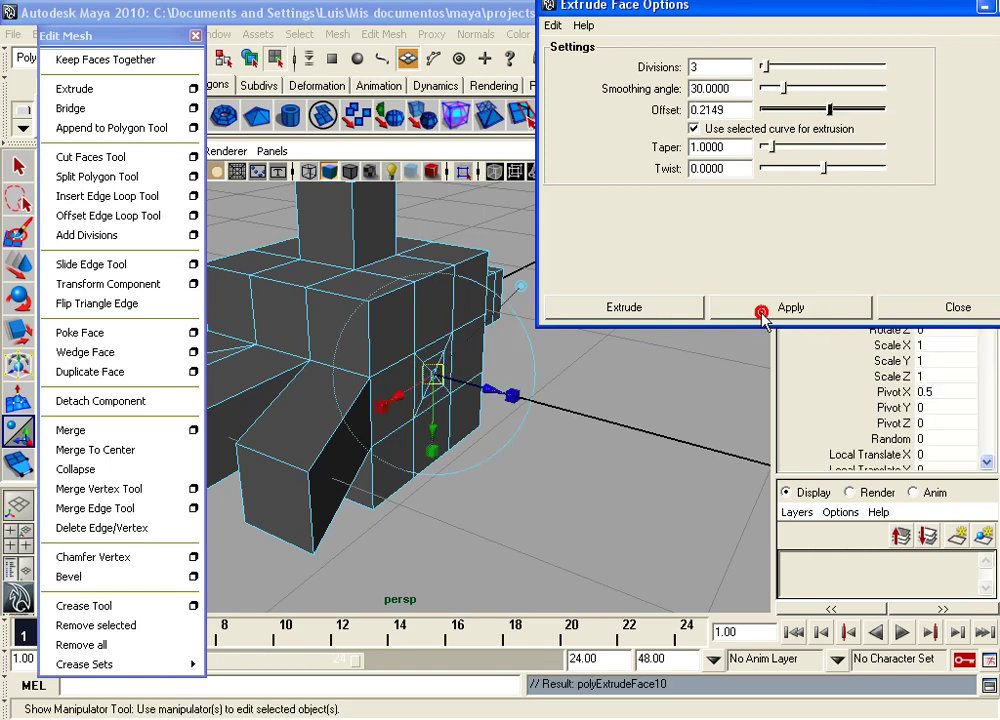
{"action": "left_click_drag", "start_coordinate": [488, 390], "coordinate": [590, 400]}
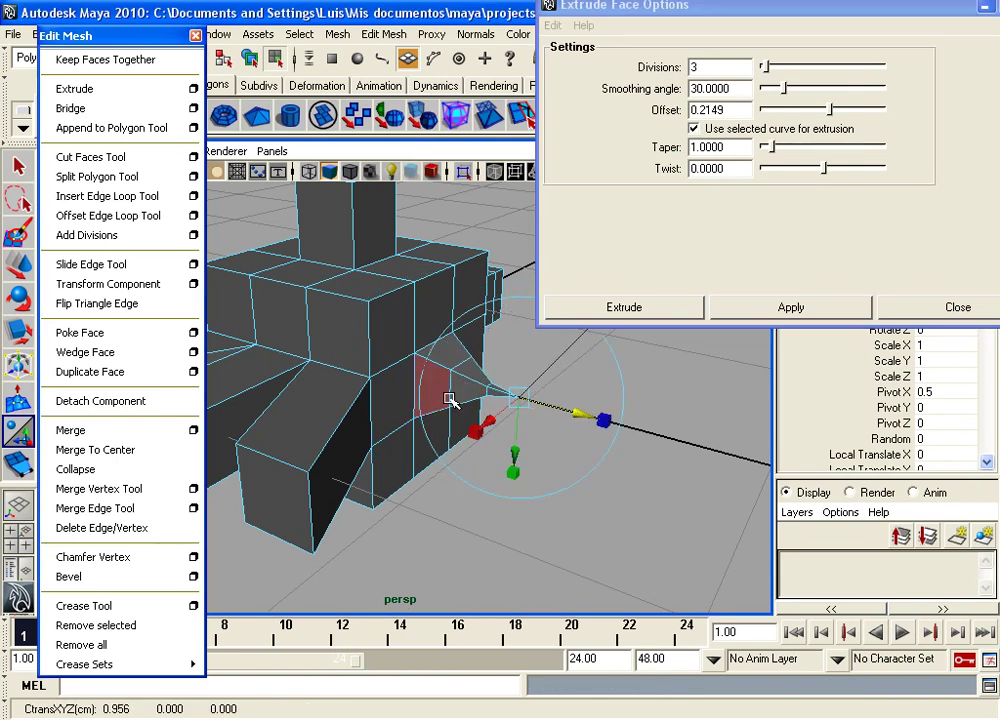
{"action": "left_click_drag", "start_coordinate": [458, 405], "coordinate": [373, 391], "text": "alt"}
{"action": "right_click_drag", "start_coordinate": [373, 391], "coordinate": [367, 381], "text": "alt"}
{"action": "mouse_move", "coordinate": [367, 381]}
{"action": "left_mouse_down", "text": "alt"}
{"action": "mouse_move", "coordinate": [538, 368]}
{"action": "mouse_move", "coordinate": [437, 364]}
{"action": "left_mouse_up", "text": "alt"}
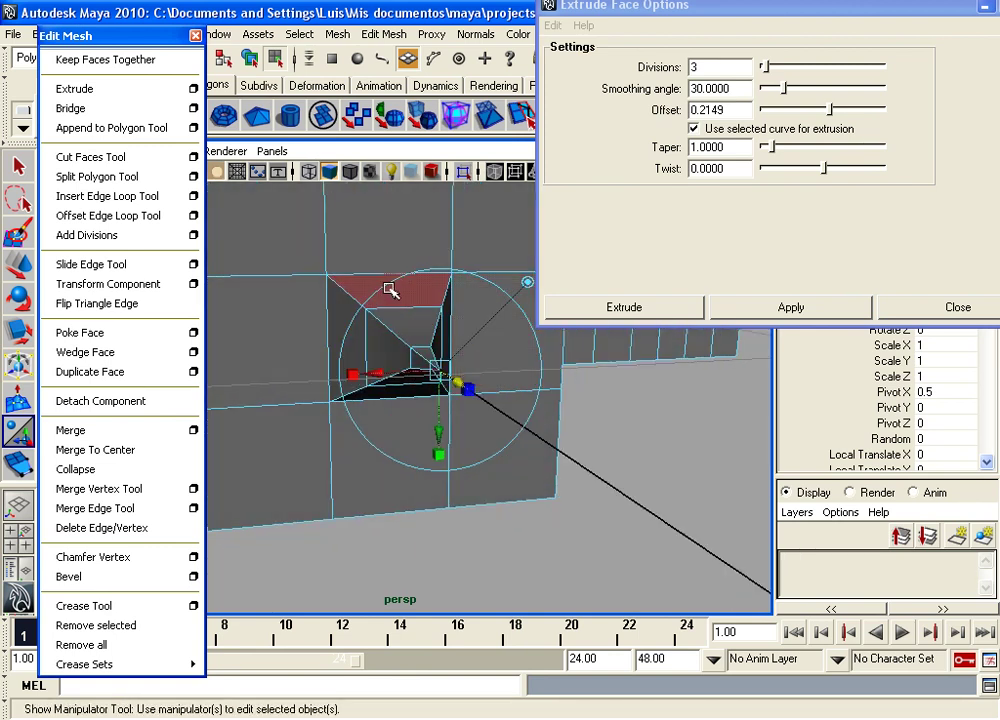
{"action": "mouse_move", "coordinate": [395, 293]}
{"action": "left_mouse_down", "text": "alt"}
{"action": "mouse_move", "coordinate": [366, 348]}
{"action": "mouse_move", "coordinate": [473, 351]}
{"action": "mouse_move", "coordinate": [519, 337]}
{"action": "left_mouse_up", "text": "alt"}
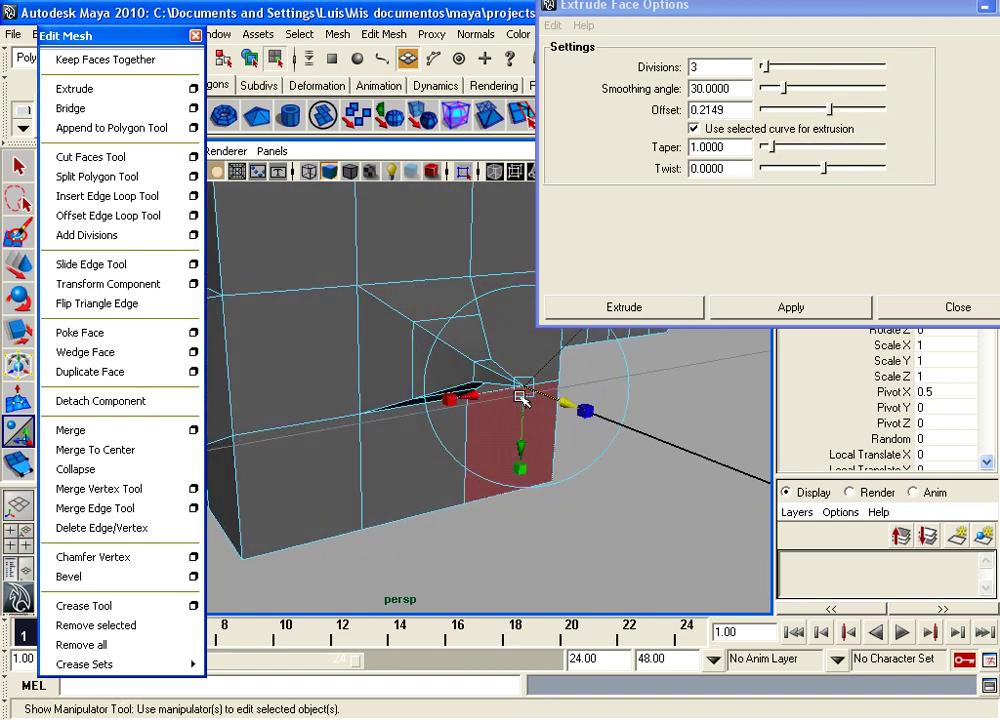
{"action": "key", "text": "ctrl+z"}
{"action": "key", "text": "ctrl+z"}
- Reapply the extrusion with Offset 0.1157 and pull the face slightly outward
{"action": "mouse_move", "coordinate": [470, 362]}
{"action": "left_mouse_down", "text": "alt"}
{"action": "mouse_move", "coordinate": [379, 350]}
{"action": "mouse_move", "coordinate": [449, 357]}
{"action": "mouse_move", "coordinate": [440, 364]}
{"action": "left_mouse_up", "text": "alt"}
{"action": "left_click", "coordinate": [828, 110]}
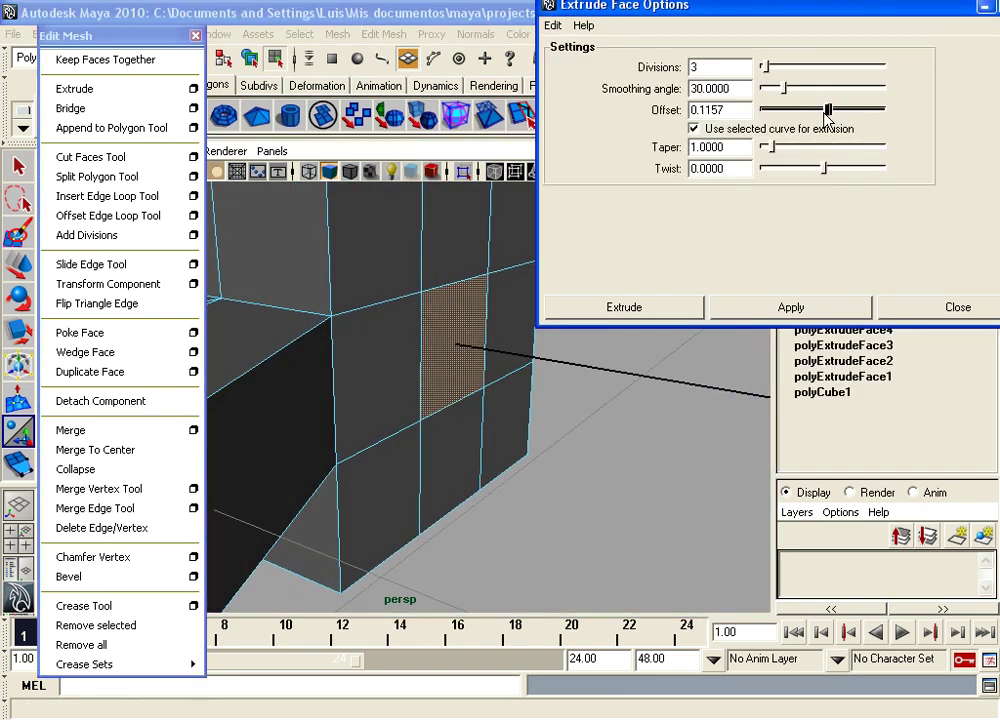
{"action": "left_click", "coordinate": [785, 308]}
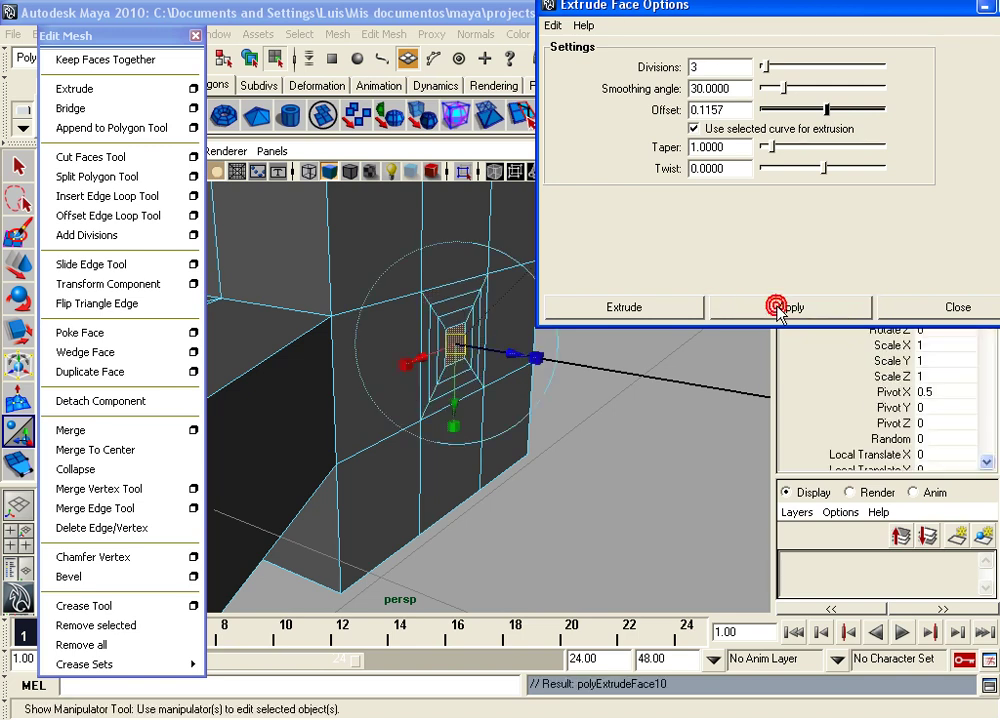
{"action": "left_click_drag", "start_coordinate": [515, 360], "coordinate": [583, 364]}
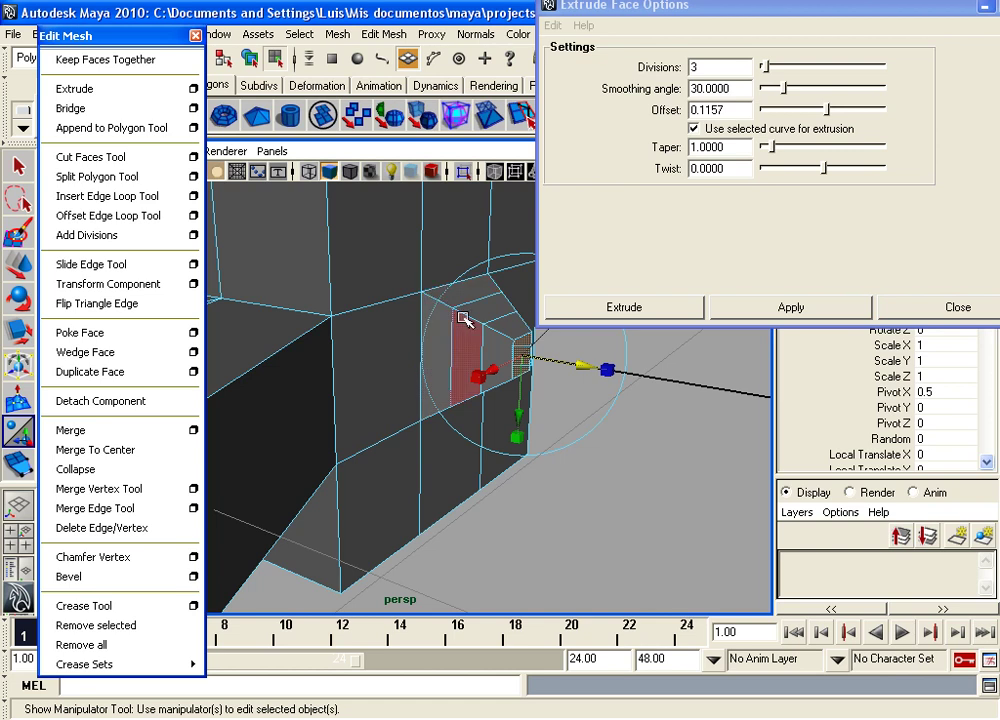
{"action": "left_click_drag", "start_coordinate": [500, 398], "coordinate": [350, 368], "text": "alt"}
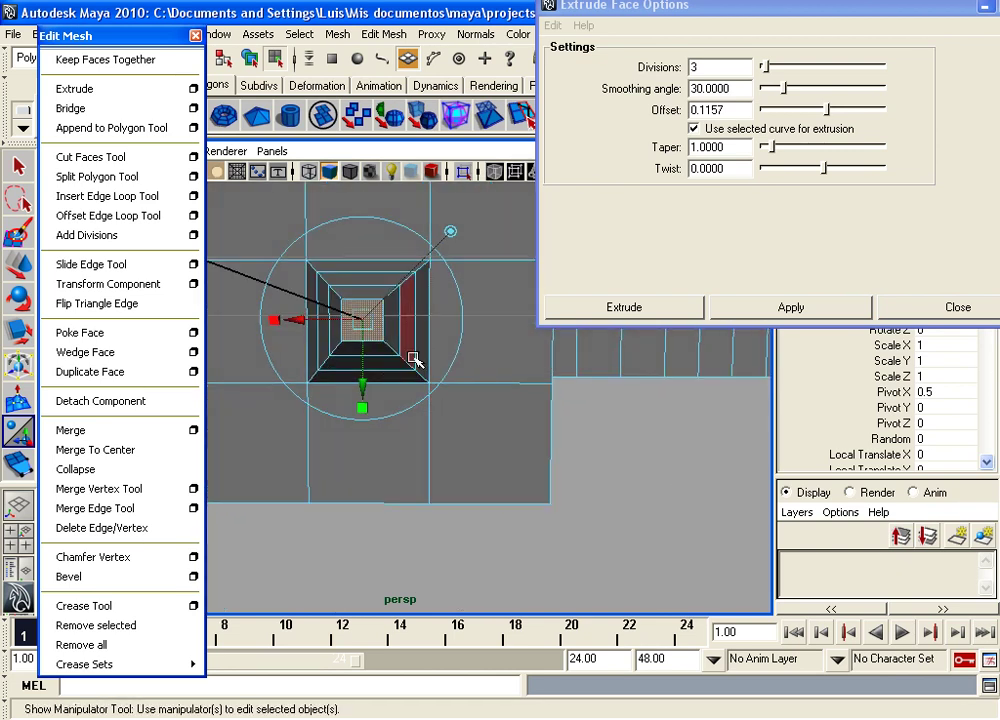
{"action": "mouse_move", "coordinate": [440, 360]}
{"action": "left_mouse_down", "text": "alt"}
{"action": "mouse_move", "coordinate": [375, 330]}
{"action": "mouse_move", "coordinate": [446, 339]}
{"action": "left_mouse_up", "text": "alt"}
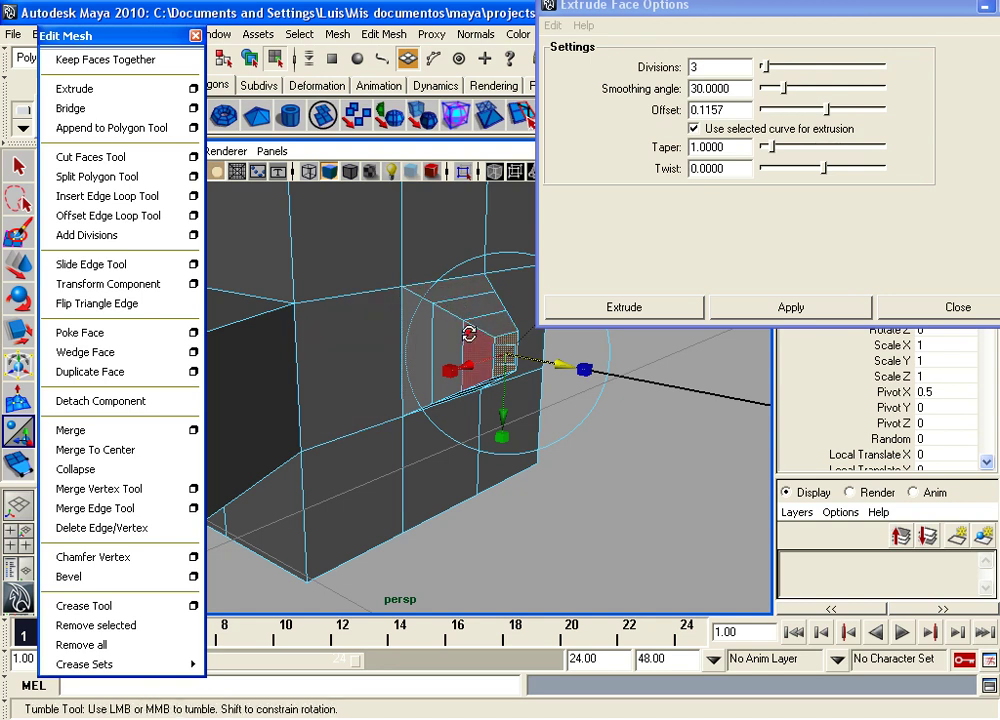
{"action": "left_click_drag", "start_coordinate": [472, 333], "coordinate": [560, 340], "text": "alt"}
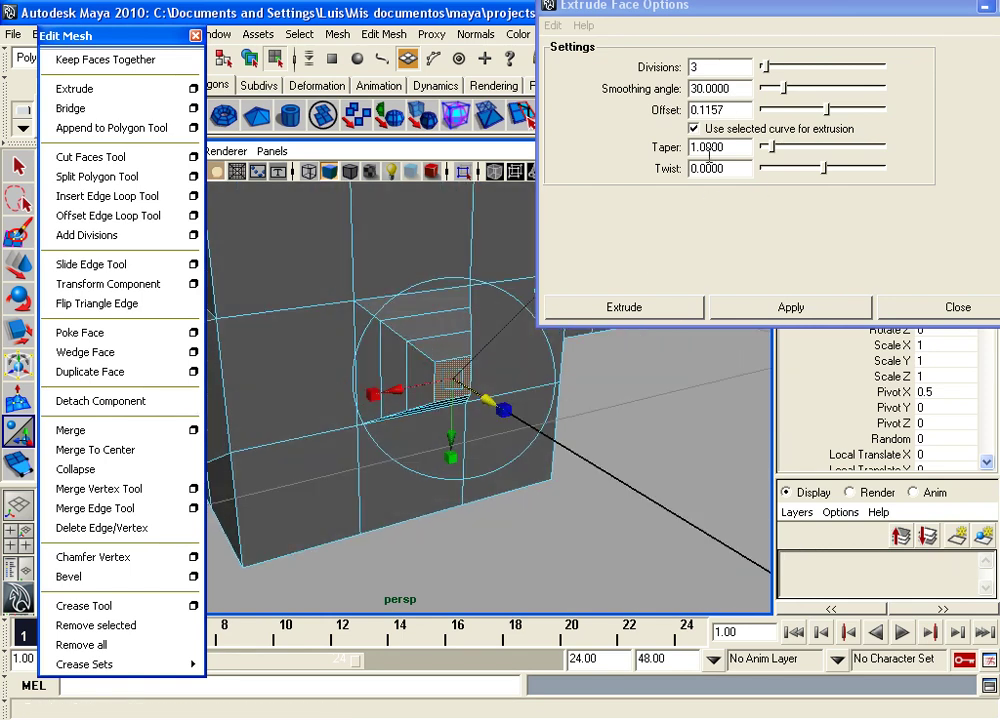
{"action": "left_click_drag", "start_coordinate": [765, 6], "coordinate": [720, 13]}
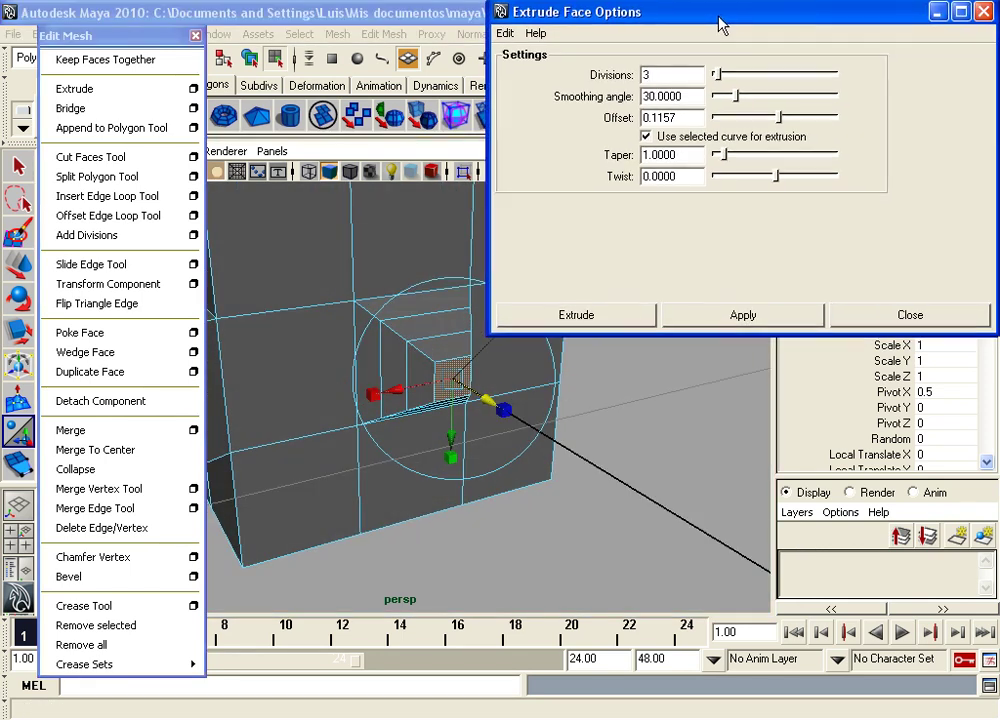
- Close Extrude Face Options and enable Edit Mesh > Keep Faces Together
{"action": "left_click", "coordinate": [893, 318]}
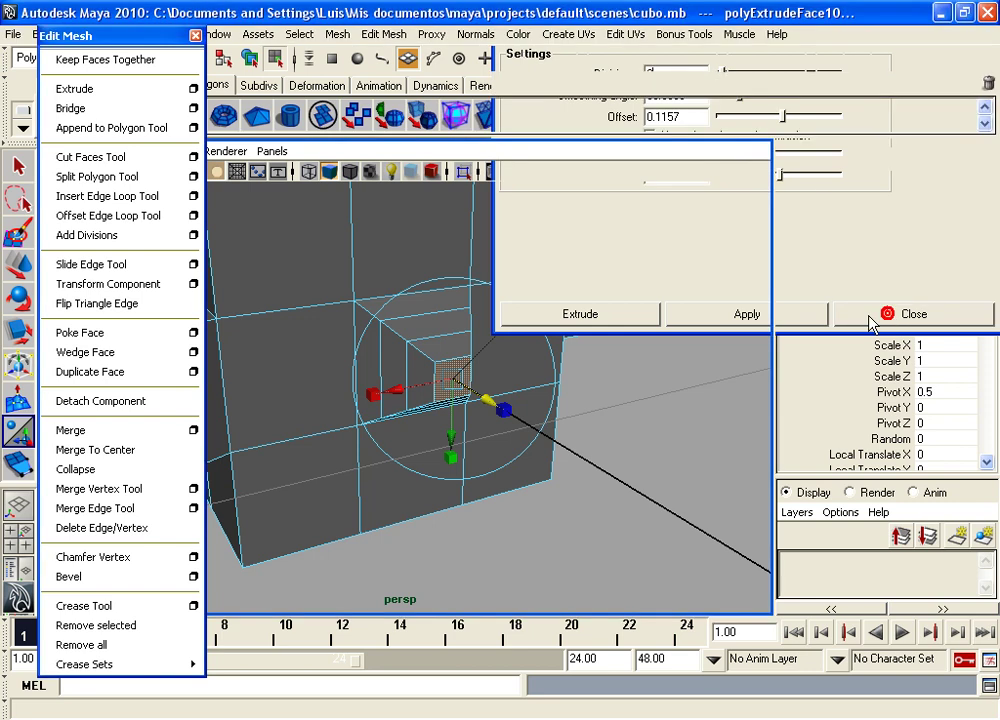
{"action": "left_click_drag", "start_coordinate": [487, 455], "coordinate": [316, 419], "text": "alt"}
{"action": "middle_click_drag", "start_coordinate": [317, 419], "coordinate": [468, 389], "text": "alt"}
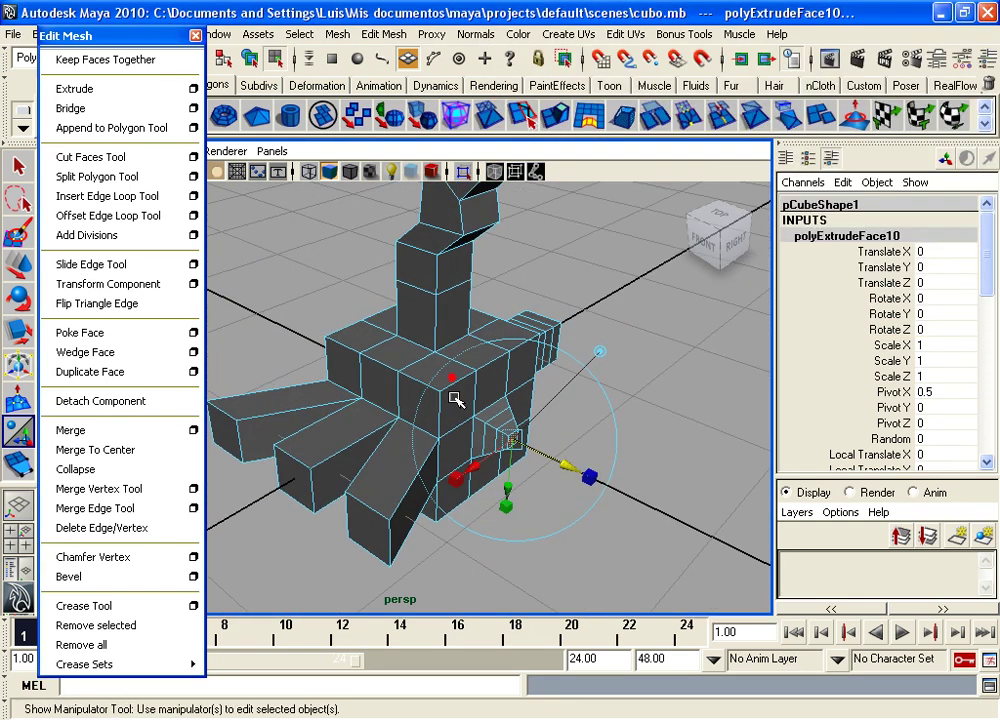
{"action": "left_click", "coordinate": [108, 60]}
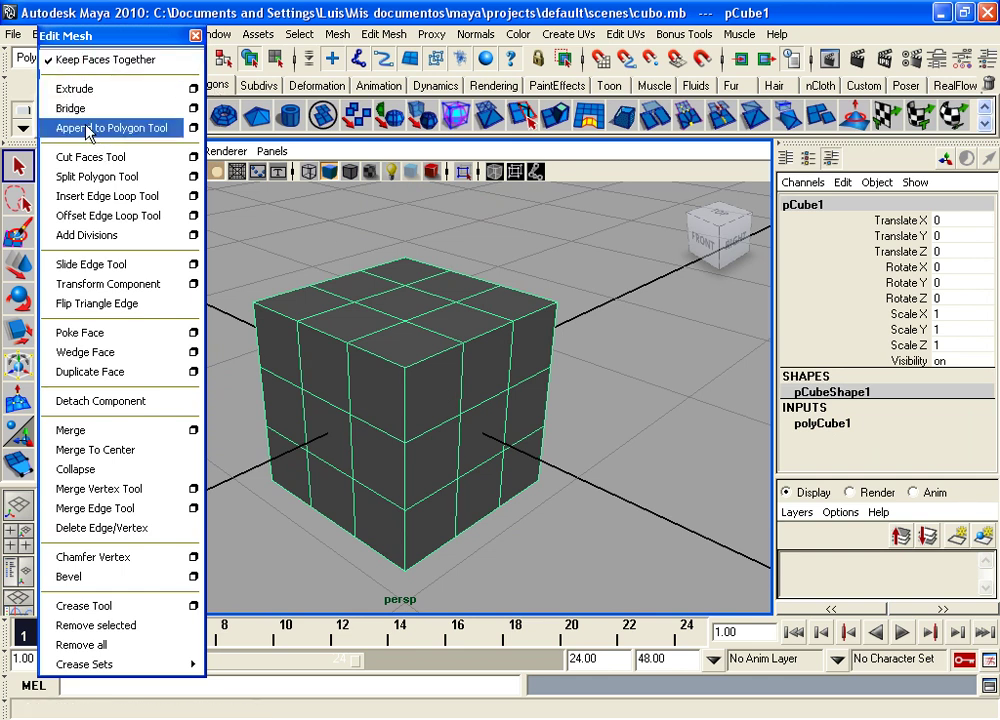
{"action": "left_click_drag", "start_coordinate": [504, 548], "coordinate": [547, 493], "text": "alt"}
{"action": "mouse_move", "coordinate": [547, 493]}
{"action": "right_mouse_down", "text": "alt"}
{"action": "mouse_move", "coordinate": [560, 470]}
{"action": "mouse_move", "coordinate": [475, 460]}
{"action": "right_mouse_up", "text": "alt"}
{"action": "mouse_move", "coordinate": [475, 460]}
{"action": "left_mouse_down", "text": "alt"}
{"action": "mouse_move", "coordinate": [398, 406]}
{"action": "mouse_move", "coordinate": [455, 431]}
{"action": "left_mouse_up", "text": "alt"}
- Duplicate pCube1 and move the copy along X to 2.29
{"action": "right_click_drag", "start_coordinate": [455, 431], "coordinate": [475, 419], "text": "alt"}
{"action": "left_click_drag", "start_coordinate": [475, 419], "coordinate": [405, 397], "text": "alt"}
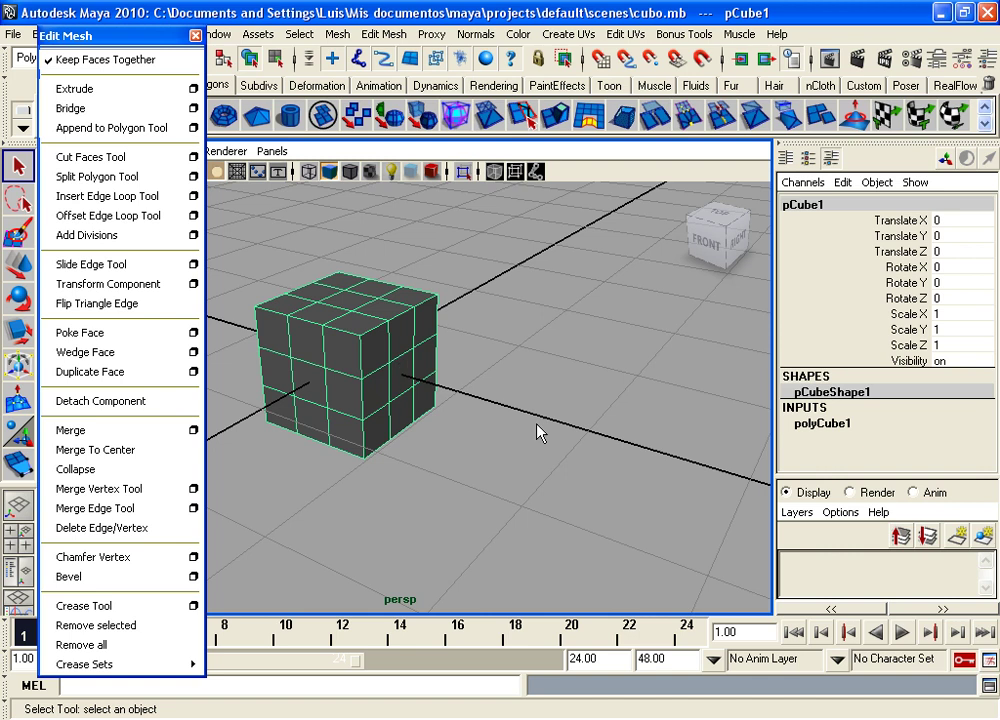
{"action": "mouse_move", "coordinate": [387, 407]}
{"action": "left_mouse_down", "text": "alt"}
{"action": "mouse_move", "coordinate": [379, 391]}
{"action": "mouse_move", "coordinate": [408, 345]}
{"action": "left_mouse_up", "text": "alt"}
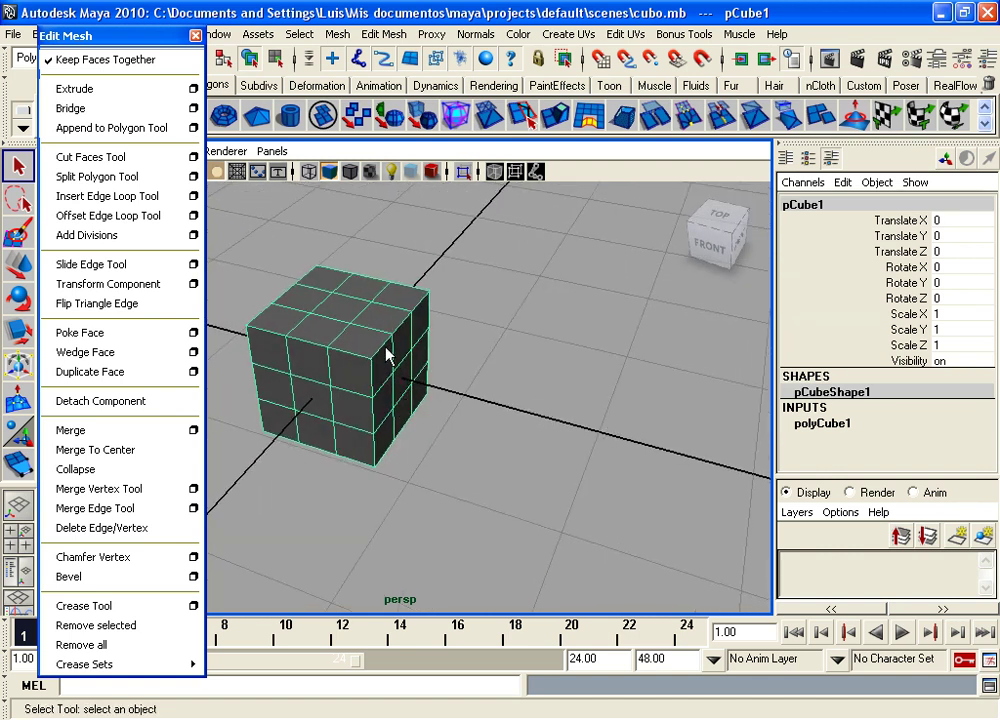
{"action": "mouse_move", "coordinate": [494, 425]}
{"action": "left_mouse_down", "text": "alt"}
{"action": "mouse_move", "coordinate": [382, 417]}
{"action": "mouse_move", "coordinate": [397, 420]}
{"action": "left_mouse_up", "text": "alt"}
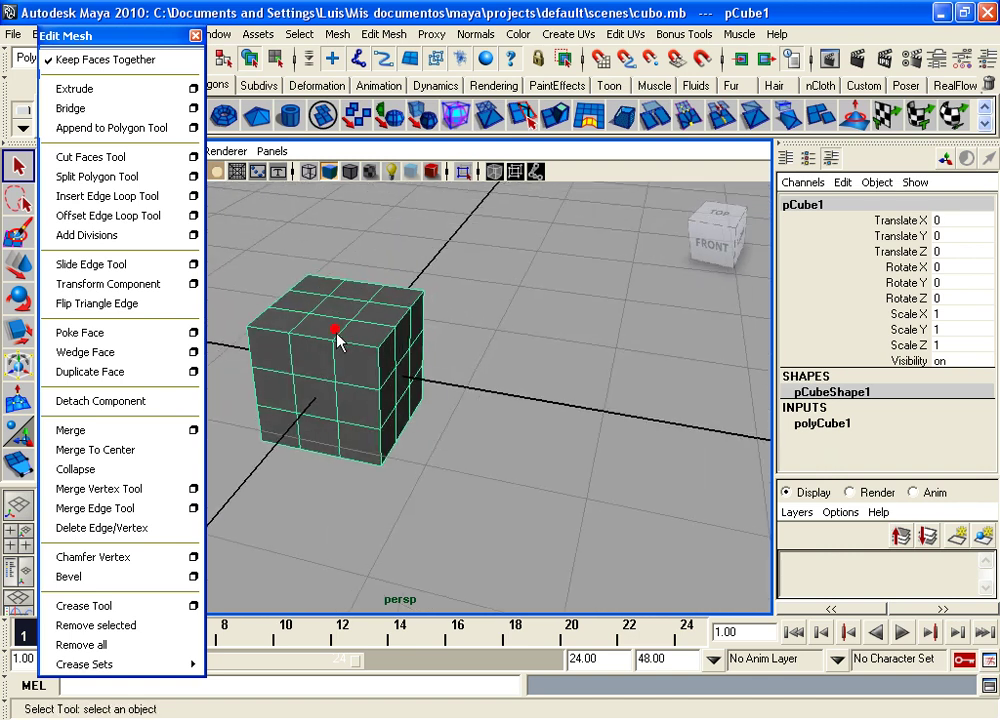
{"action": "key", "text": "ctrl+d"}
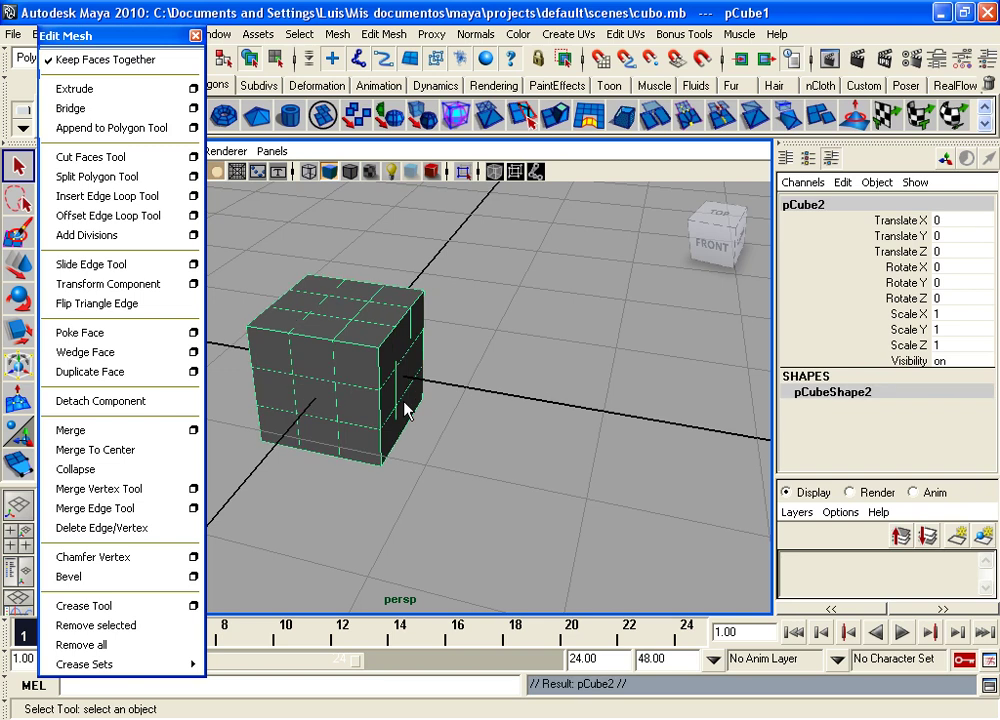
{"action": "key", "text": "w"}
{"action": "mouse_move", "coordinate": [417, 393]}
{"action": "left_mouse_down"}
{"action": "mouse_move", "coordinate": [444, 382]}
{"action": "mouse_move", "coordinate": [710, 431]}
{"action": "left_mouse_up"}
{"action": "mouse_move", "coordinate": [597, 405]}
{"action": "left_mouse_down", "text": "alt"}
{"action": "mouse_move", "coordinate": [696, 402]}
{"action": "mouse_move", "coordinate": [537, 405]}
{"action": "mouse_move", "coordinate": [567, 424]}
{"action": "mouse_move", "coordinate": [650, 433]}
{"action": "left_mouse_up", "text": "alt"}
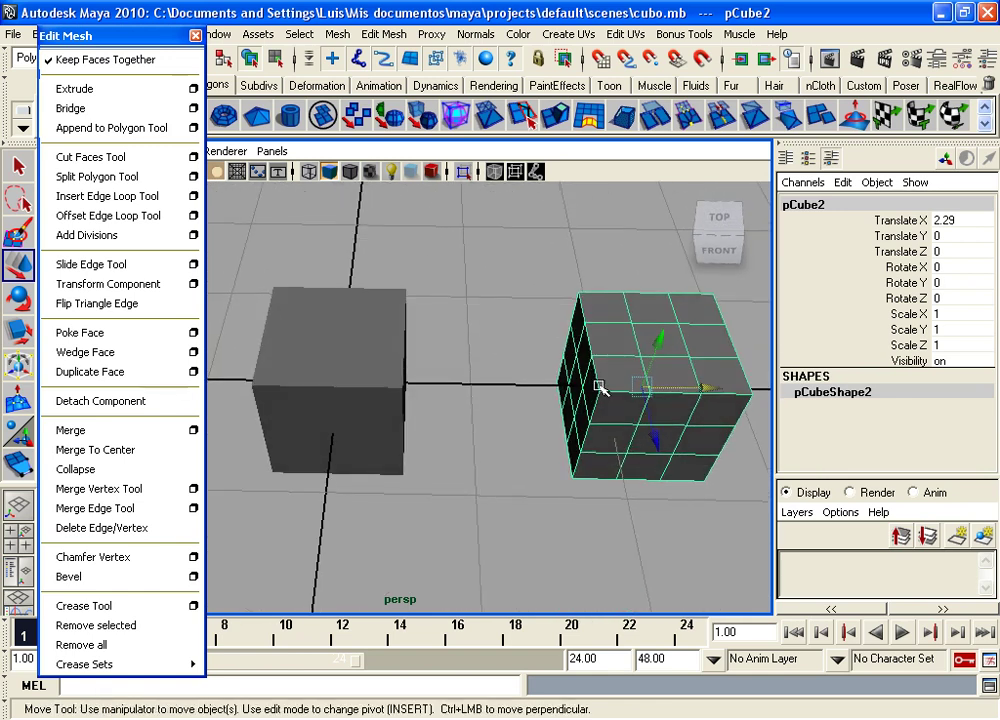
- Select both cubes together with a marquee
{"action": "mouse_move", "coordinate": [581, 370]}
{"action": "left_mouse_down", "text": "alt"}
{"action": "mouse_move", "coordinate": [484, 364]}
{"action": "mouse_move", "coordinate": [518, 368]}
{"action": "left_mouse_up", "text": "alt"}
{"action": "left_click", "coordinate": [320, 290]}
{"action": "left_click", "coordinate": [486, 252]}
{"action": "left_click", "coordinate": [418, 283]}
{"action": "left_click", "coordinate": [620, 379]}
{"action": "left_click", "coordinate": [320, 270]}
{"action": "left_click", "coordinate": [603, 362]}
{"action": "left_click", "coordinate": [330, 261]}
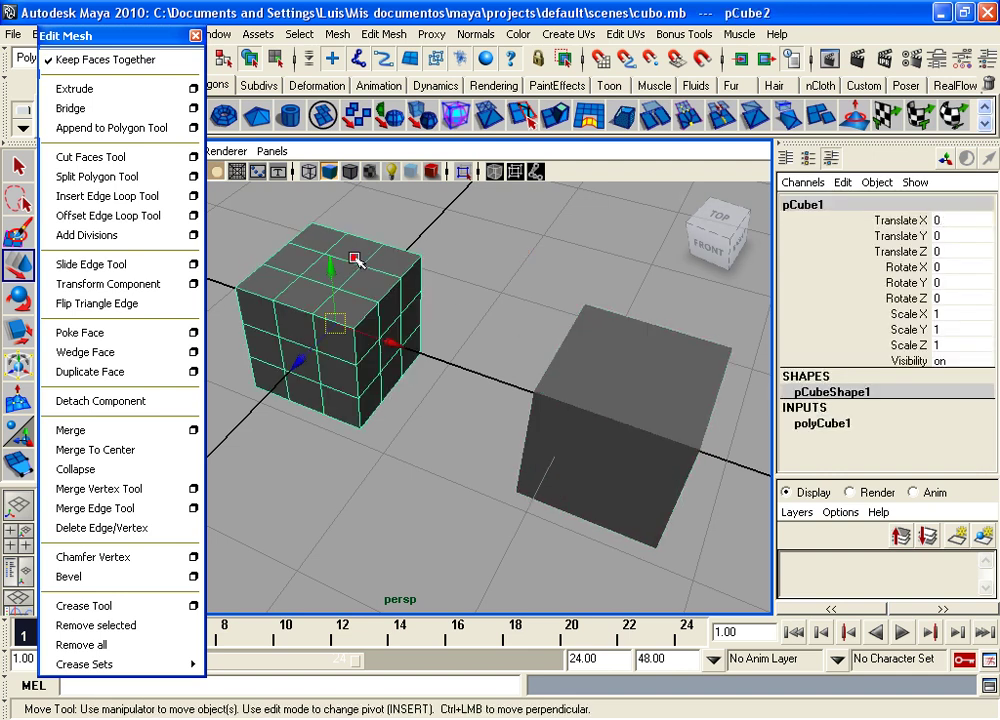
{"action": "left_click", "coordinate": [470, 281]}
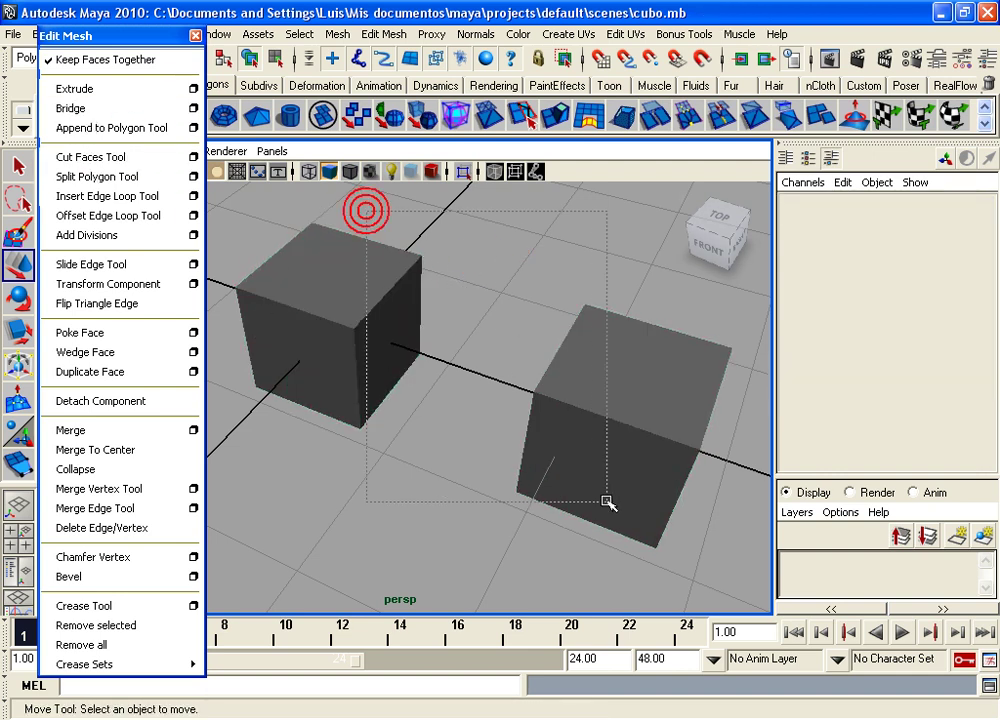
{"action": "left_click_drag", "start_coordinate": [594, 485], "coordinate": [608, 503]}
{"action": "left_click", "coordinate": [502, 289]}
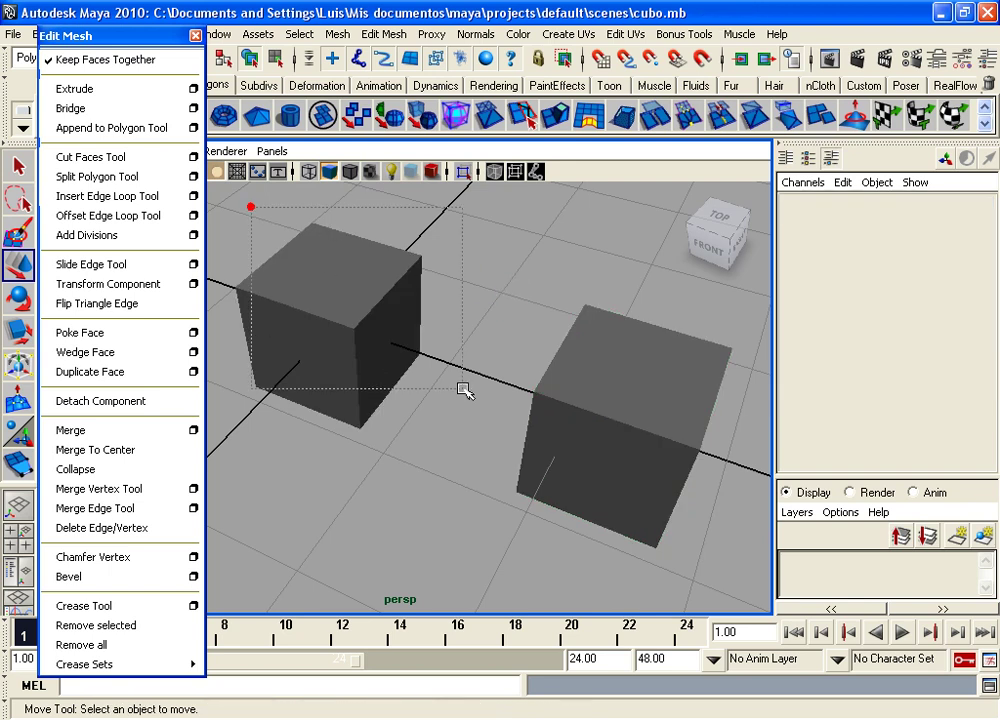
{"action": "mouse_move", "coordinate": [405, 323]}
{"action": "left_mouse_down"}
{"action": "mouse_move", "coordinate": [654, 542]}
{"action": "mouse_move", "coordinate": [415, 233]}
{"action": "left_mouse_up"}
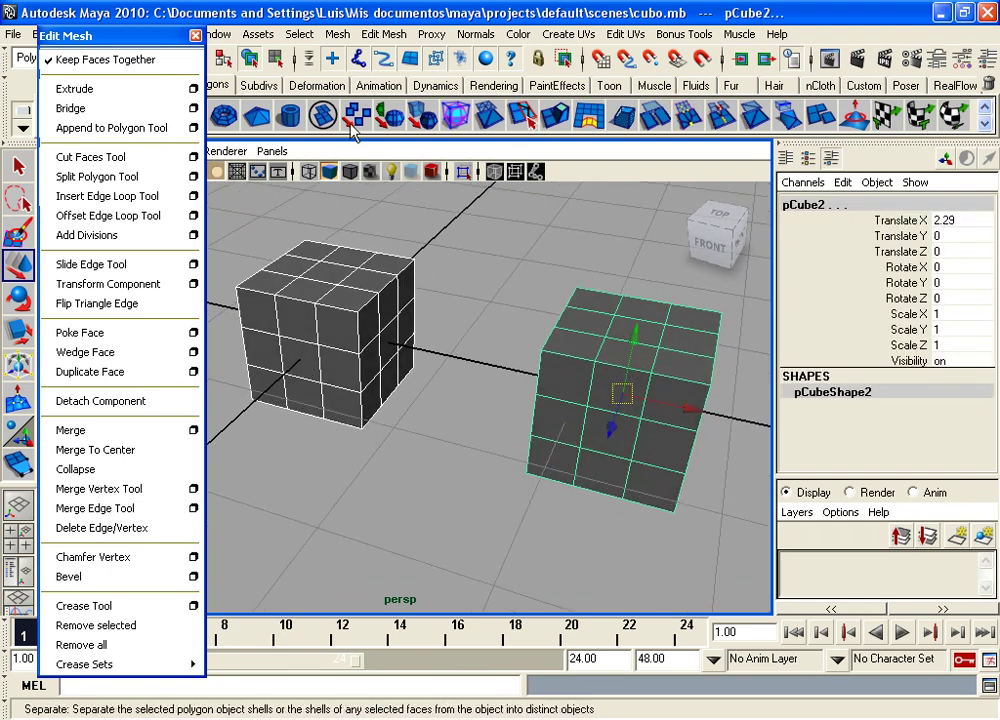
- Combine both cubes into one mesh and reselect it
{"action": "left_click", "coordinate": [337, 33]}
{"action": "left_click", "coordinate": [348, 60]}
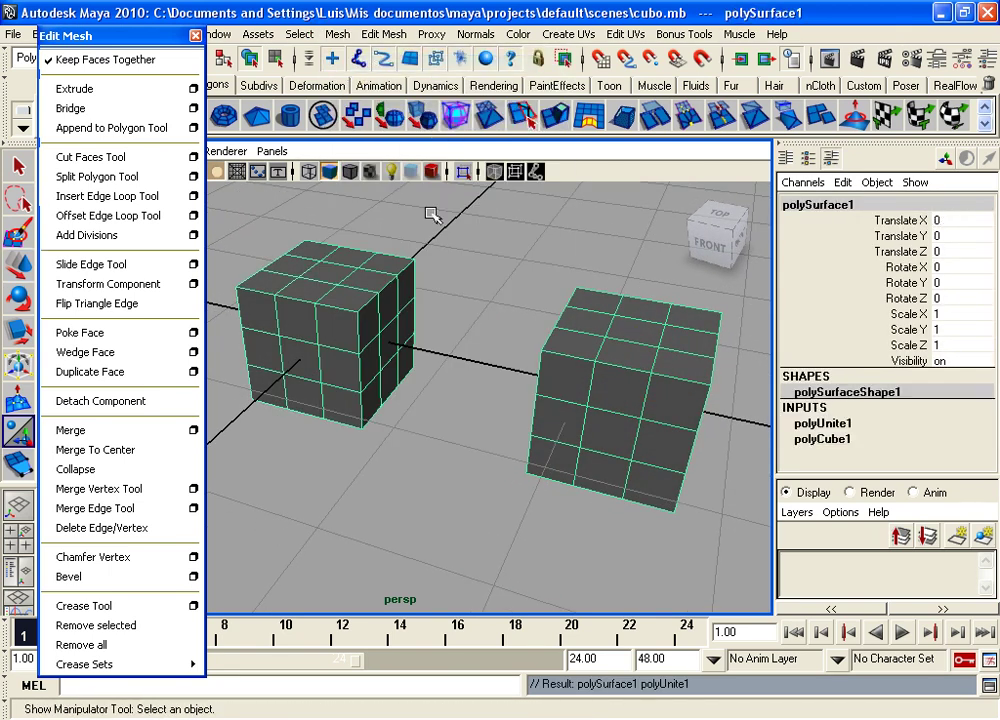
{"action": "left_click", "coordinate": [435, 232]}
{"action": "left_click", "coordinate": [360, 305]}
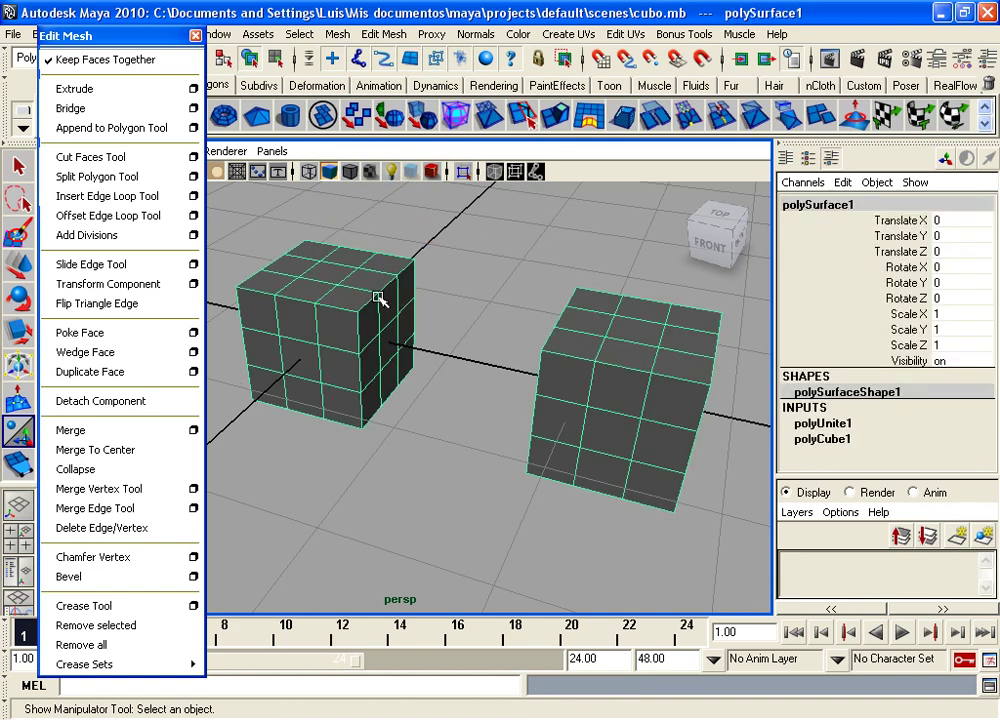
- In face mode, select the faces where the two cubes face each other
{"action": "mouse_move", "coordinate": [380, 313]}
{"action": "left_mouse_down", "text": "alt"}
{"action": "mouse_move", "coordinate": [404, 321]}
{"action": "mouse_move", "coordinate": [357, 319]}
{"action": "mouse_move", "coordinate": [348, 297]}
{"action": "mouse_move", "coordinate": [316, 296]}
{"action": "left_mouse_up", "text": "alt"}
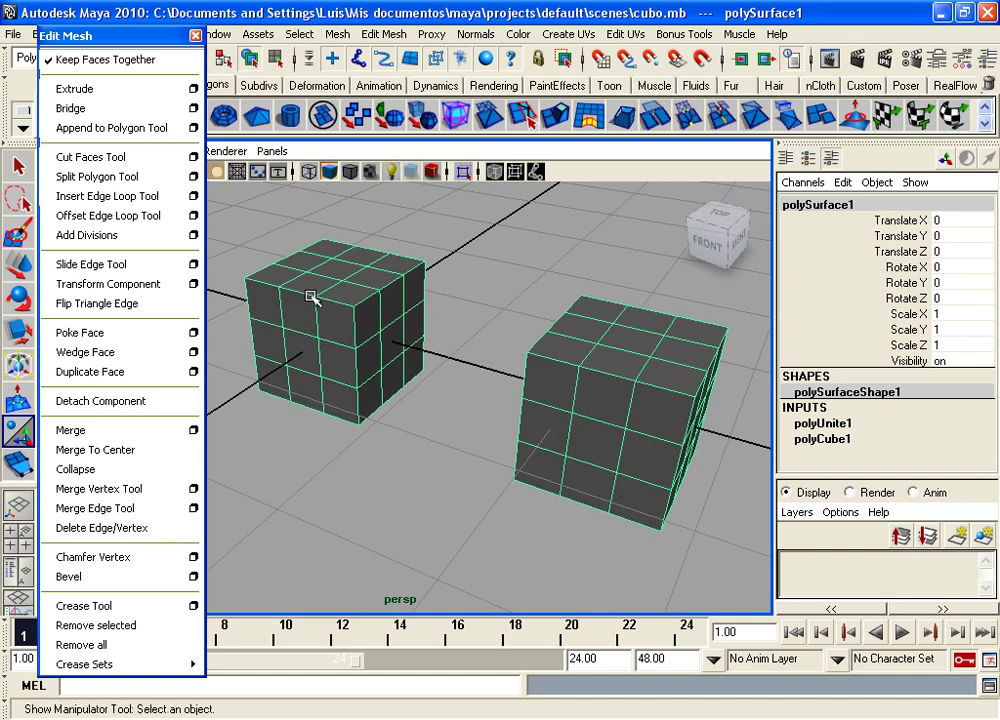
{"action": "left_click", "coordinate": [18, 164]}
{"action": "left_click_drag", "start_coordinate": [380, 335], "coordinate": [475, 337], "text": "alt"}
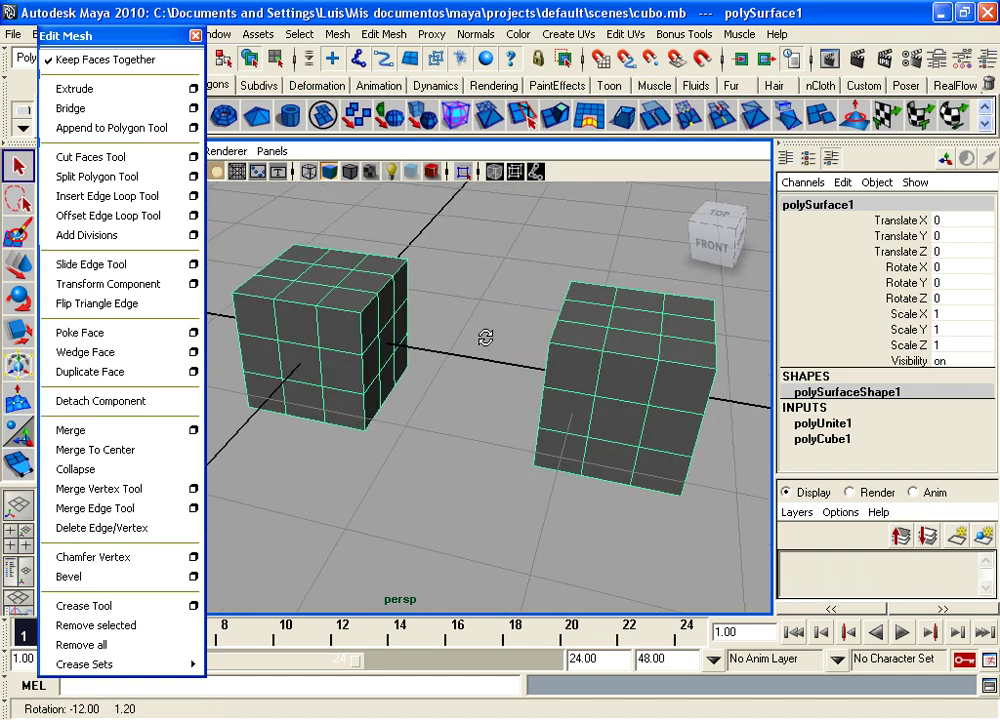
{"action": "mouse_move", "coordinate": [469, 283]}
{"action": "left_mouse_down", "text": "alt"}
{"action": "mouse_move", "coordinate": [408, 290]}
{"action": "mouse_move", "coordinate": [400, 345]}
{"action": "left_mouse_up", "text": "alt"}
{"action": "right_click_drag", "start_coordinate": [400, 345], "coordinate": [404, 379]}
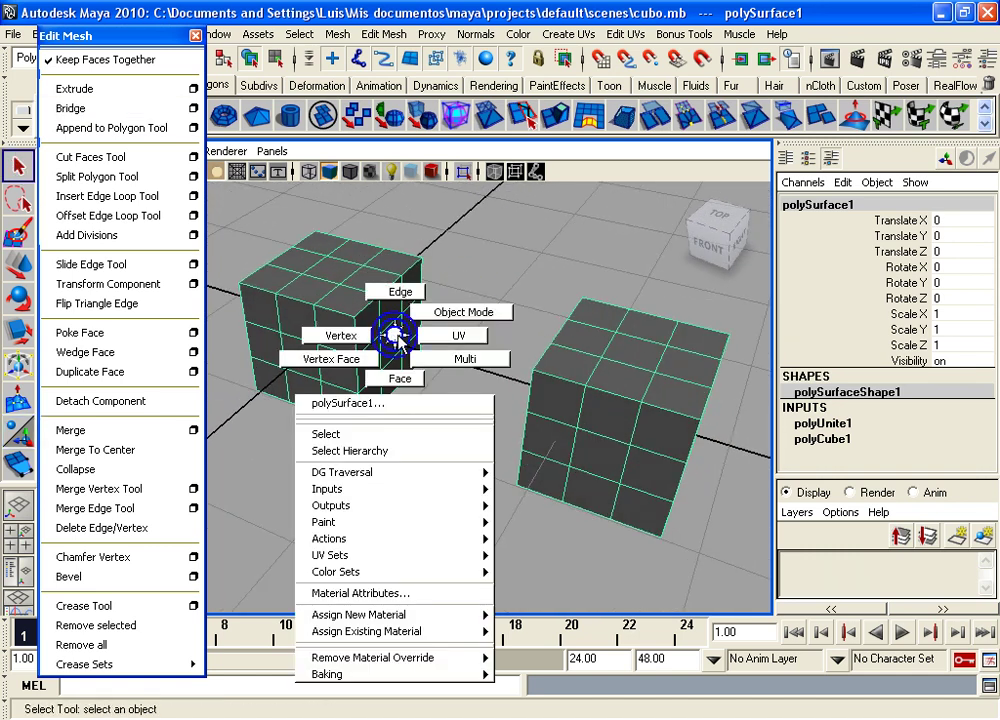
{"action": "left_click", "coordinate": [391, 343]}
{"action": "mouse_move", "coordinate": [410, 398]}
{"action": "left_mouse_down", "text": "alt"}
{"action": "mouse_move", "coordinate": [502, 391]}
{"action": "mouse_move", "coordinate": [537, 345]}
{"action": "mouse_move", "coordinate": [377, 336]}
{"action": "left_mouse_up", "text": "alt"}
{"action": "mouse_move", "coordinate": [447, 388]}
{"action": "left_mouse_down", "text": "alt"}
{"action": "mouse_move", "coordinate": [475, 422]}
{"action": "mouse_move", "coordinate": [562, 319]}
{"action": "mouse_move", "coordinate": [484, 346]}
{"action": "left_mouse_up", "text": "alt"}
- Bridge the two selected faces with Edit Mesh > Bridge
{"action": "left_click", "coordinate": [74, 110]}
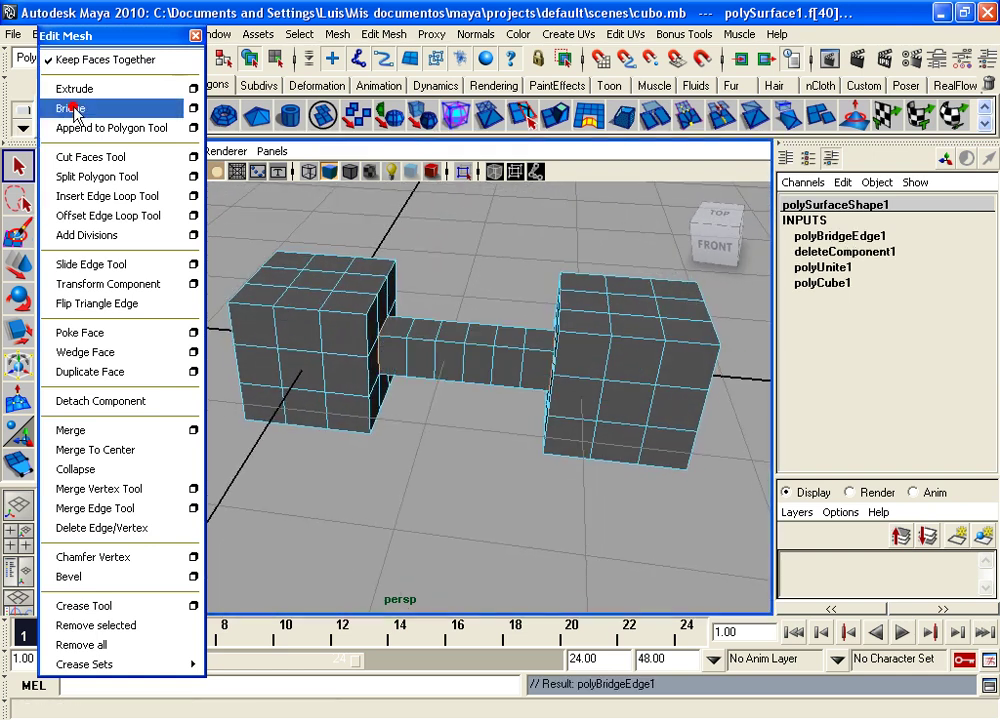
{"action": "mouse_move", "coordinate": [469, 390]}
{"action": "left_mouse_down", "text": "alt"}
{"action": "mouse_move", "coordinate": [464, 334]}
{"action": "mouse_move", "coordinate": [370, 346]}
{"action": "left_mouse_up", "text": "alt"}
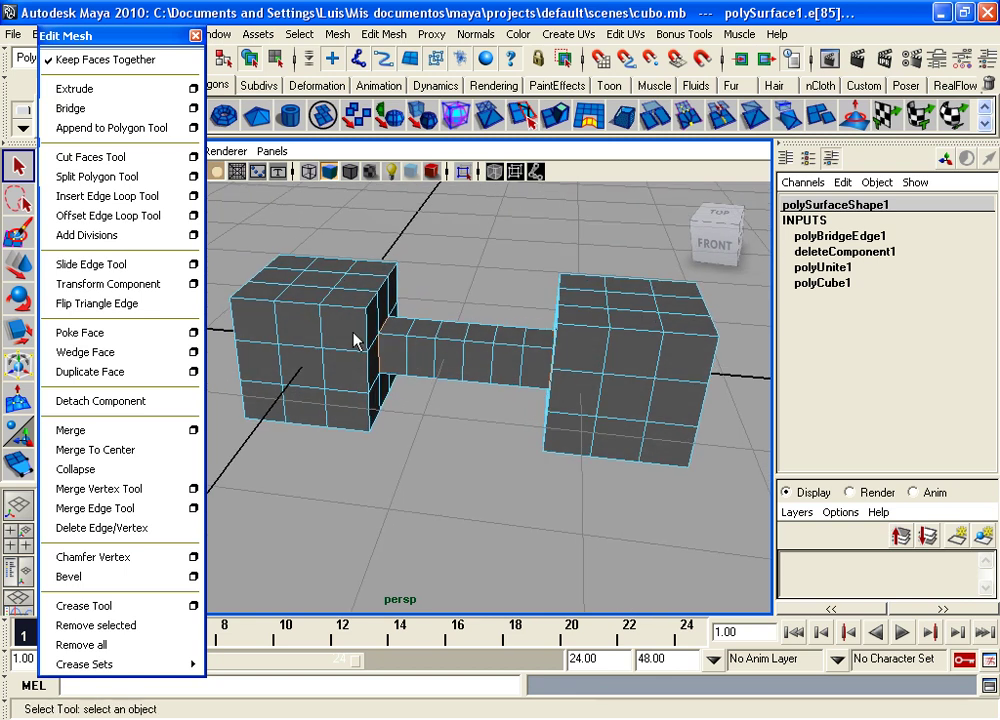
{"action": "left_click_drag", "start_coordinate": [487, 359], "coordinate": [431, 353], "text": "alt"}
{"action": "right_click_drag", "start_coordinate": [431, 353], "coordinate": [517, 372], "text": "alt"}
{"action": "mouse_move", "coordinate": [517, 372]}
{"action": "left_mouse_down", "text": "alt"}
{"action": "mouse_move", "coordinate": [574, 362]}
{"action": "mouse_move", "coordinate": [417, 357]}
{"action": "left_mouse_up", "text": "alt"}
{"action": "mouse_move", "coordinate": [670, 349]}
{"action": "left_mouse_down", "text": "alt"}
{"action": "mouse_move", "coordinate": [661, 290]}
{"action": "mouse_move", "coordinate": [560, 300]}
{"action": "left_mouse_up", "text": "alt"}
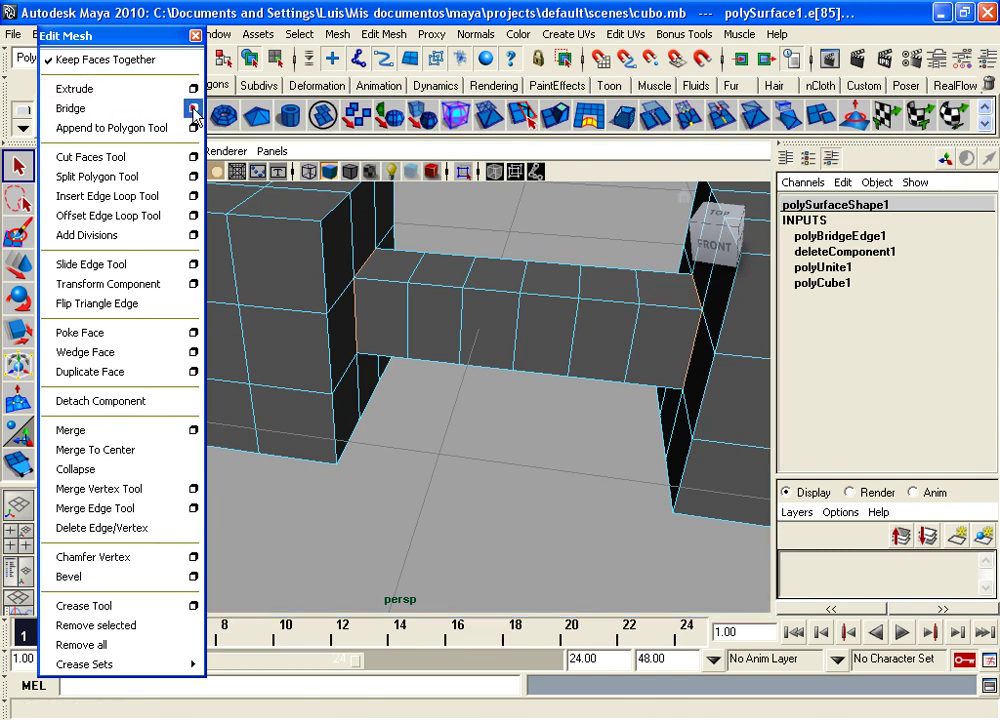
- Open Bridge Options, showing Linear path with 5 divisions, and move the window aside
{"action": "left_click", "coordinate": [194, 111]}
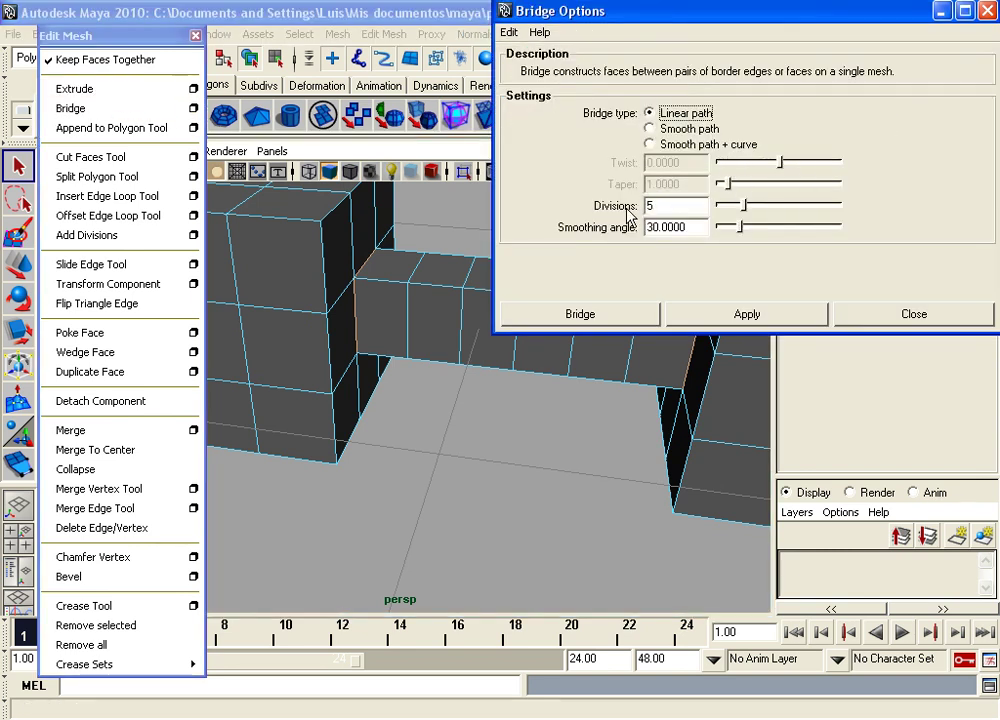
{"action": "mouse_move", "coordinate": [710, 28]}
{"action": "left_mouse_down"}
{"action": "mouse_move", "coordinate": [703, 80]}
{"action": "mouse_move", "coordinate": [862, 28]}
{"action": "left_mouse_up"}
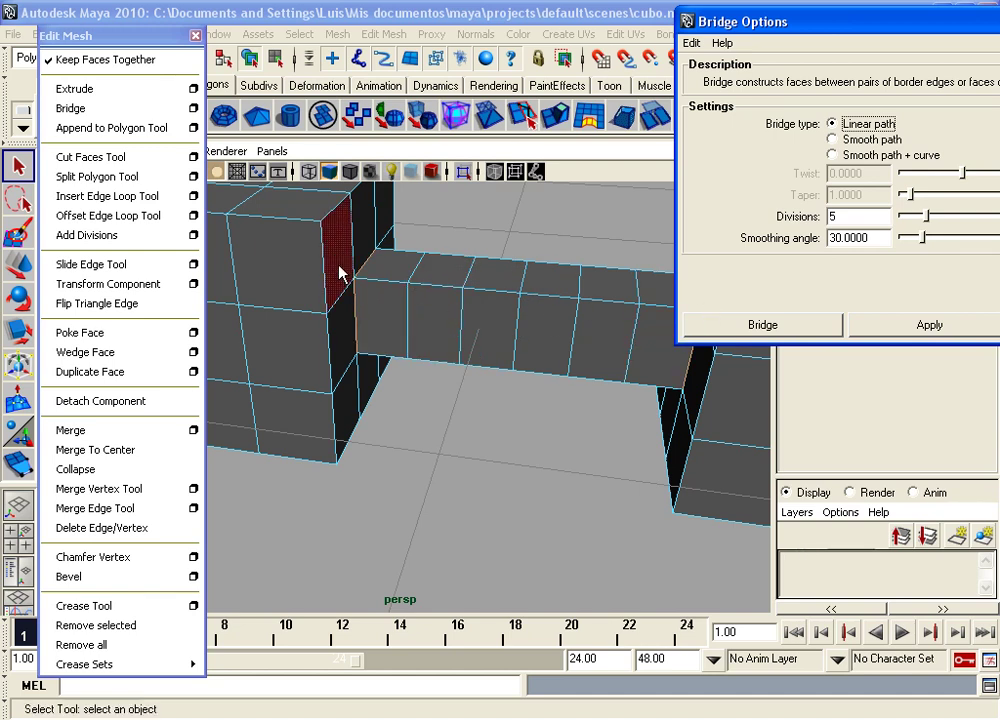
{"action": "mouse_move", "coordinate": [470, 340]}
{"action": "left_mouse_down", "text": "alt"}
{"action": "mouse_move", "coordinate": [384, 335]}
{"action": "mouse_move", "coordinate": [384, 392]}
{"action": "mouse_move", "coordinate": [508, 344]}
{"action": "left_mouse_up", "text": "alt"}
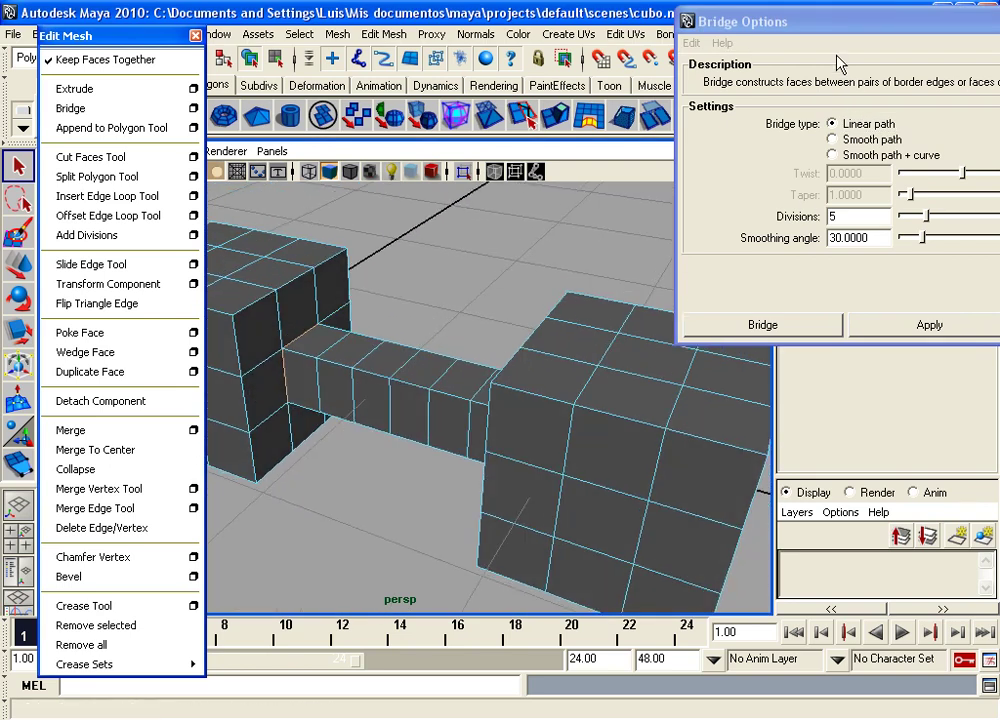
{"action": "left_click_drag", "start_coordinate": [832, 22], "coordinate": [683, 14]}
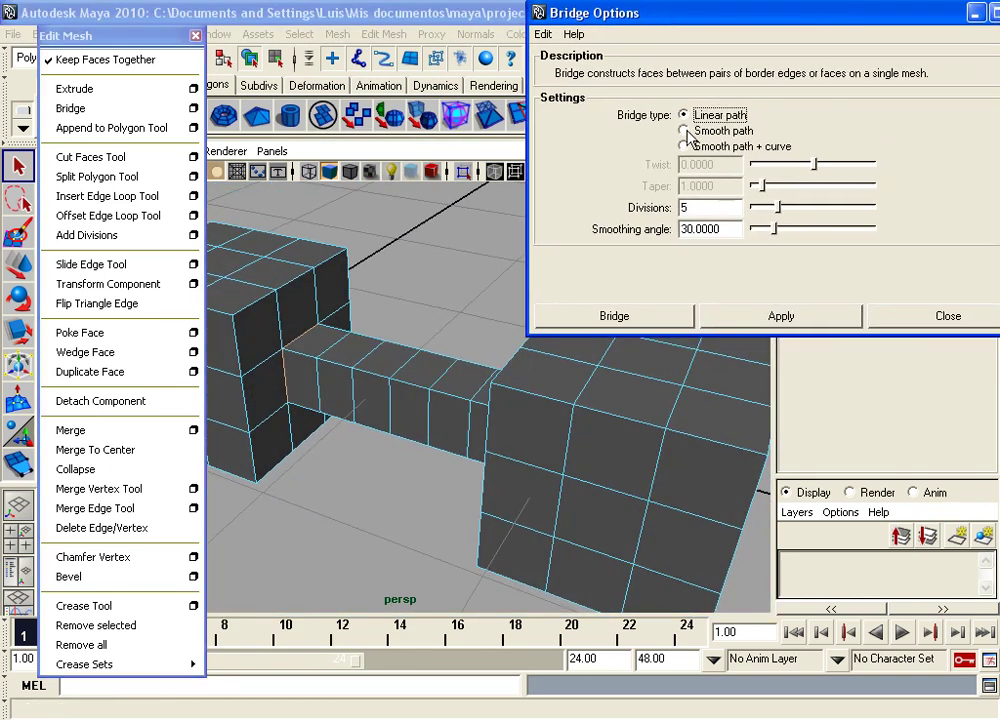
{"action": "mouse_move", "coordinate": [380, 297]}
{"action": "left_mouse_down", "text": "alt"}
{"action": "mouse_move", "coordinate": [306, 319]}
{"action": "mouse_move", "coordinate": [290, 357]}
{"action": "left_mouse_up", "text": "alt"}
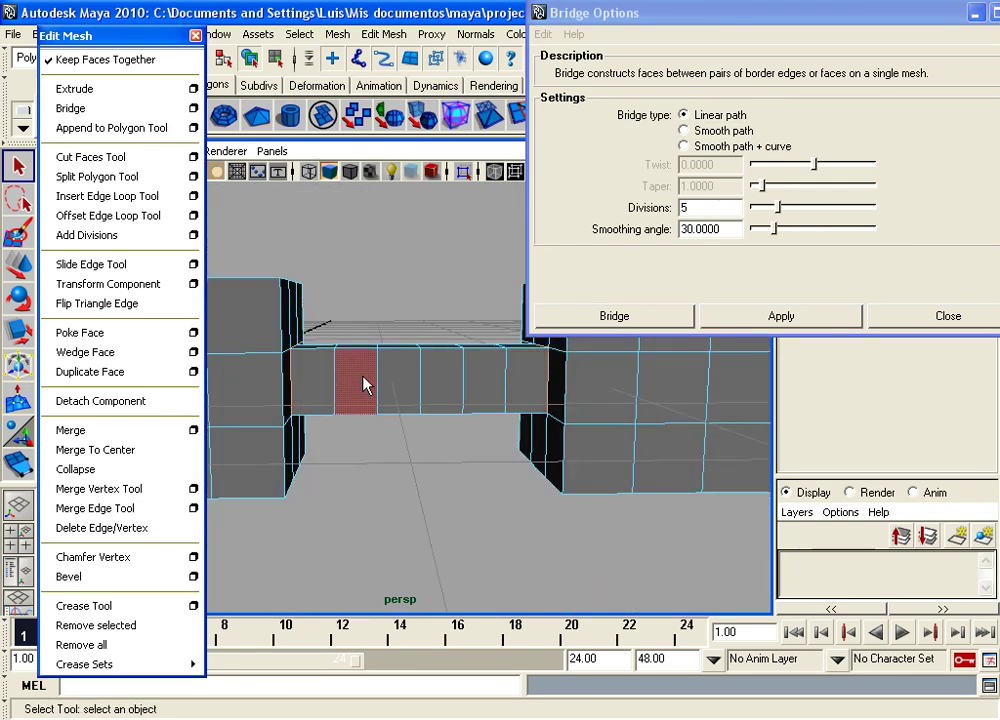
{"action": "mouse_move", "coordinate": [380, 340]}
{"action": "left_mouse_down", "text": "alt"}
{"action": "mouse_move", "coordinate": [444, 393]}
{"action": "mouse_move", "coordinate": [469, 378]}
{"action": "left_mouse_up", "text": "alt"}
{"action": "left_click", "coordinate": [357, 9]}
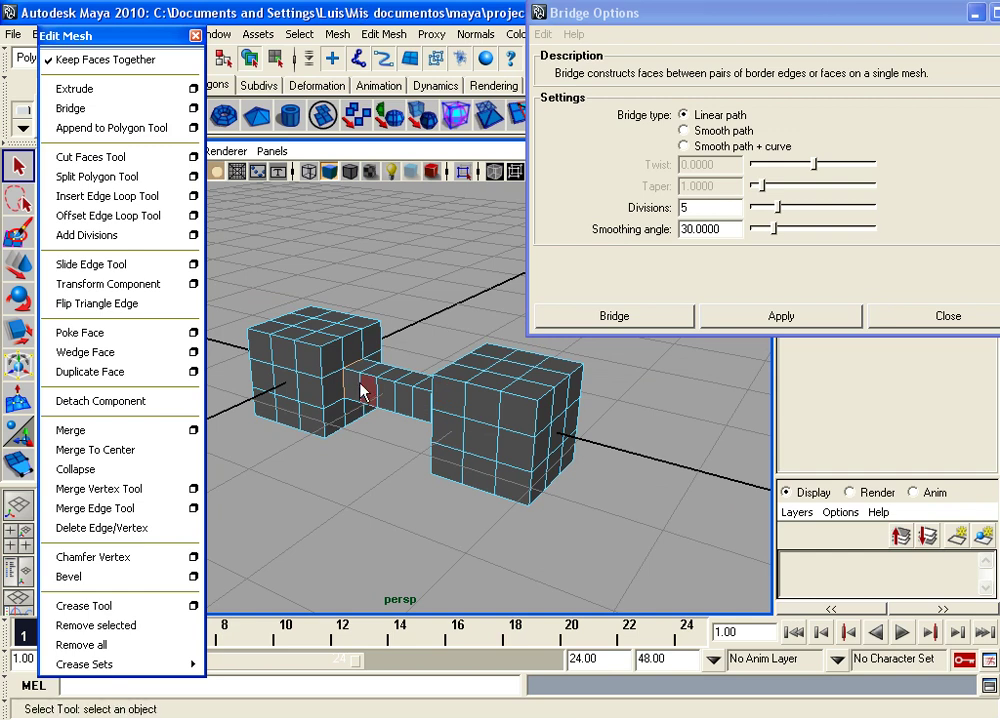
- Undo the bridge and move the second cube's faces upward
{"action": "key", "text": "ctrl+z"}
{"action": "right_click_drag", "start_coordinate": [492, 400], "coordinate": [547, 352]}
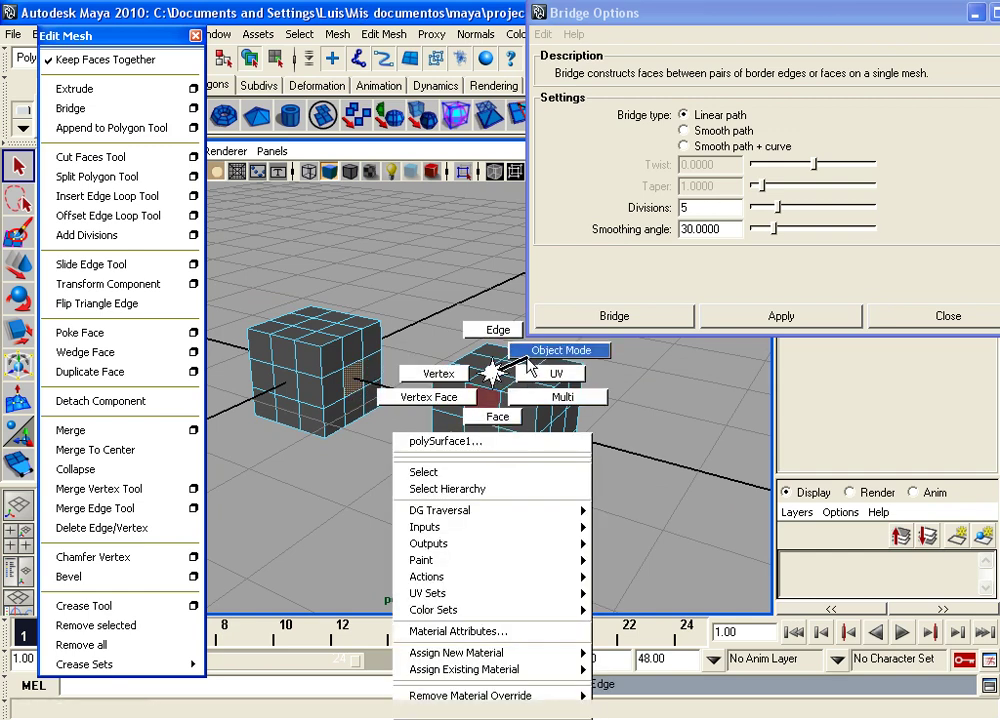
{"action": "left_click", "coordinate": [487, 413]}
{"action": "mouse_move", "coordinate": [453, 470]}
{"action": "left_mouse_down", "text": "alt"}
{"action": "mouse_move", "coordinate": [522, 457]}
{"action": "mouse_move", "coordinate": [399, 445]}
{"action": "left_mouse_up", "text": "alt"}
{"action": "right_click_drag", "start_coordinate": [387, 410], "coordinate": [388, 432]}
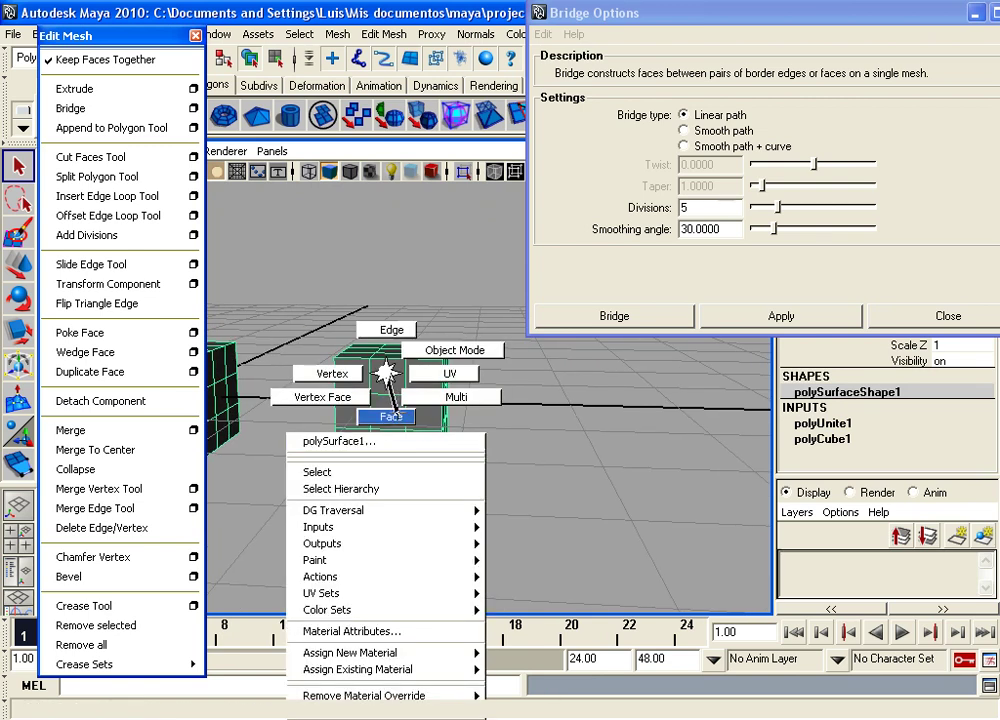
{"action": "key", "text": "w"}
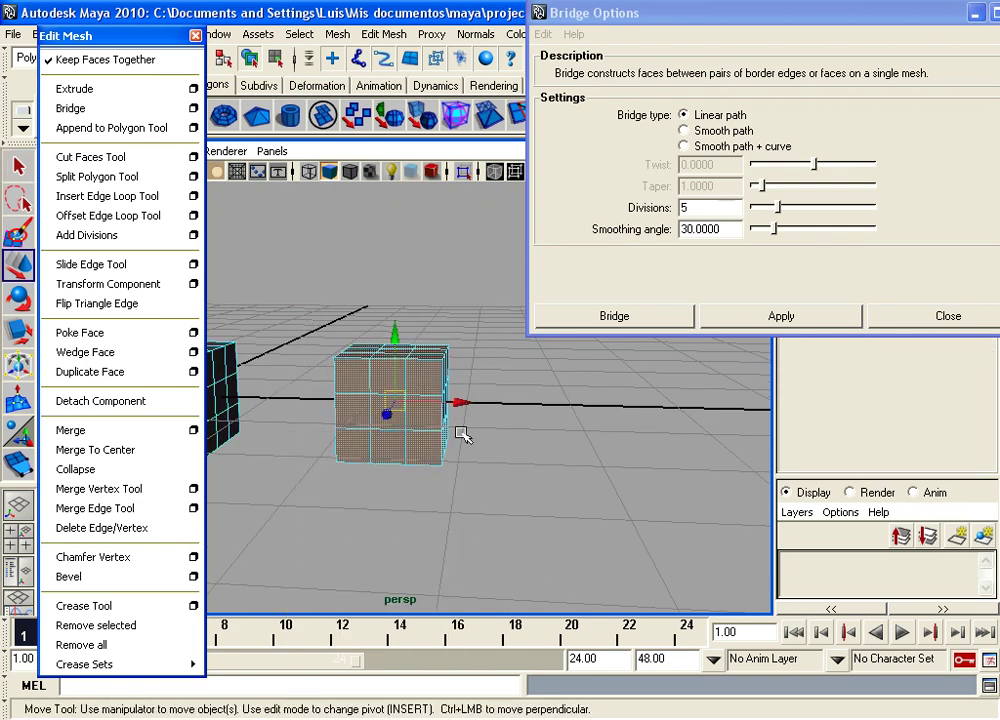
{"action": "left_click_drag", "start_coordinate": [393, 340], "coordinate": [400, 200]}
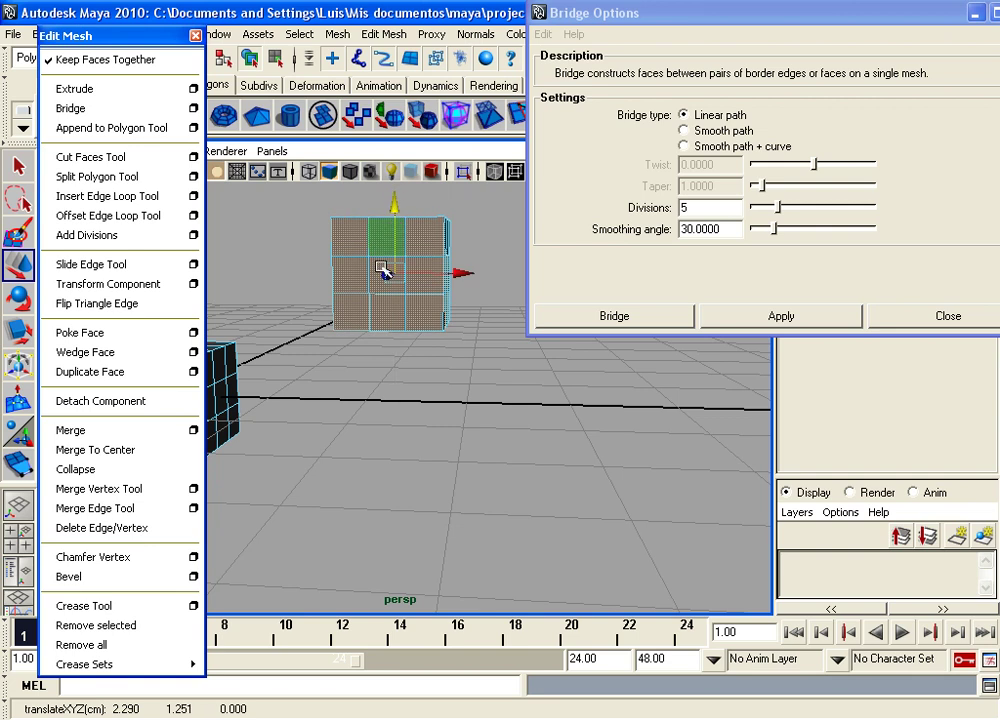
{"action": "right_click_drag", "start_coordinate": [382, 267], "coordinate": [411, 301], "text": "alt"}
{"action": "left_click_drag", "start_coordinate": [411, 301], "coordinate": [400, 341], "text": "alt"}
{"action": "right_click_drag", "start_coordinate": [400, 341], "coordinate": [427, 347], "text": "alt"}
- Select the facing faces of the offset cubes, bridge them, then undo the bridge
{"action": "left_click", "coordinate": [357, 319]}
{"action": "mouse_move", "coordinate": [357, 319]}
{"action": "right_mouse_down", "text": "alt"}
{"action": "mouse_move", "coordinate": [386, 339]}
{"action": "mouse_move", "coordinate": [348, 362]}
{"action": "right_mouse_up", "text": "alt"}
{"action": "mouse_move", "coordinate": [348, 362]}
{"action": "left_mouse_down", "text": "alt"}
{"action": "mouse_move", "coordinate": [377, 413]}
{"action": "mouse_move", "coordinate": [431, 397]}
{"action": "mouse_move", "coordinate": [480, 350]}
{"action": "left_mouse_up", "text": "alt"}
{"action": "right_click_drag", "start_coordinate": [510, 268], "coordinate": [511, 312]}
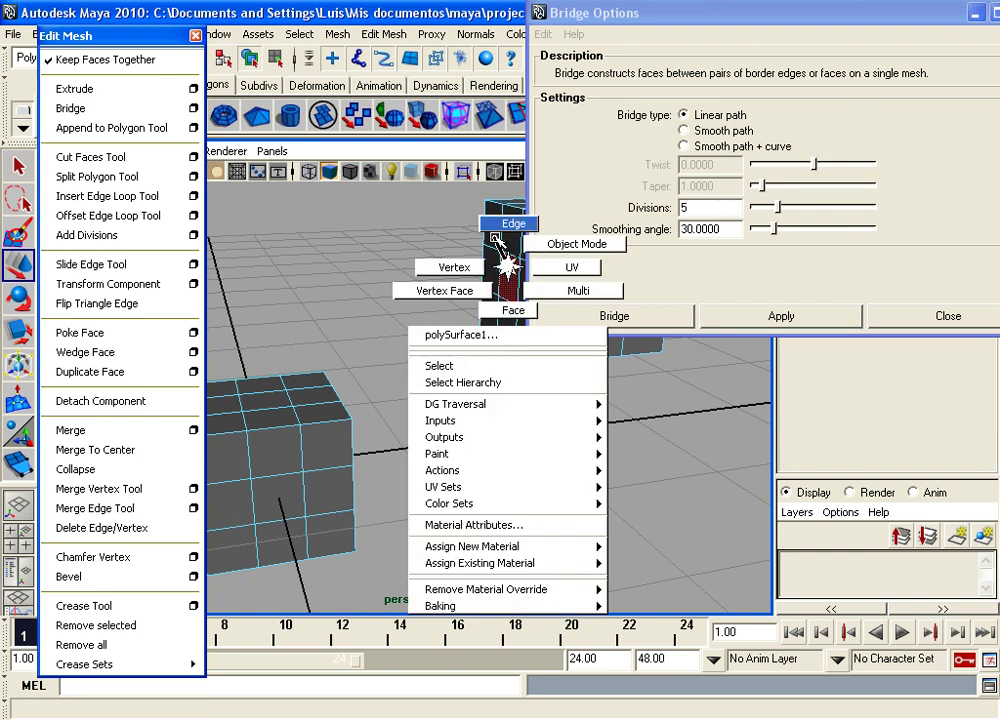
{"action": "left_click", "coordinate": [503, 276]}
{"action": "mouse_move", "coordinate": [503, 276]}
{"action": "left_mouse_down", "text": "alt"}
{"action": "mouse_move", "coordinate": [335, 413]}
{"action": "mouse_move", "coordinate": [335, 428]}
{"action": "left_mouse_up", "text": "alt"}
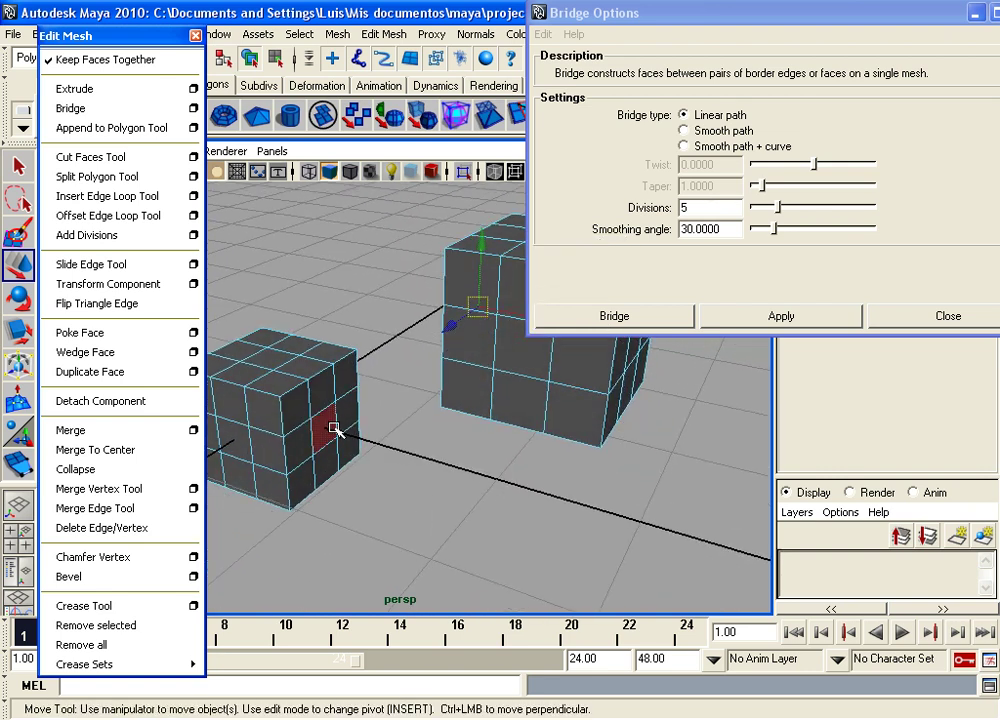
{"action": "left_click_drag", "start_coordinate": [402, 461], "coordinate": [455, 440], "text": "alt"}
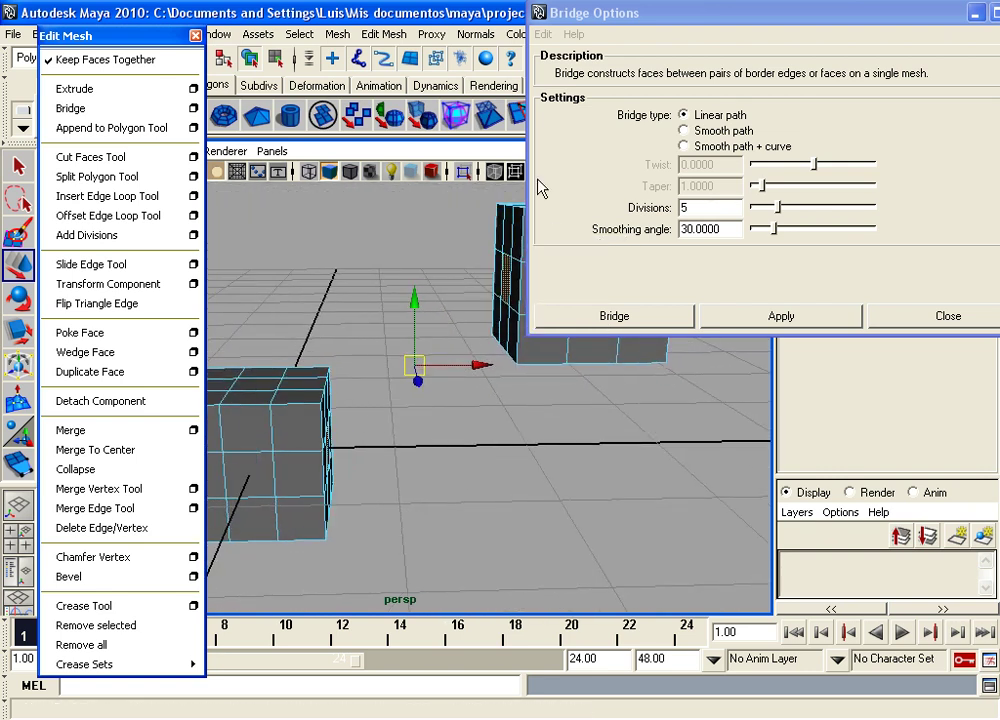
{"action": "left_click", "coordinate": [83, 112]}
{"action": "mouse_move", "coordinate": [346, 353]}
{"action": "left_mouse_down", "text": "alt"}
{"action": "mouse_move", "coordinate": [380, 372]}
{"action": "mouse_move", "coordinate": [428, 367]}
{"action": "mouse_move", "coordinate": [431, 386]}
{"action": "mouse_move", "coordinate": [406, 341]}
{"action": "mouse_move", "coordinate": [402, 301]}
{"action": "left_mouse_up", "text": "alt"}
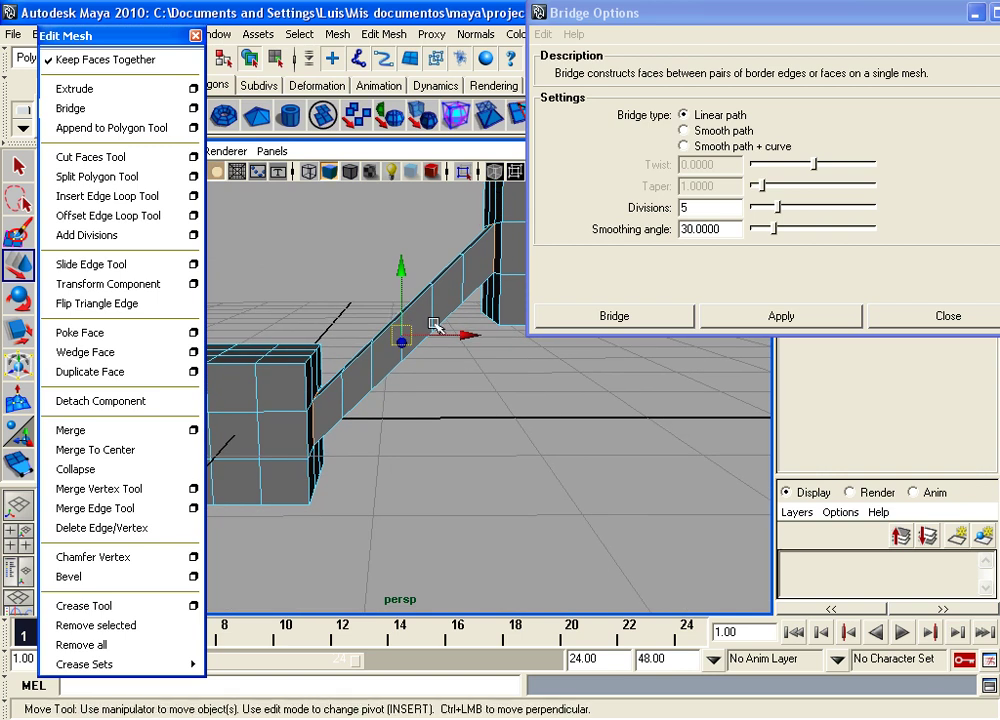
{"action": "key", "text": "ctrl+z"}
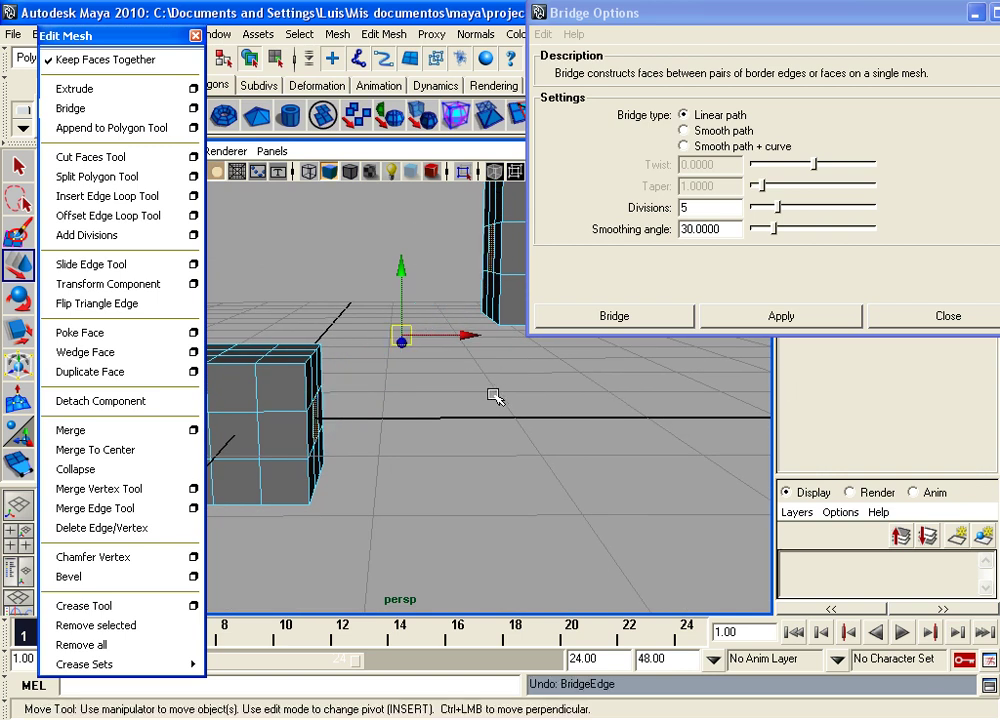
- Apply a Smooth path bridge curving between the offset cubes
{"action": "left_click", "coordinate": [684, 131]}
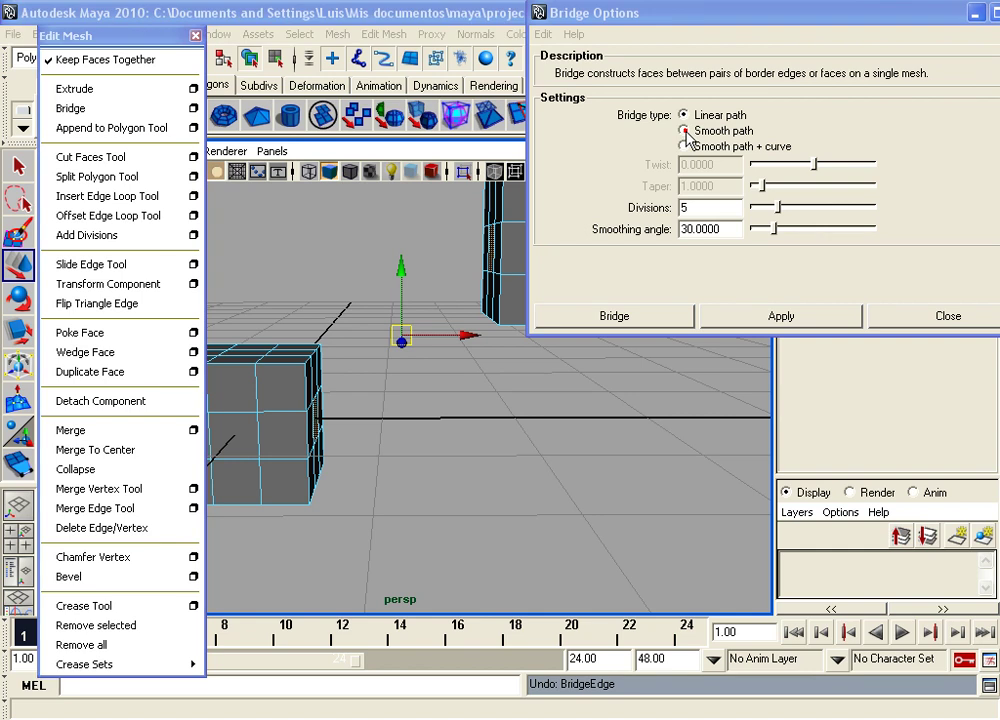
{"action": "left_click", "coordinate": [778, 318]}
{"action": "left_click_drag", "start_coordinate": [281, 430], "coordinate": [263, 441], "text": "alt"}
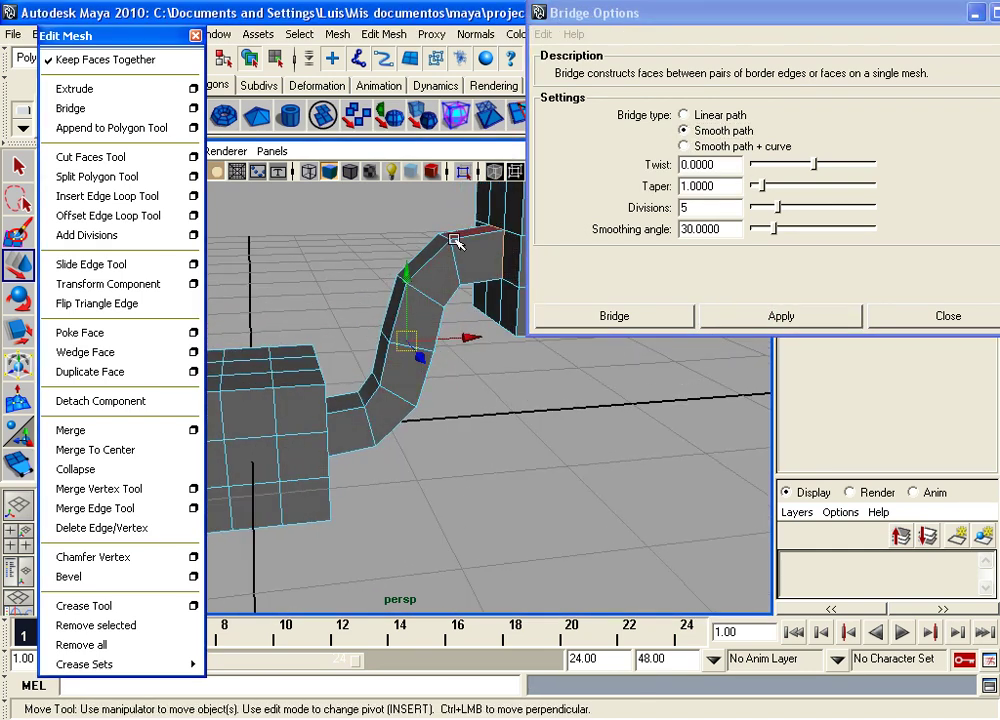
{"action": "left_click_drag", "start_coordinate": [449, 267], "coordinate": [428, 290], "text": "alt"}
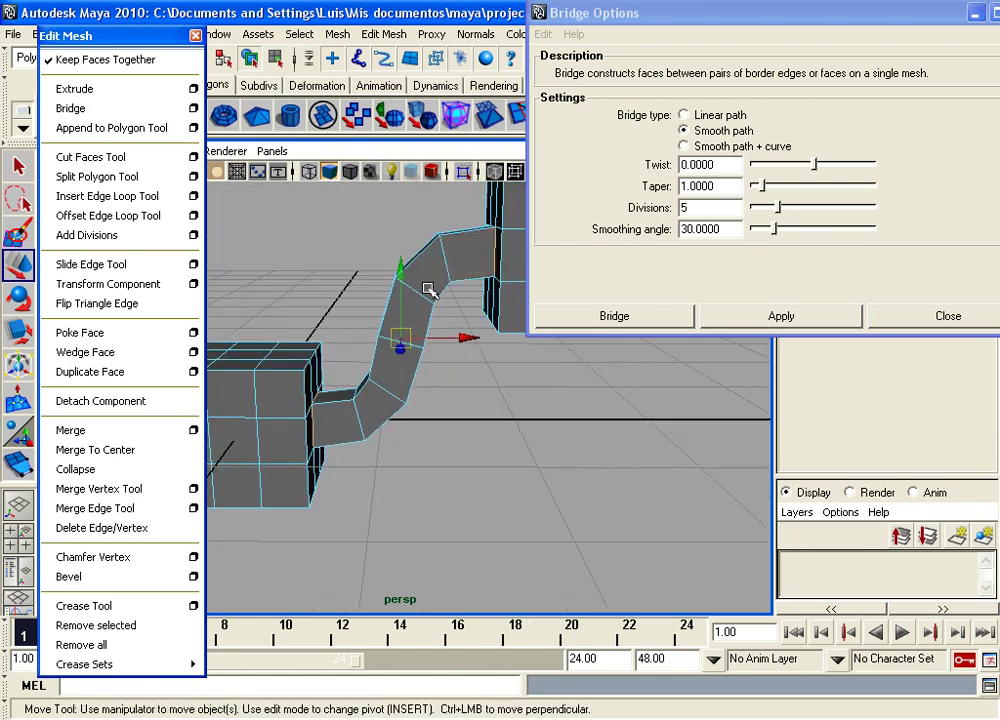
{"action": "left_click_drag", "start_coordinate": [477, 237], "coordinate": [432, 282], "text": "alt"}
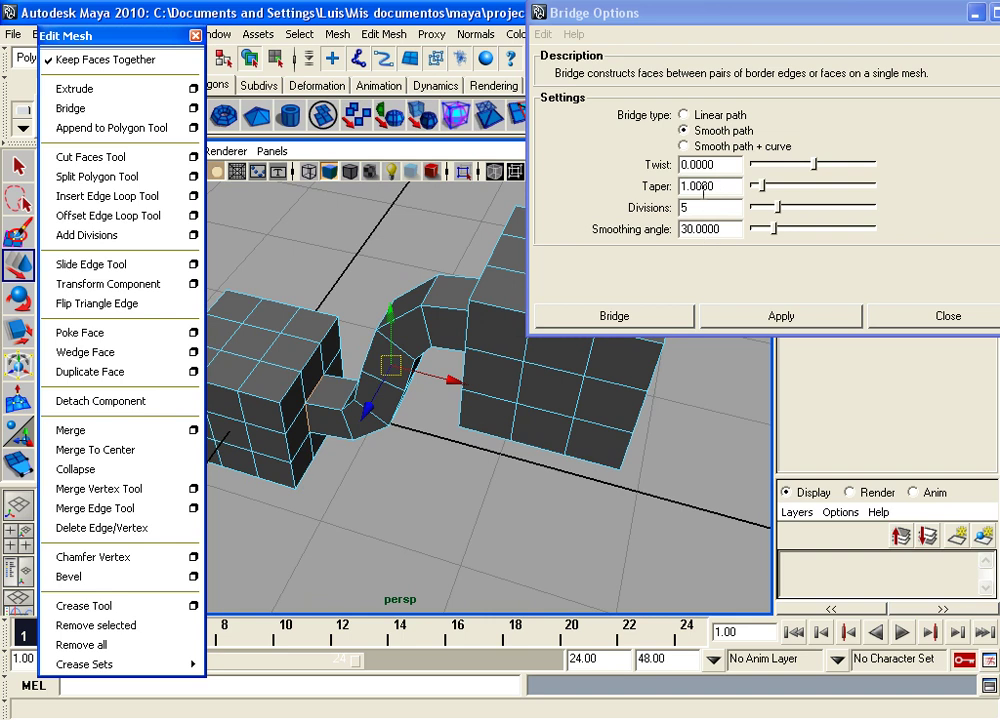
{"action": "mouse_move", "coordinate": [480, 285]}
{"action": "left_mouse_down", "text": "alt"}
{"action": "mouse_move", "coordinate": [455, 290]}
{"action": "mouse_move", "coordinate": [452, 311]}
{"action": "left_mouse_up", "text": "alt"}
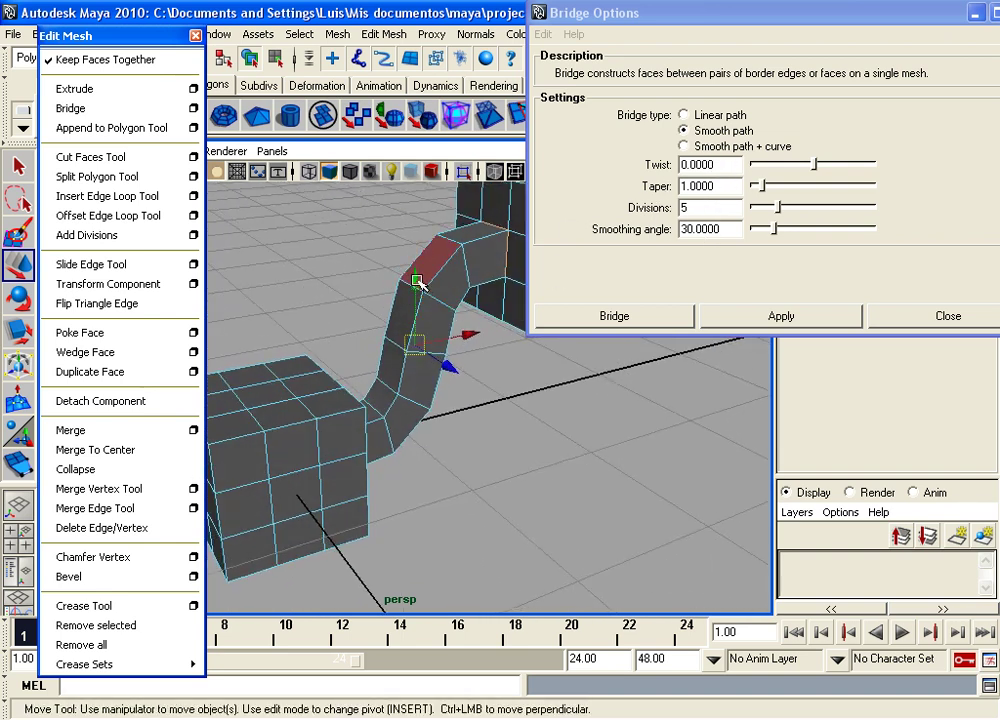
{"action": "mouse_move", "coordinate": [466, 266]}
{"action": "left_mouse_down", "text": "alt"}
{"action": "mouse_move", "coordinate": [420, 290]}
{"action": "mouse_move", "coordinate": [486, 281]}
{"action": "left_mouse_up", "text": "alt"}
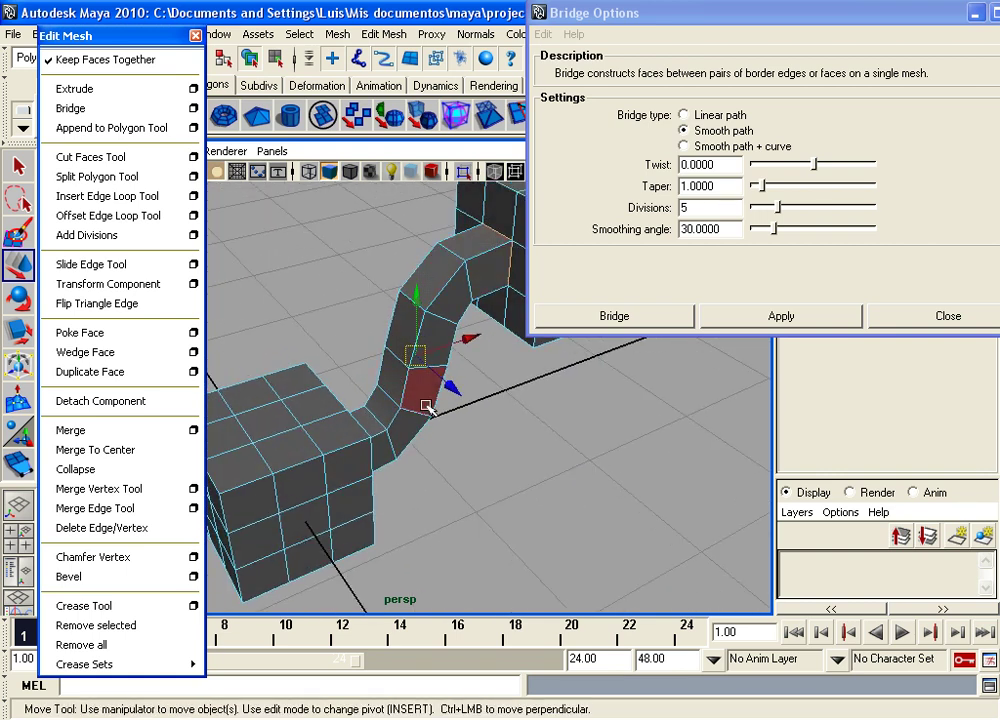
{"action": "left_click_drag", "start_coordinate": [443, 288], "coordinate": [366, 354], "text": "alt"}
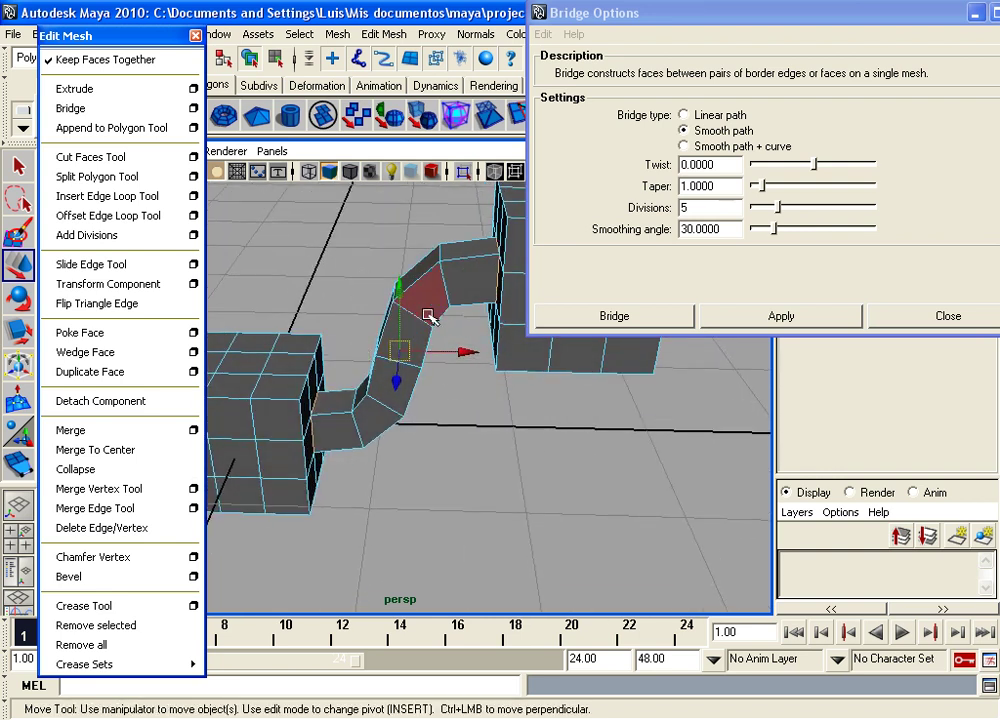
{"action": "left_click_drag", "start_coordinate": [477, 272], "coordinate": [423, 284], "text": "alt"}
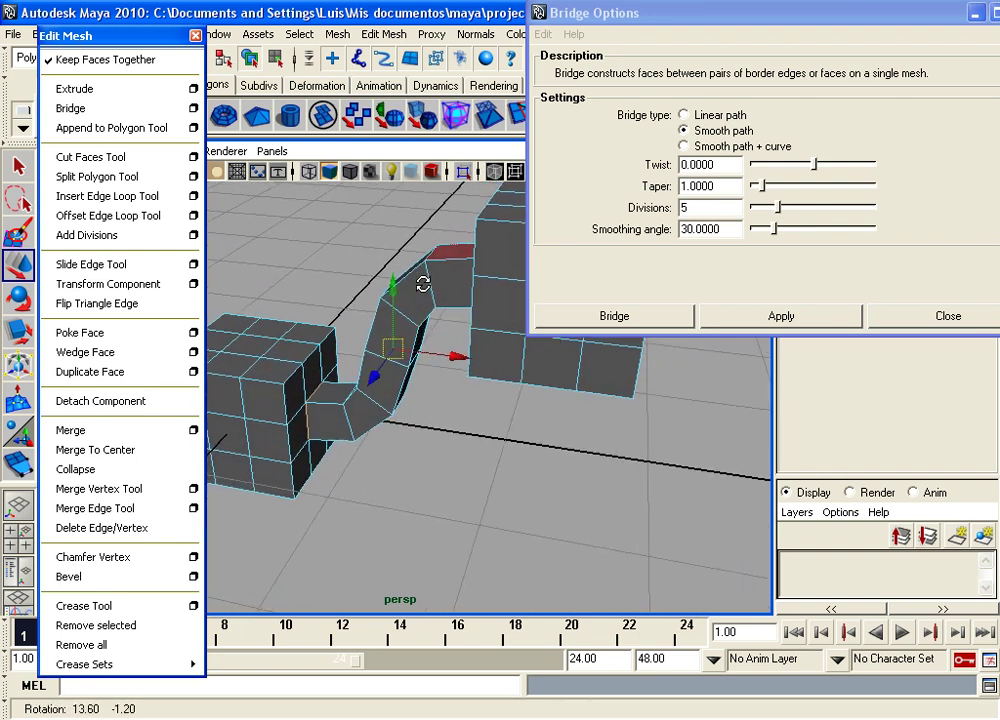
- Close the Bridge Options window
{"action": "left_click", "coordinate": [893, 316]}
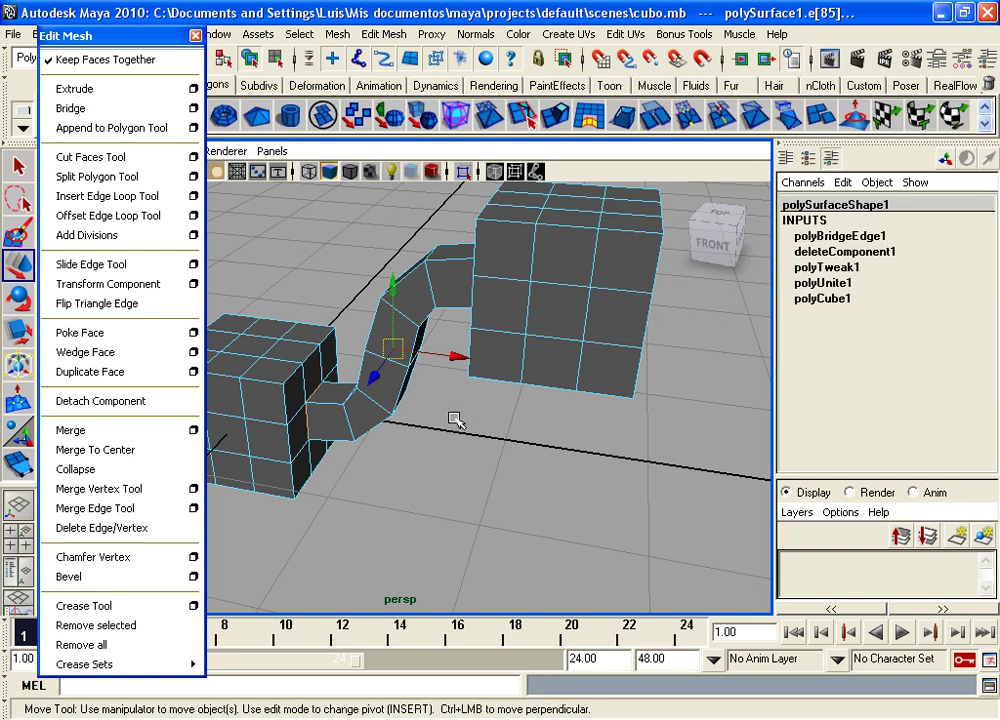
{"action": "left_click_drag", "start_coordinate": [453, 417], "coordinate": [435, 398], "text": "alt"}
{"action": "mouse_move", "coordinate": [435, 398]}
{"action": "right_mouse_down", "text": "alt"}
{"action": "mouse_move", "coordinate": [431, 386]}
{"action": "mouse_move", "coordinate": [558, 441]}
{"action": "mouse_move", "coordinate": [480, 439]}
{"action": "right_mouse_up", "text": "alt"}
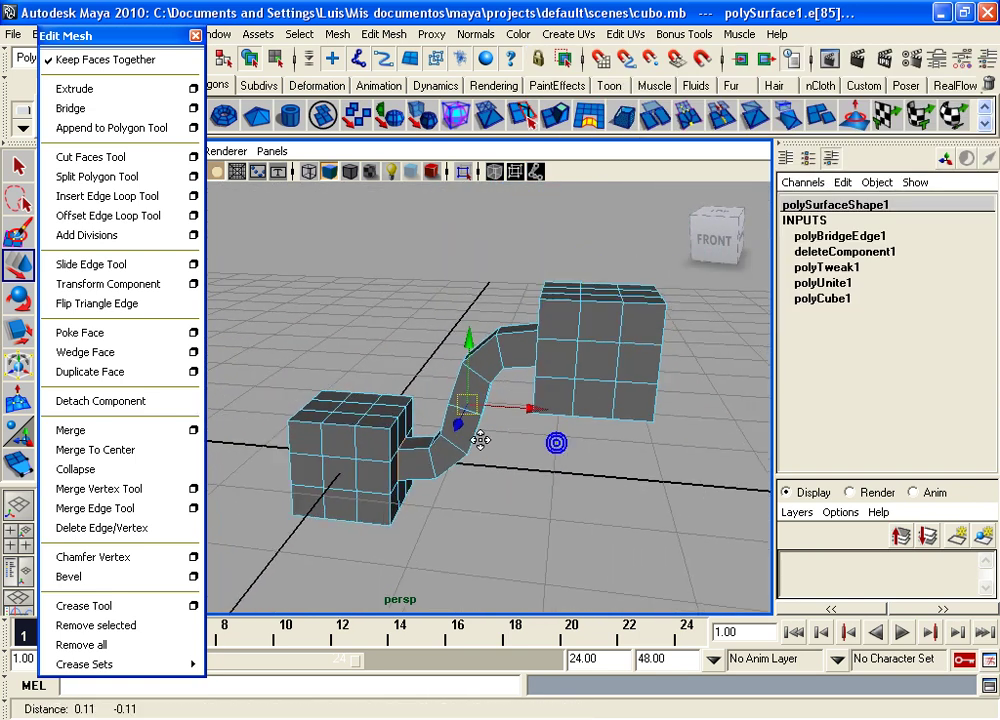
{"action": "left_click_drag", "start_coordinate": [404, 339], "coordinate": [391, 353], "text": "alt"}
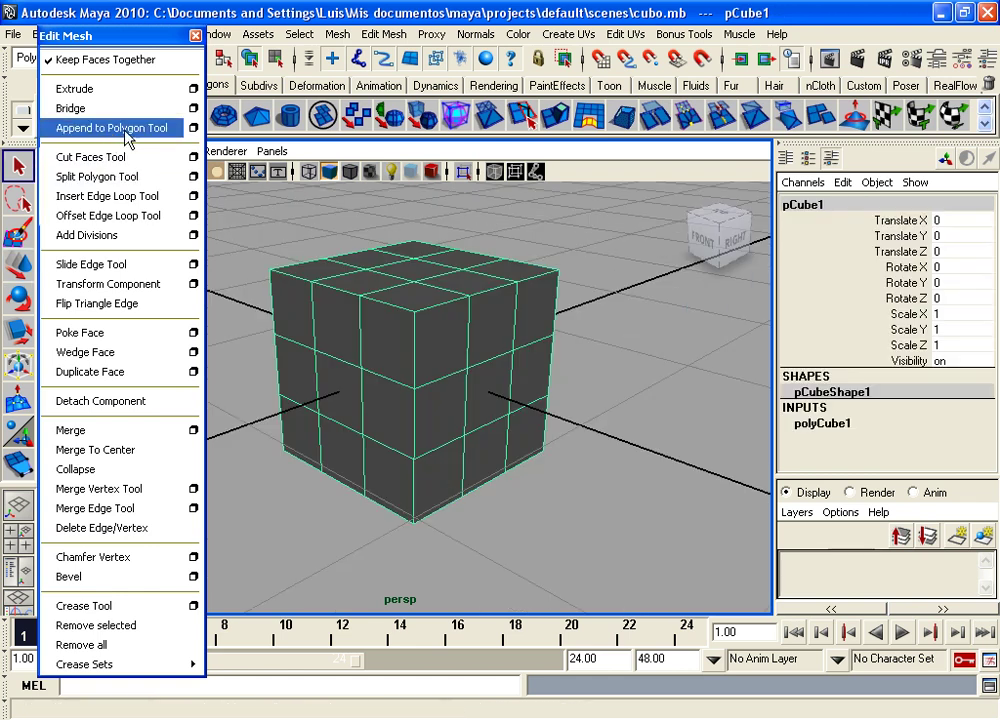
- Select the centre face on the cube's front and delete it
{"action": "mouse_move", "coordinate": [495, 340]}
{"action": "left_mouse_down", "text": "alt"}
{"action": "mouse_move", "coordinate": [421, 339]}
{"action": "mouse_move", "coordinate": [480, 319]}
{"action": "mouse_move", "coordinate": [487, 359]}
{"action": "mouse_move", "coordinate": [468, 341]}
{"action": "mouse_move", "coordinate": [496, 343]}
{"action": "mouse_move", "coordinate": [462, 306]}
{"action": "mouse_move", "coordinate": [384, 335]}
{"action": "mouse_move", "coordinate": [520, 353]}
{"action": "mouse_move", "coordinate": [400, 308]}
{"action": "mouse_move", "coordinate": [455, 320]}
{"action": "left_mouse_up", "text": "alt"}
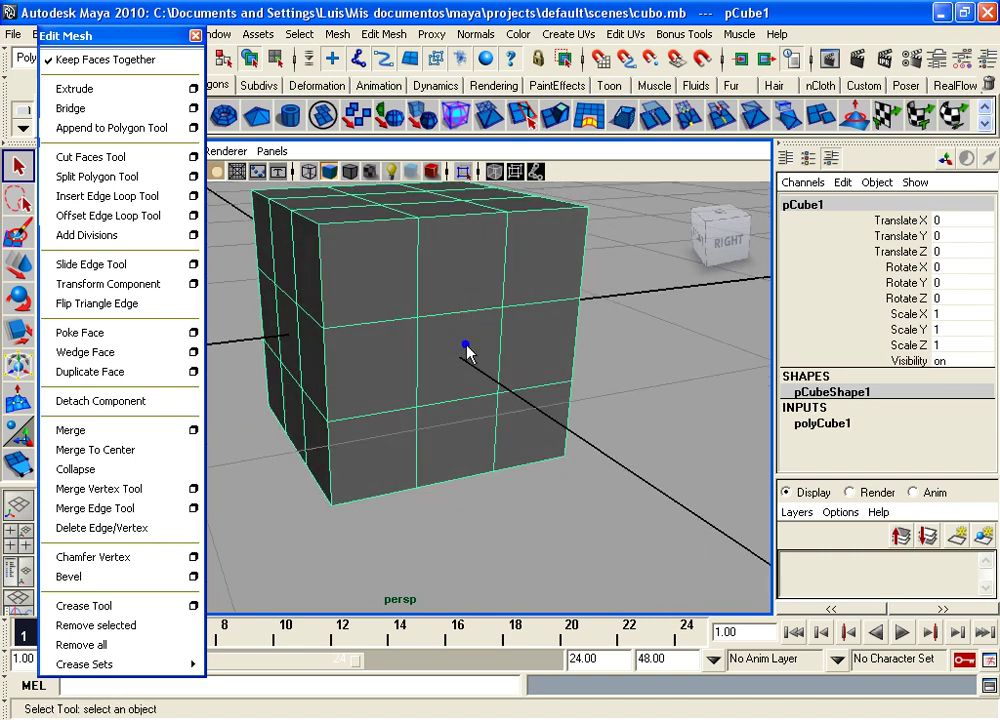
{"action": "right_click_drag", "start_coordinate": [466, 346], "coordinate": [463, 388]}
{"action": "left_click", "coordinate": [447, 364]}
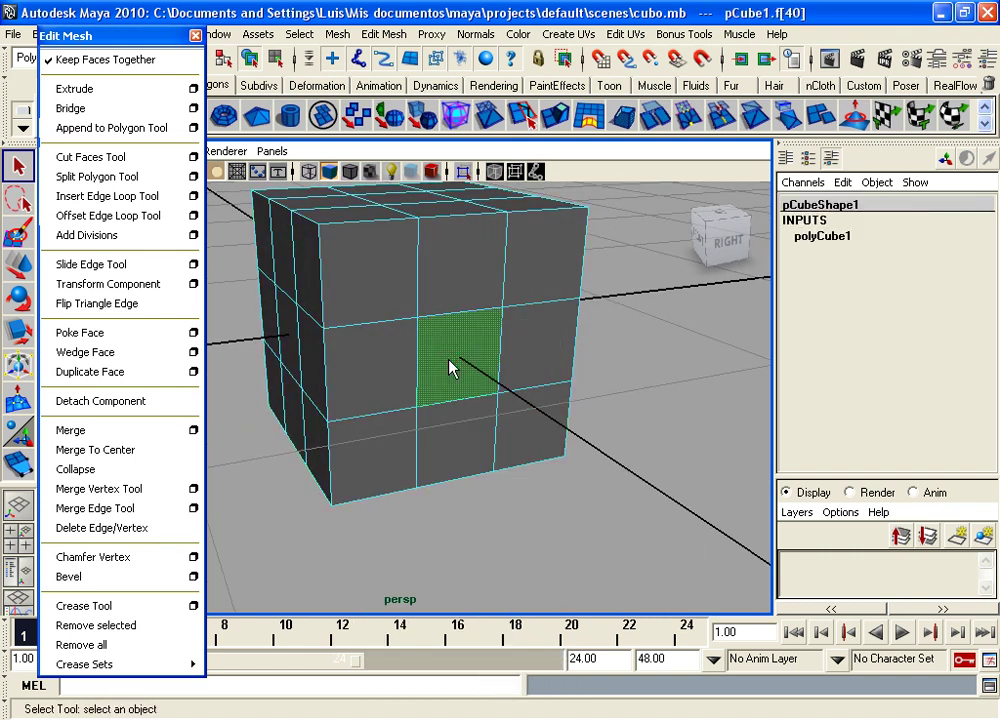
{"action": "key", "text": "Delete"}
{"action": "mouse_move", "coordinate": [472, 343]}
{"action": "left_mouse_down", "text": "alt"}
{"action": "mouse_move", "coordinate": [457, 297]}
{"action": "mouse_move", "coordinate": [474, 306]}
{"action": "left_mouse_up", "text": "alt"}
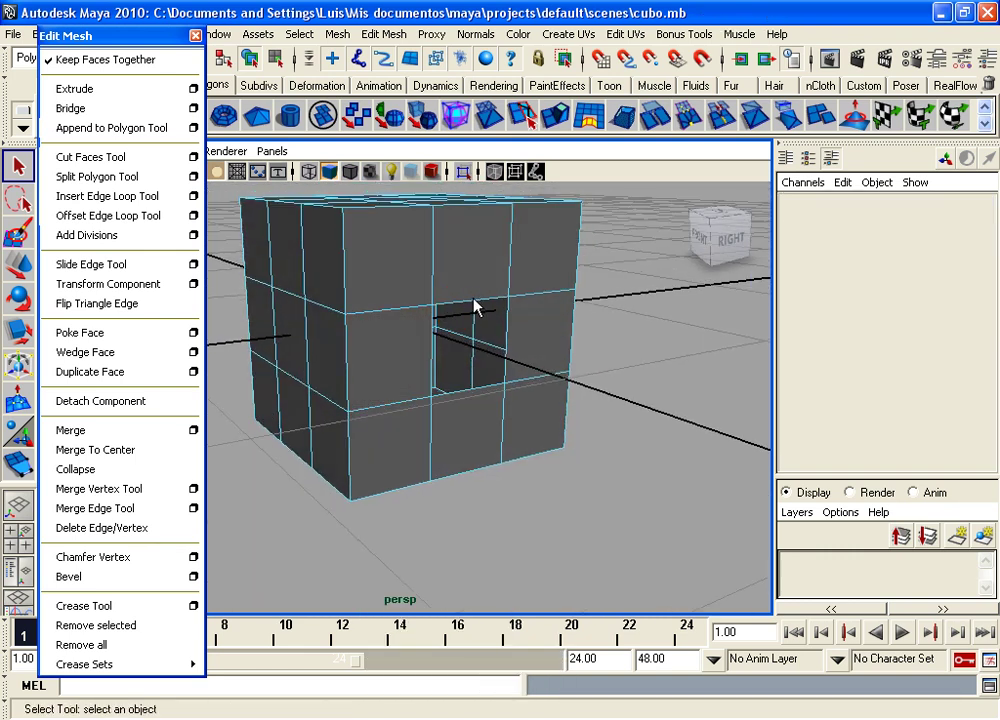
- Select the edge above the hole, then clear the selection
{"action": "right_click", "coordinate": [471, 297]}
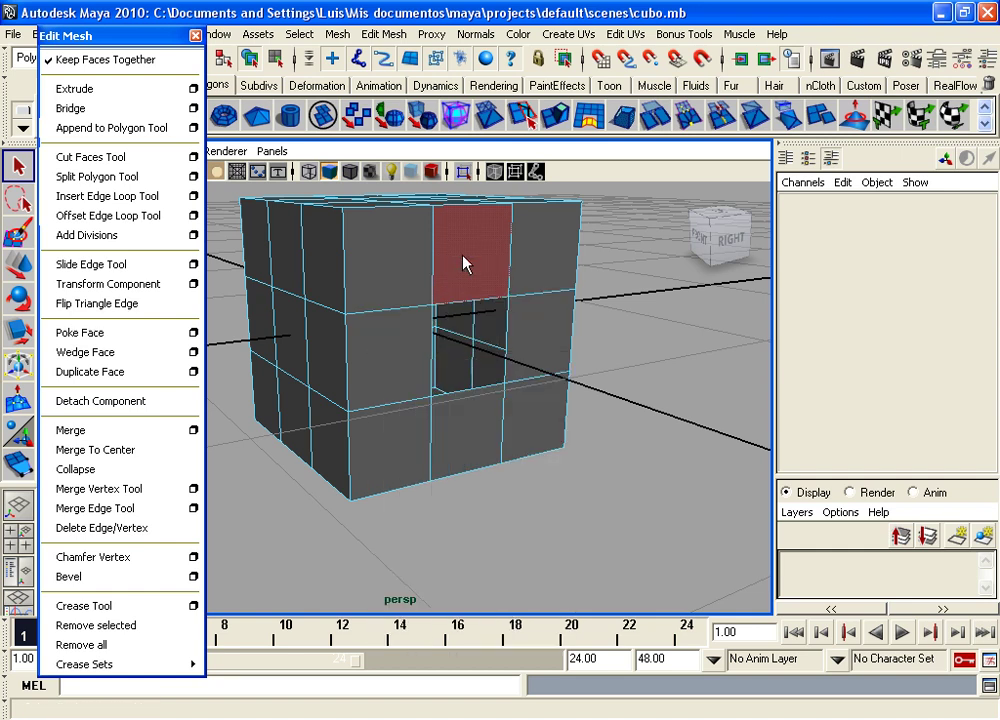
{"action": "left_click", "coordinate": [464, 305]}
{"action": "left_click_drag", "start_coordinate": [464, 305], "coordinate": [435, 312], "text": "alt"}
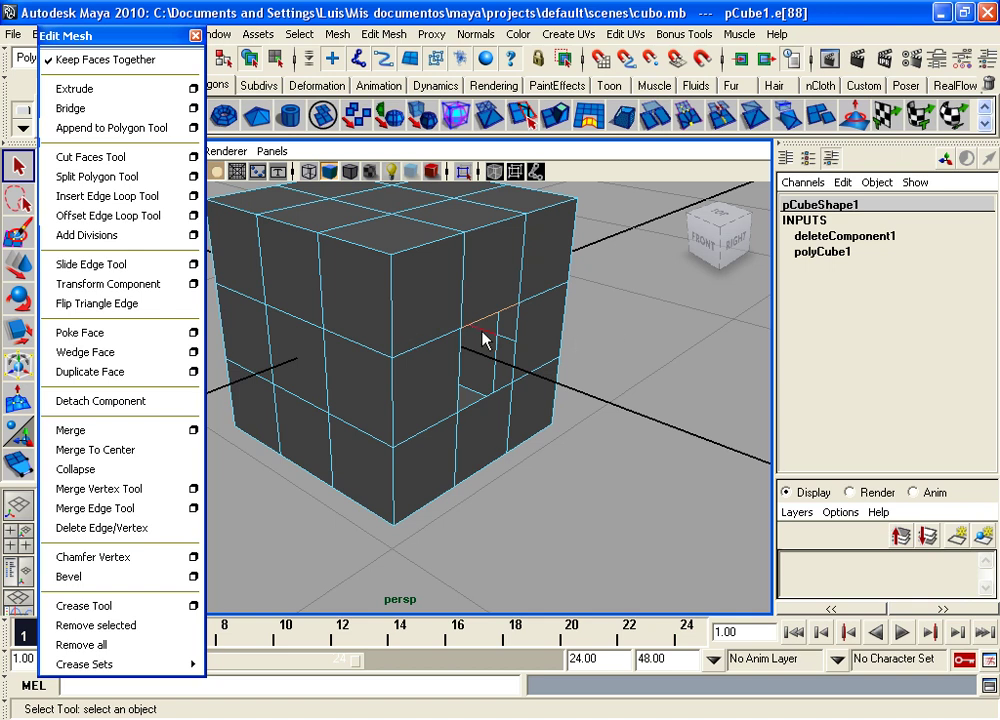
{"action": "left_click", "coordinate": [456, 325]}
{"action": "left_click_drag", "start_coordinate": [456, 325], "coordinate": [437, 330], "text": "alt"}
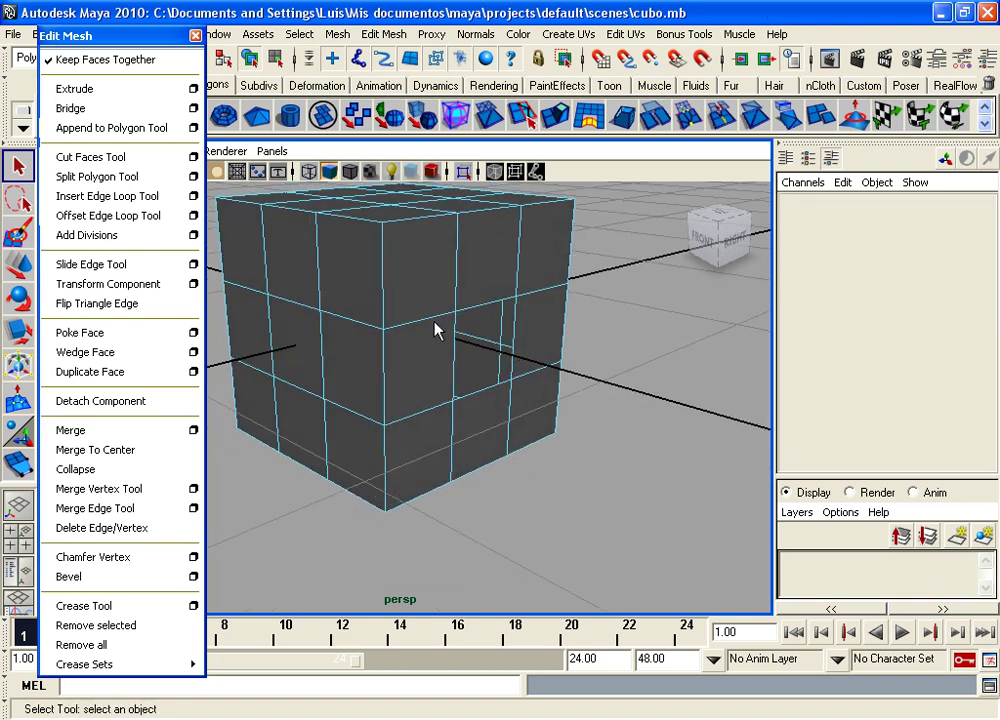
{"action": "left_click", "coordinate": [106, 133]}
{"action": "mouse_move", "coordinate": [547, 428]}
{"action": "left_mouse_down", "text": "alt"}
{"action": "mouse_move", "coordinate": [511, 405]}
{"action": "mouse_move", "coordinate": [540, 399]}
{"action": "left_mouse_up", "text": "alt"}
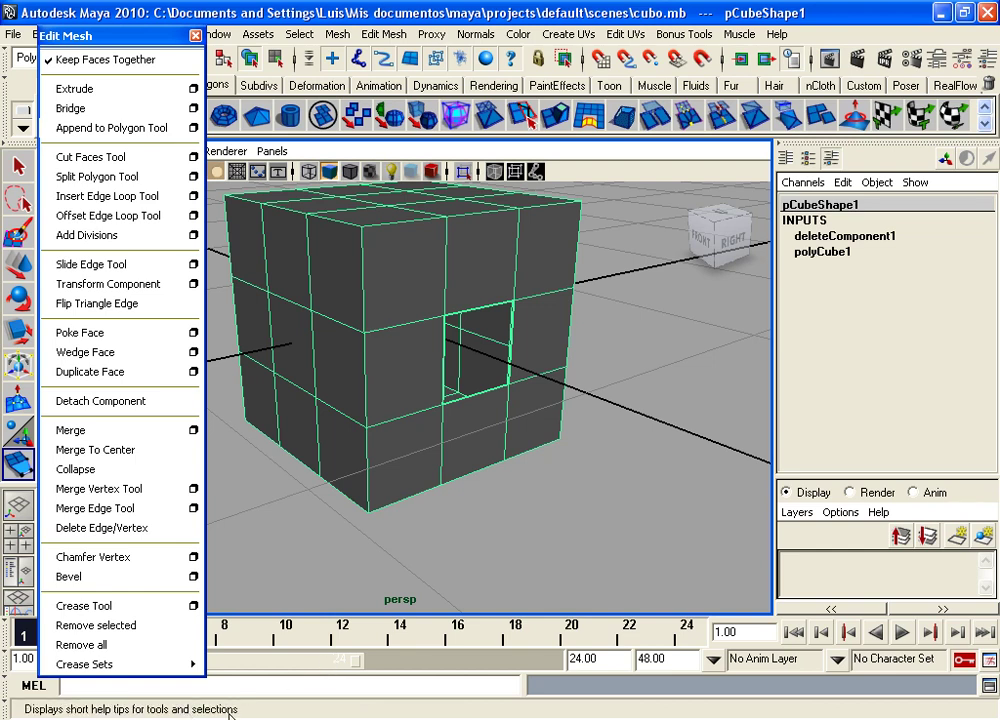
{"action": "left_click", "coordinate": [138, 128]}
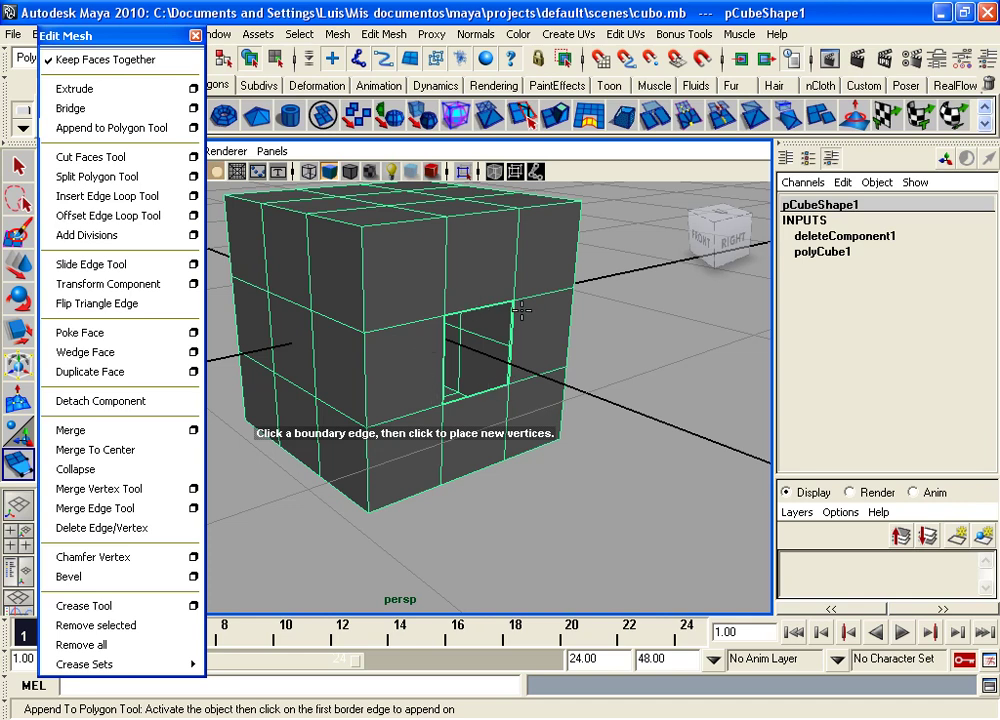
{"action": "left_click_drag", "start_coordinate": [517, 305], "coordinate": [505, 328], "text": "alt"}
{"action": "left_click", "coordinate": [499, 331]}
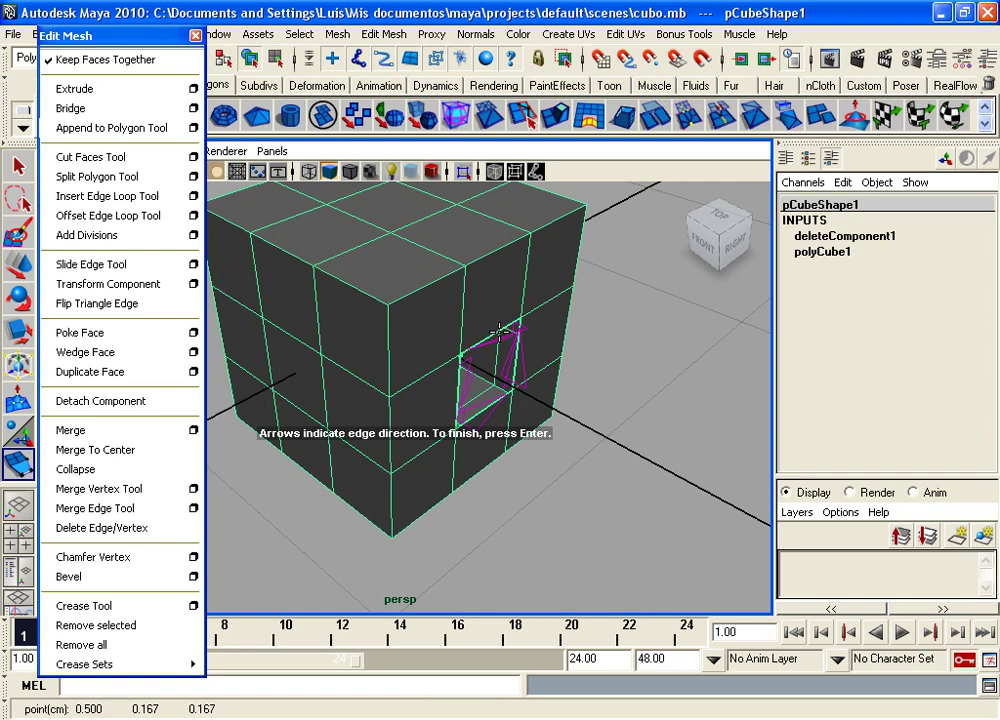
{"action": "left_click", "coordinate": [568, 477]}
{"action": "left_click", "coordinate": [620, 407]}
{"action": "key", "text": "Return"}
{"action": "mouse_move", "coordinate": [576, 411]}
{"action": "left_mouse_down", "text": "alt"}
{"action": "mouse_move", "coordinate": [513, 334]}
{"action": "mouse_move", "coordinate": [522, 299]}
{"action": "mouse_move", "coordinate": [576, 250]}
{"action": "mouse_move", "coordinate": [498, 328]}
{"action": "mouse_move", "coordinate": [542, 357]}
{"action": "mouse_move", "coordinate": [609, 341]}
{"action": "mouse_move", "coordinate": [520, 358]}
{"action": "mouse_move", "coordinate": [384, 335]}
{"action": "mouse_move", "coordinate": [567, 339]}
{"action": "mouse_move", "coordinate": [490, 315]}
{"action": "left_mouse_up", "text": "alt"}
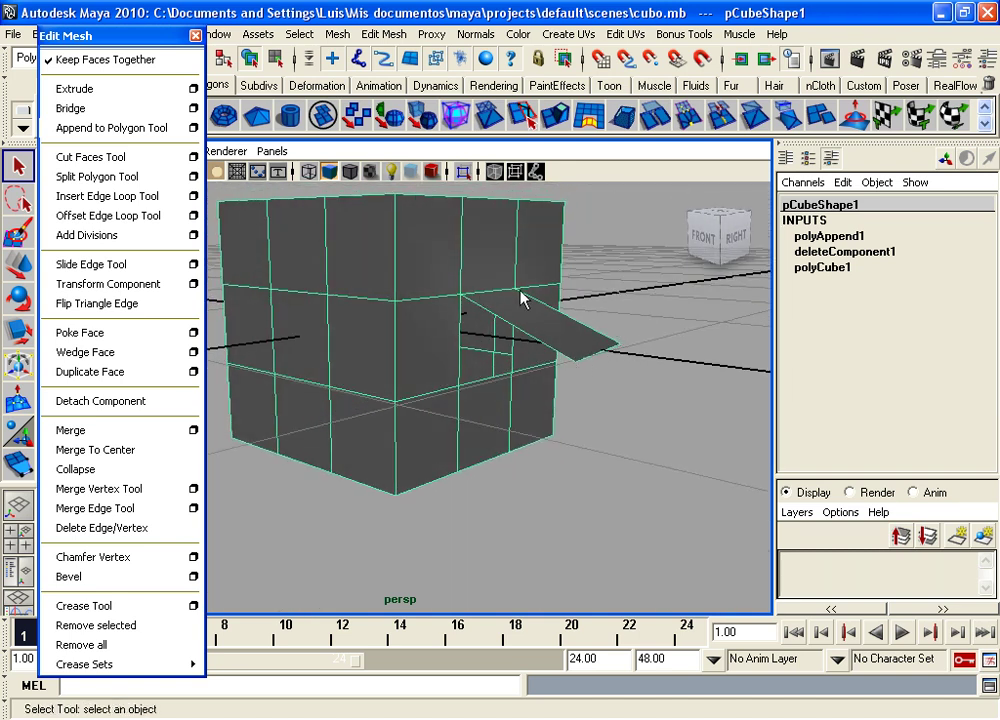
{"action": "mouse_move", "coordinate": [527, 292]}
{"action": "left_mouse_down", "text": "alt"}
{"action": "mouse_move", "coordinate": [547, 306]}
{"action": "mouse_move", "coordinate": [585, 404]}
{"action": "mouse_move", "coordinate": [540, 335]}
{"action": "left_mouse_up", "text": "alt"}
{"action": "key", "text": "ctrl+z"}
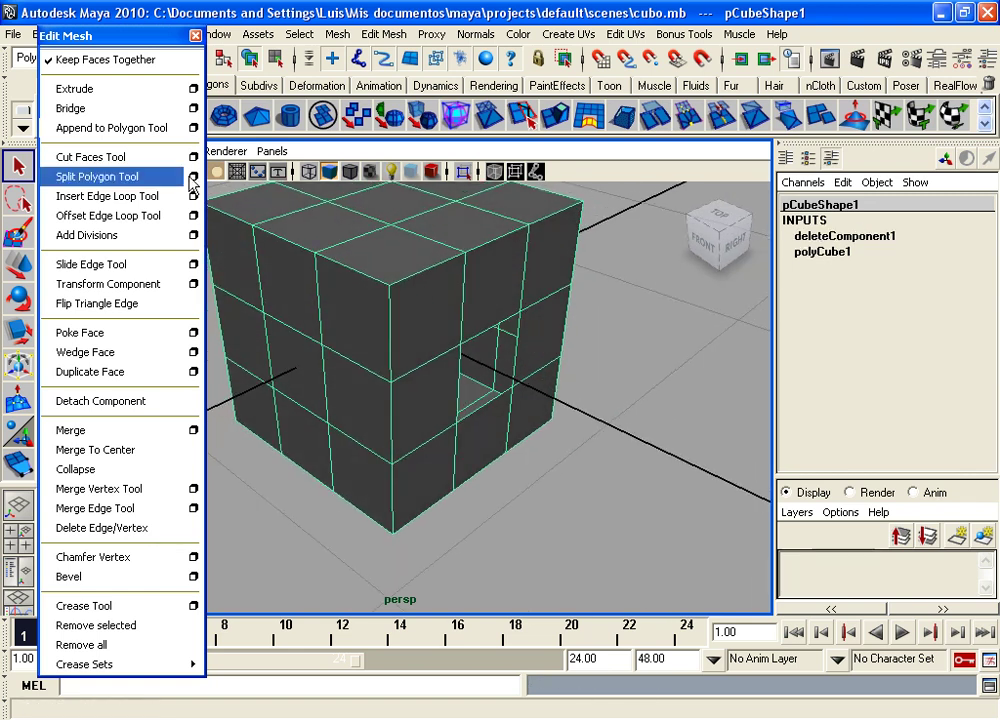
{"action": "left_click", "coordinate": [110, 128]}
{"action": "left_click", "coordinate": [476, 336]}
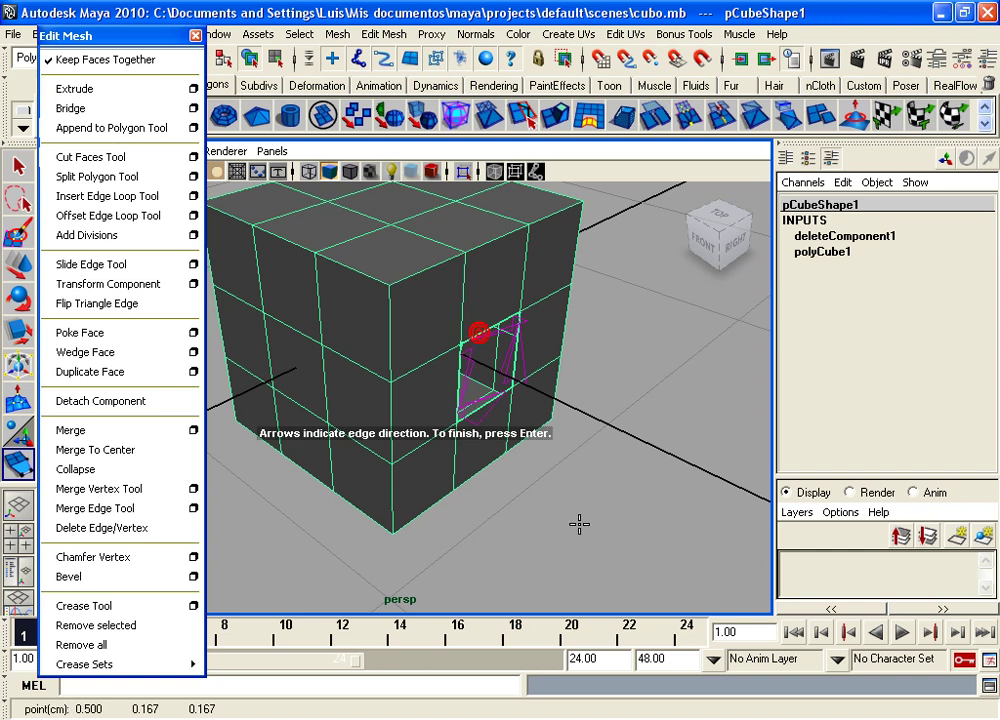
{"action": "left_click", "coordinate": [662, 503]}
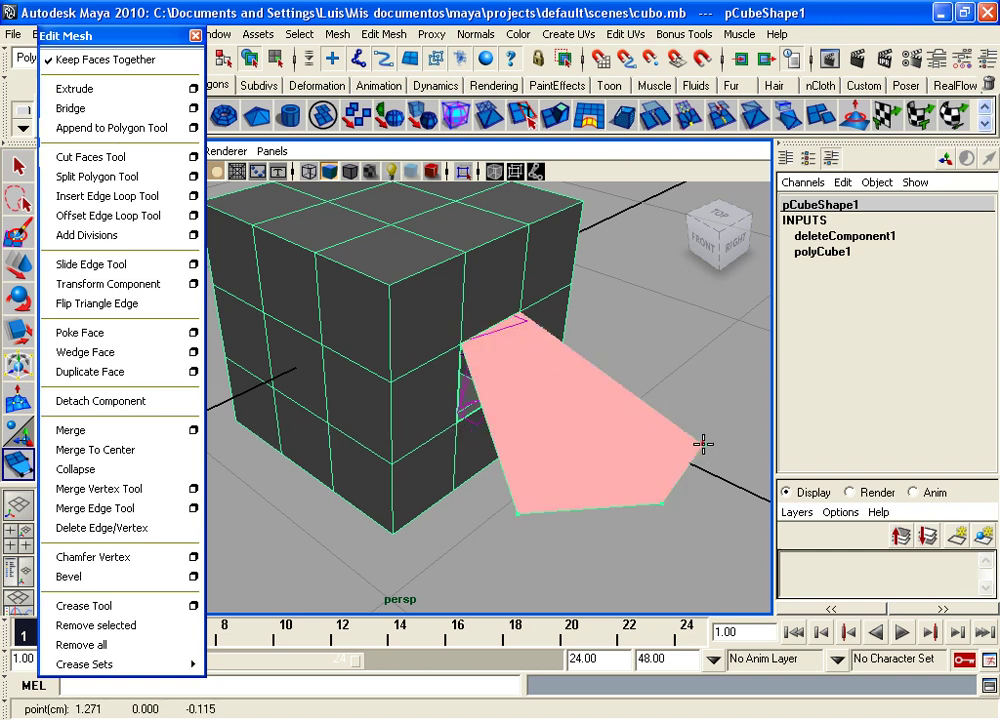
{"action": "left_click", "coordinate": [703, 443]}
{"action": "left_click", "coordinate": [697, 375]}
{"action": "left_click", "coordinate": [669, 308]}
{"action": "mouse_move", "coordinate": [631, 303]}
{"action": "left_mouse_down", "text": "alt"}
{"action": "mouse_move", "coordinate": [578, 413]}
{"action": "mouse_move", "coordinate": [564, 412]}
{"action": "mouse_move", "coordinate": [582, 346]}
{"action": "mouse_move", "coordinate": [511, 383]}
{"action": "mouse_move", "coordinate": [417, 364]}
{"action": "mouse_move", "coordinate": [585, 353]}
{"action": "mouse_move", "coordinate": [598, 393]}
{"action": "mouse_move", "coordinate": [589, 422]}
{"action": "mouse_move", "coordinate": [480, 330]}
{"action": "mouse_move", "coordinate": [525, 324]}
{"action": "mouse_move", "coordinate": [493, 283]}
{"action": "mouse_move", "coordinate": [471, 279]}
{"action": "mouse_move", "coordinate": [489, 306]}
{"action": "left_mouse_up", "text": "alt"}
{"action": "key", "text": "q"}
{"action": "key", "text": "ctrl+z"}
{"action": "mouse_move", "coordinate": [489, 306]}
{"action": "right_mouse_down", "text": "alt"}
{"action": "mouse_move", "coordinate": [463, 313]}
{"action": "mouse_move", "coordinate": [500, 297]}
{"action": "right_mouse_up", "text": "alt"}
{"action": "left_click_drag", "start_coordinate": [500, 297], "coordinate": [508, 275], "text": "alt"}
{"action": "mouse_move", "coordinate": [540, 335]}
{"action": "left_mouse_down", "text": "alt"}
{"action": "mouse_move", "coordinate": [435, 297]}
{"action": "mouse_move", "coordinate": [480, 339]}
{"action": "mouse_move", "coordinate": [513, 339]}
{"action": "left_mouse_up", "text": "alt"}
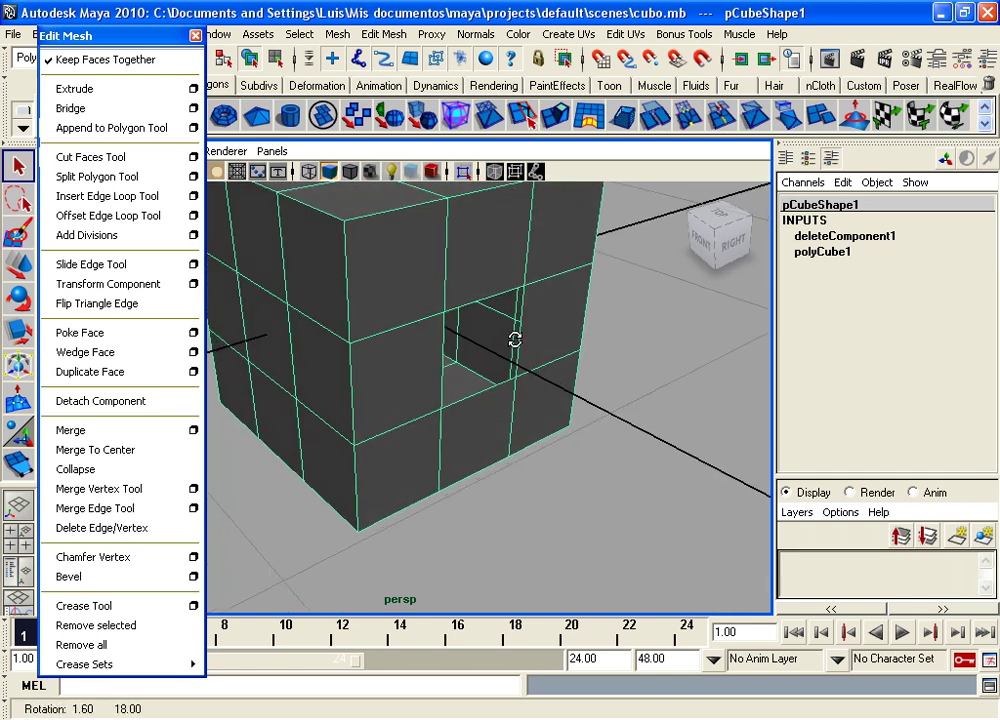
- Start the Append to Polygon Tool and pick the hole's top border edge
{"action": "left_click", "coordinate": [83, 131]}
{"action": "left_click", "coordinate": [481, 297]}
{"action": "mouse_move", "coordinate": [481, 297]}
{"action": "left_mouse_down", "text": "alt"}
{"action": "mouse_move", "coordinate": [462, 290]}
{"action": "mouse_move", "coordinate": [520, 290]}
{"action": "left_mouse_up", "text": "alt"}
{"action": "right_click_drag", "start_coordinate": [520, 290], "coordinate": [489, 301], "text": "alt"}
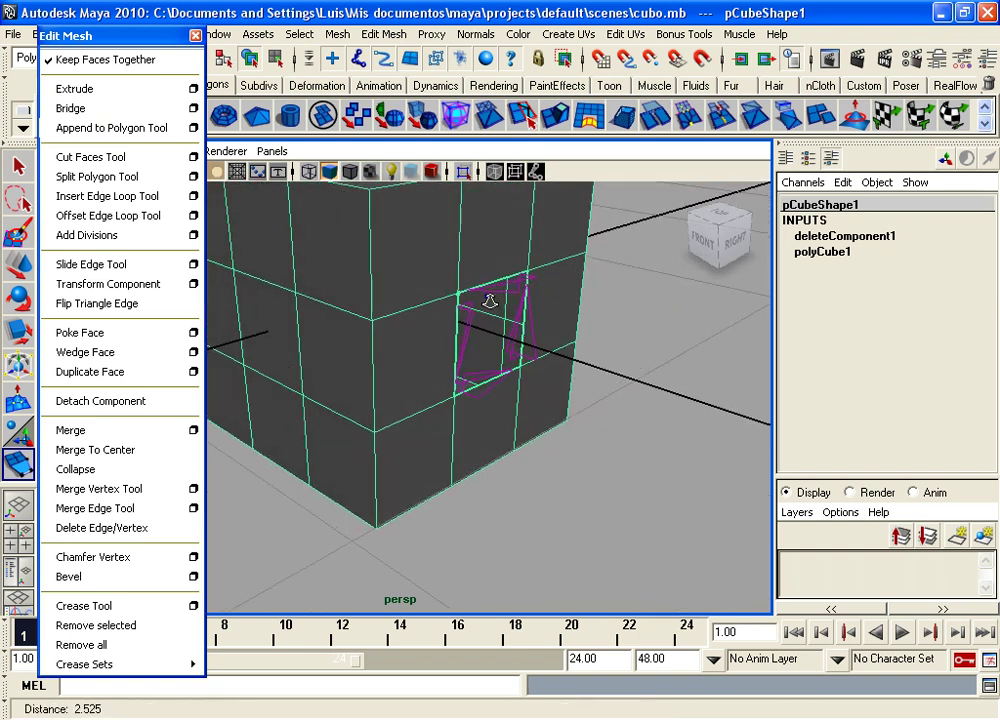
{"action": "middle_click_drag", "start_coordinate": [489, 301], "coordinate": [527, 319], "text": "alt"}
{"action": "mouse_move", "coordinate": [527, 319]}
{"action": "left_mouse_down", "text": "alt"}
{"action": "mouse_move", "coordinate": [527, 270]}
{"action": "mouse_move", "coordinate": [536, 333]}
{"action": "mouse_move", "coordinate": [469, 326]}
{"action": "mouse_move", "coordinate": [350, 261]}
{"action": "mouse_move", "coordinate": [342, 286]}
{"action": "mouse_move", "coordinate": [301, 290]}
{"action": "mouse_move", "coordinate": [413, 296]}
{"action": "mouse_move", "coordinate": [408, 303]}
{"action": "left_mouse_up", "text": "alt"}
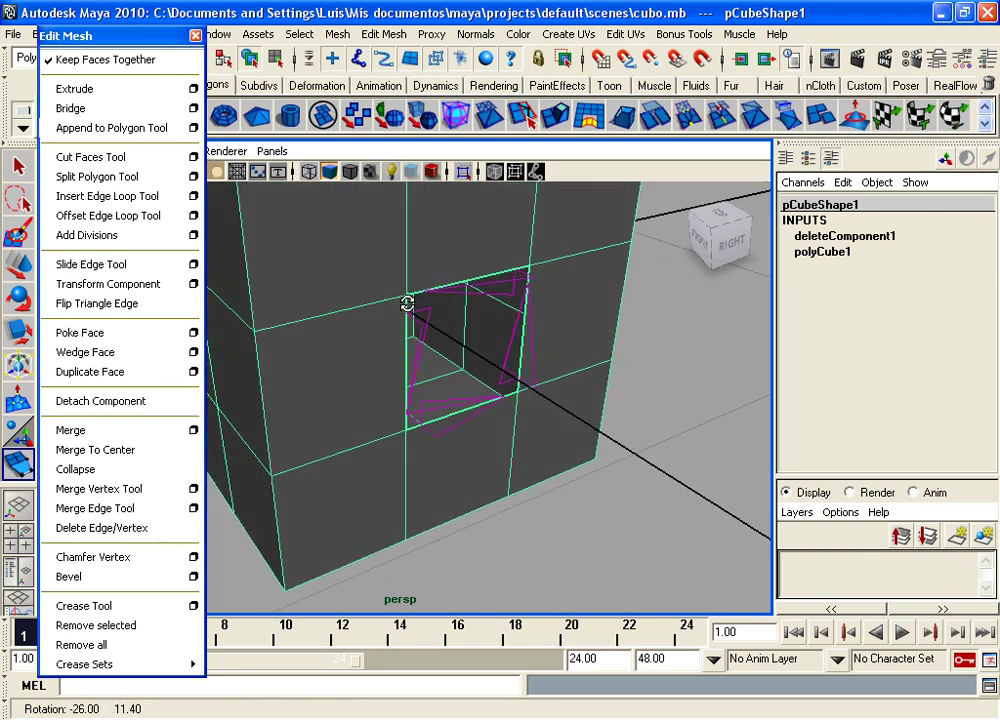
{"action": "mouse_move", "coordinate": [475, 354]}
{"action": "left_mouse_down", "text": "alt"}
{"action": "mouse_move", "coordinate": [429, 342]}
{"action": "mouse_move", "coordinate": [425, 252]}
{"action": "left_mouse_up", "text": "alt"}
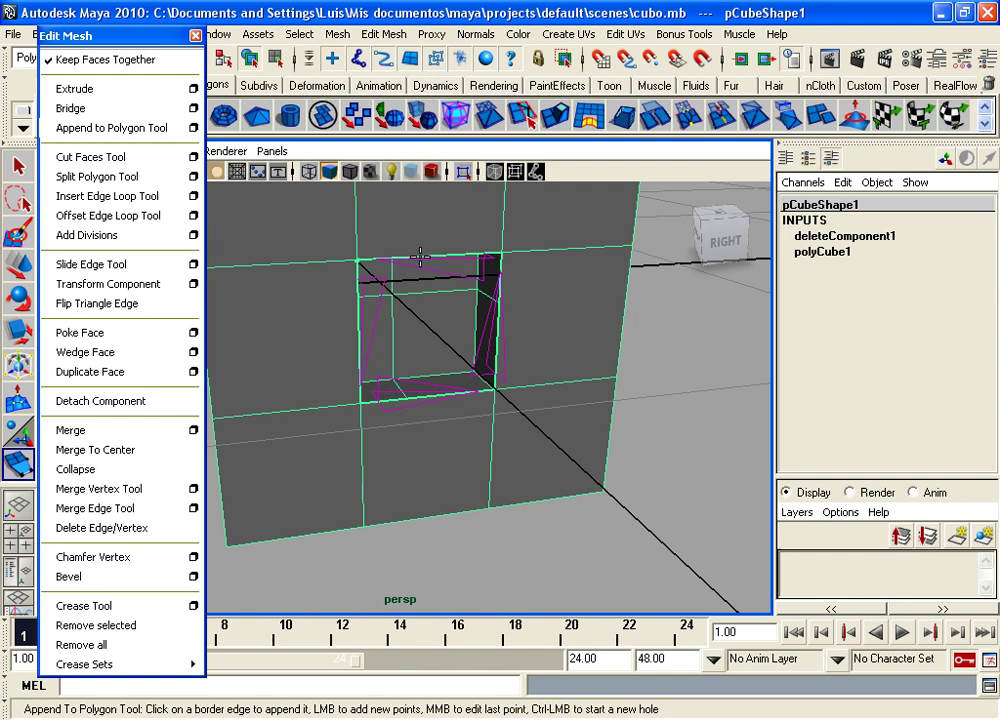
- Pick the hole's remaining border edges to create the fill face
{"action": "left_click", "coordinate": [359, 314]}
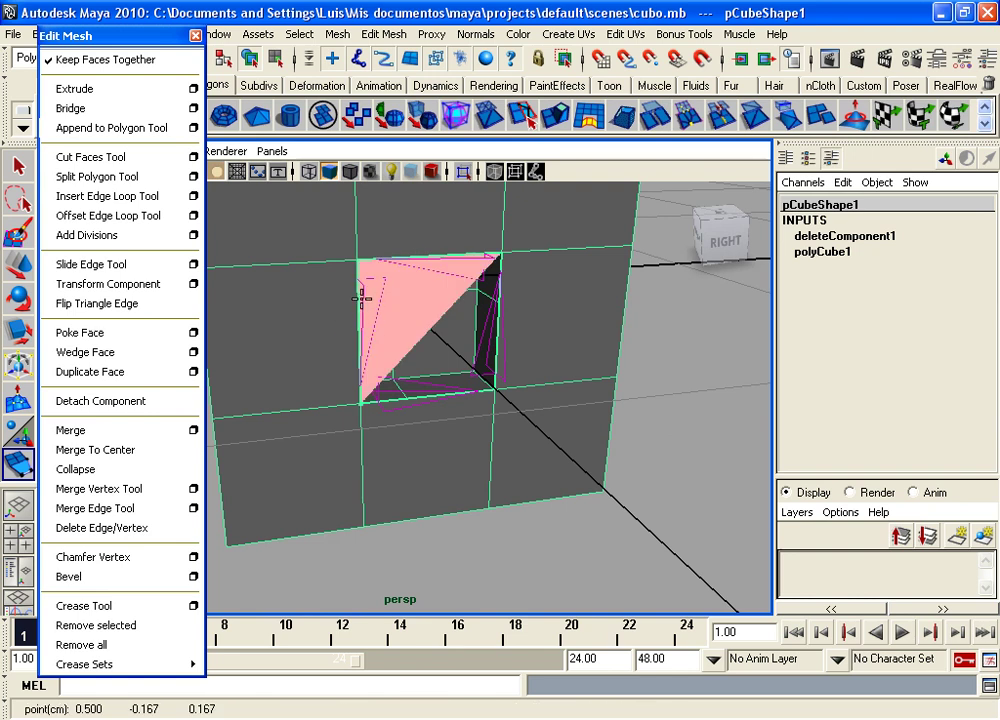
{"action": "left_click", "coordinate": [416, 400]}
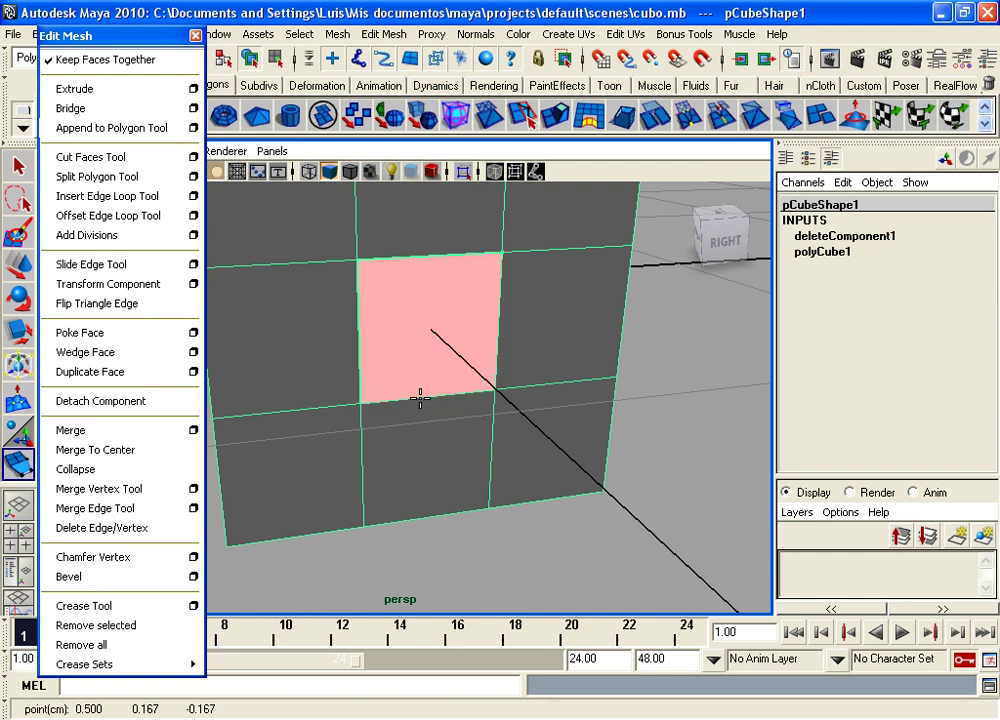
{"action": "mouse_move", "coordinate": [500, 333]}
{"action": "left_mouse_down", "text": "alt"}
{"action": "mouse_move", "coordinate": [393, 317]}
{"action": "mouse_move", "coordinate": [571, 333]}
{"action": "left_mouse_up", "text": "alt"}
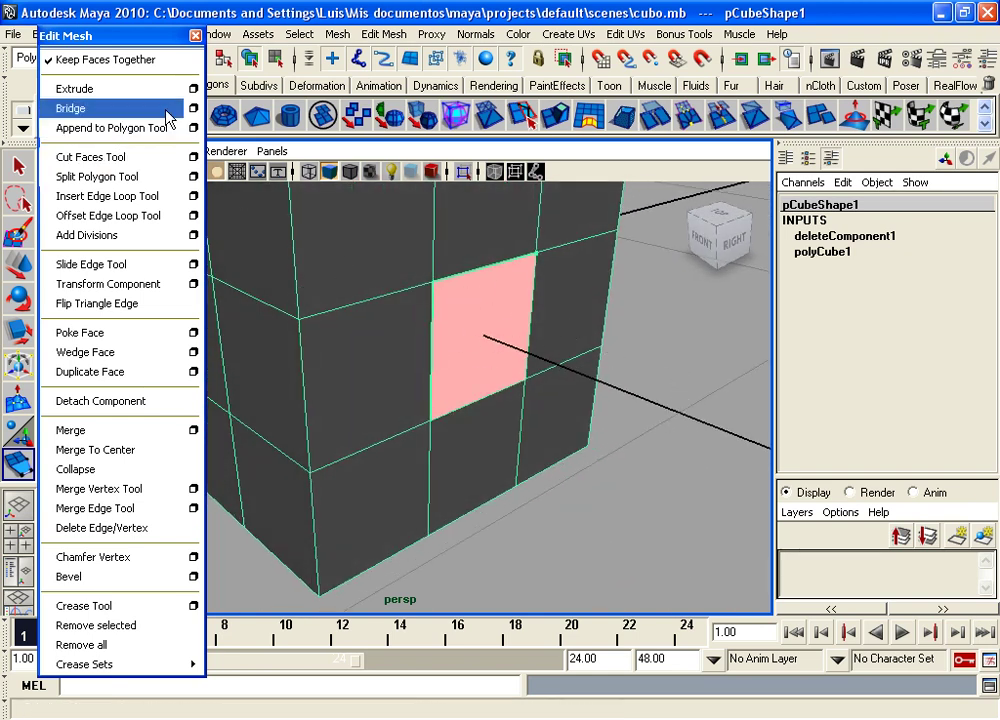
{"action": "left_click", "coordinate": [18, 160]}
{"action": "left_click", "coordinate": [448, 336]}
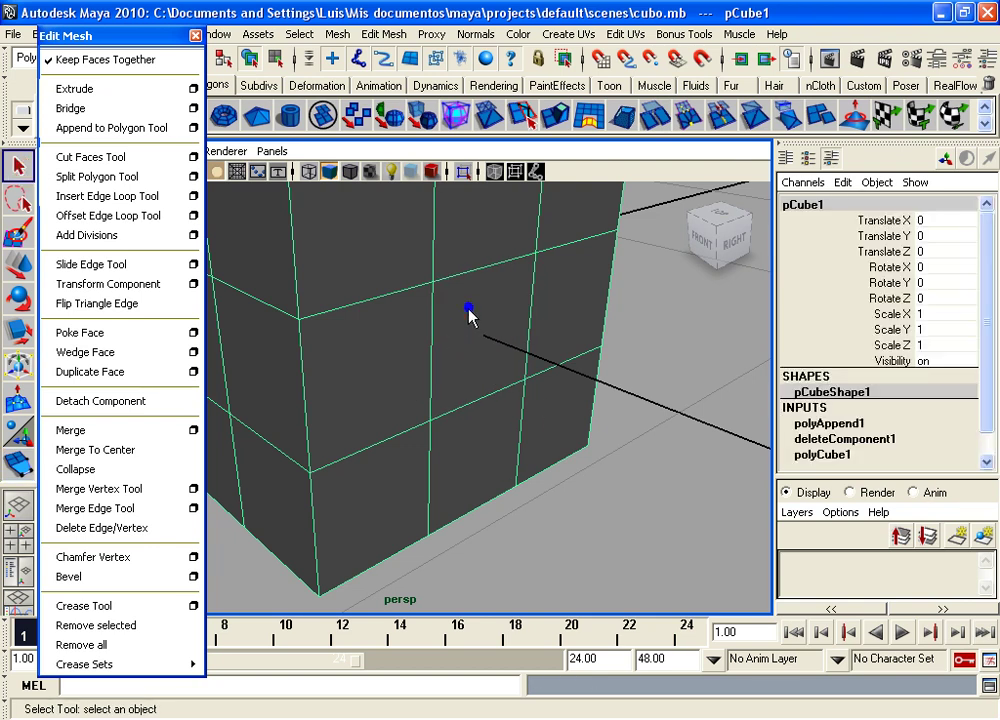
- Select faces on the cube's front and right side, then switch to edge mode
{"action": "right_click_drag", "start_coordinate": [469, 311], "coordinate": [472, 345]}
{"action": "left_click", "coordinate": [485, 350]}
{"action": "mouse_move", "coordinate": [487, 373]}
{"action": "left_mouse_down", "text": "alt"}
{"action": "mouse_move", "coordinate": [583, 362]}
{"action": "mouse_move", "coordinate": [384, 339]}
{"action": "mouse_move", "coordinate": [558, 357]}
{"action": "mouse_move", "coordinate": [447, 372]}
{"action": "mouse_move", "coordinate": [487, 393]}
{"action": "left_mouse_up", "text": "alt"}
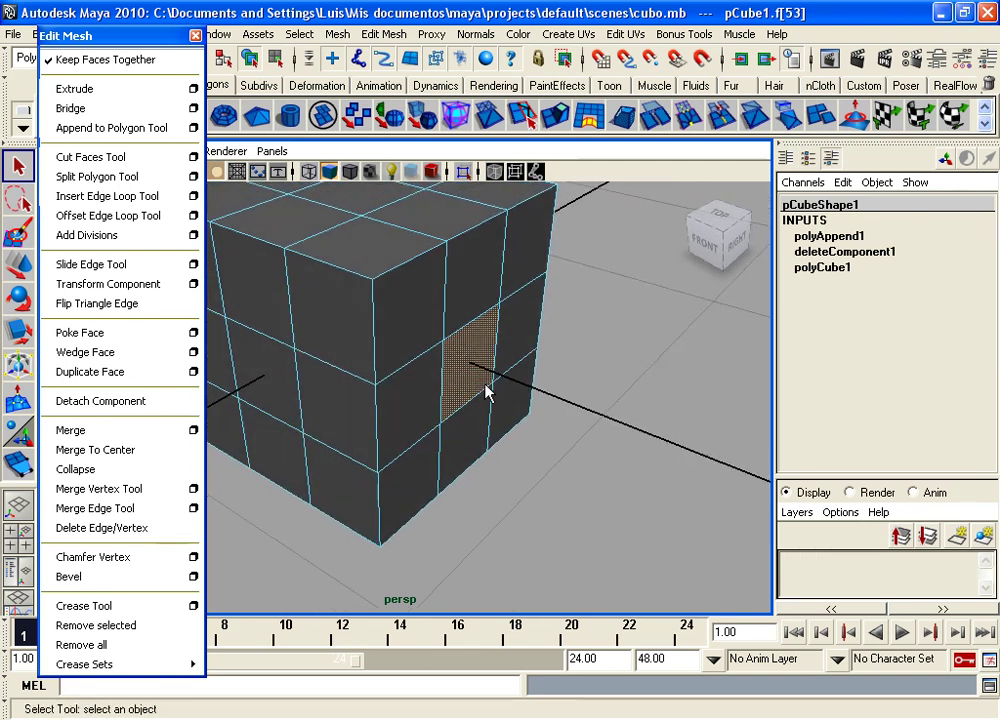
{"action": "left_click", "coordinate": [518, 298]}
{"action": "right_click_drag", "start_coordinate": [514, 291], "coordinate": [508, 258]}
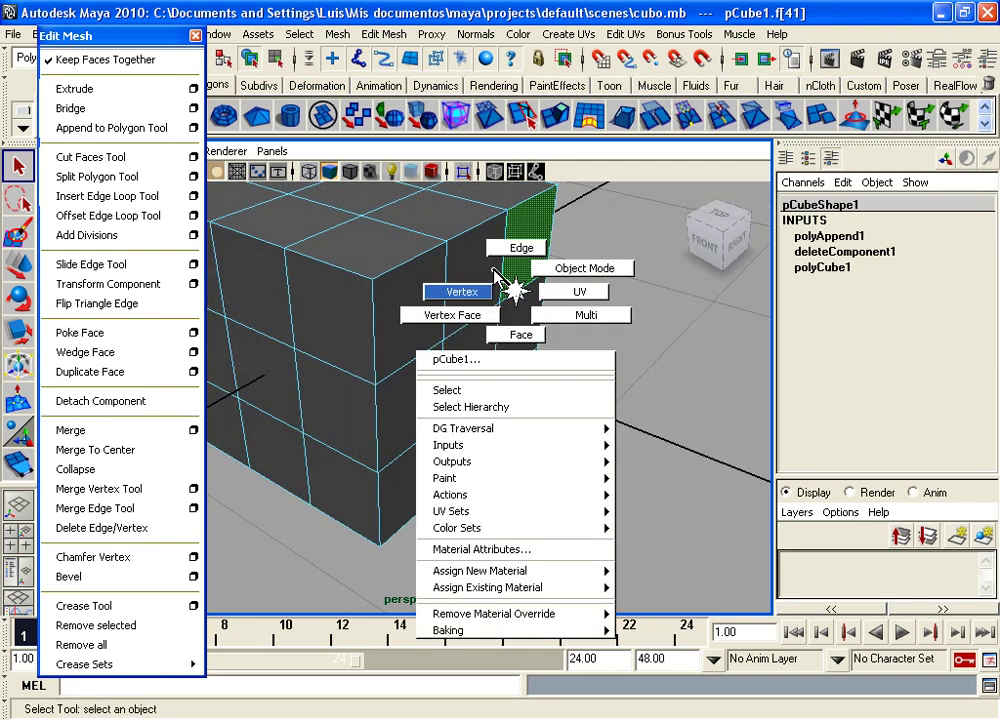
{"action": "left_click", "coordinate": [515, 290]}
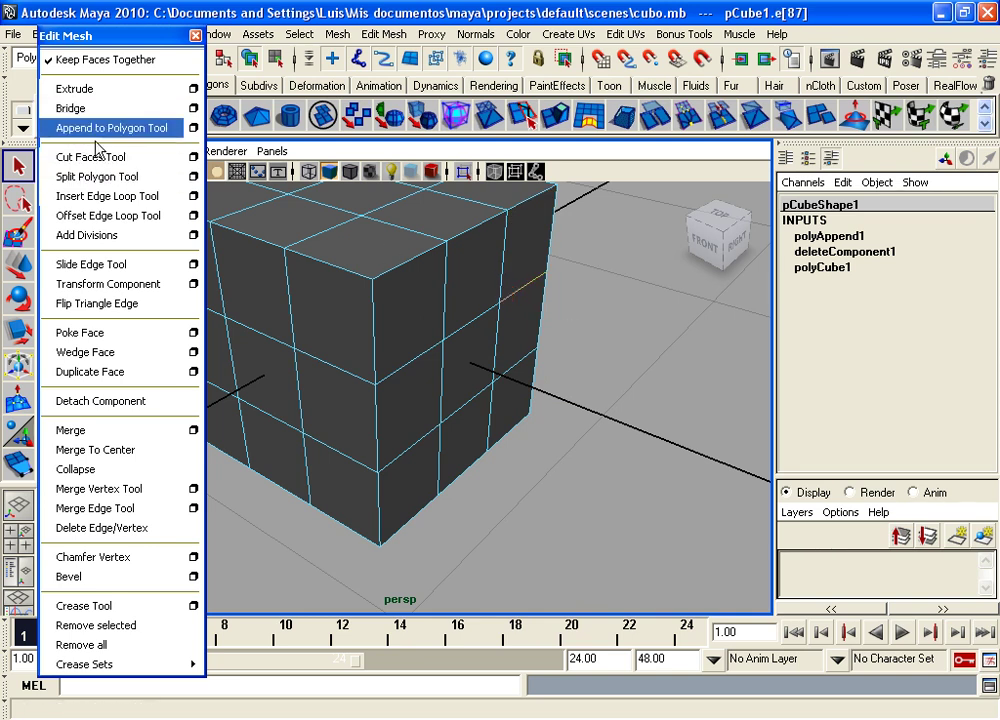
- Activate Append to Polygon, then select the face filling the hole
{"action": "left_click", "coordinate": [75, 128]}
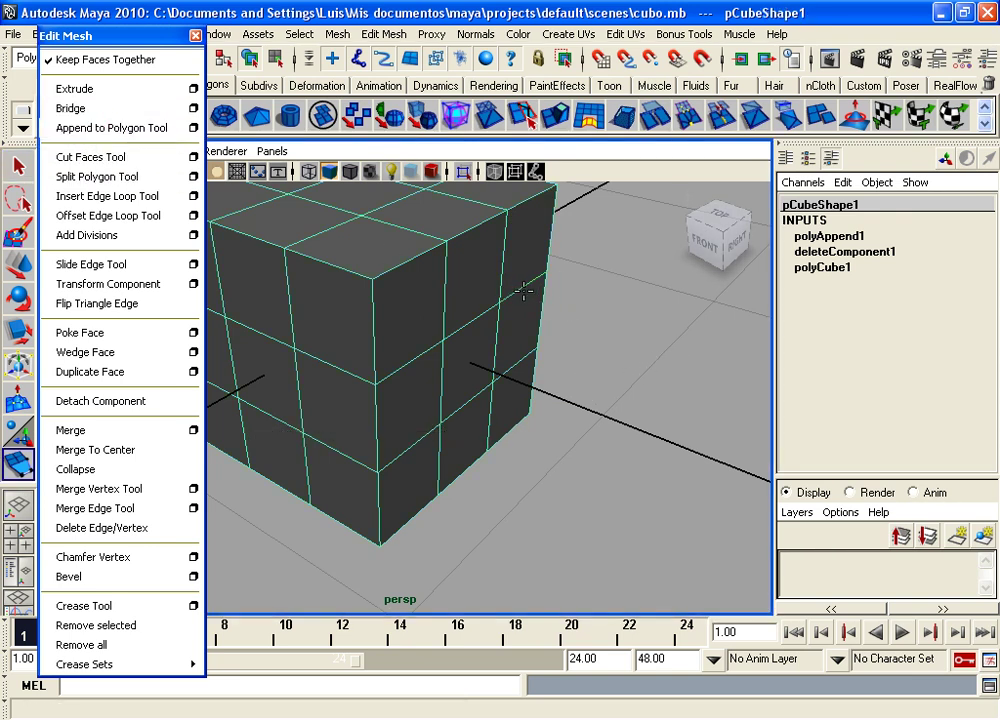
{"action": "mouse_move", "coordinate": [600, 433]}
{"action": "left_mouse_down", "text": "alt"}
{"action": "mouse_move", "coordinate": [469, 339]}
{"action": "mouse_move", "coordinate": [517, 336]}
{"action": "left_mouse_up", "text": "alt"}
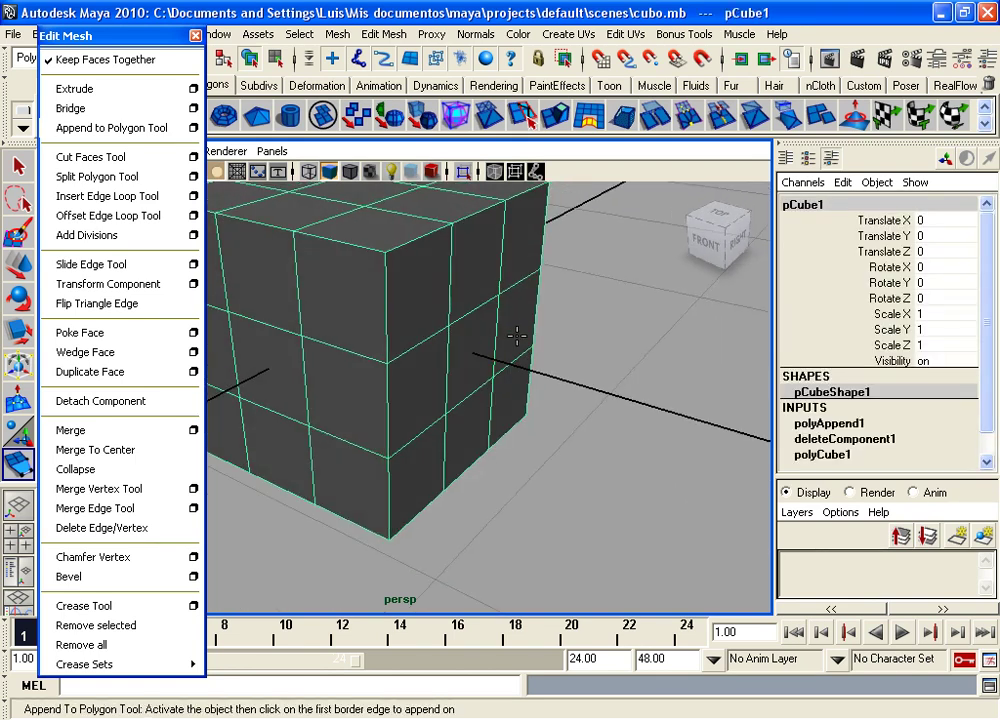
{"action": "left_click", "coordinate": [150, 128]}
{"action": "mouse_move", "coordinate": [453, 348]}
{"action": "left_mouse_down", "text": "alt"}
{"action": "mouse_move", "coordinate": [454, 316]}
{"action": "mouse_move", "coordinate": [432, 270]}
{"action": "mouse_move", "coordinate": [395, 279]}
{"action": "left_mouse_up", "text": "alt"}
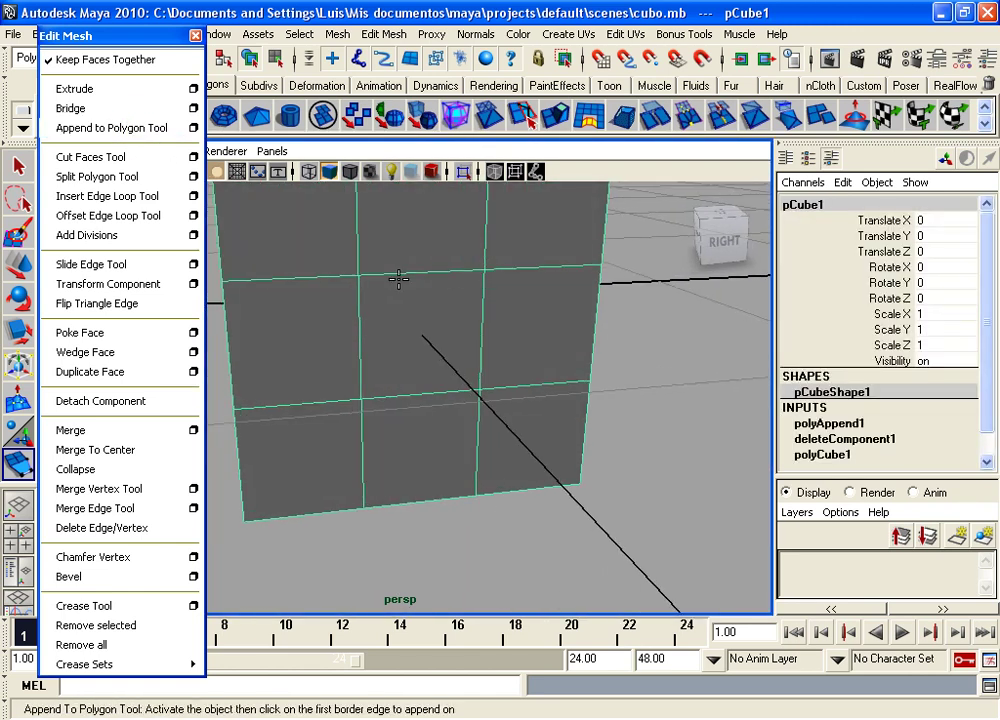
{"action": "mouse_move", "coordinate": [478, 390]}
{"action": "left_mouse_down", "text": "alt"}
{"action": "mouse_move", "coordinate": [504, 335]}
{"action": "mouse_move", "coordinate": [460, 245]}
{"action": "left_mouse_up", "text": "alt"}
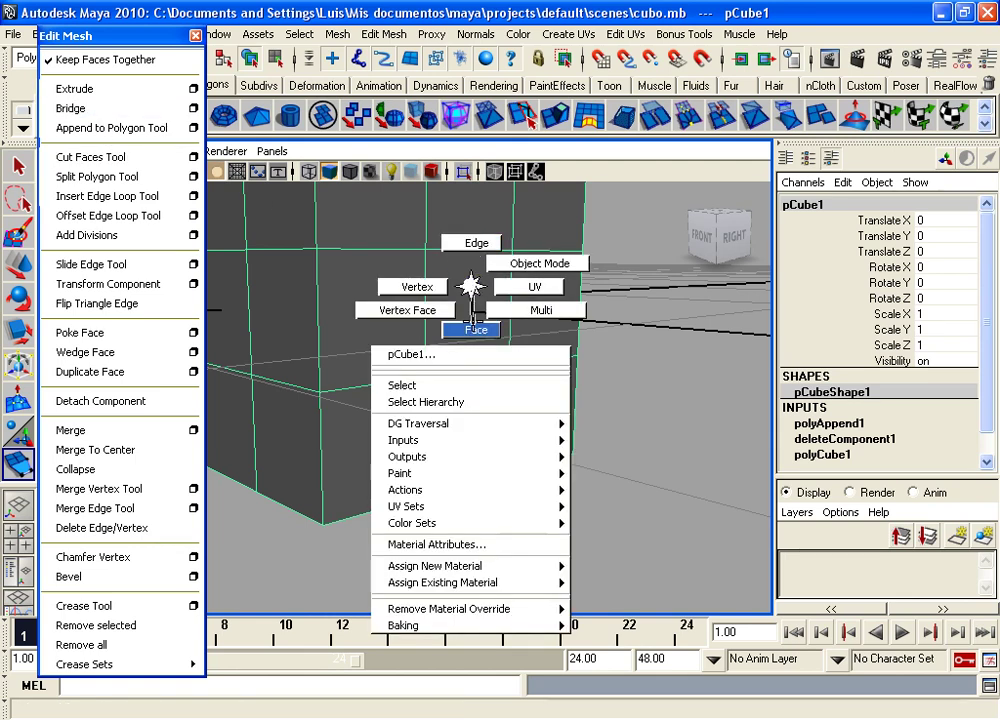
{"action": "right_click_drag", "start_coordinate": [471, 287], "coordinate": [466, 330]}
{"action": "left_click", "coordinate": [380, 305]}
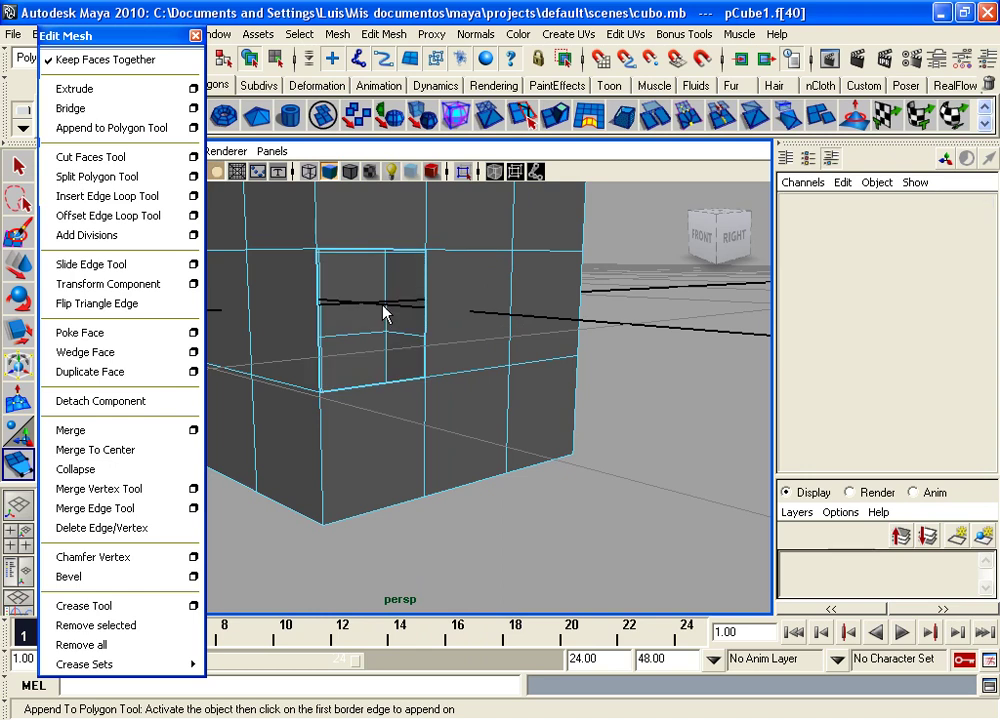
{"action": "left_click_drag", "start_coordinate": [369, 307], "coordinate": [431, 330], "text": "alt"}
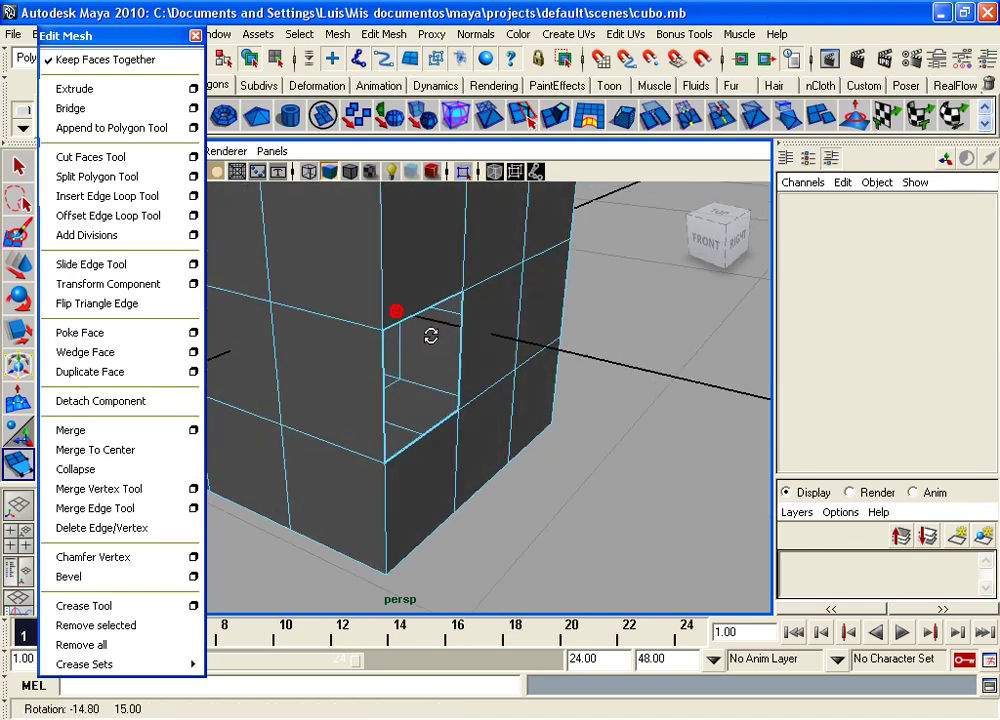
- Append a pointed flap polygon (polyAppend2) from a hole border edge, jutting outside the cube
{"action": "left_click", "coordinate": [62, 128]}
{"action": "left_click", "coordinate": [448, 350]}
{"action": "mouse_move", "coordinate": [450, 357]}
{"action": "left_mouse_down", "text": "alt"}
{"action": "mouse_move", "coordinate": [585, 462]}
{"action": "mouse_move", "coordinate": [513, 447]}
{"action": "mouse_move", "coordinate": [527, 426]}
{"action": "mouse_move", "coordinate": [518, 462]}
{"action": "left_mouse_up", "text": "alt"}
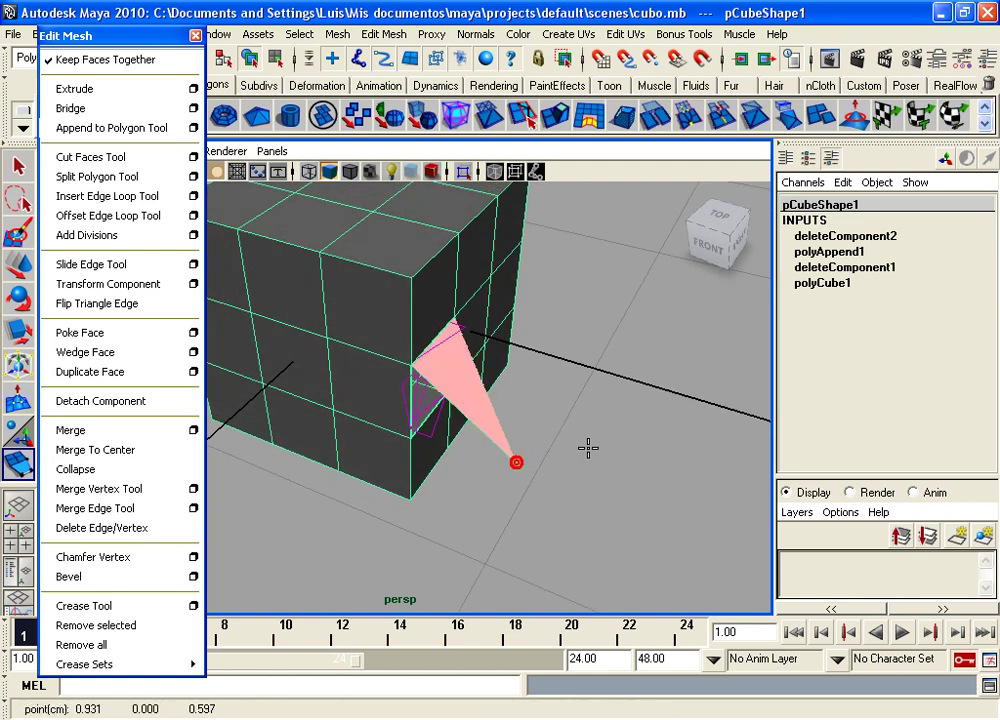
{"action": "left_click", "coordinate": [571, 407]}
{"action": "left_click", "coordinate": [582, 364]}
{"action": "key", "text": "Return"}
{"action": "mouse_move", "coordinate": [518, 453]}
{"action": "left_mouse_down", "text": "alt"}
{"action": "mouse_move", "coordinate": [525, 424]}
{"action": "mouse_move", "coordinate": [511, 368]}
{"action": "mouse_move", "coordinate": [568, 397]}
{"action": "mouse_move", "coordinate": [330, 398]}
{"action": "left_mouse_up", "text": "alt"}
- Select a face on the cube's side and delete it to open a hole
{"action": "left_click", "coordinate": [90, 128]}
{"action": "mouse_move", "coordinate": [500, 330]}
{"action": "left_mouse_down", "text": "alt"}
{"action": "mouse_move", "coordinate": [535, 317]}
{"action": "mouse_move", "coordinate": [346, 308]}
{"action": "mouse_move", "coordinate": [425, 313]}
{"action": "mouse_move", "coordinate": [373, 328]}
{"action": "mouse_move", "coordinate": [484, 346]}
{"action": "mouse_move", "coordinate": [531, 328]}
{"action": "mouse_move", "coordinate": [598, 328]}
{"action": "mouse_move", "coordinate": [468, 330]}
{"action": "mouse_move", "coordinate": [500, 330]}
{"action": "mouse_move", "coordinate": [487, 295]}
{"action": "mouse_move", "coordinate": [402, 301]}
{"action": "mouse_move", "coordinate": [467, 325]}
{"action": "mouse_move", "coordinate": [587, 319]}
{"action": "left_mouse_up", "text": "alt"}
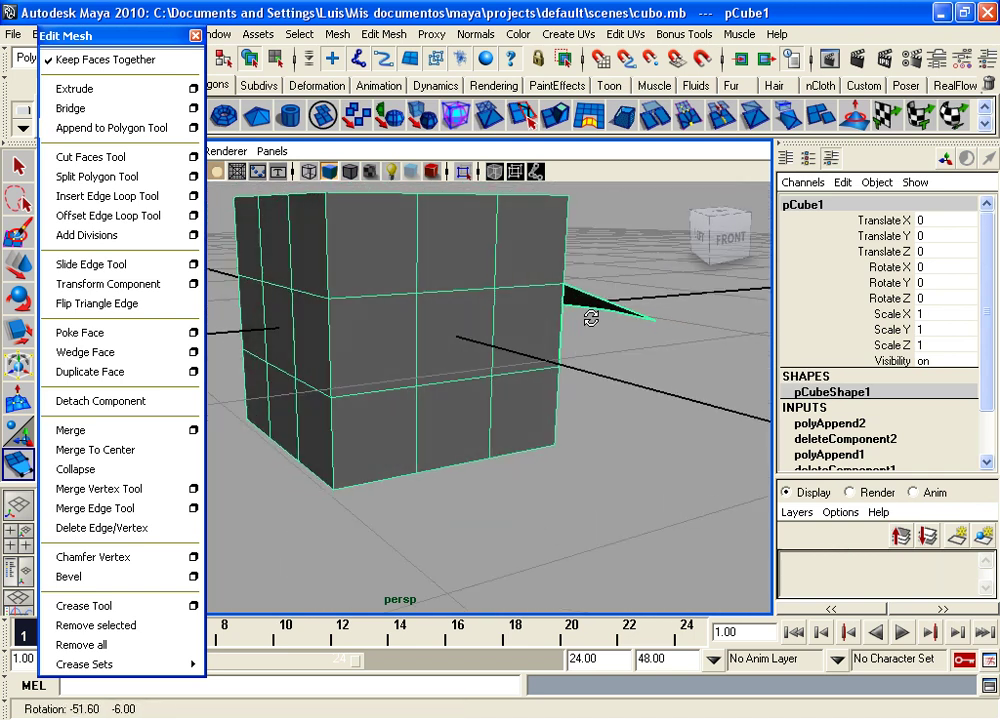
{"action": "right_click_drag", "start_coordinate": [463, 333], "coordinate": [458, 375]}
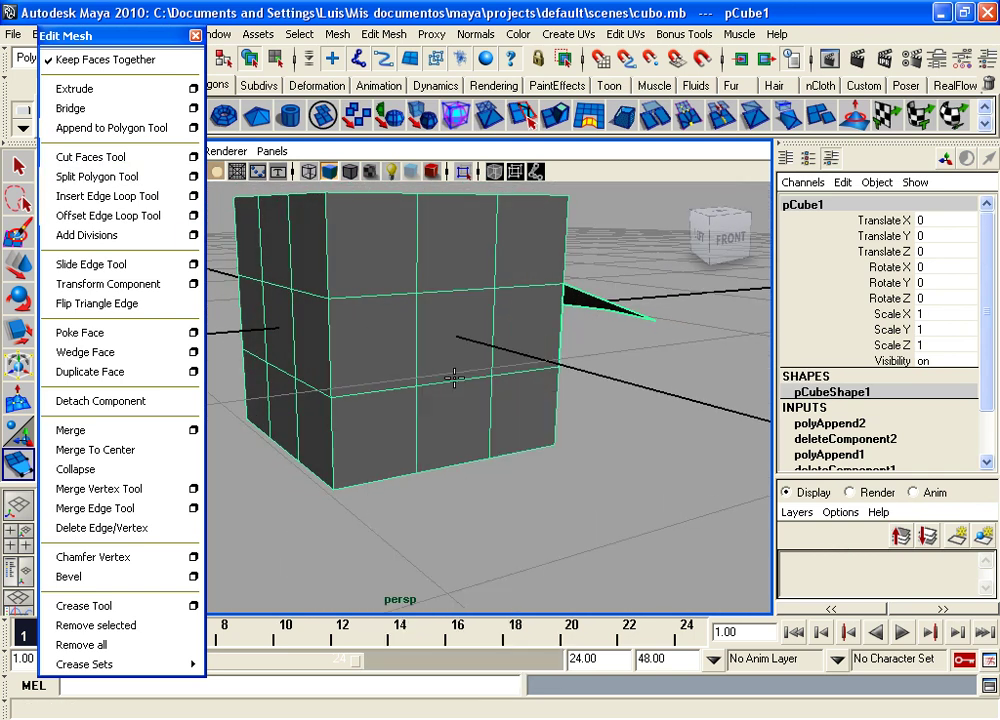
{"action": "left_click", "coordinate": [445, 355]}
{"action": "left_click_drag", "start_coordinate": [453, 352], "coordinate": [404, 347], "text": "alt"}
{"action": "key", "text": "Delete"}
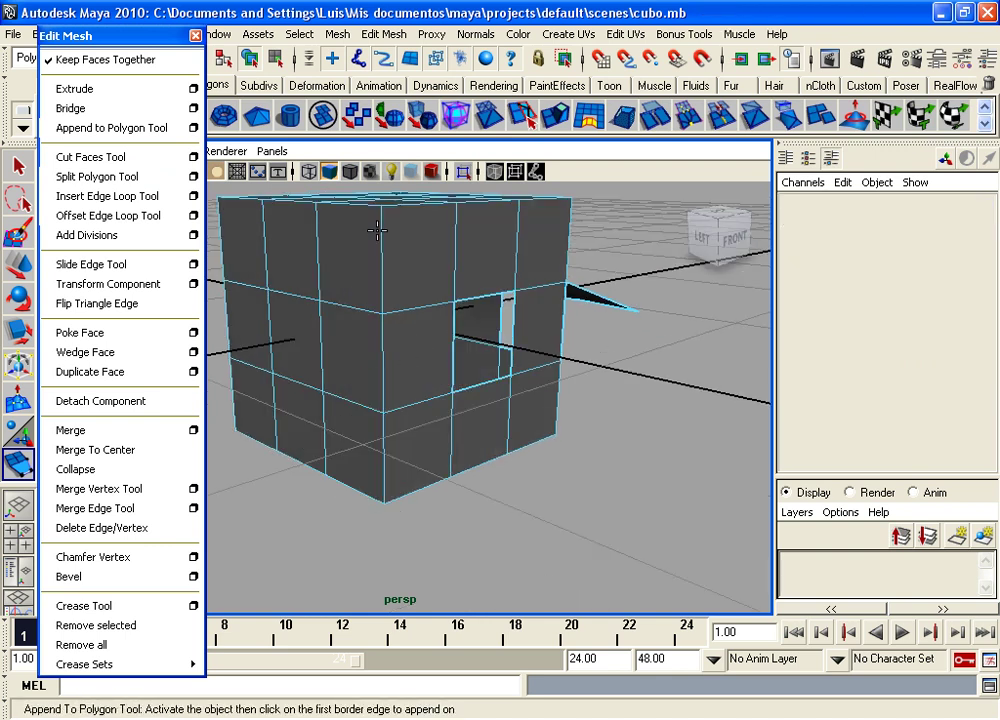
- Try filling the hole with a triangular appended face, then undo it
{"action": "mouse_move", "coordinate": [504, 375]}
{"action": "left_mouse_down", "text": "alt"}
{"action": "mouse_move", "coordinate": [502, 339]}
{"action": "mouse_move", "coordinate": [493, 357]}
{"action": "mouse_move", "coordinate": [415, 350]}
{"action": "mouse_move", "coordinate": [485, 362]}
{"action": "left_mouse_up", "text": "alt"}
{"action": "left_click", "coordinate": [107, 127]}
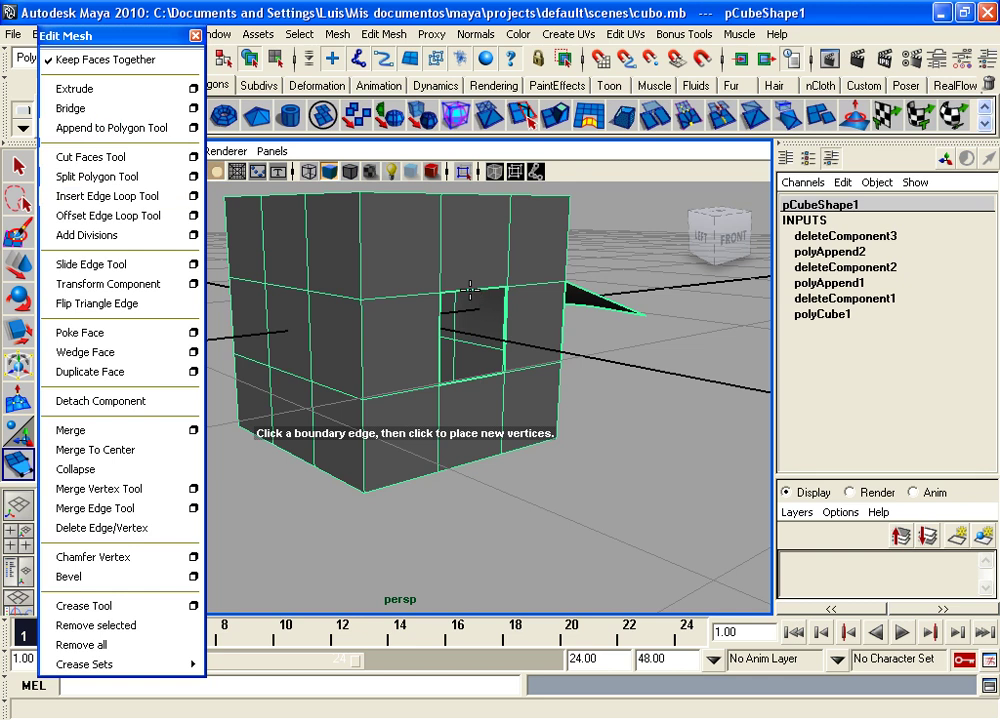
{"action": "left_click", "coordinate": [468, 288]}
{"action": "left_click", "coordinate": [441, 321]}
{"action": "left_click", "coordinate": [469, 386]}
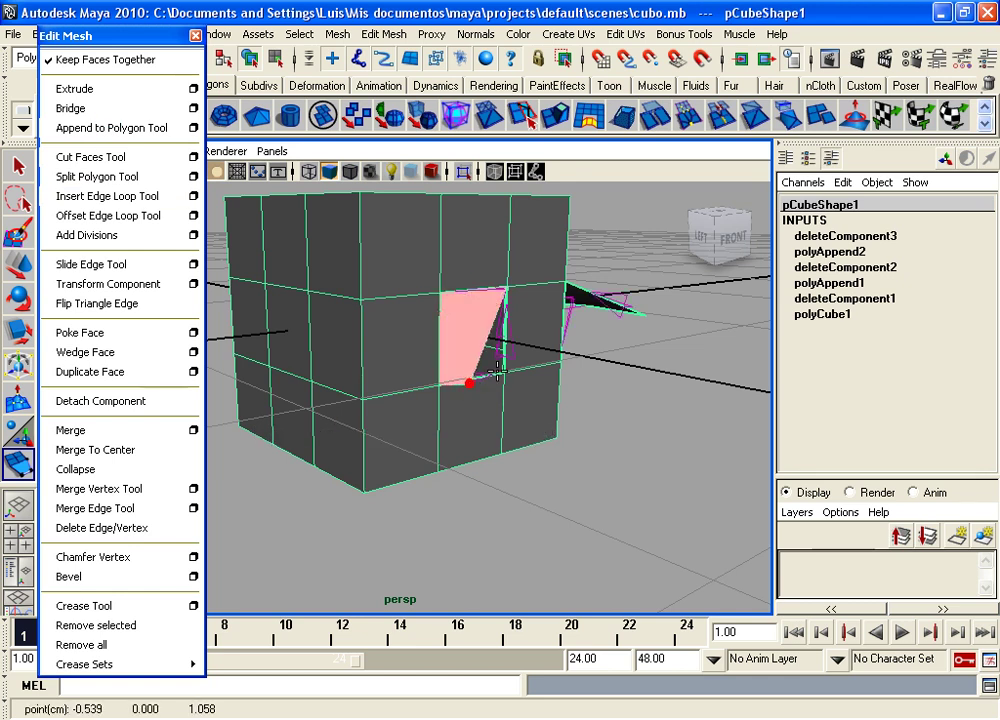
{"action": "left_click_drag", "start_coordinate": [503, 341], "coordinate": [462, 398], "text": "alt"}
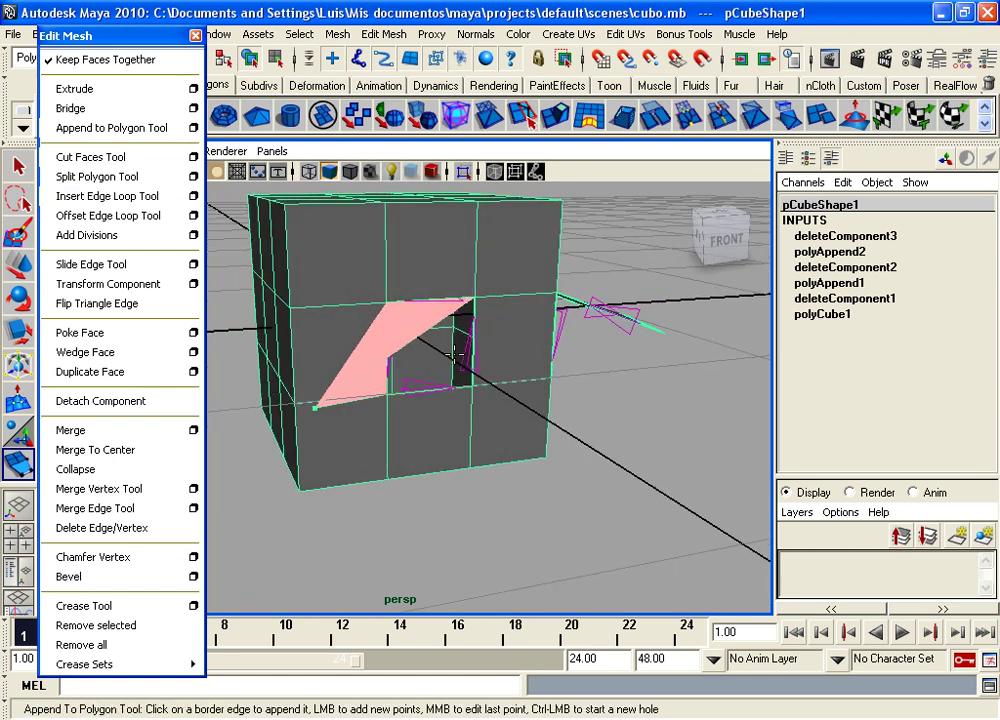
{"action": "key", "text": "ctrl+z"}
{"action": "key", "text": "Return"}
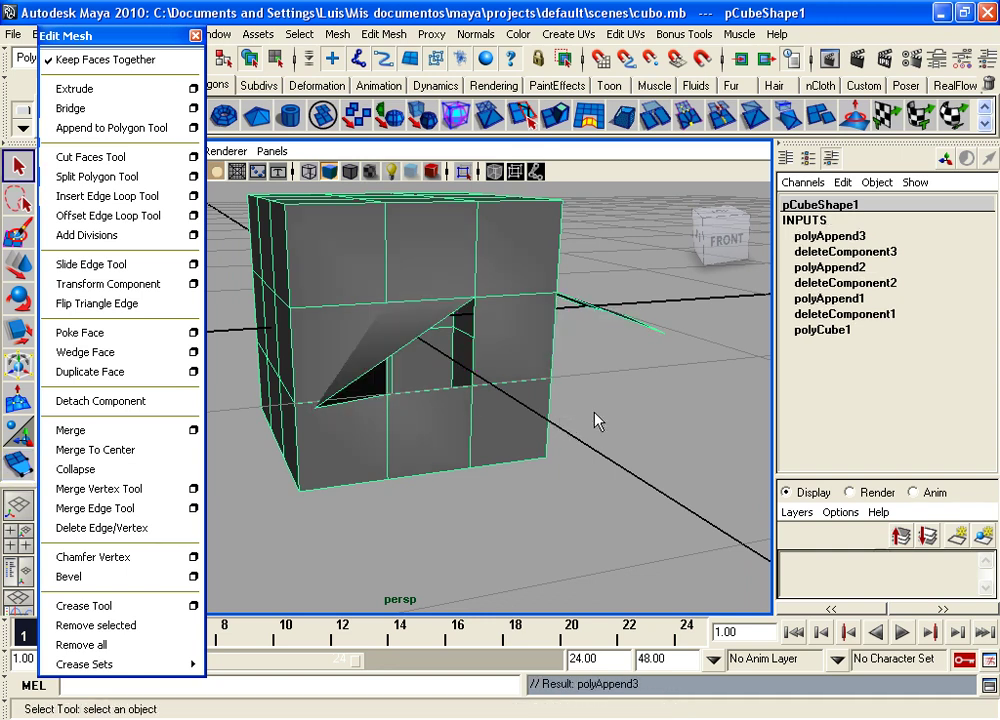
{"action": "key", "text": "ctrl+z"}
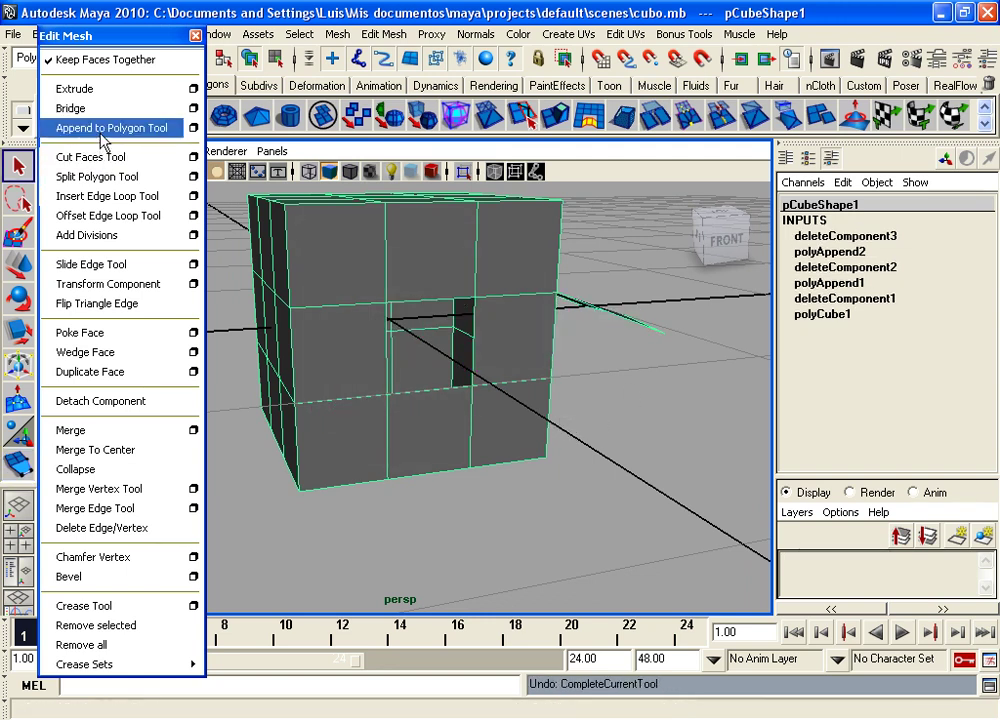
- Fill the hole with a new four-sided face, polyAppend3, from its border edges
{"action": "left_click", "coordinate": [100, 128]}
{"action": "left_click", "coordinate": [382, 342]}
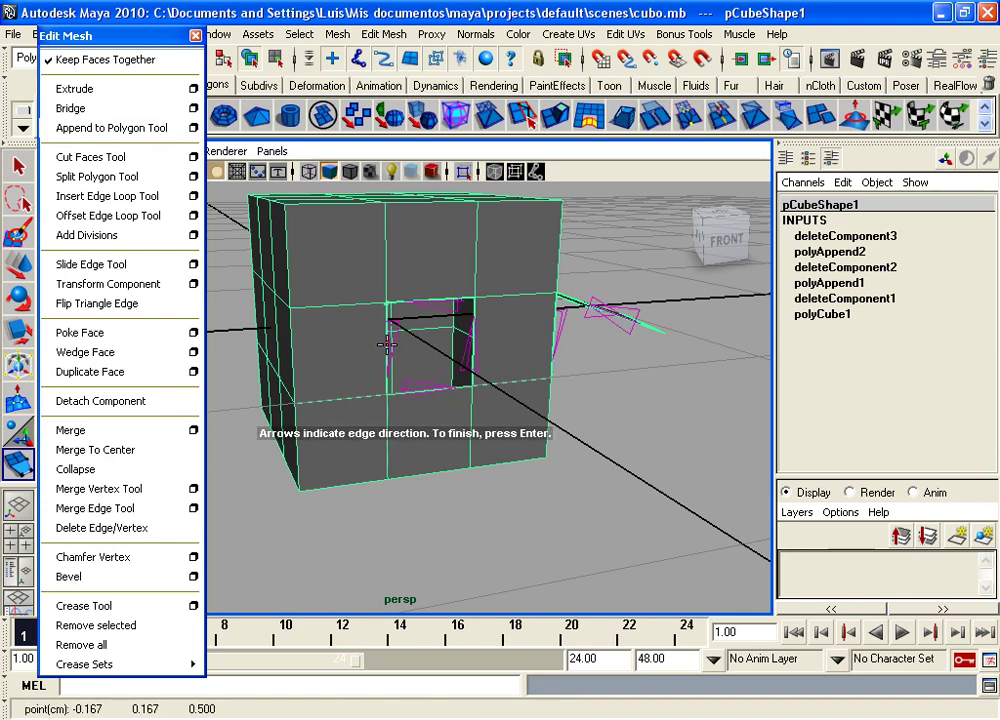
{"action": "left_click", "coordinate": [468, 345]}
{"action": "left_click", "coordinate": [420, 392]}
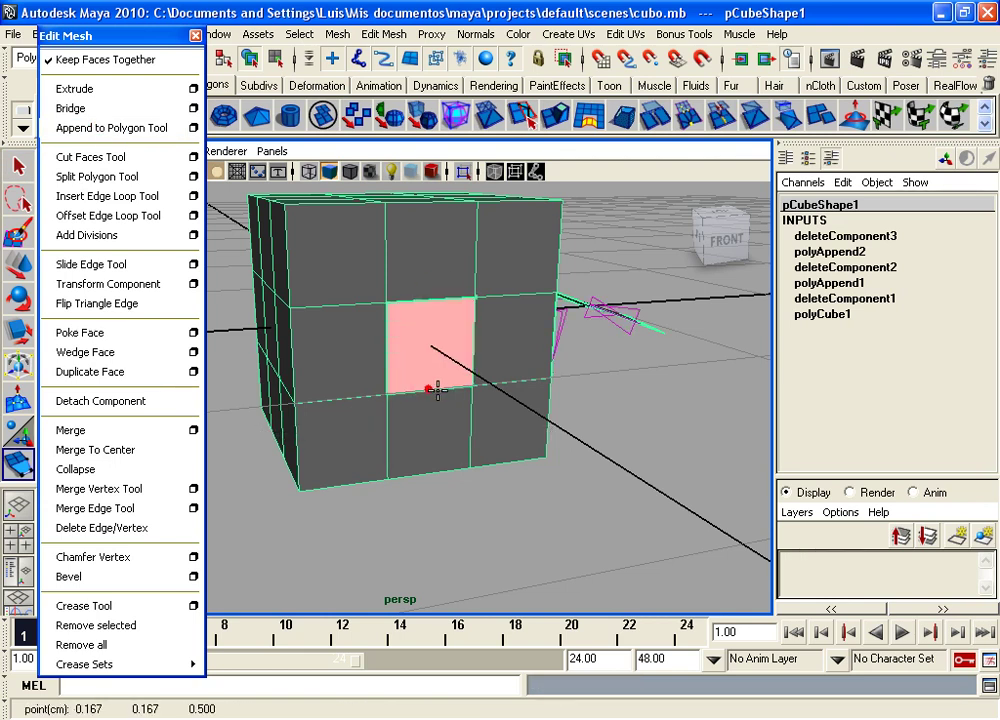
{"action": "key", "text": "Return"}
{"action": "mouse_move", "coordinate": [484, 374]}
{"action": "left_mouse_down", "text": "alt"}
{"action": "mouse_move", "coordinate": [513, 346]}
{"action": "mouse_move", "coordinate": [476, 350]}
{"action": "left_mouse_up", "text": "alt"}
{"action": "mouse_move", "coordinate": [407, 335]}
{"action": "left_mouse_down", "text": "alt"}
{"action": "mouse_move", "coordinate": [462, 379]}
{"action": "mouse_move", "coordinate": [513, 357]}
{"action": "mouse_move", "coordinate": [508, 317]}
{"action": "left_mouse_up", "text": "alt"}
- Select the new face and move it outward so the cube's side bulges
{"action": "right_click_drag", "start_coordinate": [508, 317], "coordinate": [515, 352]}
{"action": "left_click", "coordinate": [502, 334]}
{"action": "key", "text": "w"}
{"action": "mouse_move", "coordinate": [551, 352]}
{"action": "left_mouse_down"}
{"action": "mouse_move", "coordinate": [656, 384]}
{"action": "mouse_move", "coordinate": [614, 397]}
{"action": "mouse_move", "coordinate": [598, 379]}
{"action": "left_mouse_up"}
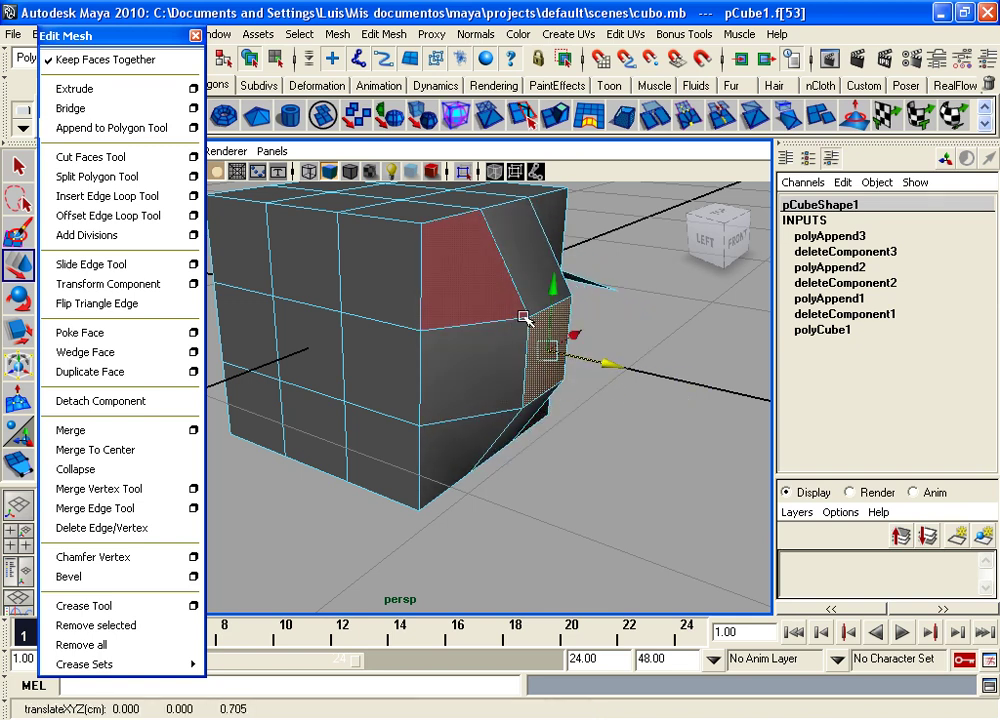
{"action": "mouse_move", "coordinate": [617, 366]}
{"action": "left_mouse_down"}
{"action": "mouse_move", "coordinate": [531, 346]}
{"action": "mouse_move", "coordinate": [643, 391]}
{"action": "mouse_move", "coordinate": [587, 375]}
{"action": "mouse_move", "coordinate": [385, 400]}
{"action": "mouse_move", "coordinate": [270, 393]}
{"action": "mouse_move", "coordinate": [446, 413]}
{"action": "mouse_move", "coordinate": [428, 292]}
{"action": "left_mouse_up"}
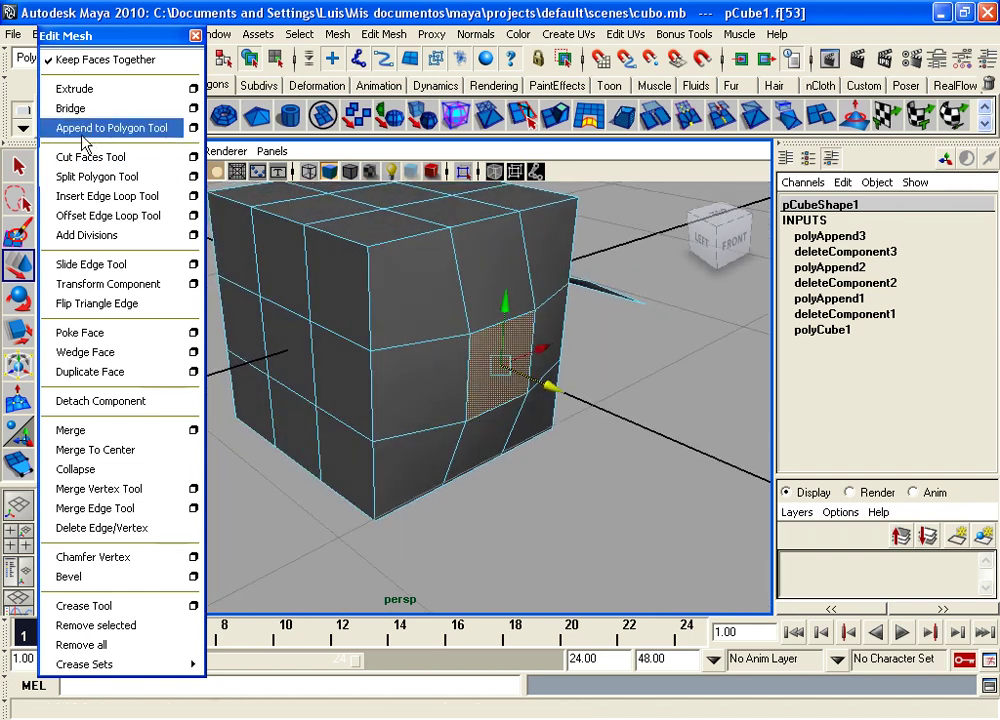
- From a top three-quarter view, slice a diagonal cut (polyCut1) across the cube with Cut Faces
{"action": "mouse_move", "coordinate": [542, 306]}
{"action": "left_mouse_down", "text": "alt"}
{"action": "mouse_move", "coordinate": [386, 303]}
{"action": "mouse_move", "coordinate": [430, 300]}
{"action": "left_mouse_up", "text": "alt"}
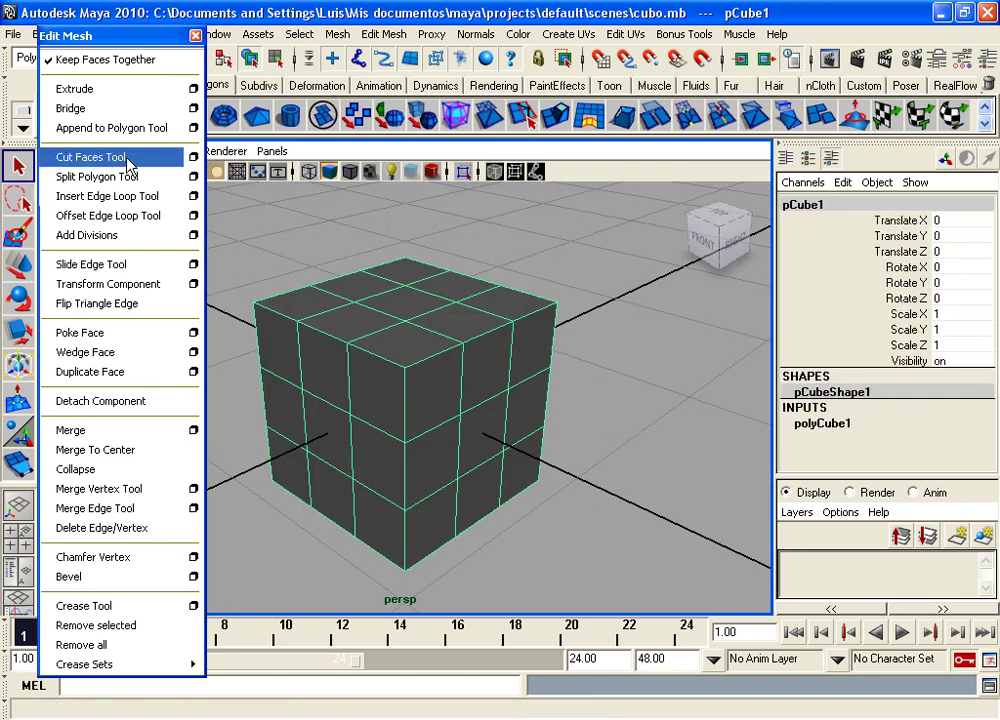
{"action": "mouse_move", "coordinate": [395, 410]}
{"action": "left_mouse_down", "text": "alt"}
{"action": "mouse_move", "coordinate": [420, 380]}
{"action": "mouse_move", "coordinate": [350, 402]}
{"action": "mouse_move", "coordinate": [415, 324]}
{"action": "mouse_move", "coordinate": [386, 308]}
{"action": "mouse_move", "coordinate": [425, 325]}
{"action": "left_mouse_up", "text": "alt"}
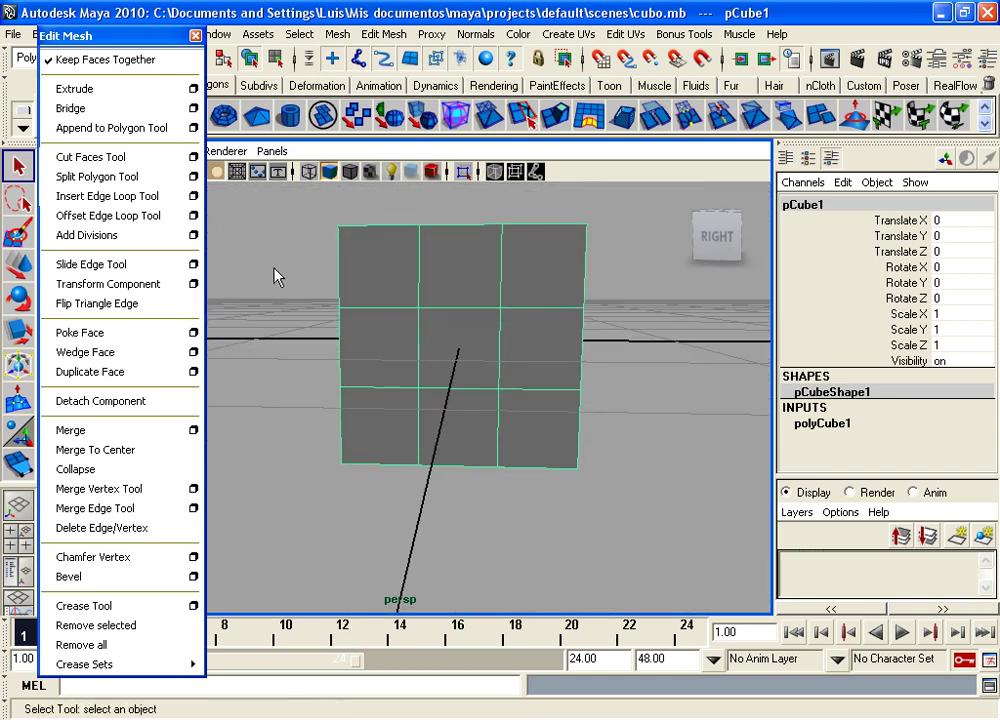
{"action": "left_click_drag", "start_coordinate": [575, 400], "coordinate": [705, 437], "text": "alt"}
{"action": "middle_click_drag", "start_coordinate": [468, 336], "coordinate": [474, 340], "text": "alt"}
{"action": "left_click_drag", "start_coordinate": [474, 340], "coordinate": [462, 342], "text": "alt"}
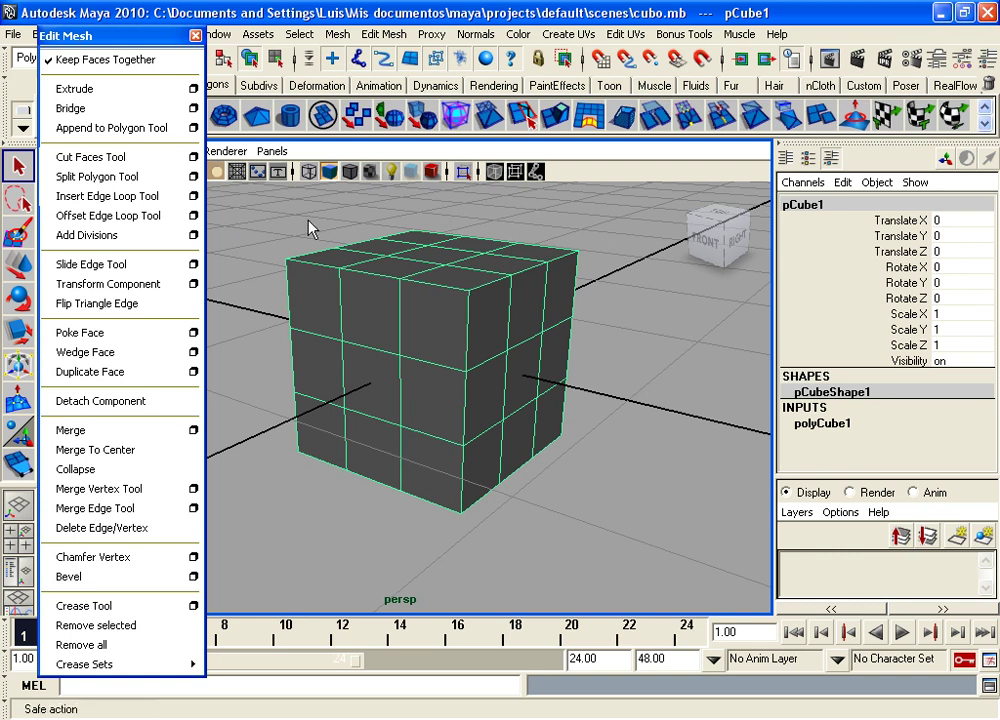
{"action": "left_click", "coordinate": [97, 158]}
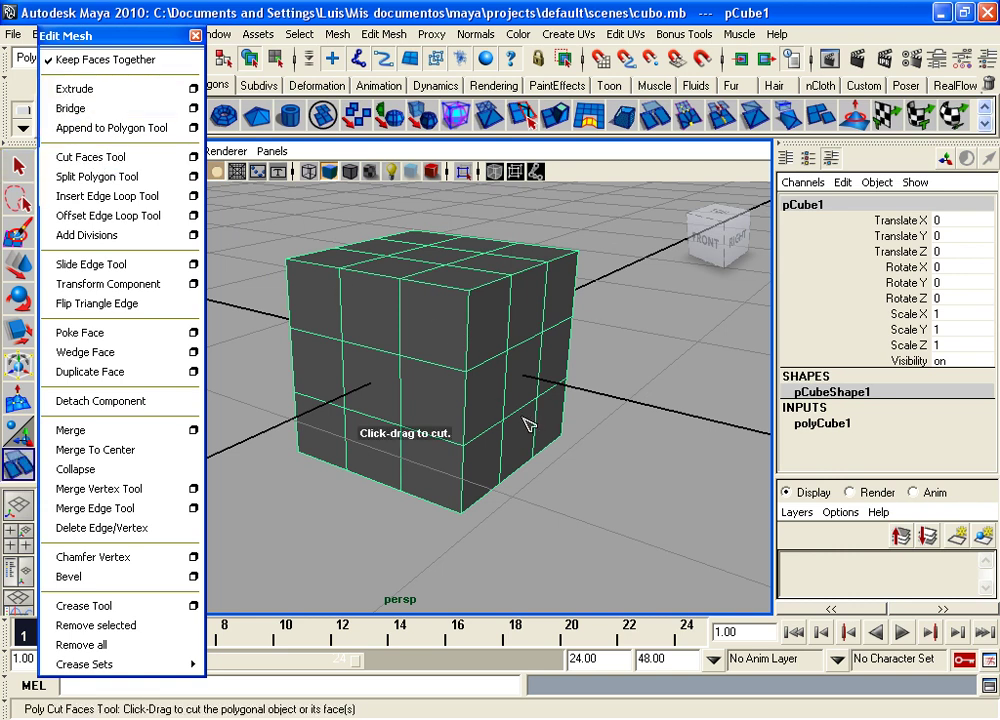
{"action": "mouse_move", "coordinate": [447, 390]}
{"action": "left_mouse_down"}
{"action": "mouse_move", "coordinate": [472, 383]}
{"action": "mouse_move", "coordinate": [477, 428]}
{"action": "mouse_move", "coordinate": [473, 420]}
{"action": "left_mouse_up"}
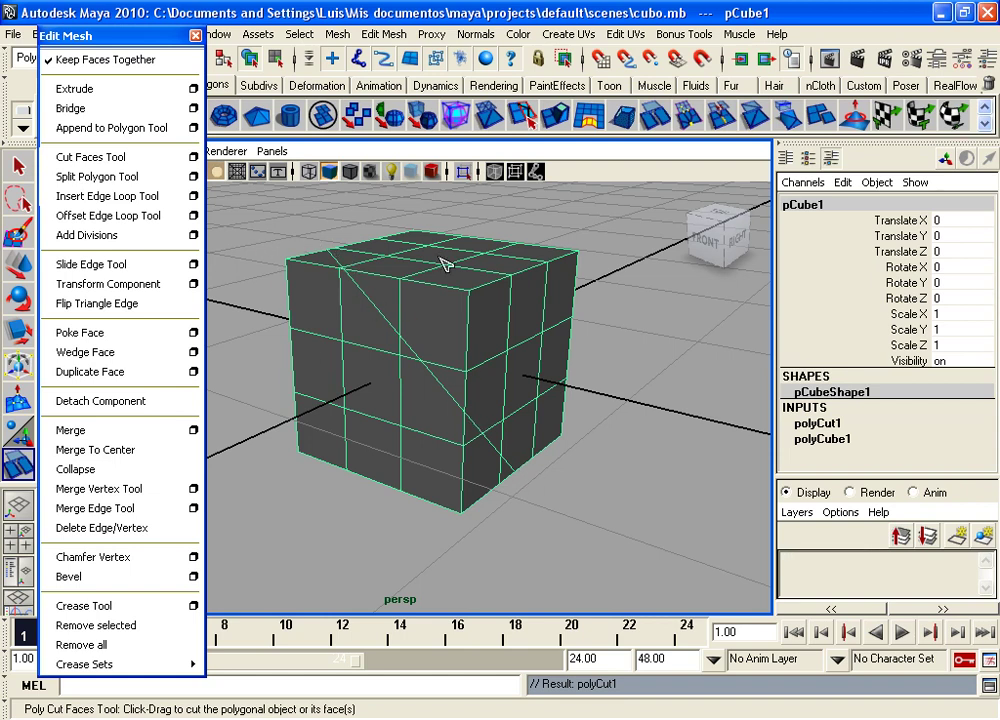
{"action": "left_click", "coordinate": [18, 165]}
{"action": "mouse_move", "coordinate": [460, 401]}
{"action": "left_mouse_down", "text": "alt"}
{"action": "mouse_move", "coordinate": [261, 395]}
{"action": "mouse_move", "coordinate": [258, 366]}
{"action": "mouse_move", "coordinate": [301, 292]}
{"action": "mouse_move", "coordinate": [384, 306]}
{"action": "mouse_move", "coordinate": [603, 393]}
{"action": "mouse_move", "coordinate": [315, 315]}
{"action": "mouse_move", "coordinate": [509, 319]}
{"action": "mouse_move", "coordinate": [431, 357]}
{"action": "mouse_move", "coordinate": [562, 313]}
{"action": "mouse_move", "coordinate": [500, 315]}
{"action": "mouse_move", "coordinate": [446, 455]}
{"action": "mouse_move", "coordinate": [335, 350]}
{"action": "mouse_move", "coordinate": [289, 352]}
{"action": "mouse_move", "coordinate": [462, 357]}
{"action": "left_mouse_up", "text": "alt"}
{"action": "key", "text": "space"}
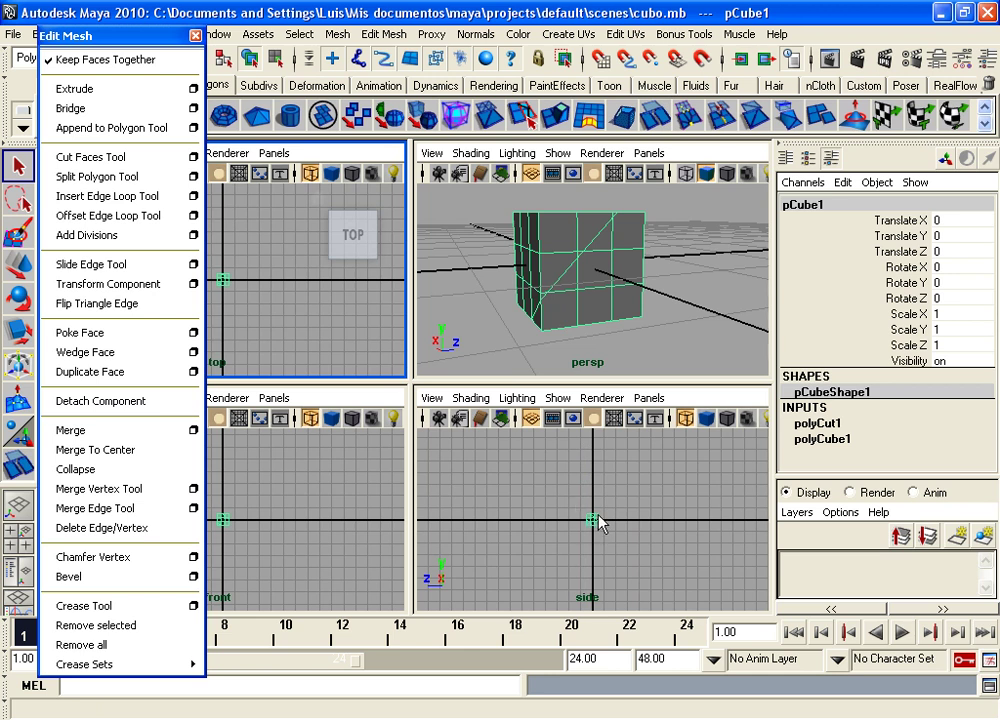
- Undo the earlier cut and frame the whole cube in a maximised, shaded side view
{"action": "key", "text": "space"}
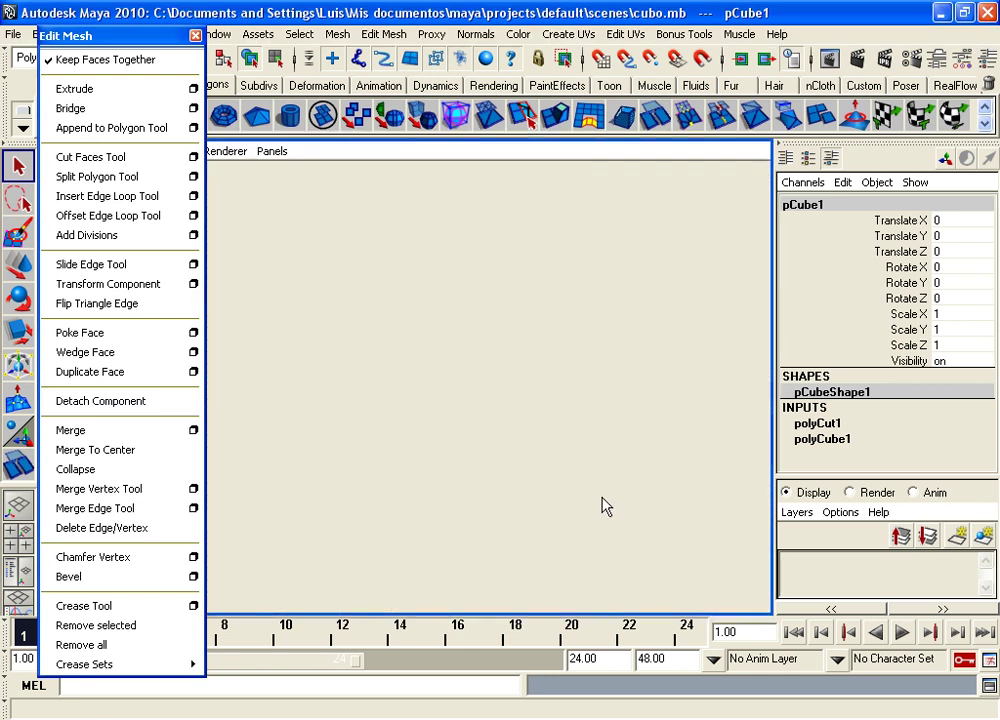
{"action": "key", "text": "5"}
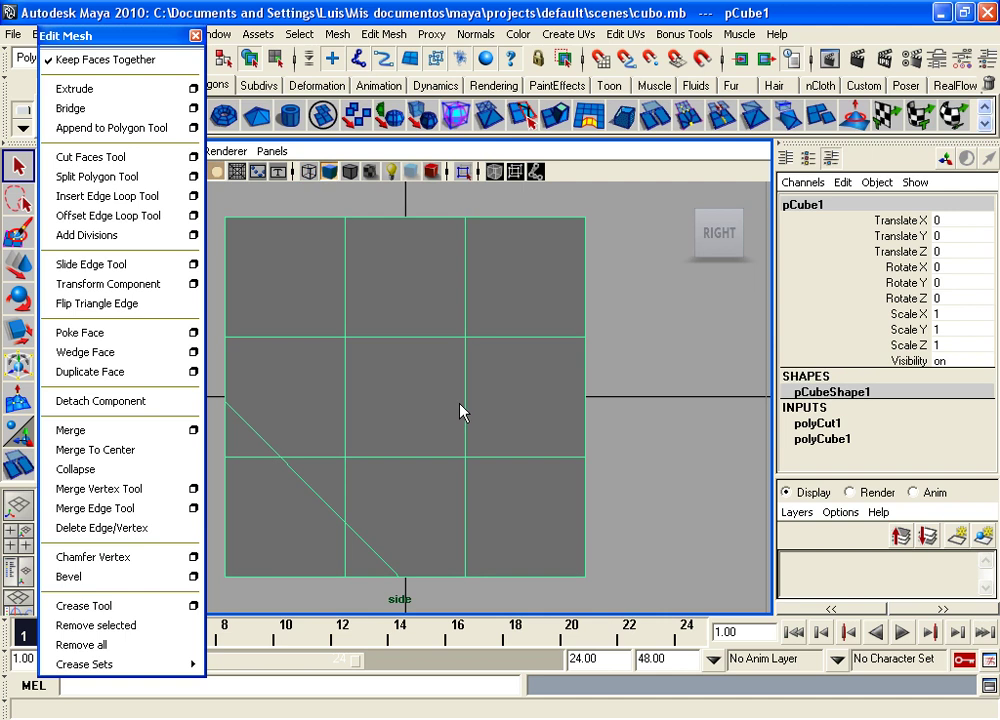
{"action": "key", "text": "ctrl+z"}
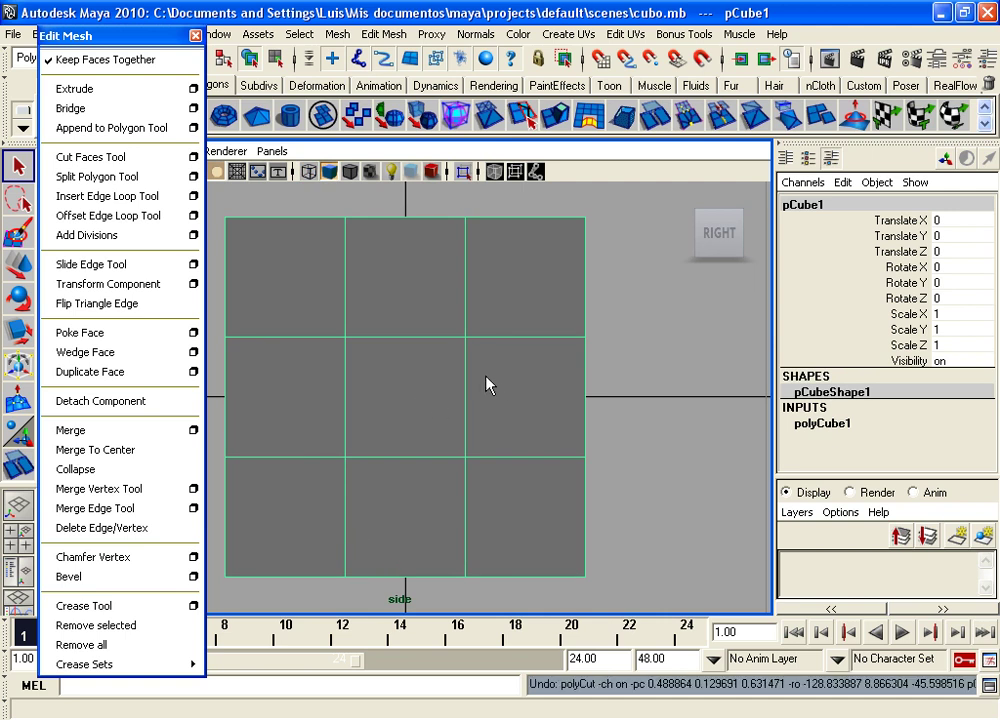
{"action": "middle_click_drag", "start_coordinate": [485, 385], "coordinate": [484, 350], "text": "alt"}
{"action": "mouse_move", "coordinate": [580, 335]}
{"action": "right_mouse_down", "text": "alt"}
{"action": "mouse_move", "coordinate": [402, 312]}
{"action": "mouse_move", "coordinate": [514, 341]}
{"action": "right_mouse_up", "text": "alt"}
{"action": "middle_click_drag", "start_coordinate": [514, 341], "coordinate": [462, 304], "text": "alt"}
{"action": "right_click_drag", "start_coordinate": [462, 304], "coordinate": [462, 335], "text": "alt"}
{"action": "middle_click_drag", "start_coordinate": [462, 335], "coordinate": [462, 323], "text": "alt"}
{"action": "right_click_drag", "start_coordinate": [462, 323], "coordinate": [500, 328], "text": "alt"}
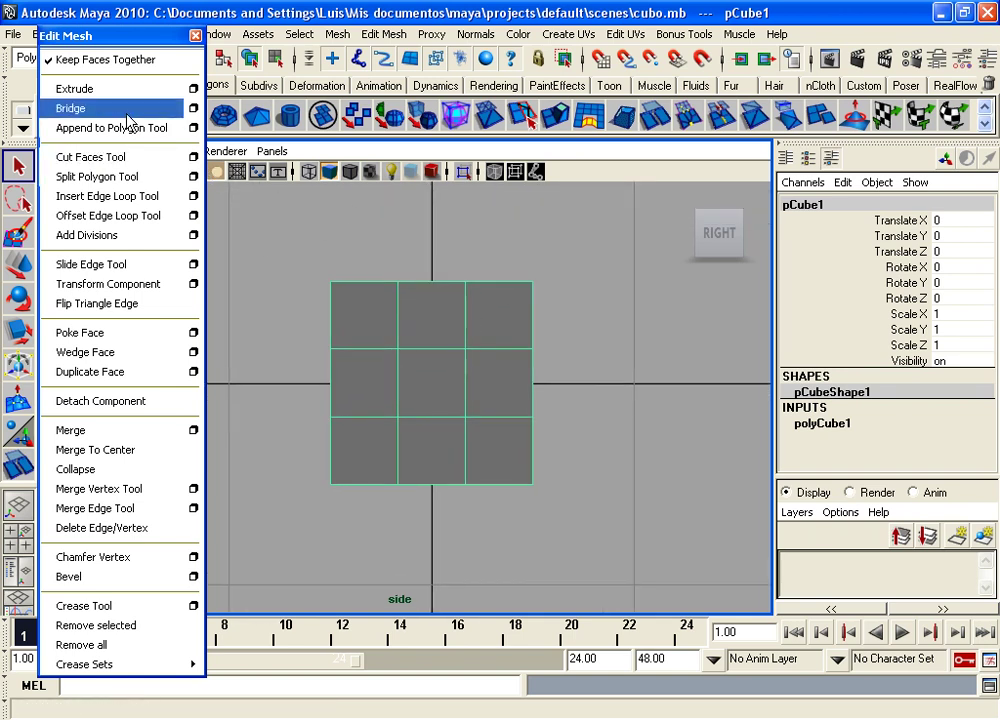
- Drag a new diagonal Cut Faces slice in the side view, then orbit the perspective view to inspect it
{"action": "left_click", "coordinate": [77, 158]}
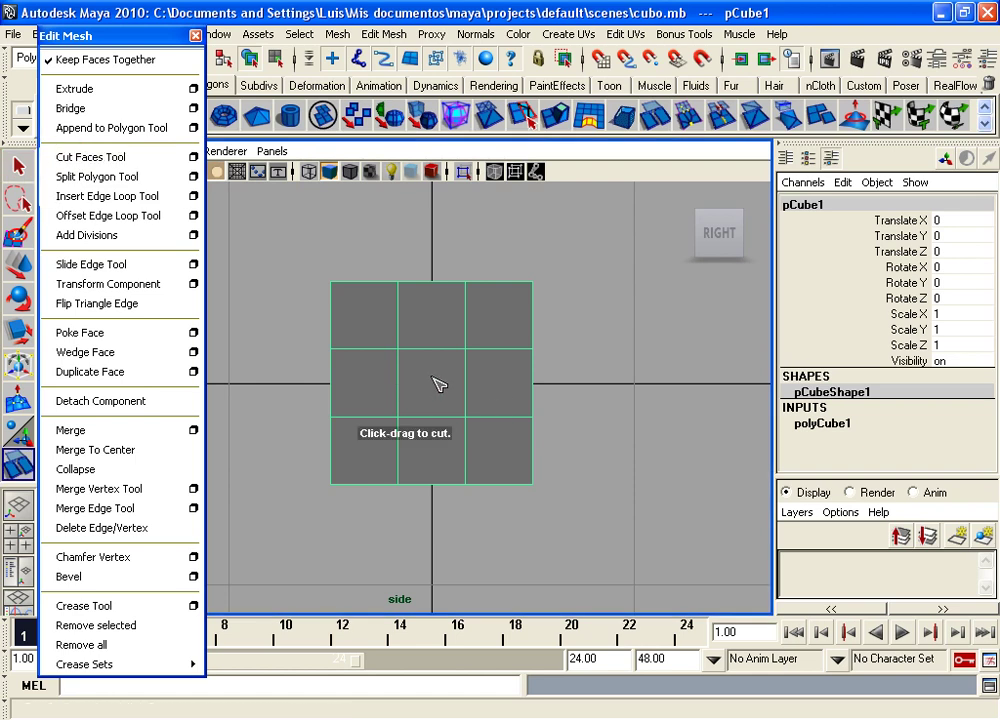
{"action": "mouse_move", "coordinate": [433, 318]}
{"action": "left_mouse_down"}
{"action": "mouse_move", "coordinate": [461, 296]}
{"action": "mouse_move", "coordinate": [476, 323]}
{"action": "mouse_move", "coordinate": [436, 400]}
{"action": "mouse_move", "coordinate": [511, 357]}
{"action": "mouse_move", "coordinate": [520, 319]}
{"action": "mouse_move", "coordinate": [509, 385]}
{"action": "mouse_move", "coordinate": [527, 370]}
{"action": "mouse_move", "coordinate": [522, 377]}
{"action": "left_mouse_up"}
{"action": "key", "text": "space"}
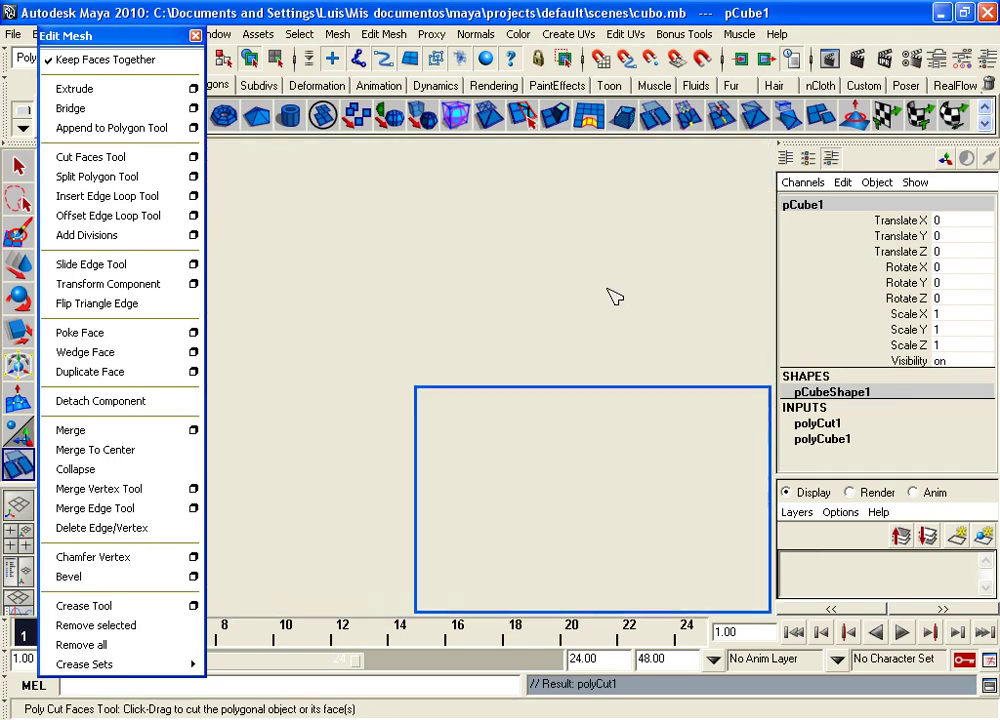
{"action": "key", "text": "space"}
{"action": "mouse_move", "coordinate": [500, 317]}
{"action": "left_mouse_down", "text": "alt"}
{"action": "mouse_move", "coordinate": [362, 346]}
{"action": "mouse_move", "coordinate": [499, 382]}
{"action": "mouse_move", "coordinate": [415, 292]}
{"action": "mouse_move", "coordinate": [453, 319]}
{"action": "mouse_move", "coordinate": [308, 304]}
{"action": "mouse_move", "coordinate": [361, 344]}
{"action": "mouse_move", "coordinate": [319, 342]}
{"action": "mouse_move", "coordinate": [442, 353]}
{"action": "mouse_move", "coordinate": [647, 395]}
{"action": "mouse_move", "coordinate": [489, 289]}
{"action": "left_mouse_up", "text": "alt"}
{"action": "right_click_drag", "start_coordinate": [489, 289], "coordinate": [424, 319], "text": "alt"}
{"action": "left_click_drag", "start_coordinate": [424, 319], "coordinate": [511, 415], "text": "alt"}
{"action": "mouse_move", "coordinate": [389, 285]}
{"action": "left_mouse_down", "text": "alt"}
{"action": "mouse_move", "coordinate": [402, 335]}
{"action": "mouse_move", "coordinate": [475, 346]}
{"action": "mouse_move", "coordinate": [424, 357]}
{"action": "mouse_move", "coordinate": [531, 339]}
{"action": "mouse_move", "coordinate": [406, 337]}
{"action": "mouse_move", "coordinate": [453, 247]}
{"action": "mouse_move", "coordinate": [433, 425]}
{"action": "mouse_move", "coordinate": [478, 368]}
{"action": "mouse_move", "coordinate": [344, 391]}
{"action": "mouse_move", "coordinate": [328, 364]}
{"action": "mouse_move", "coordinate": [462, 287]}
{"action": "mouse_move", "coordinate": [529, 364]}
{"action": "mouse_move", "coordinate": [458, 393]}
{"action": "mouse_move", "coordinate": [437, 328]}
{"action": "mouse_move", "coordinate": [421, 415]}
{"action": "mouse_move", "coordinate": [444, 392]}
{"action": "mouse_move", "coordinate": [440, 379]}
{"action": "mouse_move", "coordinate": [441, 390]}
{"action": "left_mouse_up", "text": "alt"}
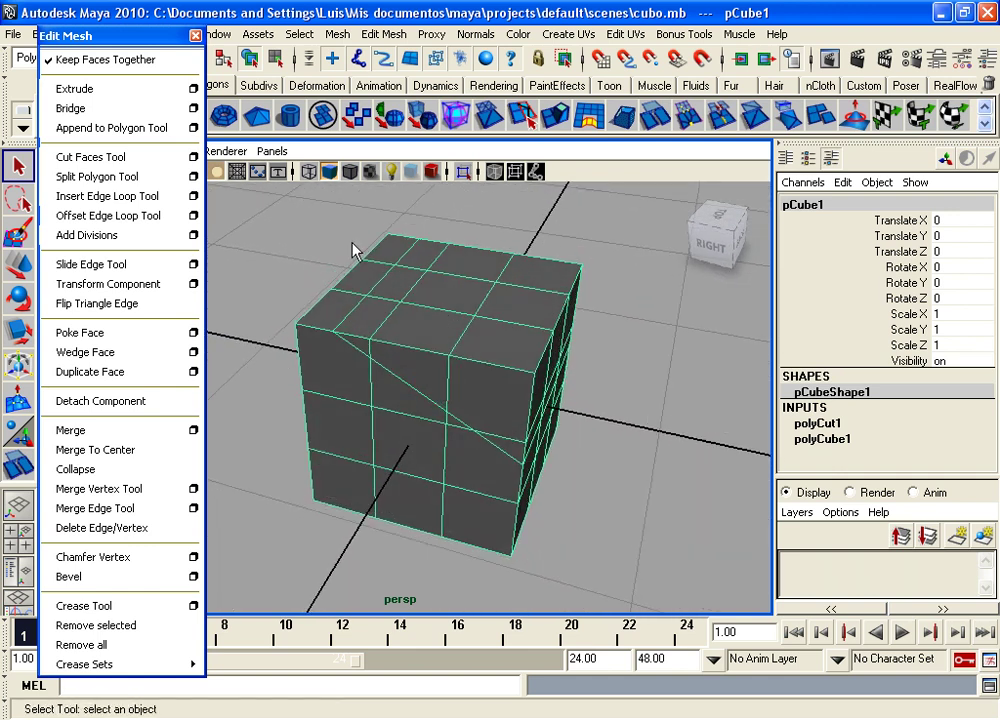
- Undo the diagonal cut and zoom in so the cube's top fills the view
{"action": "key", "text": "ctrl+z"}
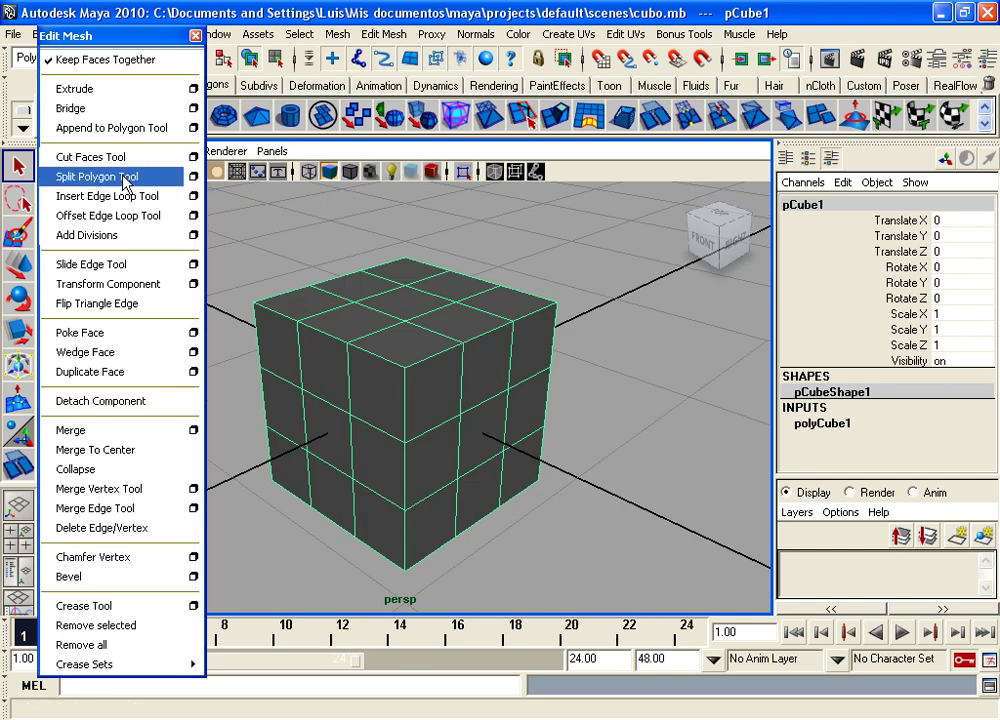
{"action": "left_click_drag", "start_coordinate": [420, 342], "coordinate": [415, 335], "text": "alt"}
{"action": "middle_click_drag", "start_coordinate": [415, 335], "coordinate": [443, 294], "text": "alt"}
{"action": "mouse_move", "coordinate": [443, 294]}
{"action": "left_mouse_down", "text": "alt"}
{"action": "mouse_move", "coordinate": [471, 305]}
{"action": "mouse_move", "coordinate": [420, 319]}
{"action": "mouse_move", "coordinate": [444, 308]}
{"action": "mouse_move", "coordinate": [435, 299]}
{"action": "mouse_move", "coordinate": [416, 348]}
{"action": "left_mouse_up", "text": "alt"}
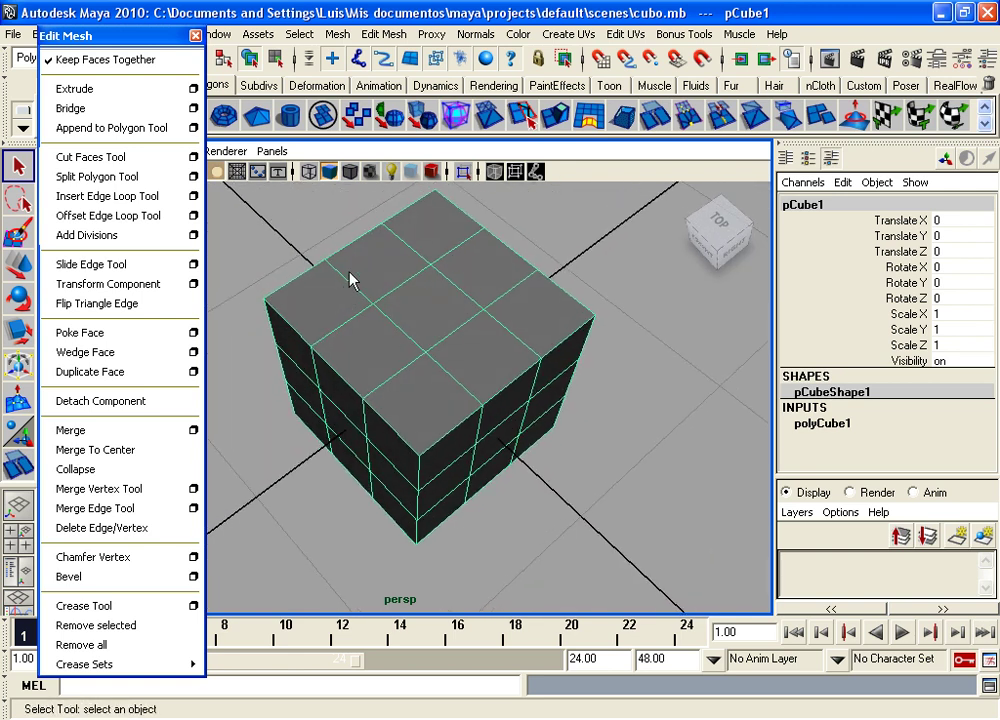
{"action": "mouse_move", "coordinate": [457, 387]}
{"action": "left_mouse_down", "text": "alt"}
{"action": "mouse_move", "coordinate": [531, 395]}
{"action": "mouse_move", "coordinate": [467, 341]}
{"action": "mouse_move", "coordinate": [426, 330]}
{"action": "mouse_move", "coordinate": [413, 301]}
{"action": "left_mouse_up", "text": "alt"}
{"action": "scroll", "coordinate": [474, 318], "scroll_direction": "up", "scroll_amount": 3}
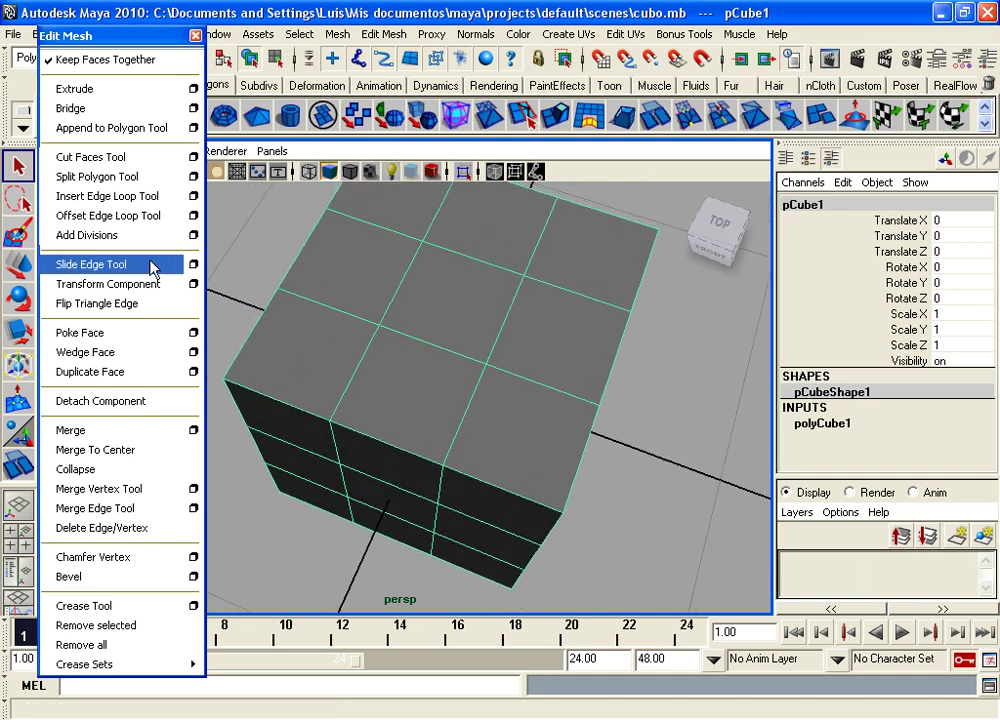
- Split the top face with an octagonal ring of edges (polySplit1) and commit it
{"action": "left_click", "coordinate": [127, 180]}
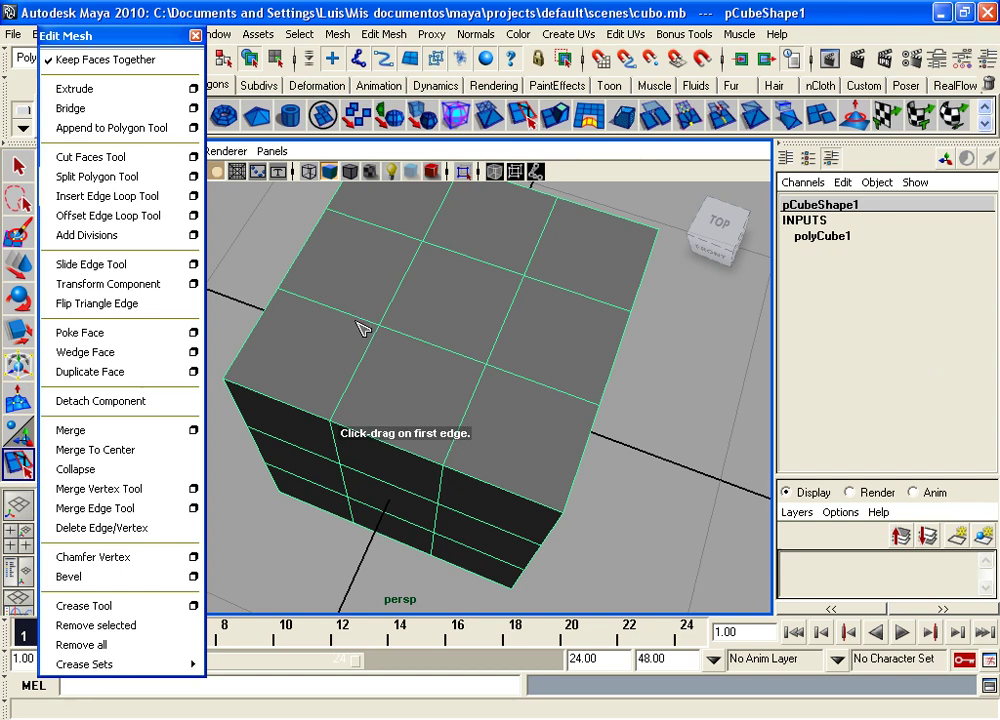
{"action": "left_click", "coordinate": [333, 308]}
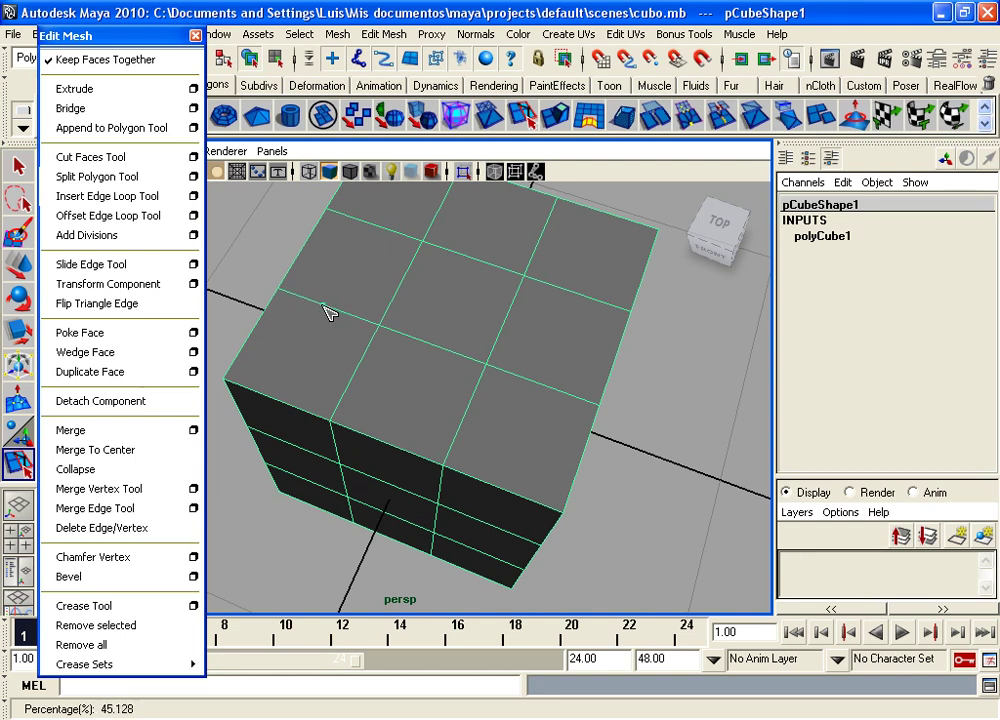
{"action": "left_click", "coordinate": [354, 374]}
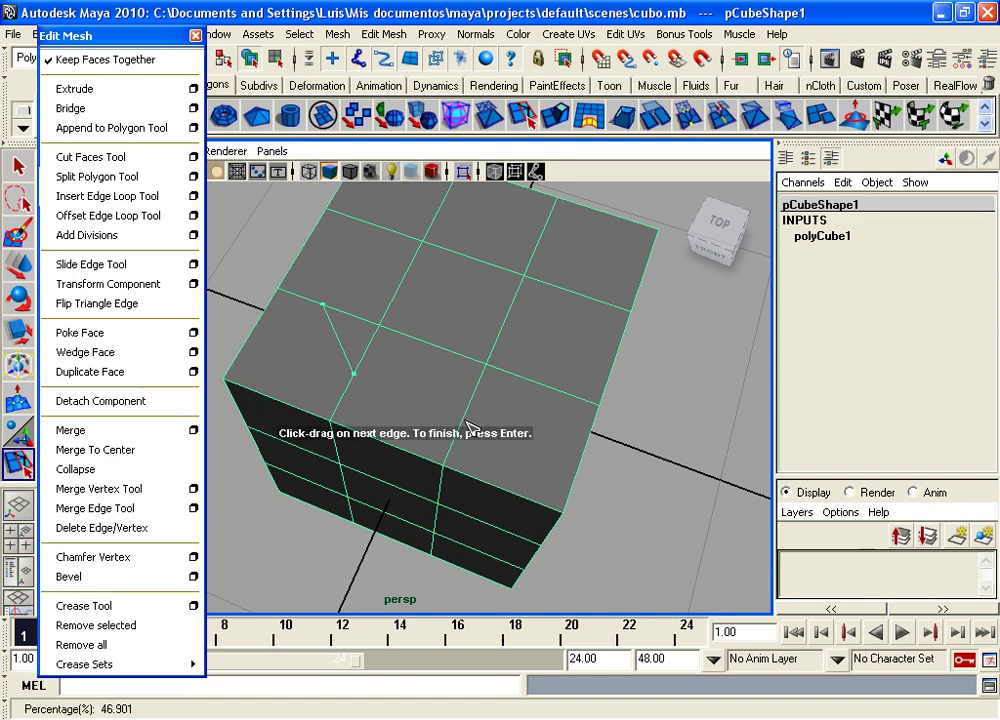
{"action": "left_click", "coordinate": [466, 424]}
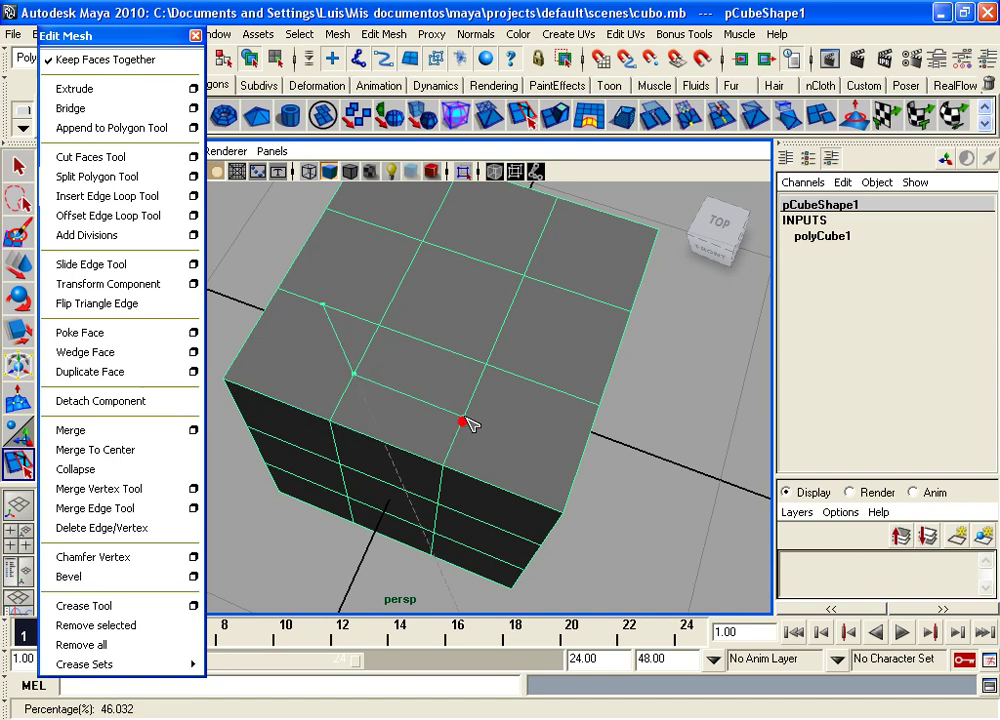
{"action": "left_click", "coordinate": [539, 383]}
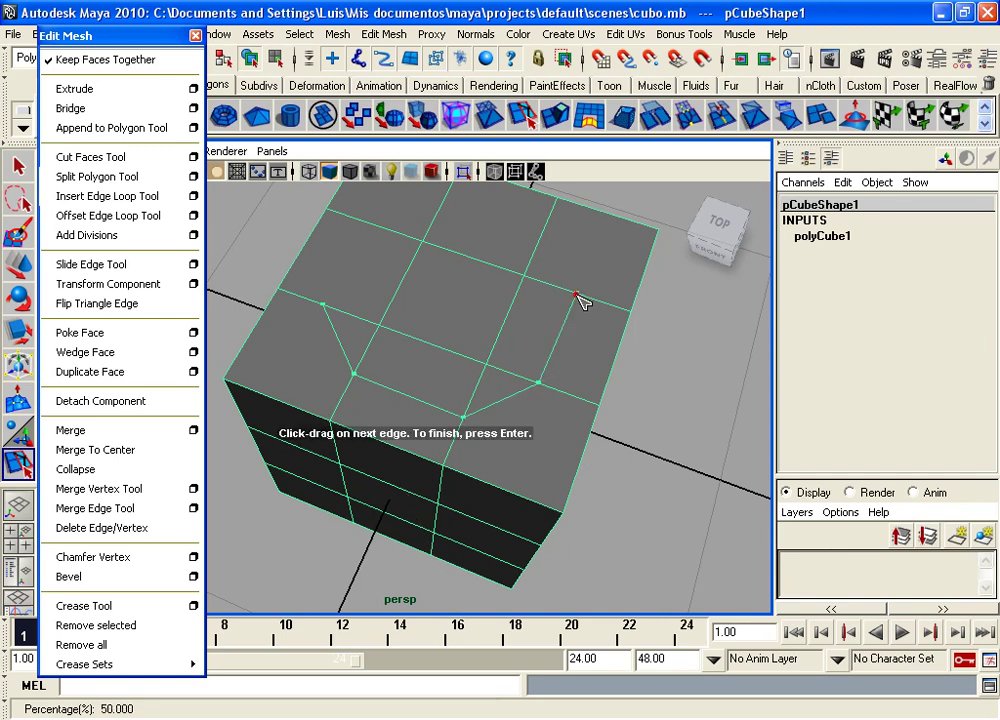
{"action": "left_click", "coordinate": [540, 233]}
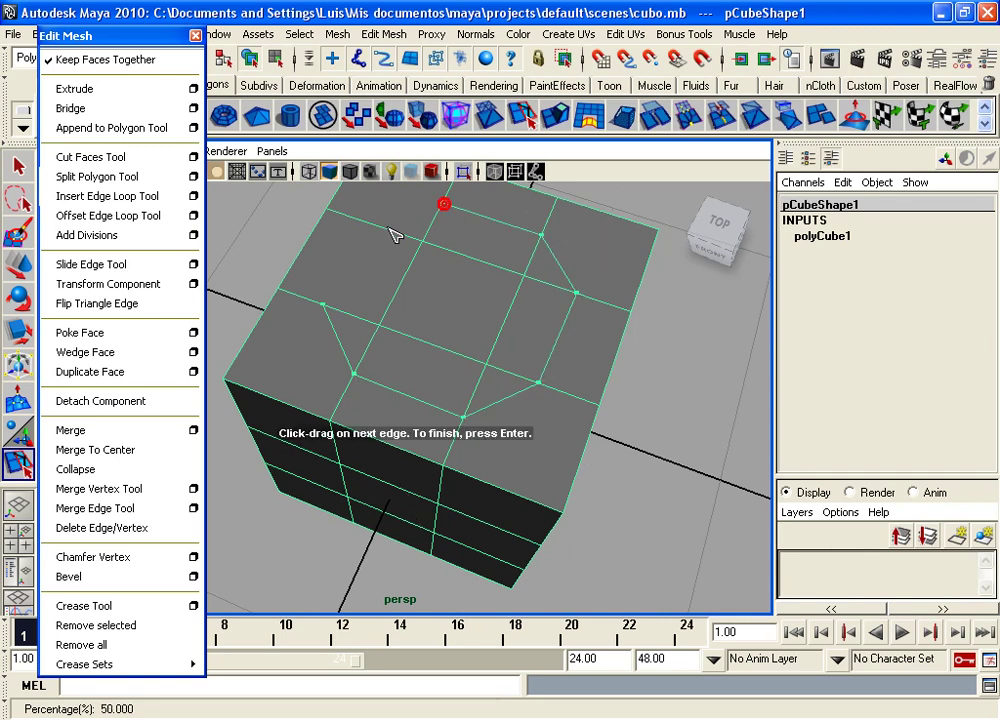
{"action": "left_click", "coordinate": [342, 311]}
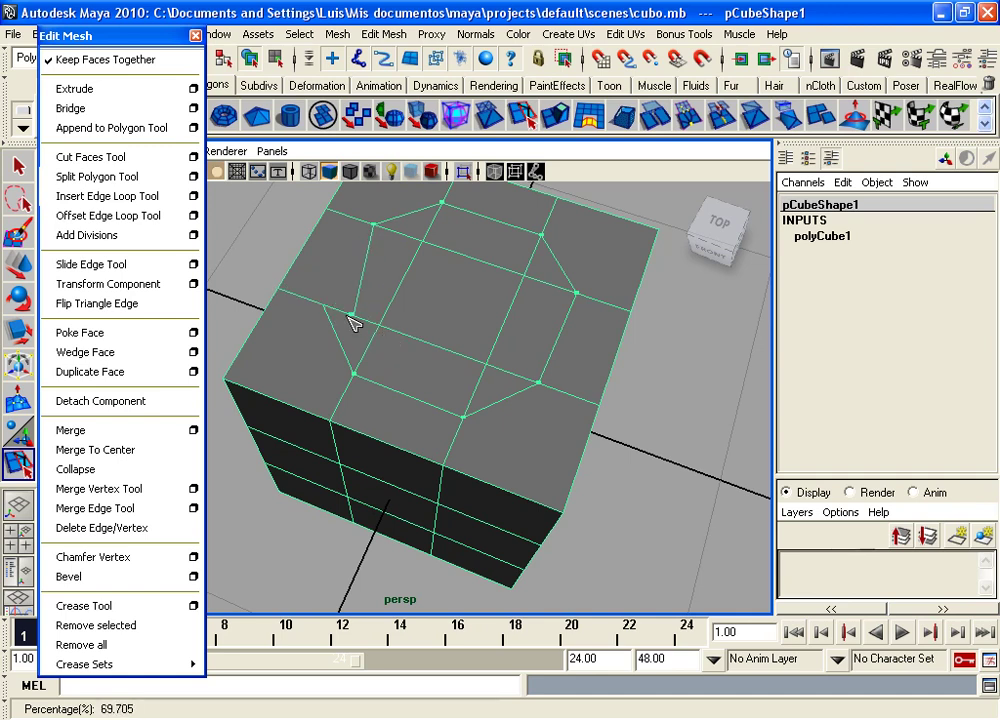
{"action": "left_click", "coordinate": [326, 307]}
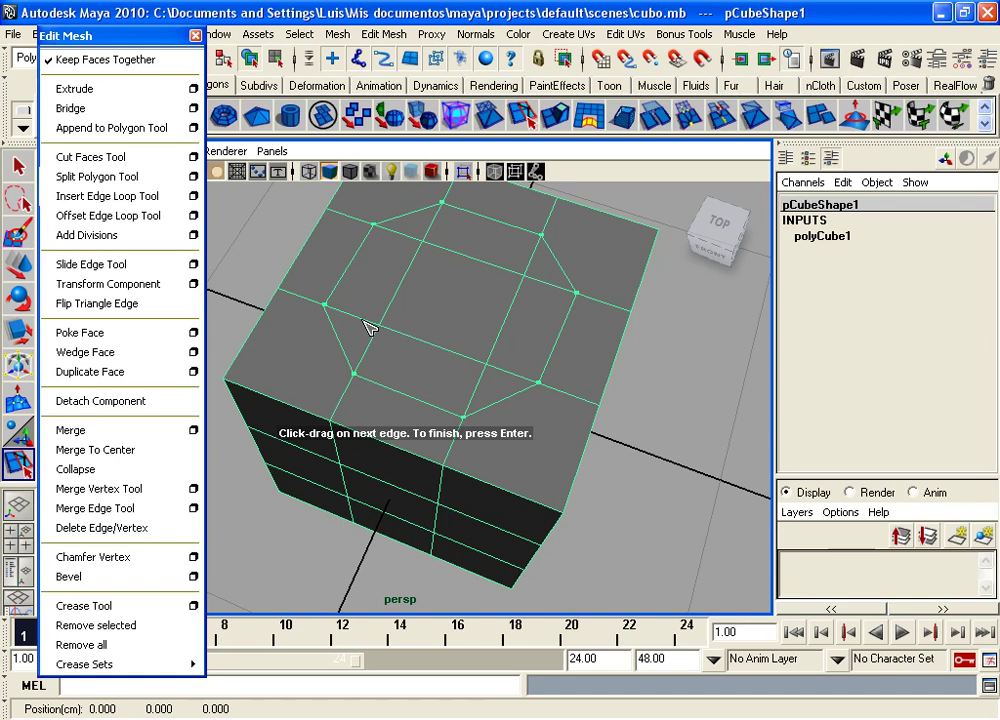
{"action": "key", "text": "Return"}
{"action": "mouse_move", "coordinate": [363, 328]}
{"action": "left_mouse_down", "text": "alt"}
{"action": "mouse_move", "coordinate": [440, 317]}
{"action": "mouse_move", "coordinate": [341, 288]}
{"action": "mouse_move", "coordinate": [353, 266]}
{"action": "mouse_move", "coordinate": [488, 301]}
{"action": "mouse_move", "coordinate": [527, 292]}
{"action": "mouse_move", "coordinate": [502, 395]}
{"action": "mouse_move", "coordinate": [357, 386]}
{"action": "mouse_move", "coordinate": [408, 330]}
{"action": "mouse_move", "coordinate": [496, 339]}
{"action": "mouse_move", "coordinate": [437, 328]}
{"action": "mouse_move", "coordinate": [468, 272]}
{"action": "mouse_move", "coordinate": [464, 364]}
{"action": "mouse_move", "coordinate": [384, 359]}
{"action": "mouse_move", "coordinate": [440, 375]}
{"action": "left_mouse_up", "text": "alt"}
{"action": "middle_click_drag", "start_coordinate": [440, 375], "coordinate": [427, 344], "text": "alt"}
{"action": "mouse_move", "coordinate": [427, 344]}
{"action": "left_mouse_down", "text": "alt"}
{"action": "mouse_move", "coordinate": [431, 312]}
{"action": "mouse_move", "coordinate": [462, 333]}
{"action": "mouse_move", "coordinate": [435, 308]}
{"action": "left_mouse_up", "text": "alt"}
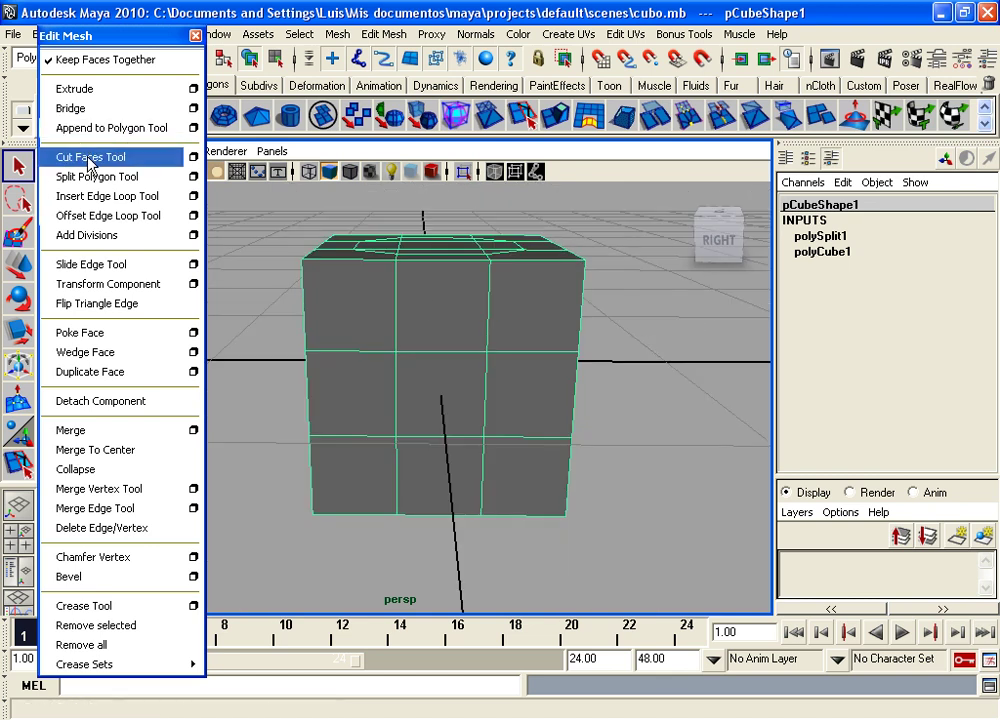
- Split the cube's front face with a closed octagonal ring of edges and commit it
{"action": "left_click", "coordinate": [75, 176]}
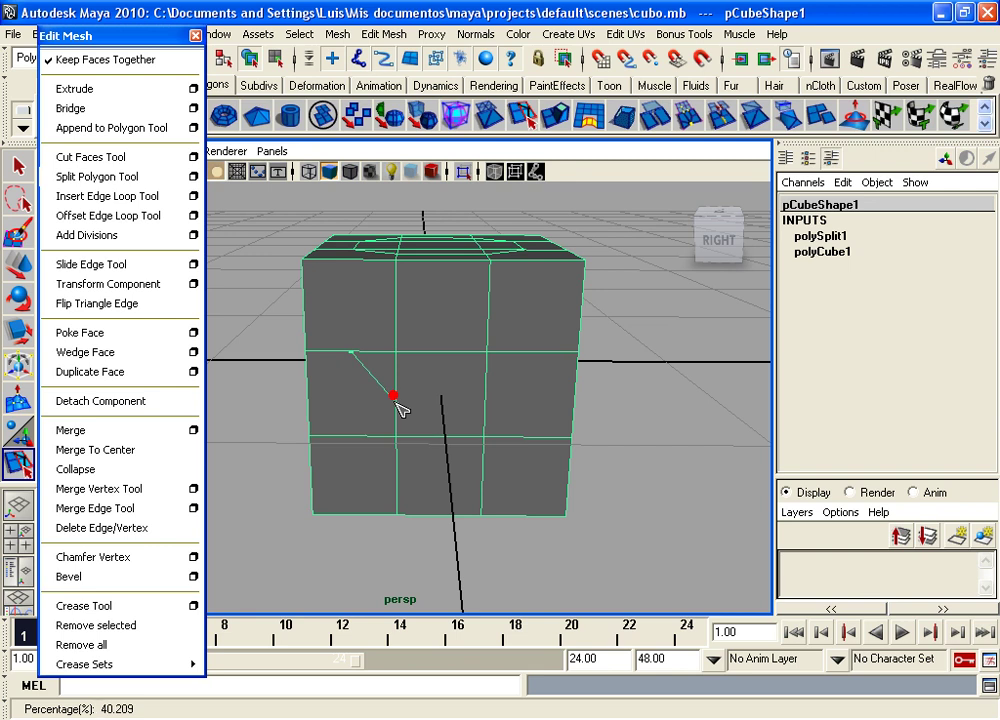
{"action": "left_click", "coordinate": [488, 400]}
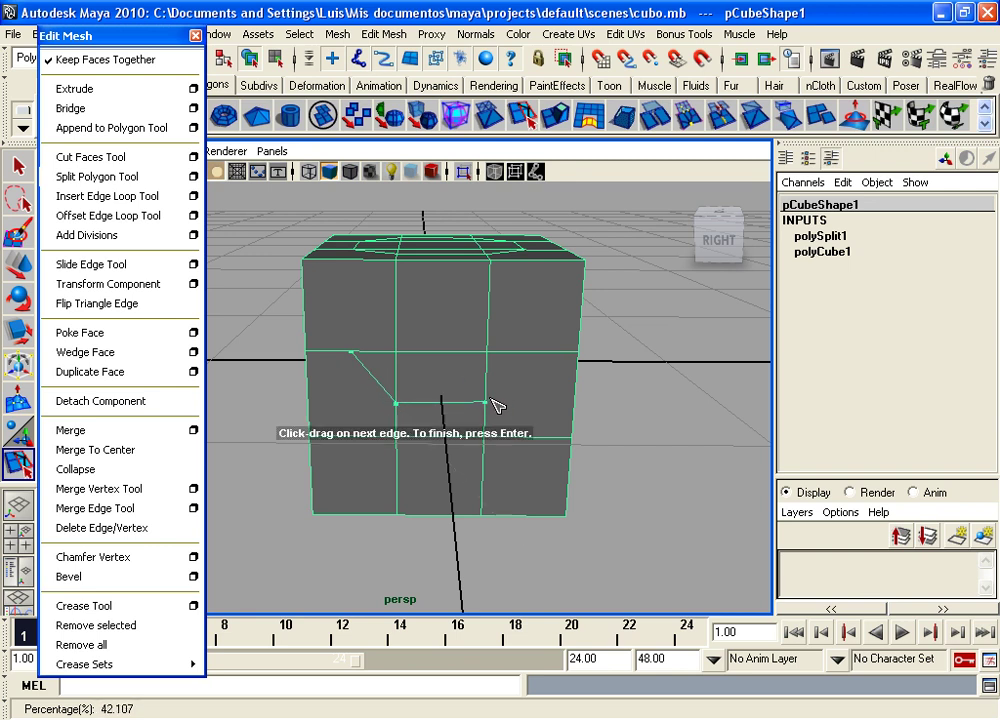
{"action": "left_click", "coordinate": [520, 350]}
{"action": "left_click_drag", "start_coordinate": [496, 308], "coordinate": [495, 316]}
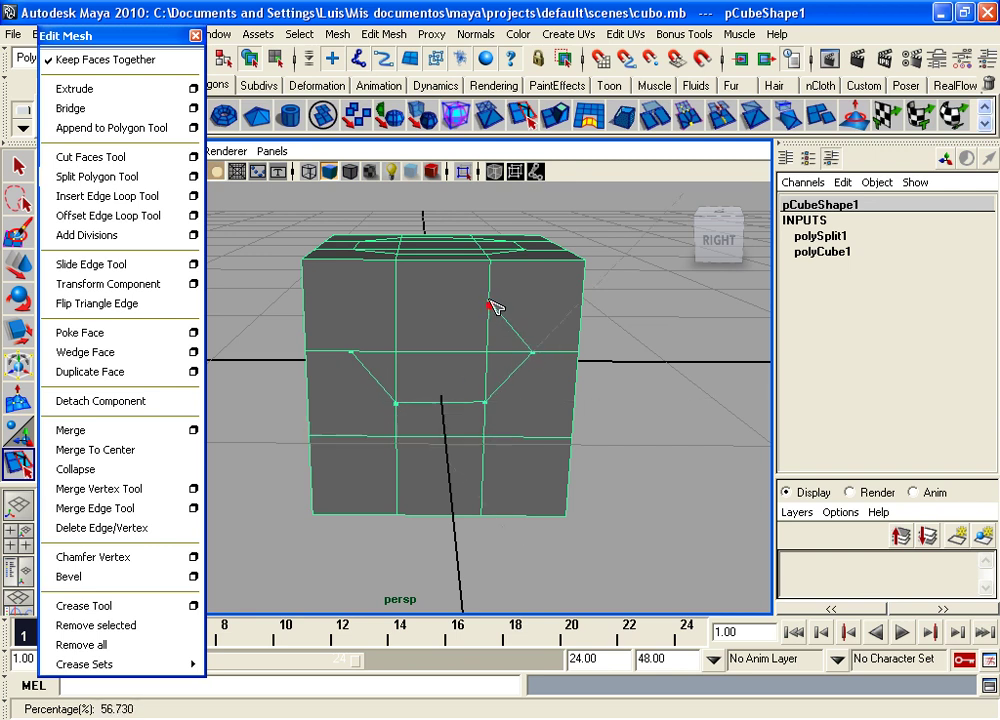
{"action": "left_click", "coordinate": [397, 307]}
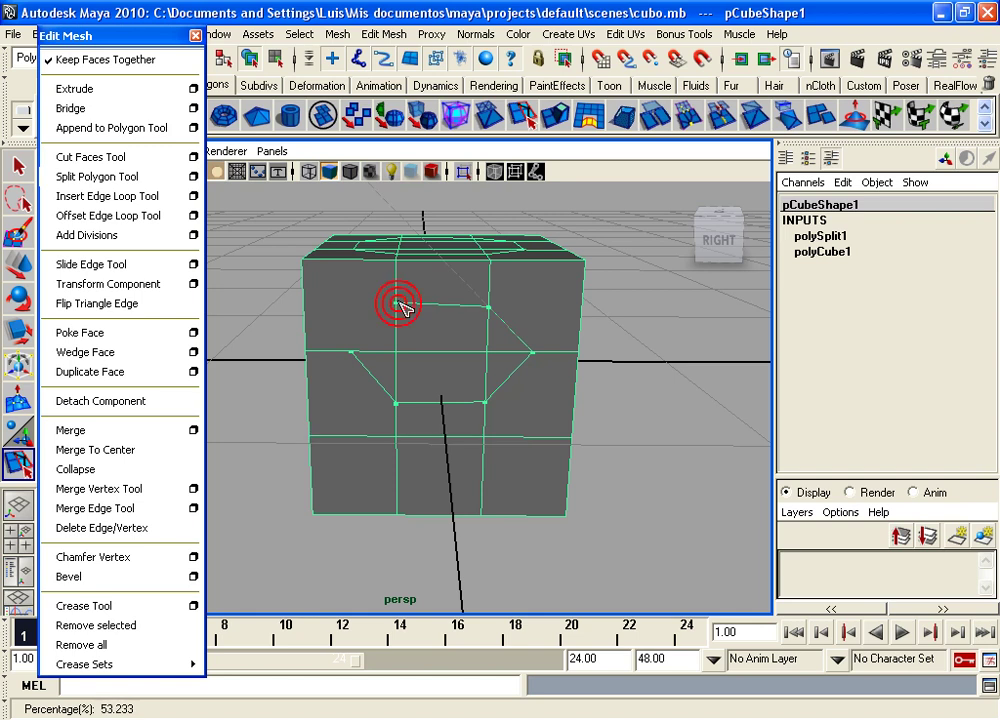
{"action": "left_click", "coordinate": [351, 351]}
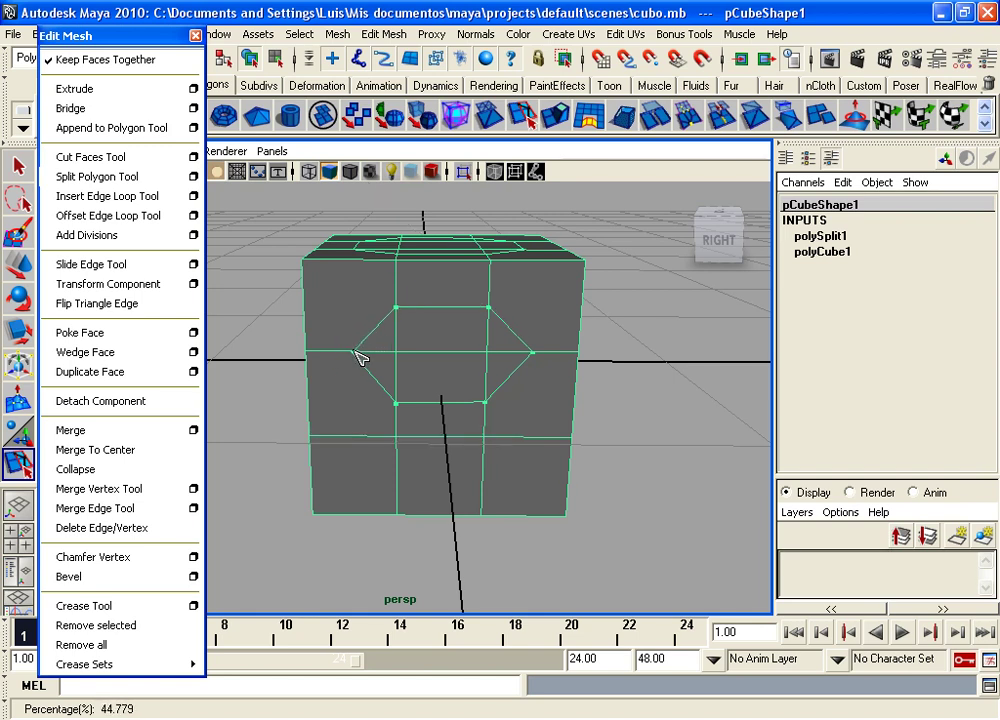
{"action": "key", "text": "Return"}
{"action": "mouse_move", "coordinate": [353, 353]}
{"action": "left_mouse_down", "text": "alt"}
{"action": "mouse_move", "coordinate": [565, 424]}
{"action": "mouse_move", "coordinate": [542, 446]}
{"action": "mouse_move", "coordinate": [527, 395]}
{"action": "mouse_move", "coordinate": [353, 424]}
{"action": "mouse_move", "coordinate": [542, 435]}
{"action": "mouse_move", "coordinate": [442, 386]}
{"action": "mouse_move", "coordinate": [466, 366]}
{"action": "mouse_move", "coordinate": [406, 412]}
{"action": "left_mouse_up", "text": "alt"}
{"action": "mouse_move", "coordinate": [386, 233]}
{"action": "left_mouse_down", "text": "alt"}
{"action": "mouse_move", "coordinate": [482, 352]}
{"action": "mouse_move", "coordinate": [481, 372]}
{"action": "left_mouse_up", "text": "alt"}
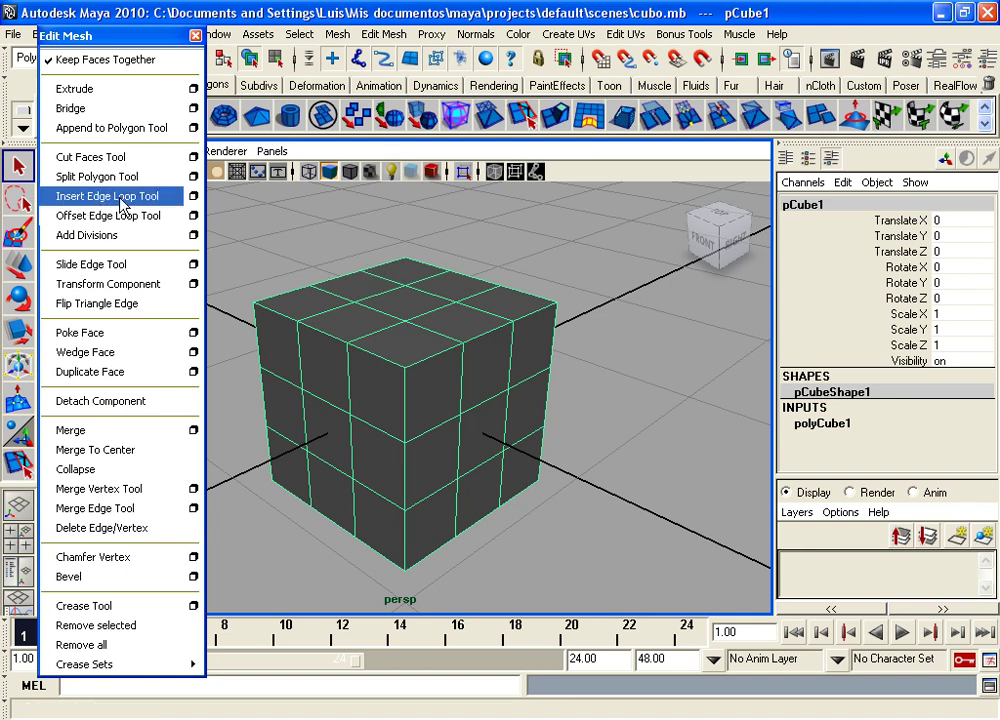
- Insert a single edge loop across the cube's middle band
{"action": "mouse_move", "coordinate": [520, 438]}
{"action": "left_mouse_down", "text": "alt"}
{"action": "mouse_move", "coordinate": [440, 420]}
{"action": "mouse_move", "coordinate": [441, 364]}
{"action": "mouse_move", "coordinate": [589, 350]}
{"action": "mouse_move", "coordinate": [453, 368]}
{"action": "mouse_move", "coordinate": [505, 371]}
{"action": "mouse_move", "coordinate": [313, 375]}
{"action": "left_mouse_up", "text": "alt"}
{"action": "mouse_move", "coordinate": [509, 376]}
{"action": "left_mouse_down", "text": "alt"}
{"action": "mouse_move", "coordinate": [437, 373]}
{"action": "mouse_move", "coordinate": [474, 378]}
{"action": "left_mouse_up", "text": "alt"}
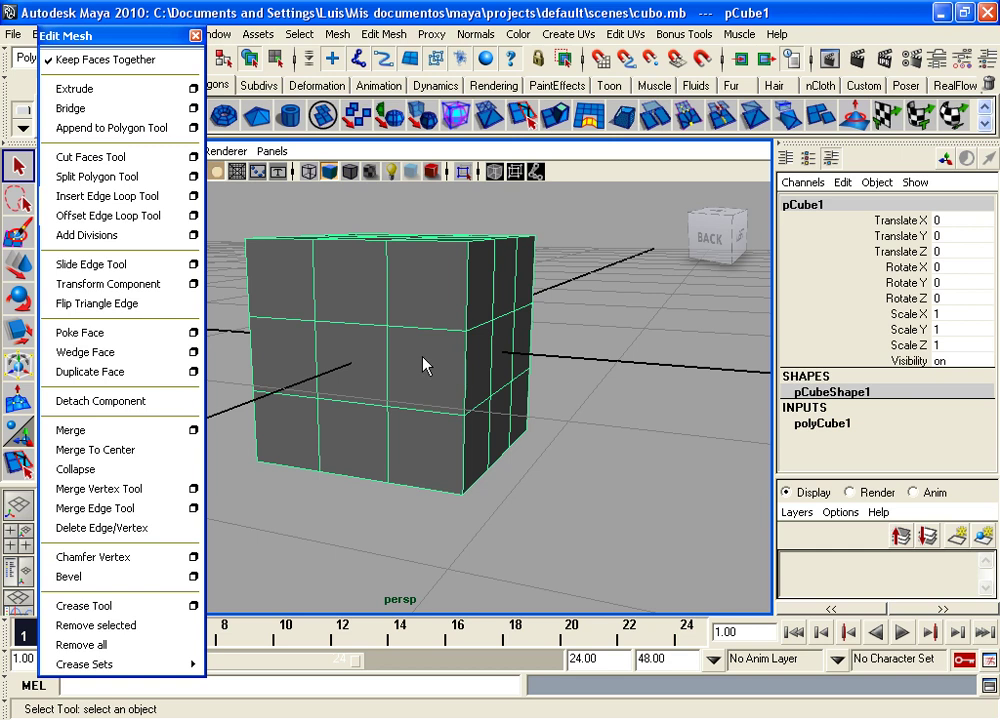
{"action": "mouse_move", "coordinate": [261, 346]}
{"action": "left_mouse_down", "text": "alt"}
{"action": "mouse_move", "coordinate": [281, 362]}
{"action": "mouse_move", "coordinate": [271, 360]}
{"action": "left_mouse_up", "text": "alt"}
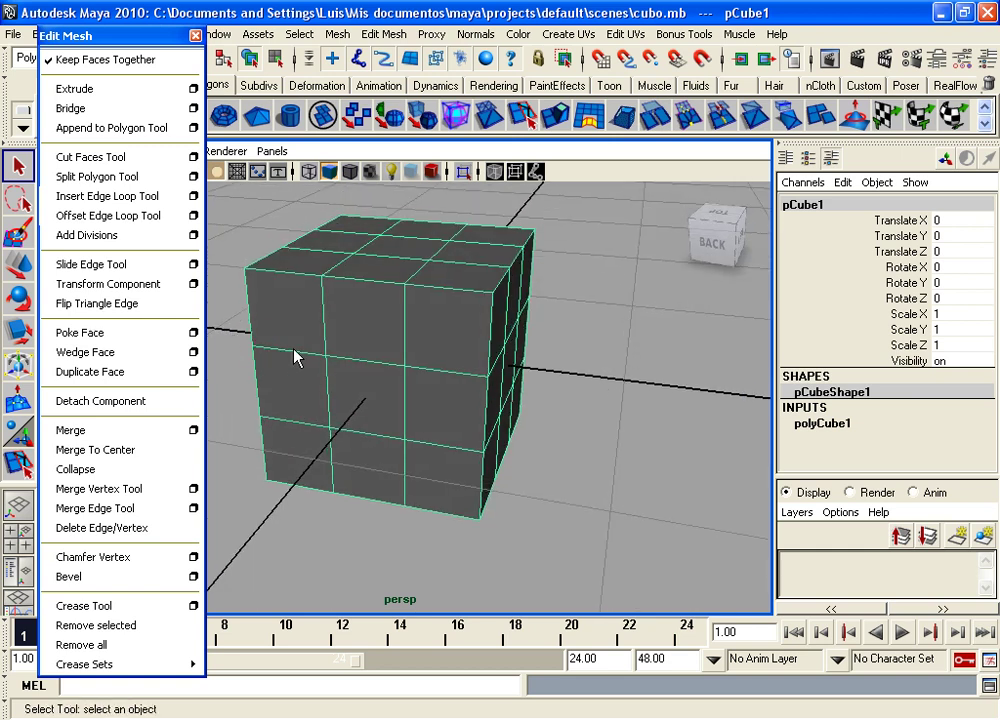
{"action": "mouse_move", "coordinate": [422, 375]}
{"action": "left_mouse_down", "text": "alt"}
{"action": "mouse_move", "coordinate": [308, 357]}
{"action": "mouse_move", "coordinate": [458, 343]}
{"action": "mouse_move", "coordinate": [247, 350]}
{"action": "left_mouse_up", "text": "alt"}
{"action": "mouse_move", "coordinate": [470, 333]}
{"action": "left_mouse_down", "text": "alt"}
{"action": "mouse_move", "coordinate": [359, 335]}
{"action": "mouse_move", "coordinate": [467, 342]}
{"action": "mouse_move", "coordinate": [311, 332]}
{"action": "mouse_move", "coordinate": [346, 339]}
{"action": "left_mouse_up", "text": "alt"}
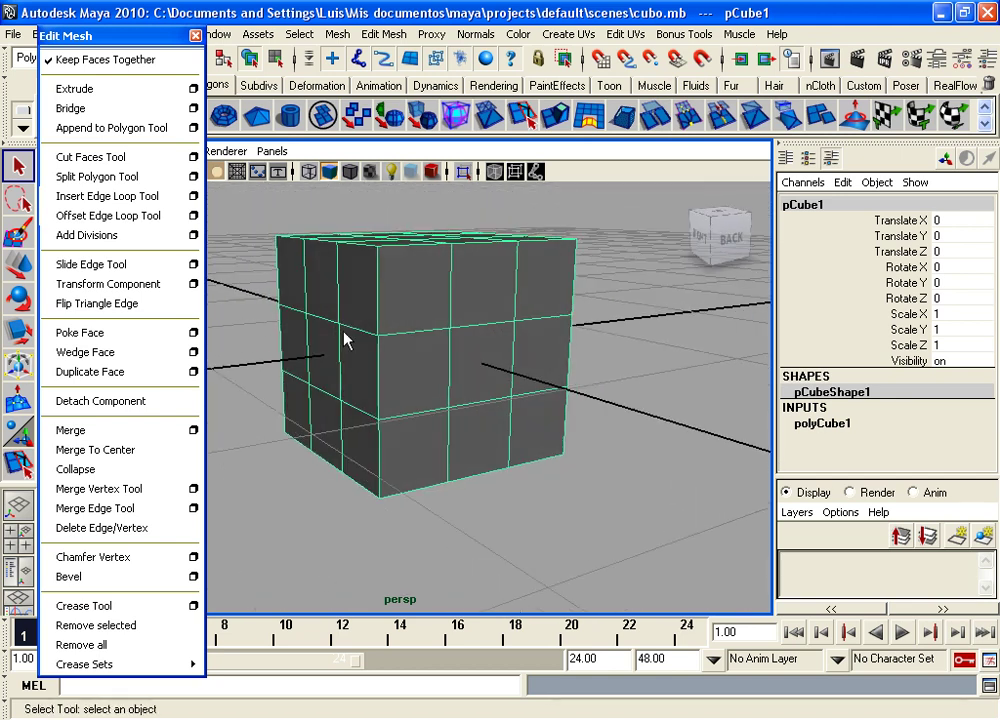
{"action": "left_click", "coordinate": [88, 196]}
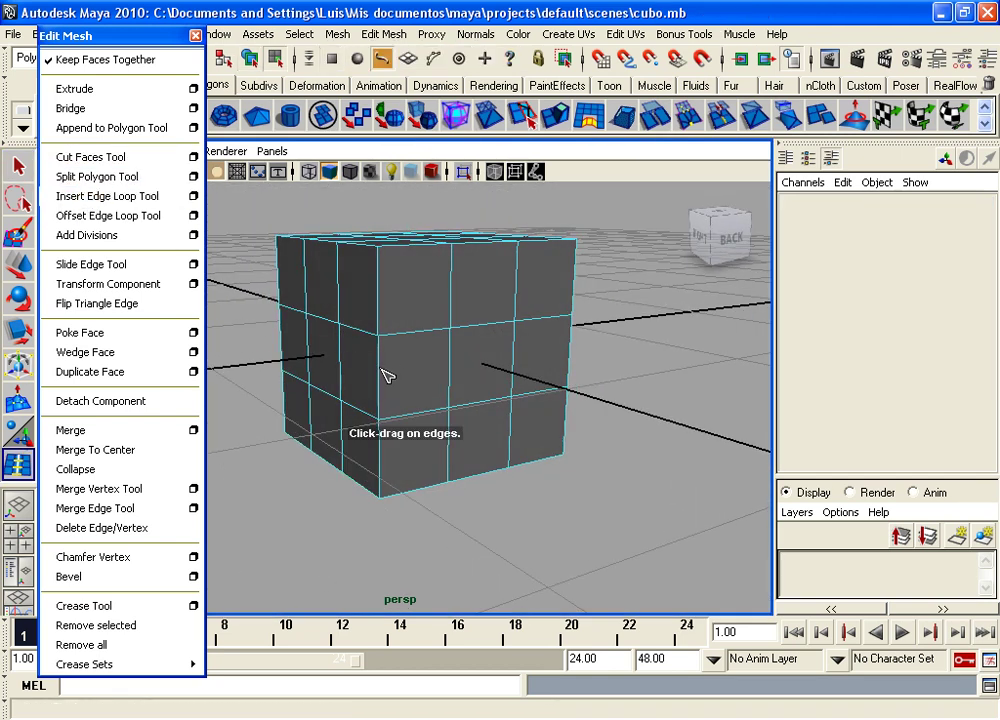
{"action": "left_click_drag", "start_coordinate": [385, 375], "coordinate": [385, 380]}
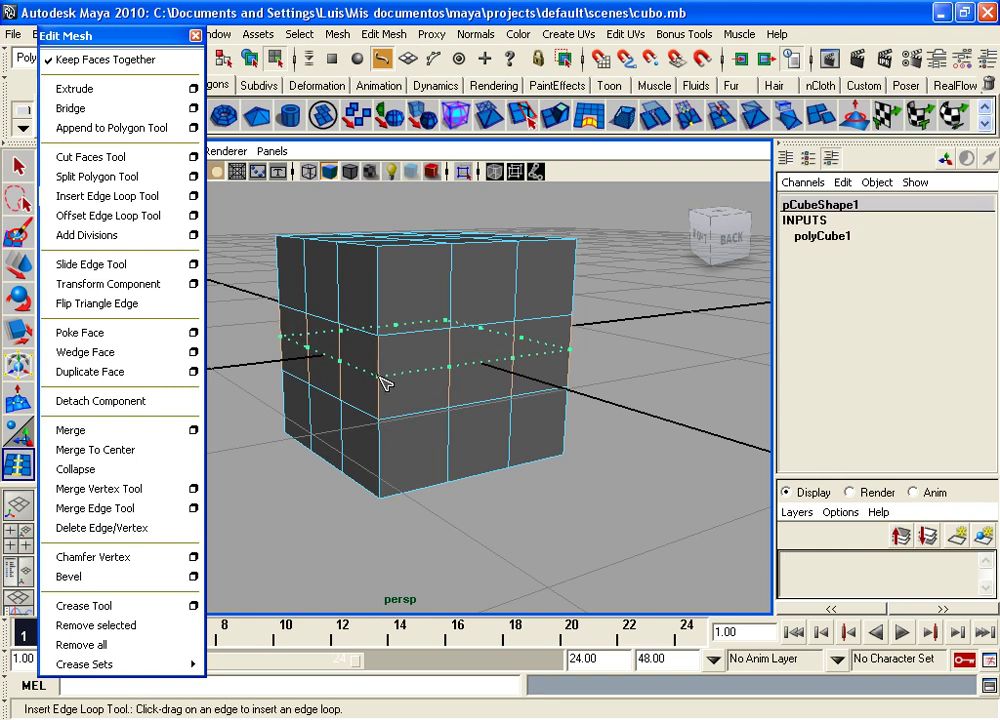
{"action": "left_click_drag", "start_coordinate": [385, 380], "coordinate": [384, 372]}
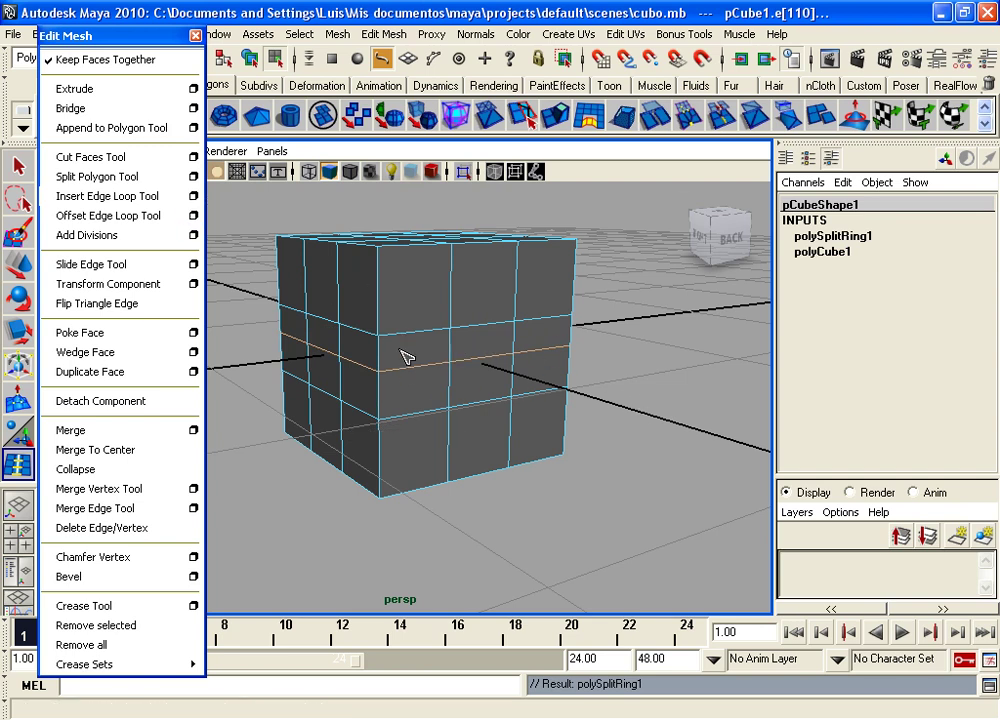
{"action": "left_click", "coordinate": [20, 167]}
- Set the Insert Edge Loop options to Multiple edge loops with Number 3
{"action": "mouse_move", "coordinate": [580, 401]}
{"action": "left_mouse_down", "text": "alt"}
{"action": "mouse_move", "coordinate": [458, 383]}
{"action": "mouse_move", "coordinate": [331, 401]}
{"action": "mouse_move", "coordinate": [424, 420]}
{"action": "mouse_move", "coordinate": [574, 415]}
{"action": "left_mouse_up", "text": "alt"}
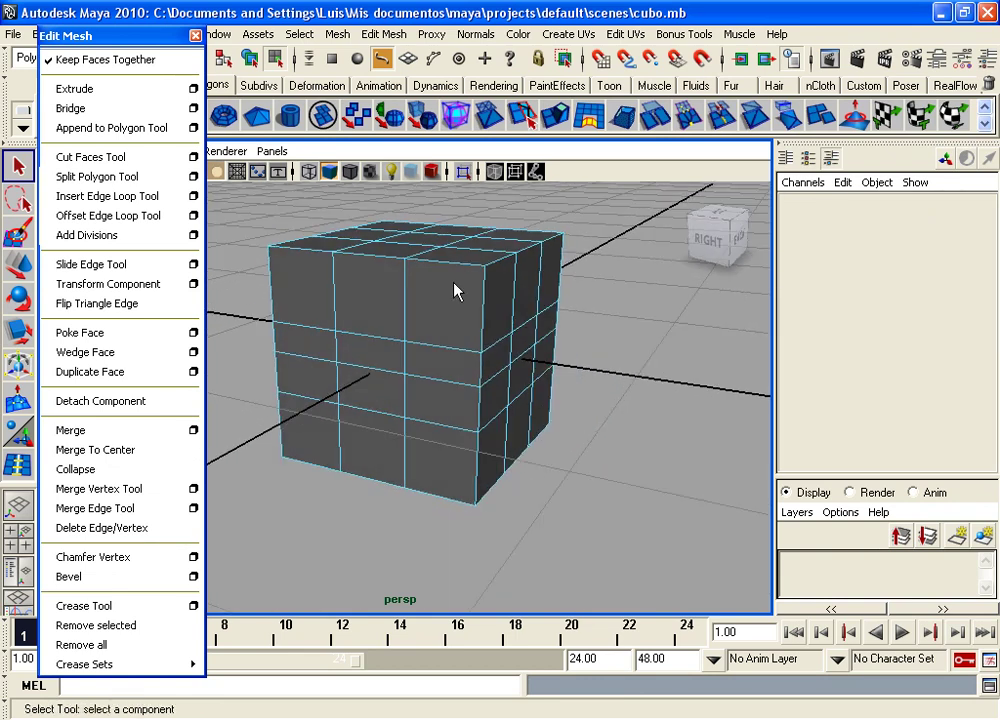
{"action": "left_click_drag", "start_coordinate": [490, 308], "coordinate": [478, 334], "text": "alt"}
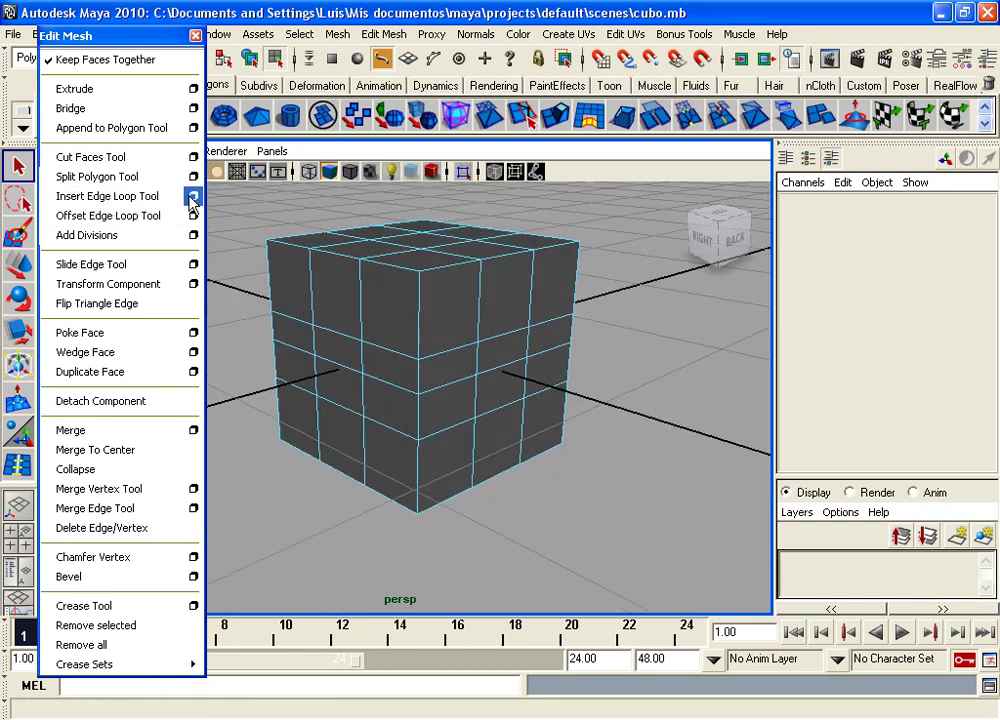
{"action": "left_click", "coordinate": [193, 196]}
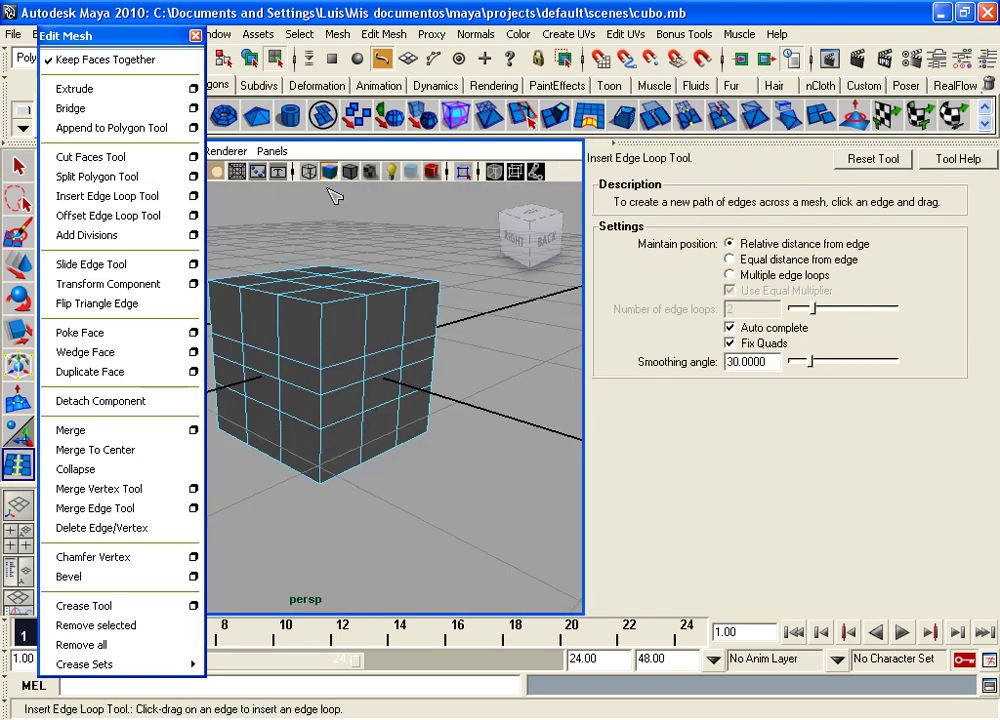
{"action": "mouse_move", "coordinate": [297, 417]}
{"action": "right_mouse_down", "text": "alt"}
{"action": "mouse_move", "coordinate": [402, 346]}
{"action": "mouse_move", "coordinate": [441, 355]}
{"action": "right_mouse_up", "text": "alt"}
{"action": "middle_click_drag", "start_coordinate": [441, 355], "coordinate": [408, 350], "text": "alt"}
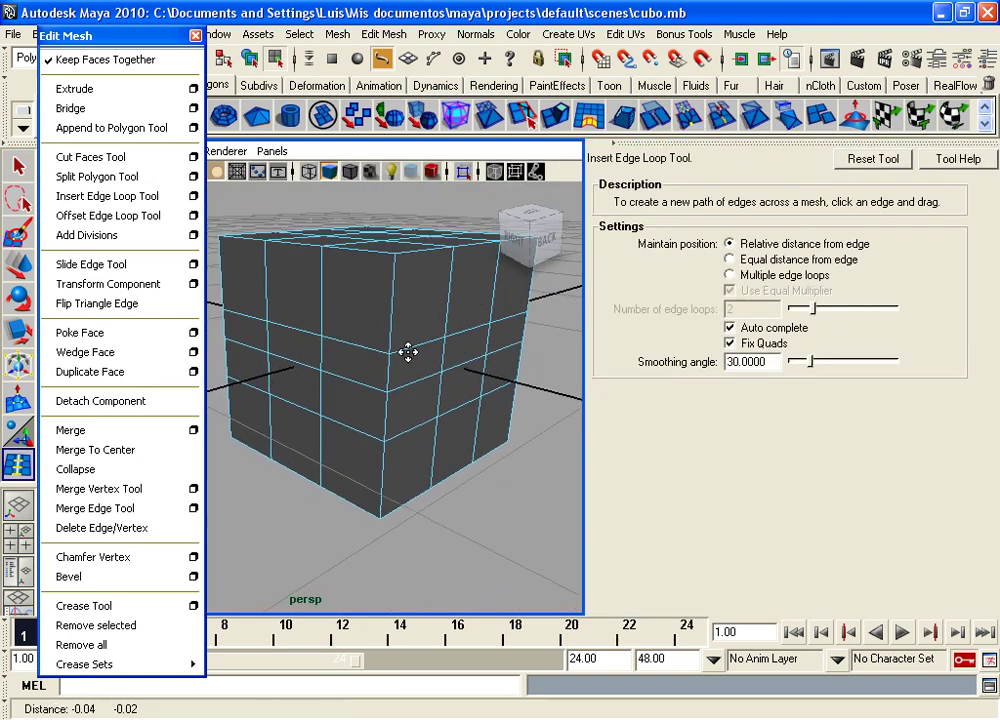
{"action": "right_click_drag", "start_coordinate": [408, 350], "coordinate": [426, 353], "text": "alt"}
{"action": "middle_click_drag", "start_coordinate": [426, 353], "coordinate": [379, 346], "text": "alt"}
{"action": "left_click_drag", "start_coordinate": [379, 346], "coordinate": [397, 346], "text": "alt"}
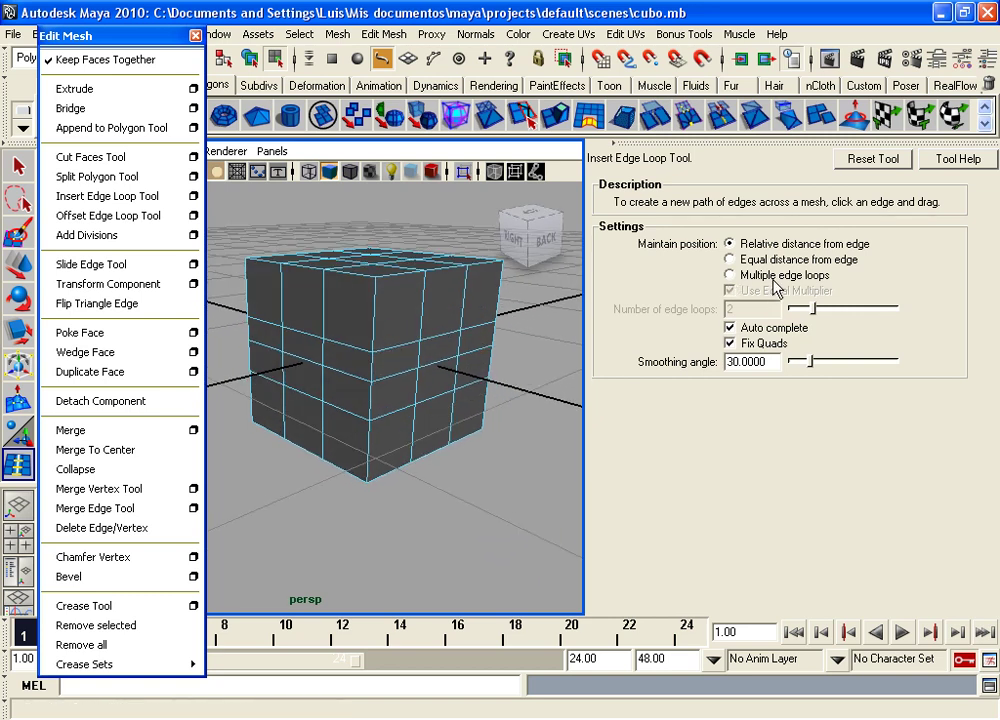
{"action": "left_click", "coordinate": [731, 275]}
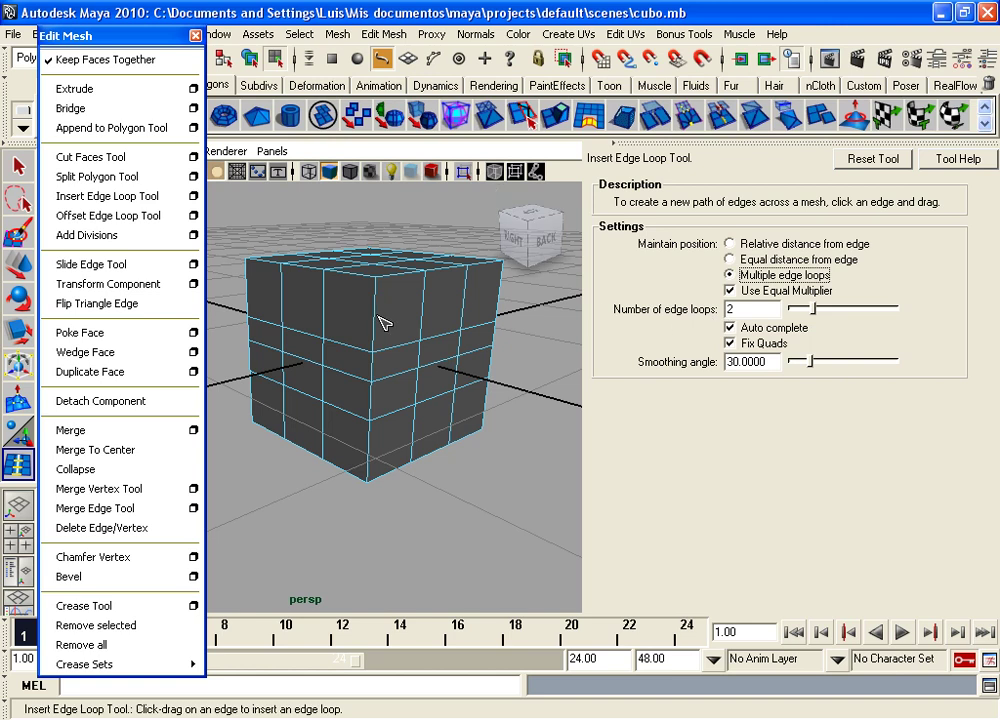
{"action": "mouse_move", "coordinate": [530, 237]}
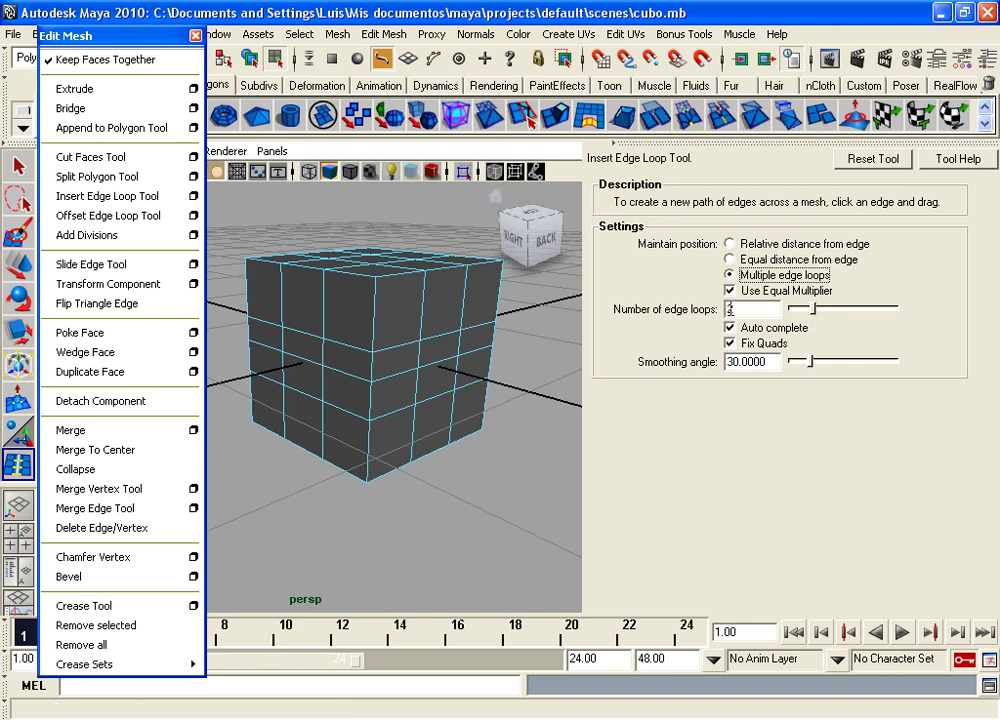
{"action": "left_click_drag", "start_coordinate": [814, 311], "coordinate": [824, 310]}
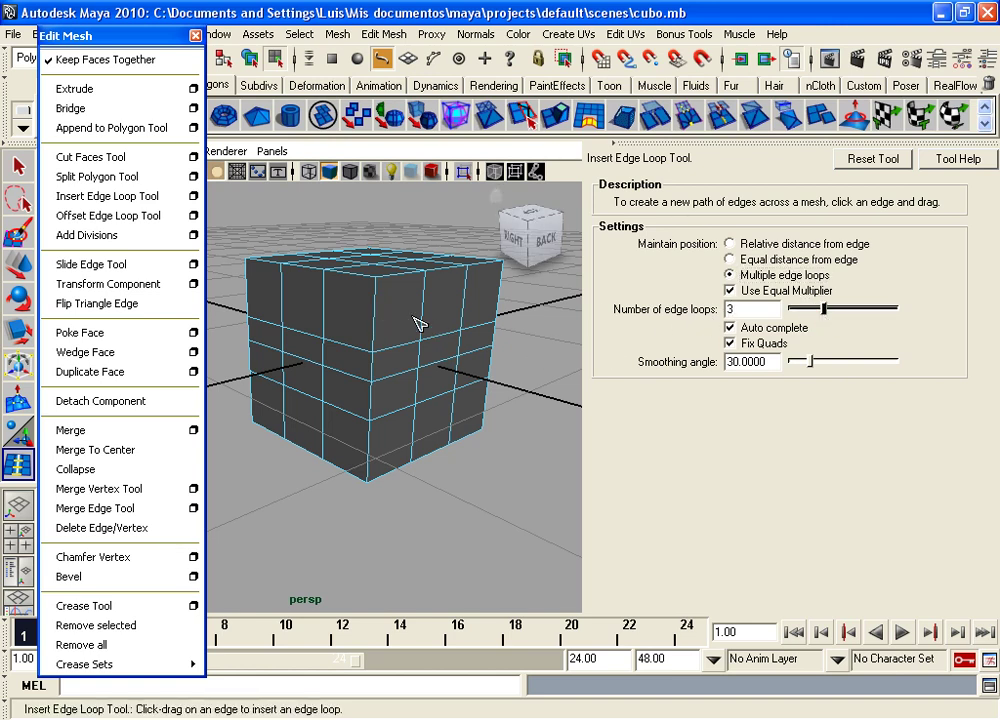
- Insert three edge loops across the upper band and three across the lower band, then restore relative distance placement
{"action": "left_click_drag", "start_coordinate": [380, 318], "coordinate": [380, 320]}
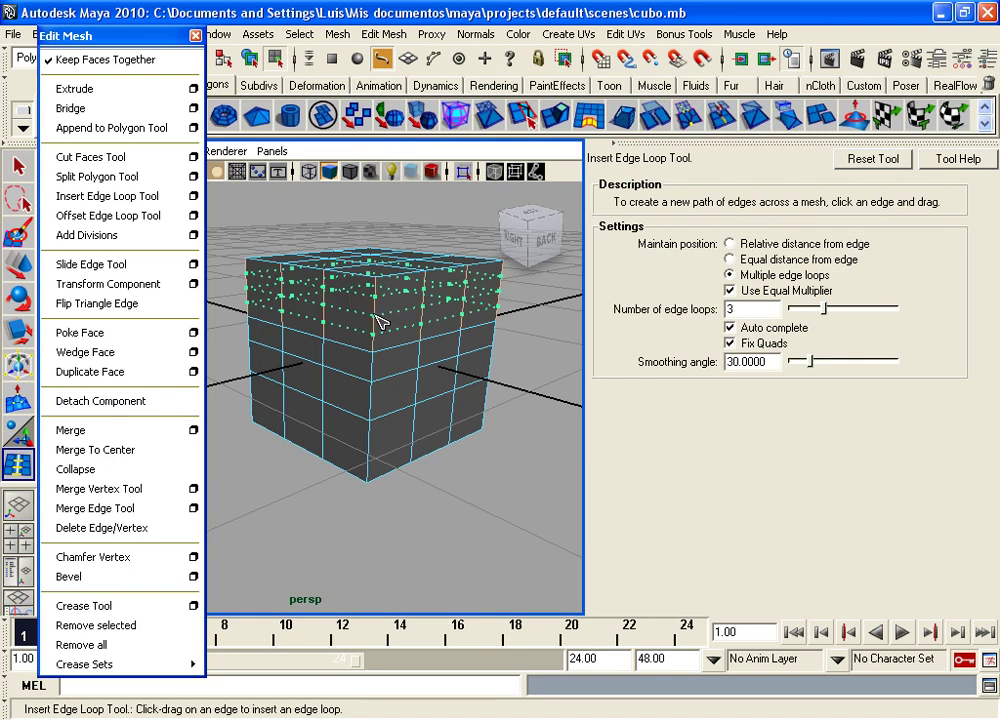
{"action": "left_click_drag", "start_coordinate": [380, 320], "coordinate": [380, 320]}
{"action": "left_click_drag", "start_coordinate": [377, 458], "coordinate": [375, 457]}
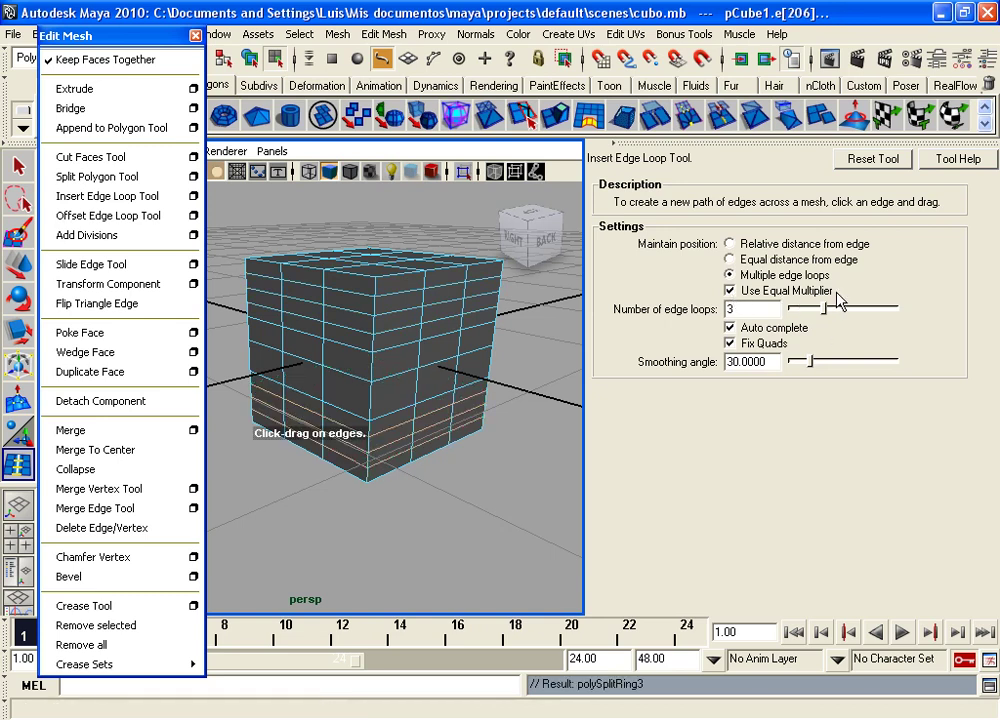
{"action": "left_click", "coordinate": [729, 244]}
{"action": "left_click_drag", "start_coordinate": [430, 360], "coordinate": [442, 357], "text": "alt"}
{"action": "mouse_move", "coordinate": [442, 357]}
{"action": "right_mouse_down", "text": "alt"}
{"action": "mouse_move", "coordinate": [460, 348]}
{"action": "mouse_move", "coordinate": [442, 339]}
{"action": "mouse_move", "coordinate": [397, 368]}
{"action": "right_mouse_up", "text": "alt"}
{"action": "mouse_move", "coordinate": [397, 368]}
{"action": "left_mouse_down", "text": "alt"}
{"action": "mouse_move", "coordinate": [380, 390]}
{"action": "mouse_move", "coordinate": [420, 360]}
{"action": "left_mouse_up", "text": "alt"}
- Return to the Select tool and show the Channel Box/Layer Editor instead of the tool settings
{"action": "key", "text": "q"}
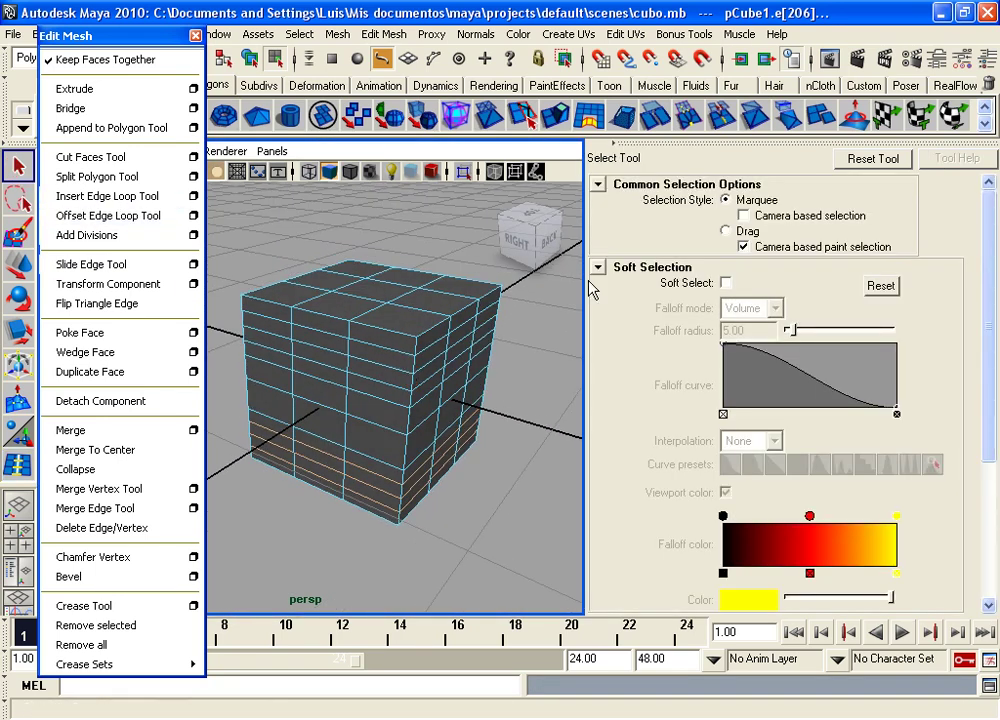
{"action": "left_click", "coordinate": [978, 62]}
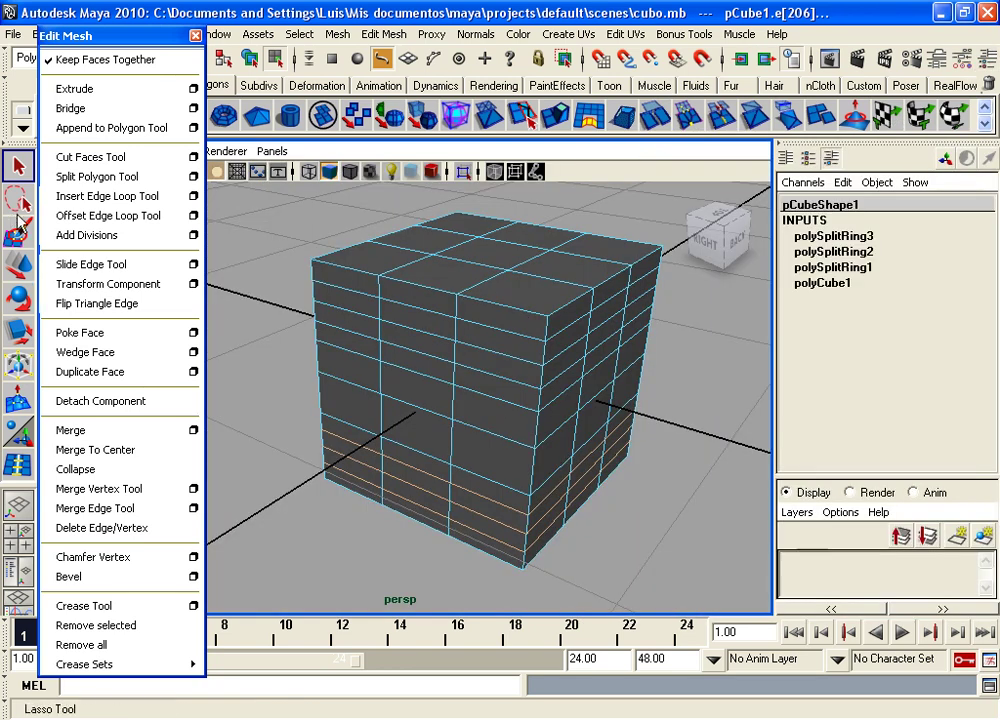
{"action": "left_click_drag", "start_coordinate": [560, 411], "coordinate": [511, 417], "text": "alt"}
{"action": "right_click_drag", "start_coordinate": [511, 417], "coordinate": [520, 411], "text": "alt"}
{"action": "left_click_drag", "start_coordinate": [520, 411], "coordinate": [488, 407], "text": "alt"}
{"action": "right_click_drag", "start_coordinate": [488, 407], "coordinate": [458, 357], "text": "alt"}
{"action": "left_click_drag", "start_coordinate": [458, 357], "coordinate": [488, 383], "text": "alt"}
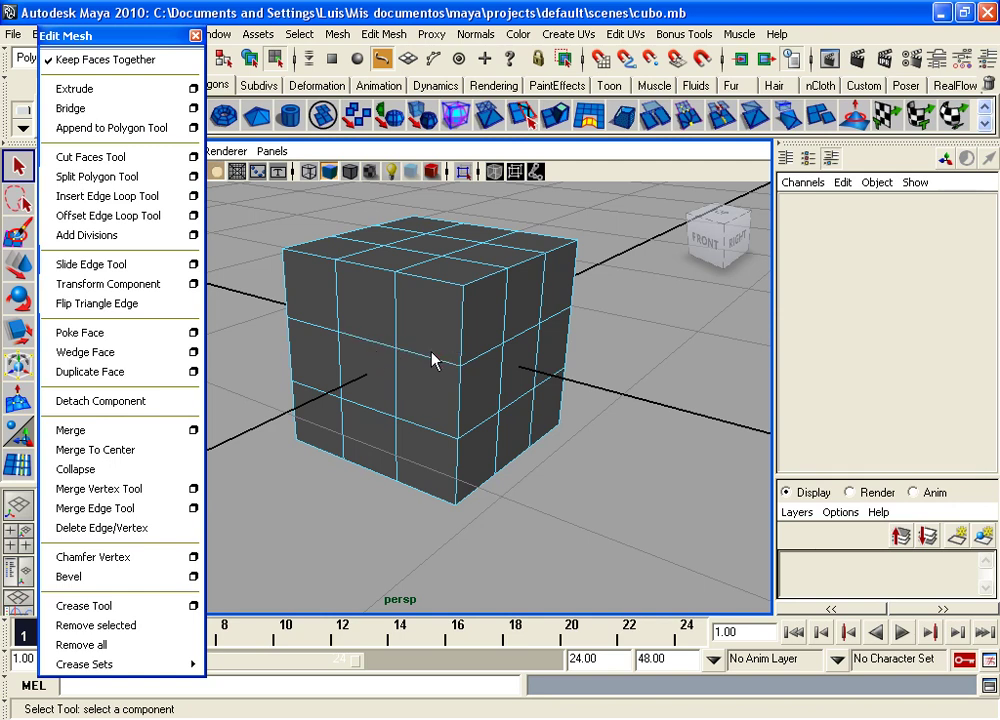
- Offset the middle horizontal edge loop and a vertical loop, fine-tuning the vertical pair's spacing
{"action": "left_click", "coordinate": [108, 215]}
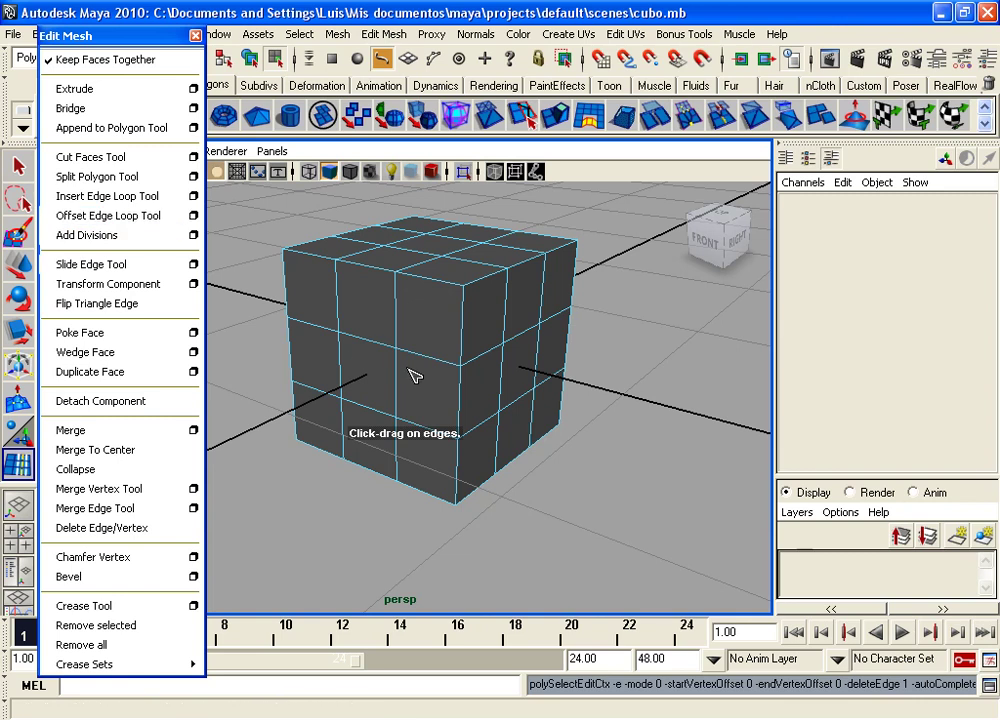
{"action": "mouse_move", "coordinate": [427, 362]}
{"action": "left_mouse_down"}
{"action": "mouse_move", "coordinate": [407, 358]}
{"action": "mouse_move", "coordinate": [430, 360]}
{"action": "mouse_move", "coordinate": [420, 353]}
{"action": "left_mouse_up"}
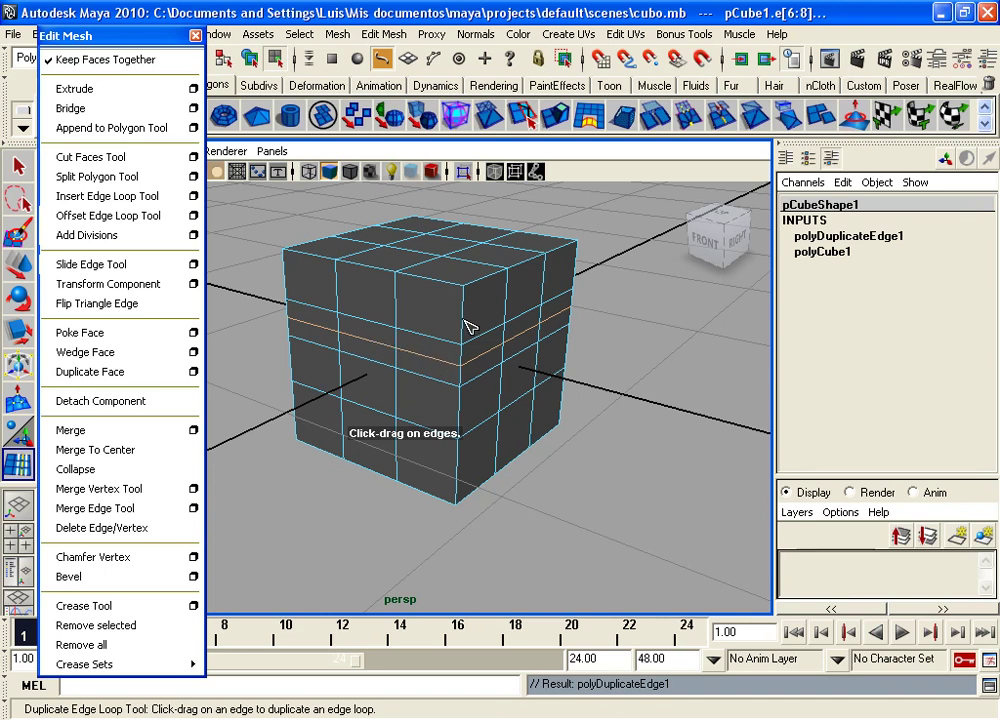
{"action": "left_click_drag", "start_coordinate": [463, 404], "coordinate": [460, 425]}
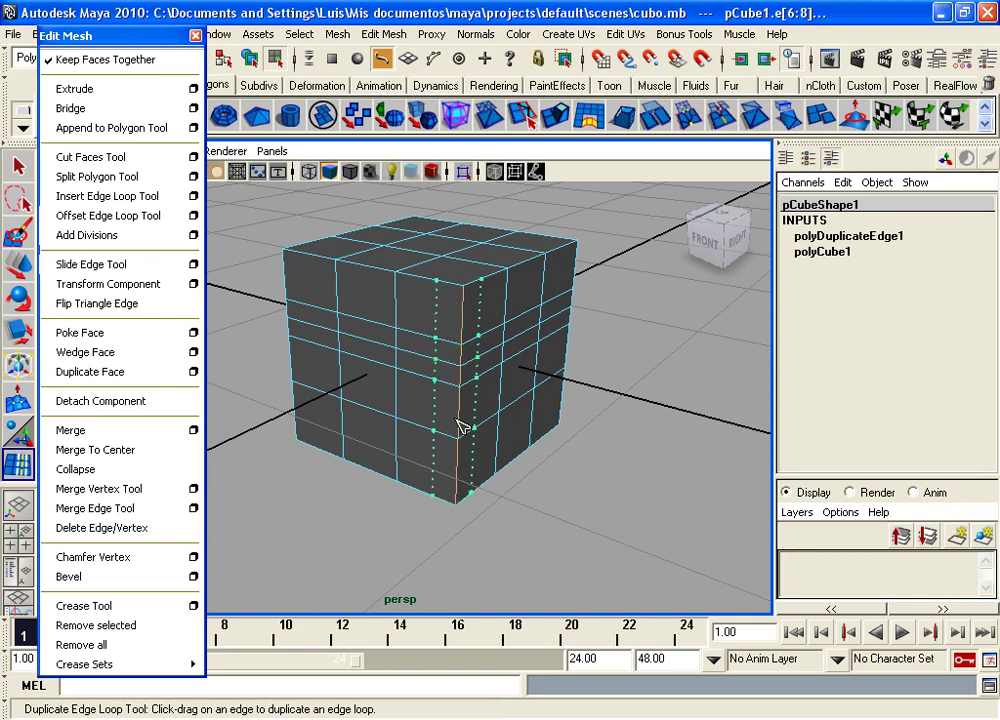
{"action": "mouse_move", "coordinate": [460, 425]}
{"action": "left_mouse_down"}
{"action": "mouse_move", "coordinate": [444, 421]}
{"action": "mouse_move", "coordinate": [458, 429]}
{"action": "left_mouse_up"}
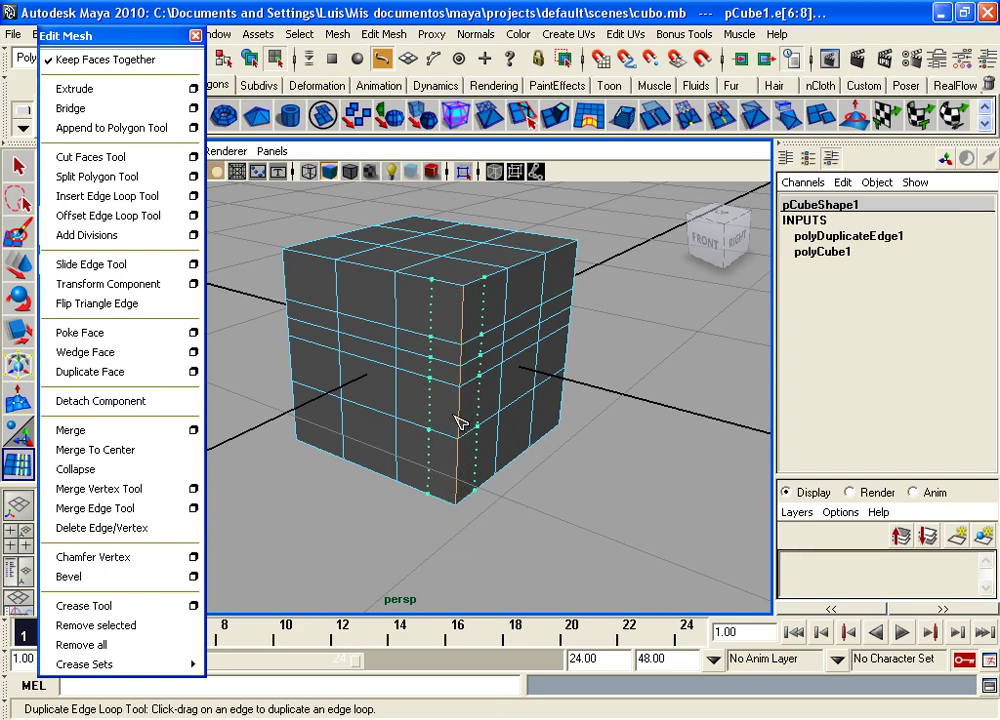
{"action": "left_click_drag", "start_coordinate": [458, 429], "coordinate": [489, 432]}
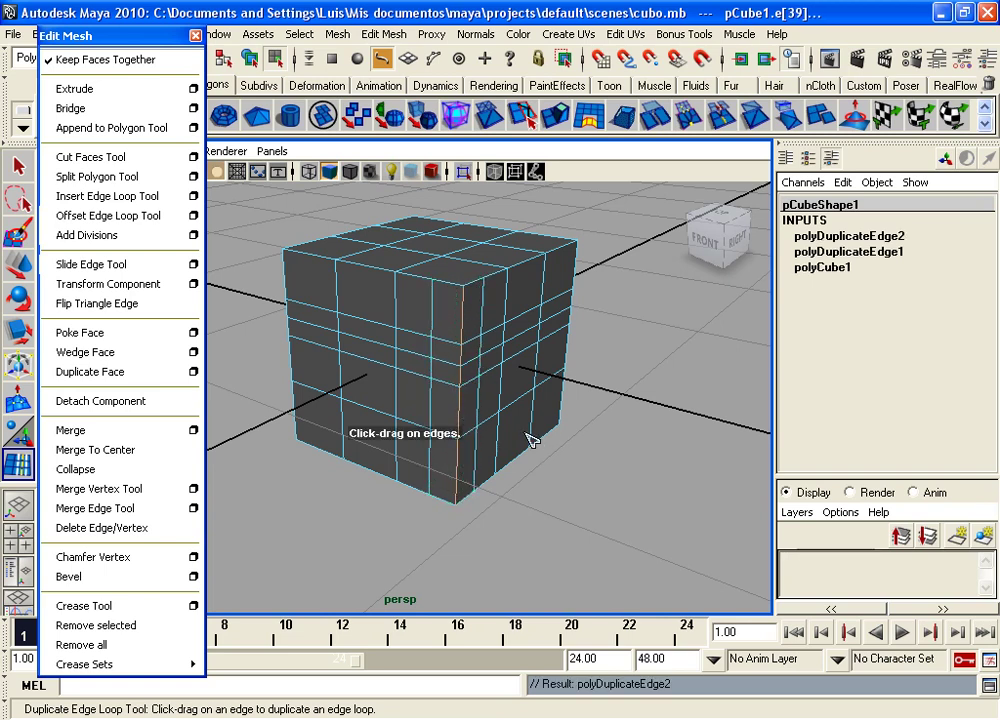
- Review and close the Offset Edge Loop options, then double a lower horizontal edge loop
{"action": "left_click", "coordinate": [193, 215]}
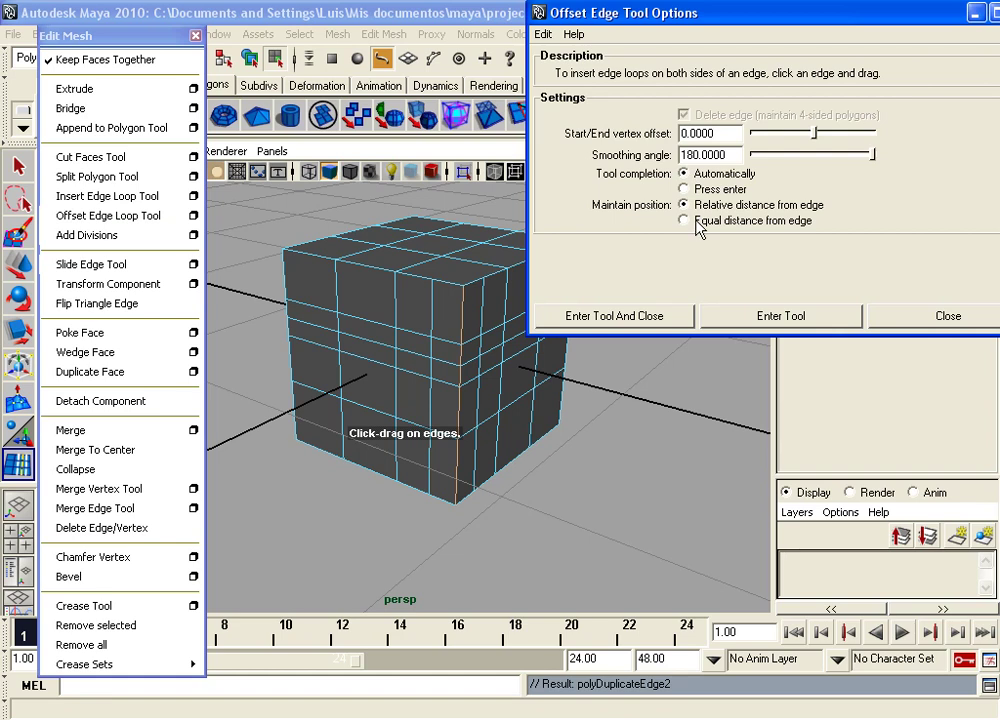
{"action": "left_click", "coordinate": [922, 322]}
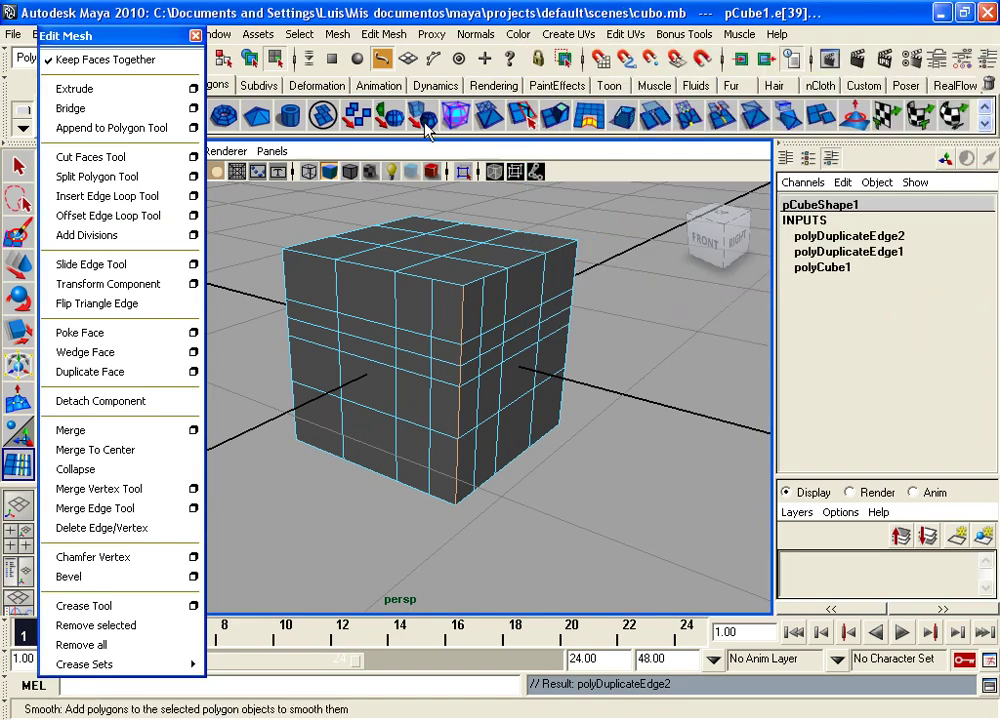
{"action": "left_click", "coordinate": [90, 213]}
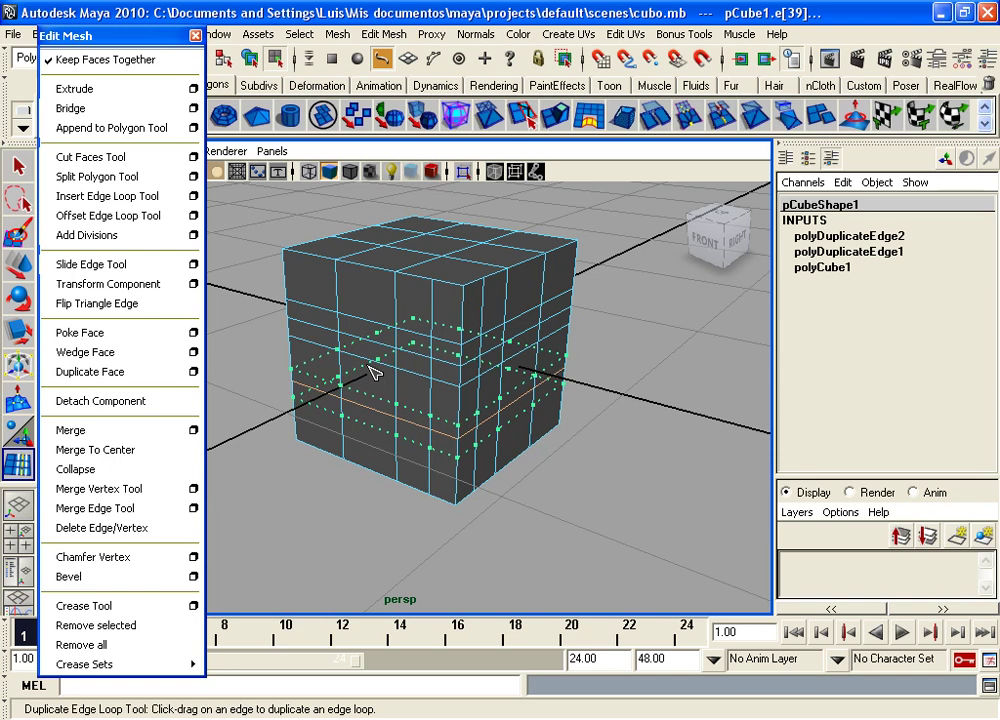
{"action": "left_click_drag", "start_coordinate": [372, 381], "coordinate": [345, 320]}
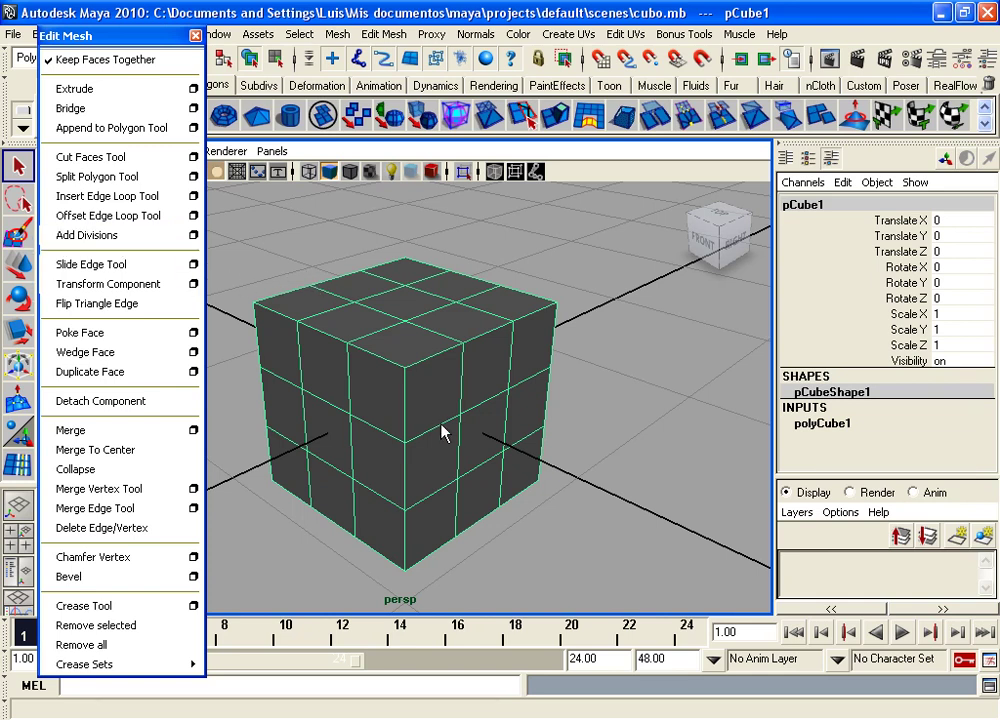
- Switch the cube to face selection and select one of its front faces
{"action": "left_click_drag", "start_coordinate": [426, 431], "coordinate": [413, 417], "text": "alt"}
{"action": "scroll", "coordinate": [426, 410], "scroll_direction": "up", "scroll_amount": 3}
{"action": "mouse_move", "coordinate": [445, 342]}
{"action": "left_mouse_down", "text": "alt"}
{"action": "mouse_move", "coordinate": [424, 357]}
{"action": "mouse_move", "coordinate": [440, 357]}
{"action": "left_mouse_up", "text": "alt"}
{"action": "right_click", "coordinate": [475, 303]}
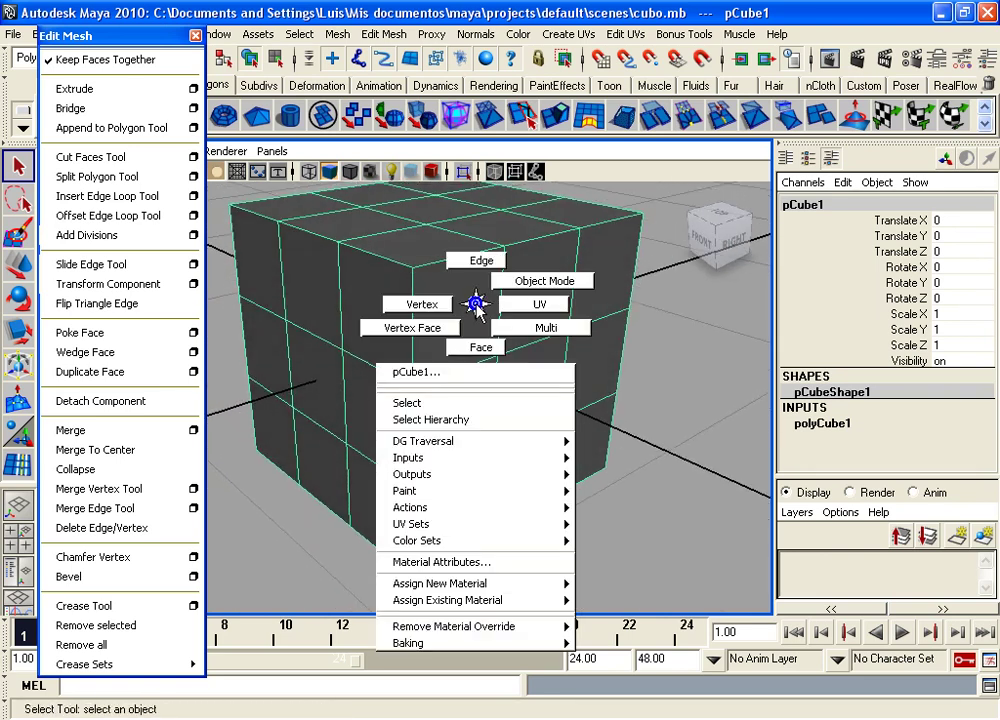
{"action": "right_click_drag", "start_coordinate": [475, 303], "coordinate": [480, 346]}
{"action": "left_click", "coordinate": [458, 318]}
{"action": "mouse_move", "coordinate": [458, 318]}
{"action": "left_mouse_down", "text": "alt"}
{"action": "mouse_move", "coordinate": [462, 367]}
{"action": "mouse_move", "coordinate": [437, 364]}
{"action": "mouse_move", "coordinate": [433, 375]}
{"action": "left_mouse_up", "text": "alt"}
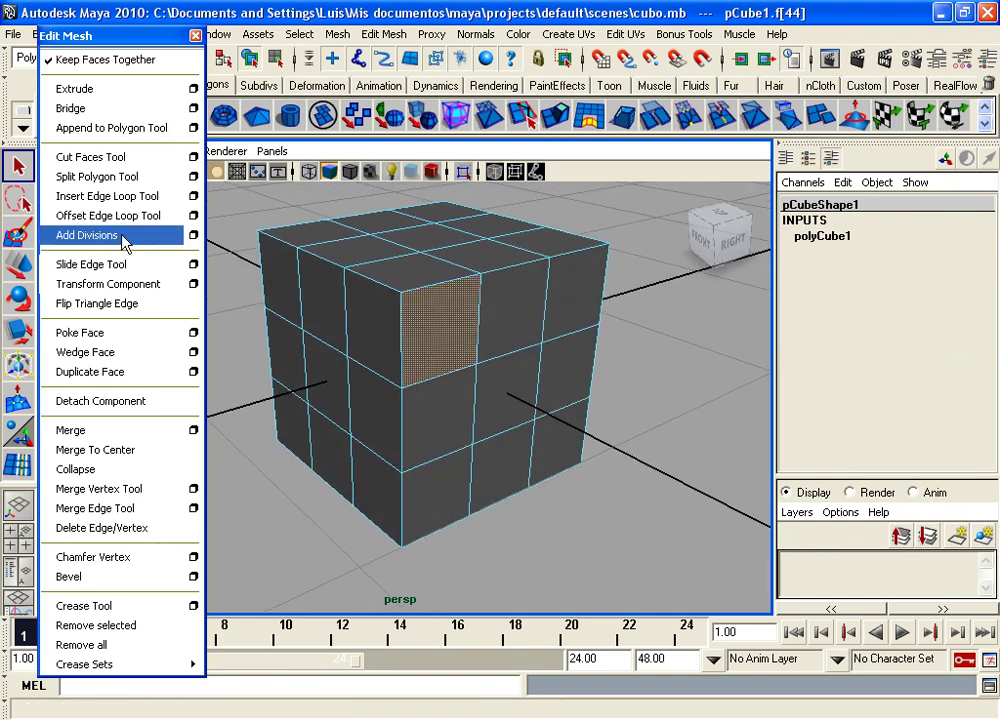
- Apply Add Divisions to that face four times, then once to the face beside it
{"action": "left_click", "coordinate": [88, 243]}
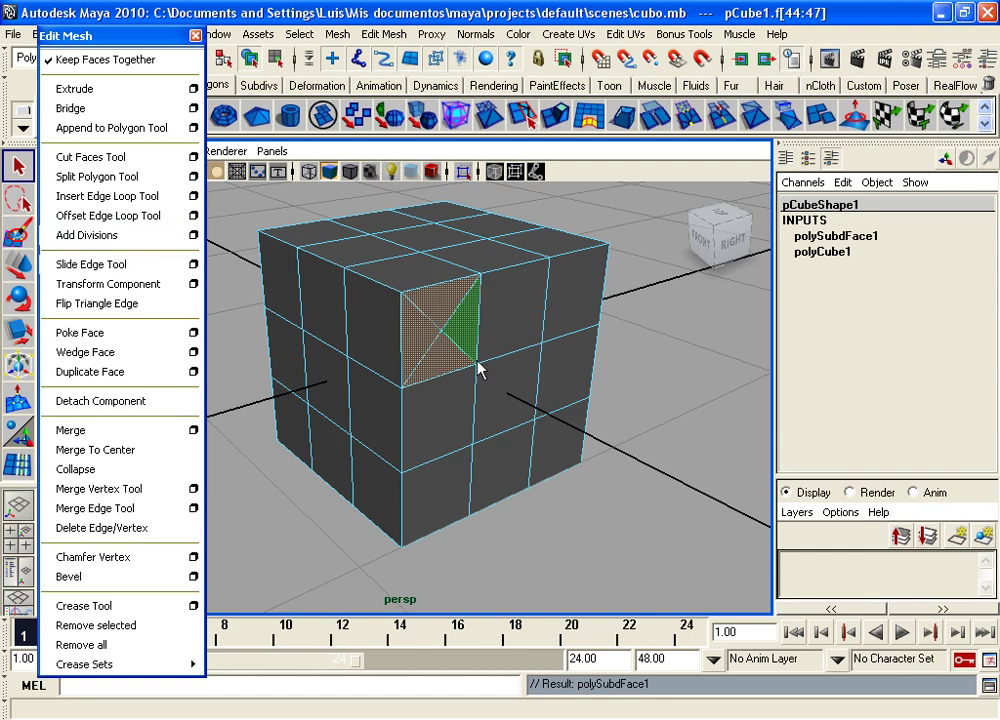
{"action": "left_click", "coordinate": [126, 238]}
{"action": "left_click", "coordinate": [125, 238]}
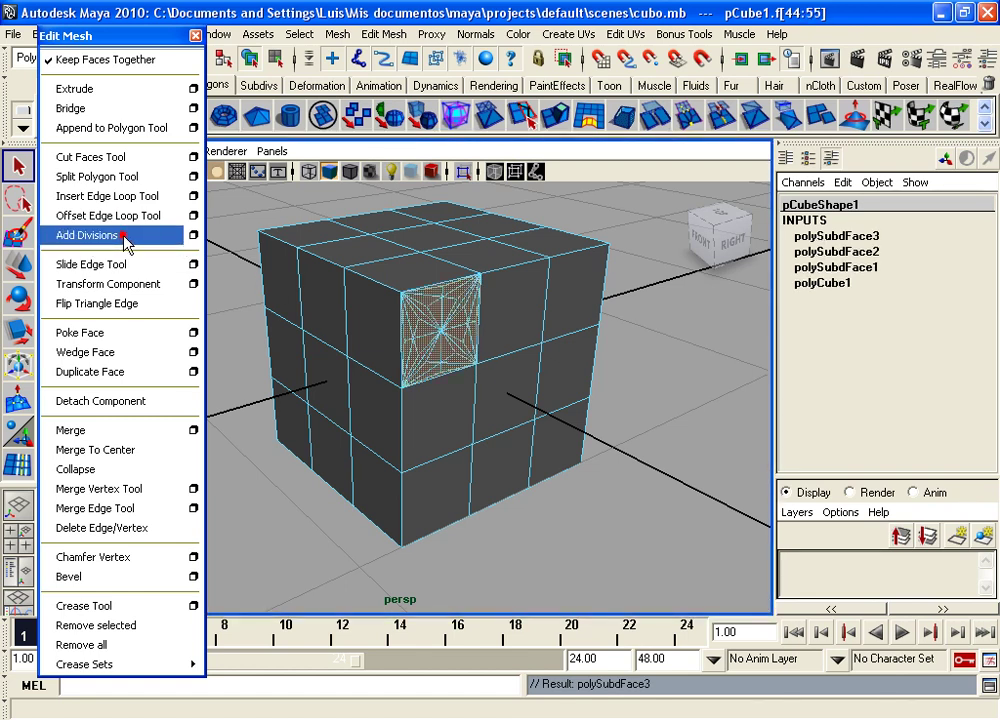
{"action": "left_click", "coordinate": [125, 238]}
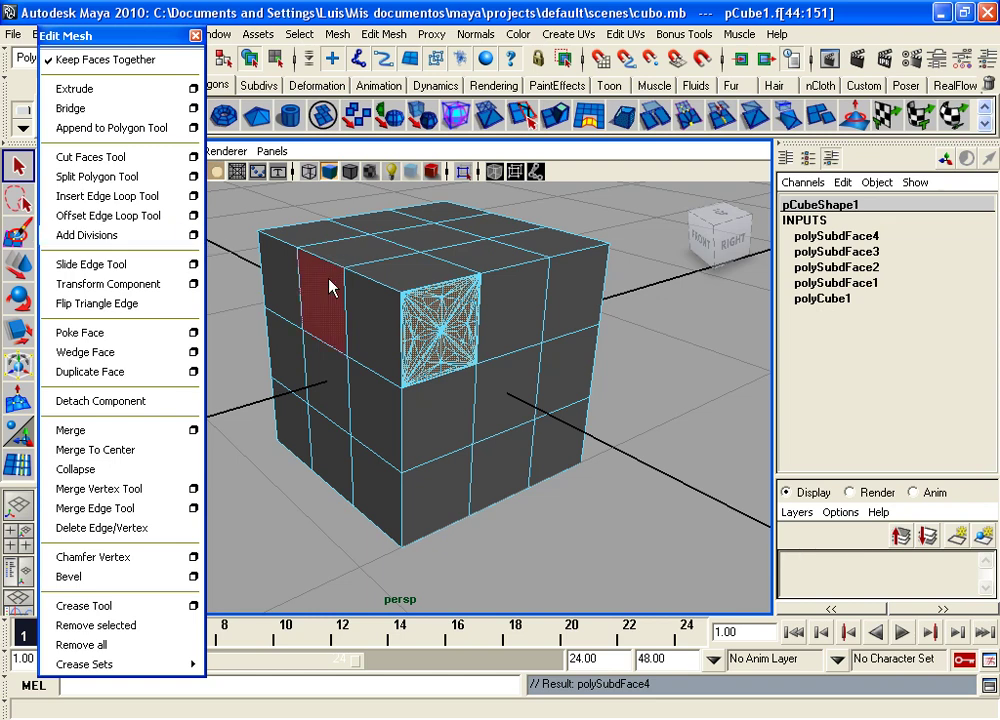
{"action": "left_click", "coordinate": [500, 319]}
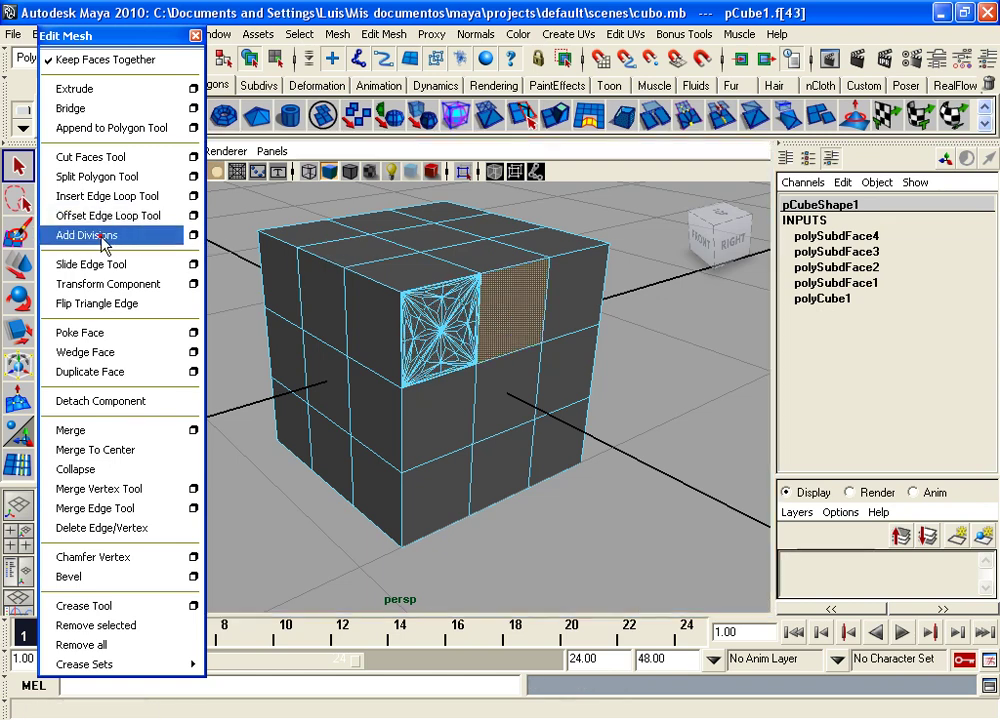
{"action": "left_click", "coordinate": [100, 235]}
- Set Add Divisions mode to quads and apply it repeatedly to the face below
{"action": "left_click", "coordinate": [186, 235]}
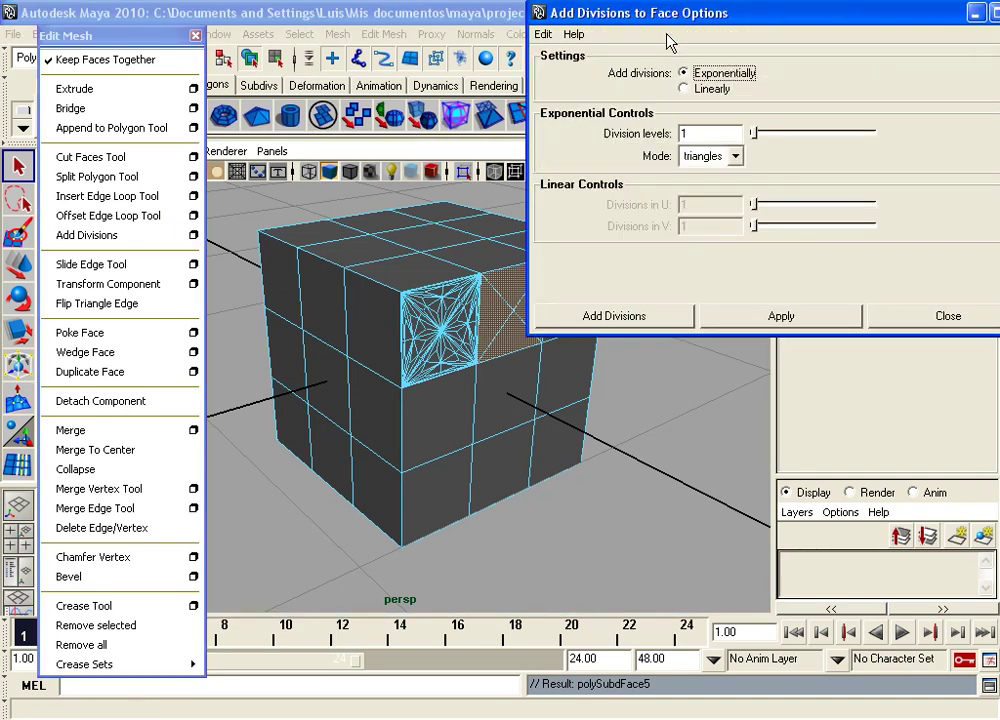
{"action": "left_click", "coordinate": [735, 156]}
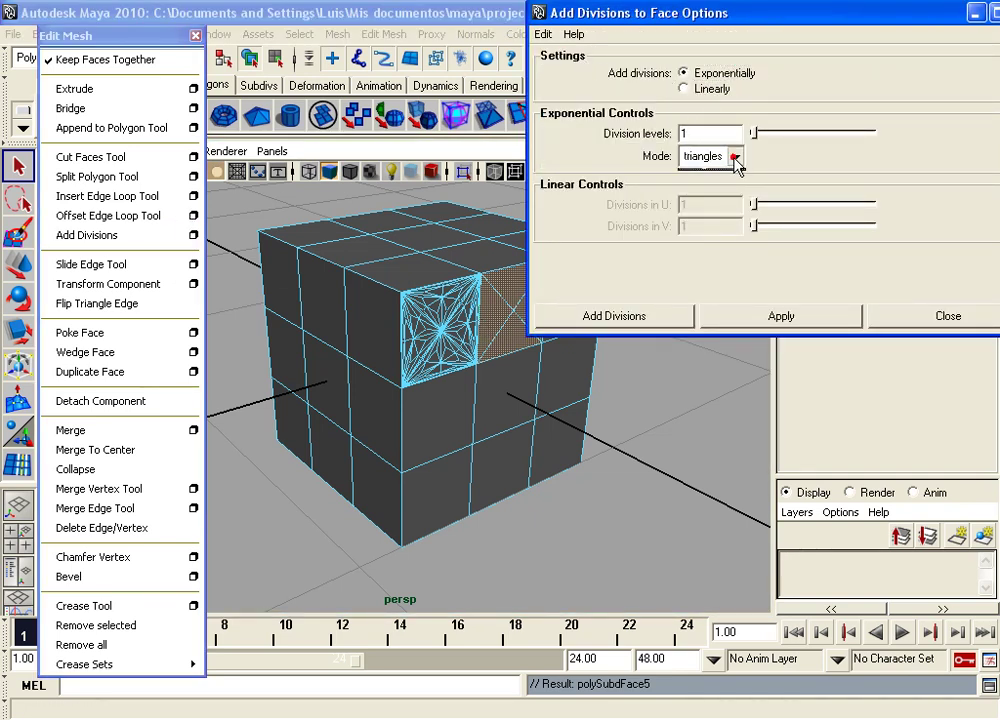
{"action": "left_click", "coordinate": [706, 180]}
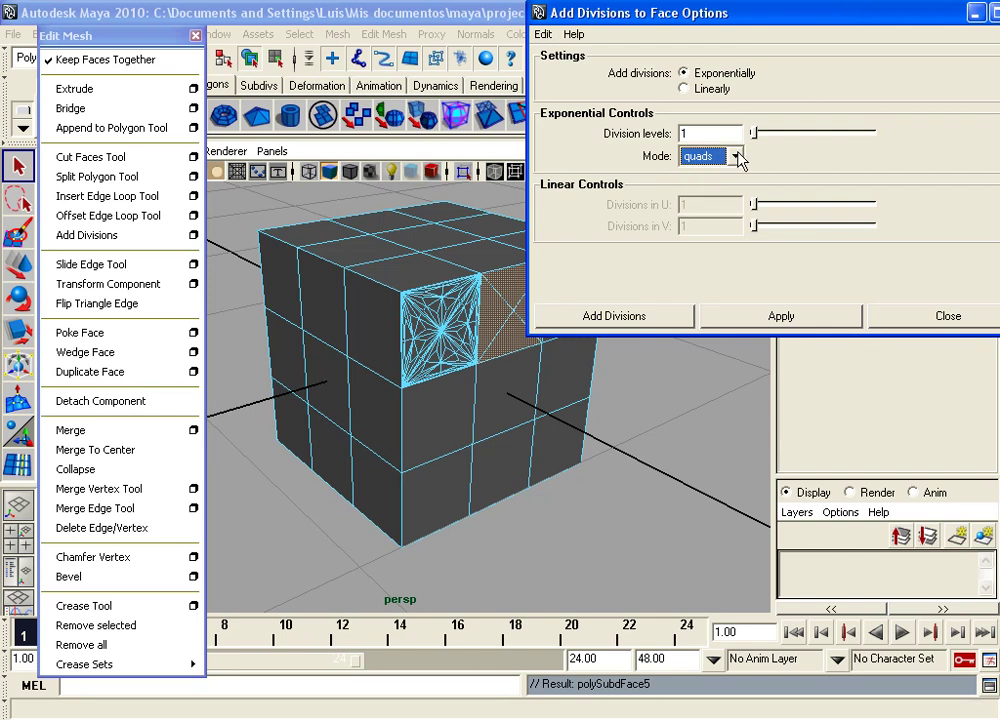
{"action": "left_click", "coordinate": [444, 434]}
{"action": "left_click", "coordinate": [797, 318]}
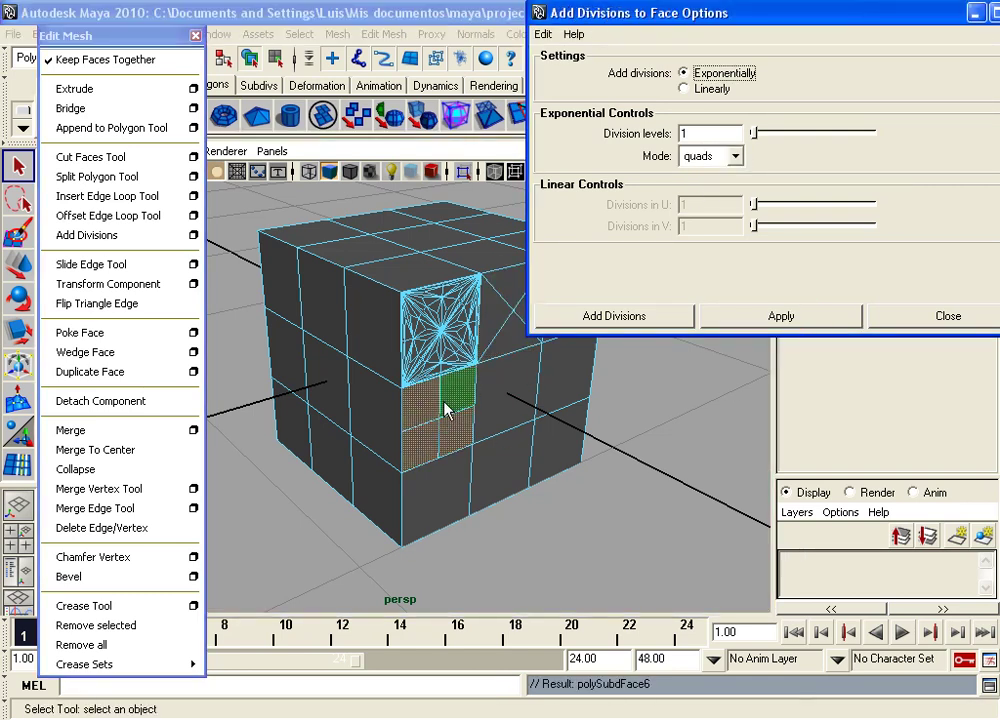
{"action": "left_click", "coordinate": [719, 317]}
{"action": "left_click", "coordinate": [734, 314]}
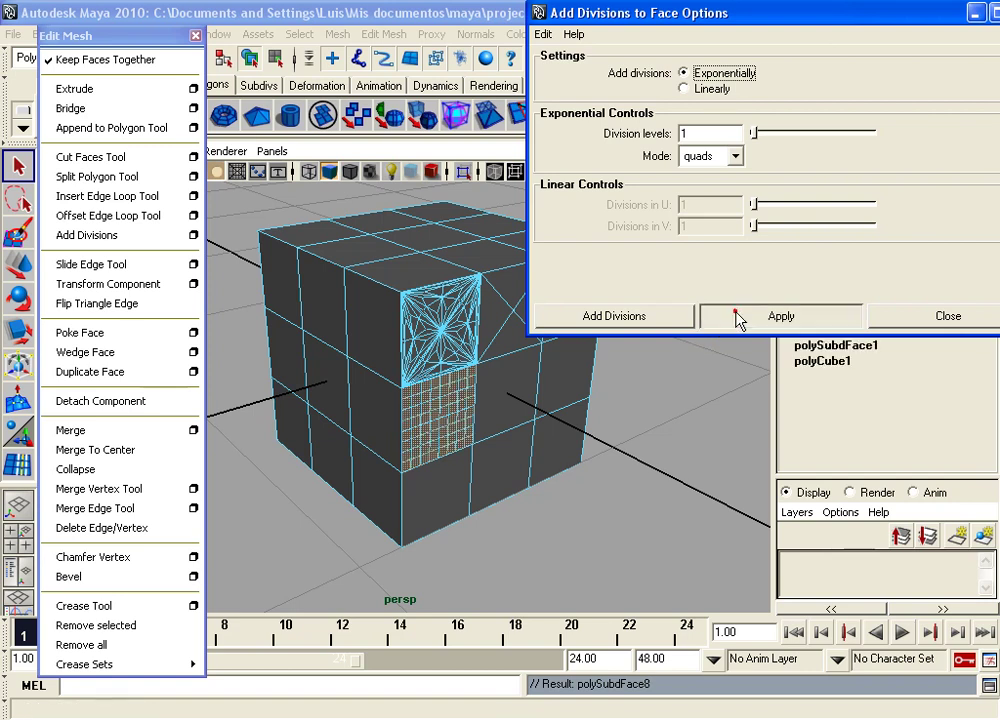
{"action": "left_click", "coordinate": [737, 317]}
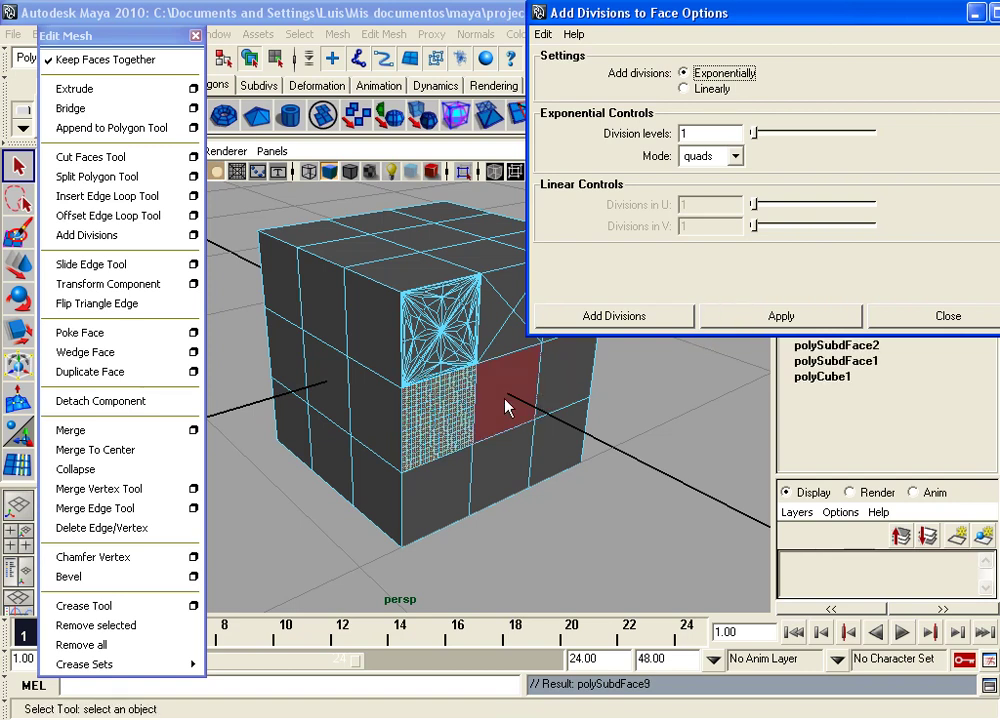
- Raise division levels to 2 and subdivide the right middle face and a front face
{"action": "left_click_drag", "start_coordinate": [752, 134], "coordinate": [777, 141]}
{"action": "left_click", "coordinate": [516, 392]}
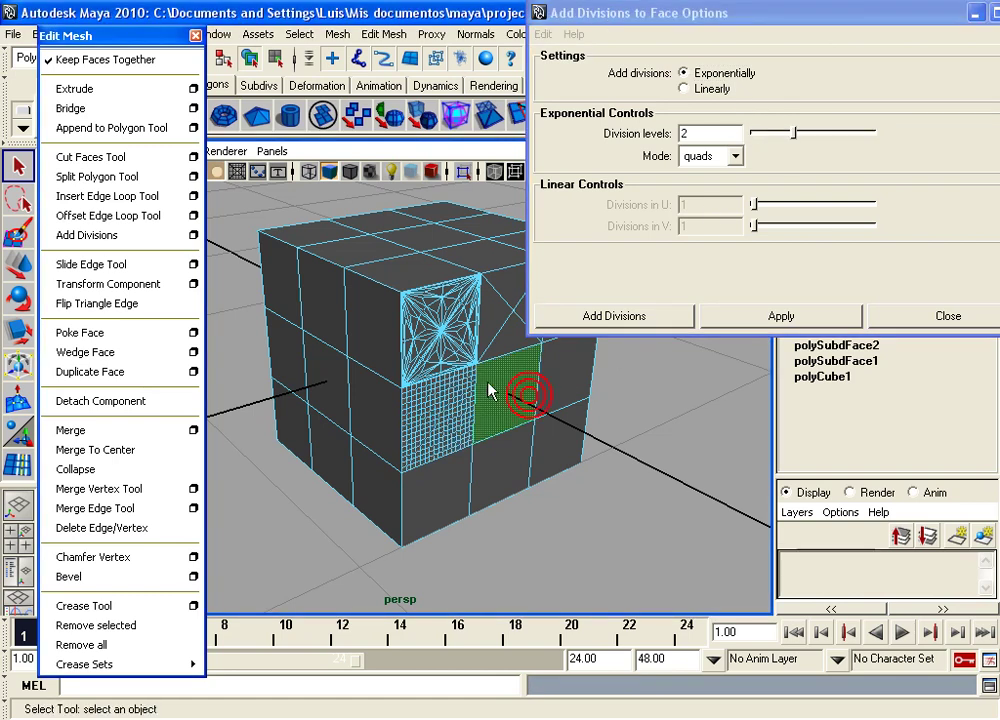
{"action": "left_click", "coordinate": [778, 318]}
{"action": "left_click", "coordinate": [786, 315]}
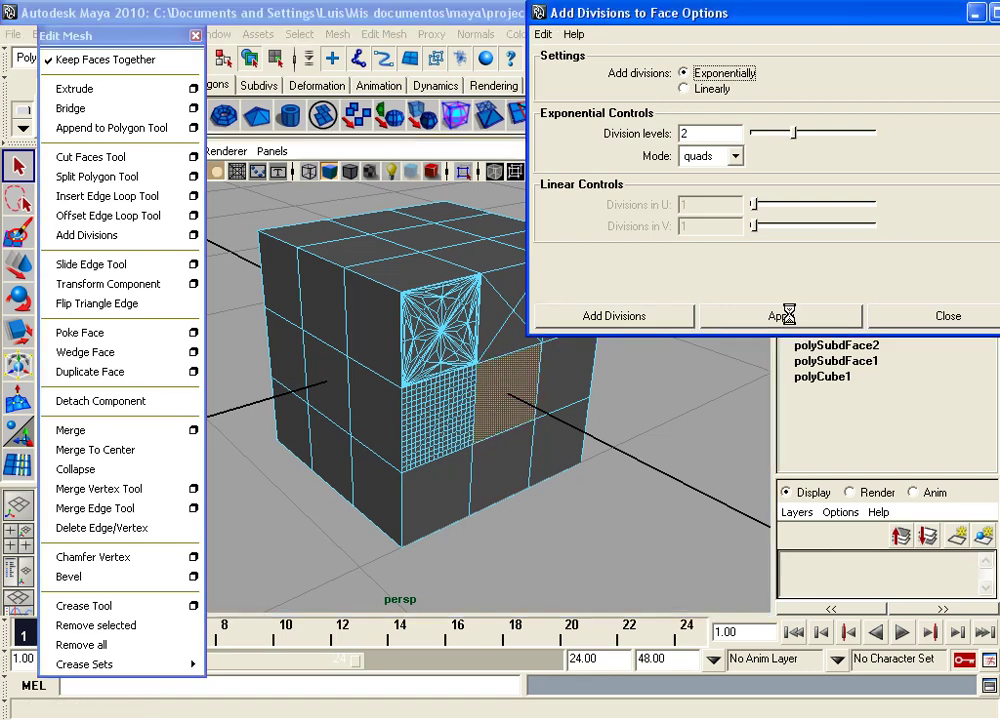
{"action": "mouse_move", "coordinate": [513, 424]}
{"action": "left_mouse_down", "text": "alt"}
{"action": "mouse_move", "coordinate": [421, 392]}
{"action": "mouse_move", "coordinate": [312, 417]}
{"action": "left_mouse_up", "text": "alt"}
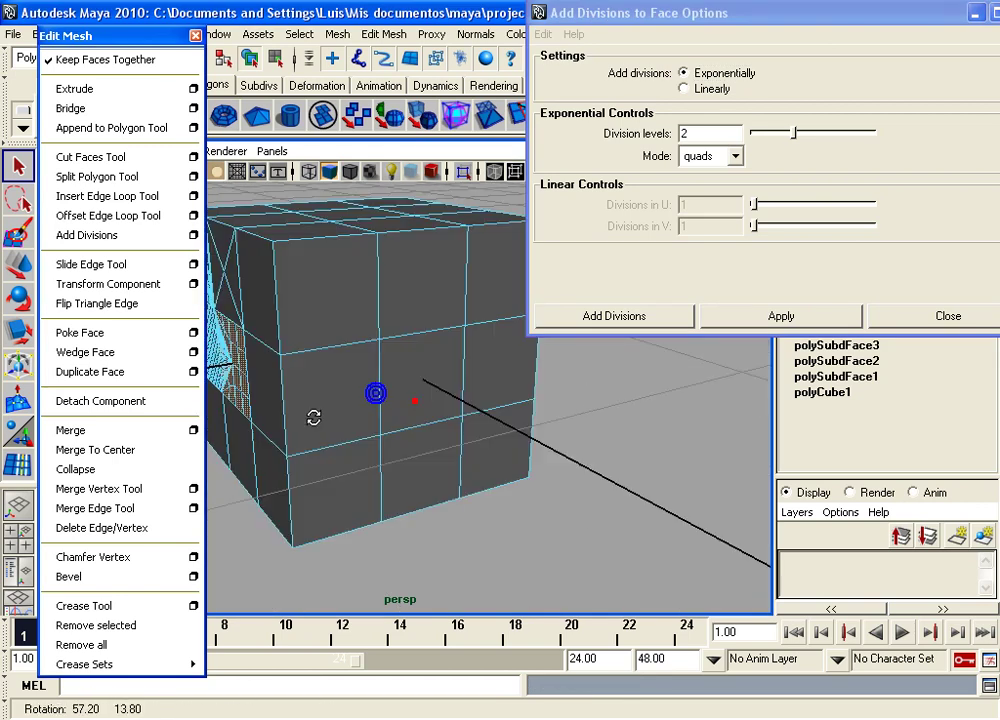
{"action": "left_click", "coordinate": [429, 393]}
{"action": "left_click", "coordinate": [765, 315]}
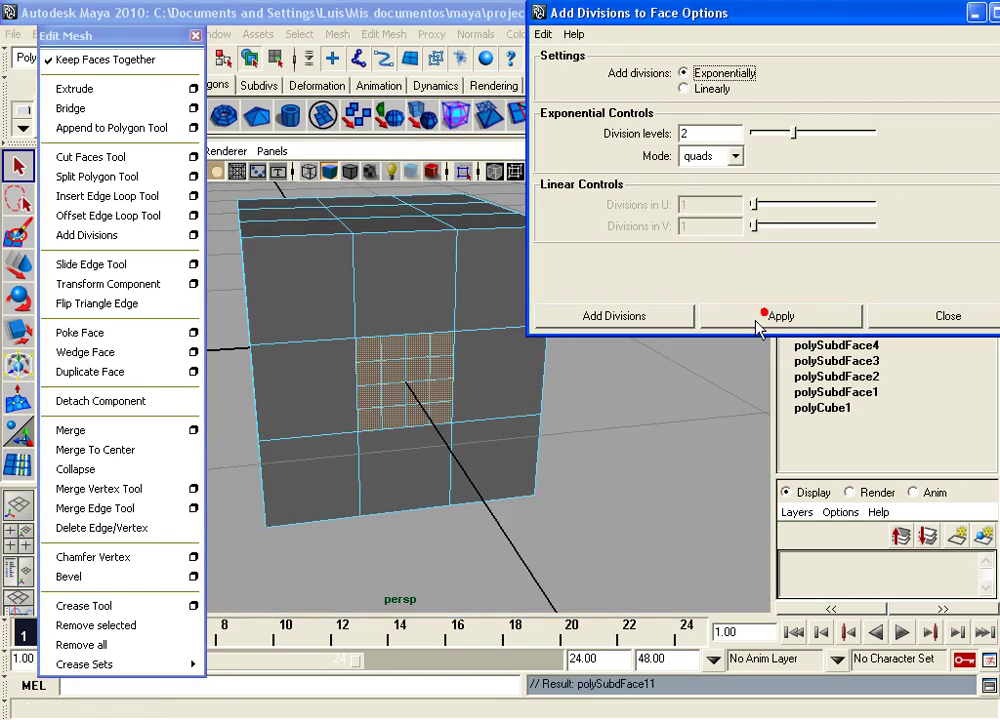
{"action": "left_click_drag", "start_coordinate": [397, 418], "coordinate": [410, 405], "text": "alt"}
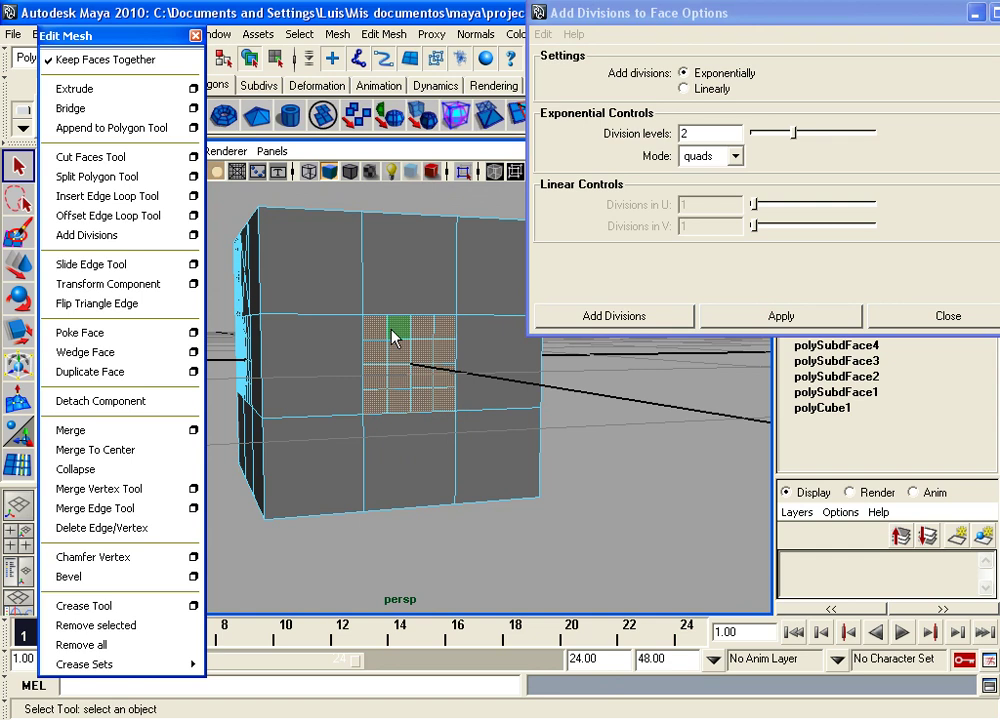
{"action": "mouse_move", "coordinate": [440, 395]}
{"action": "left_mouse_down", "text": "alt"}
{"action": "mouse_move", "coordinate": [418, 425]}
{"action": "mouse_move", "coordinate": [402, 424]}
{"action": "mouse_move", "coordinate": [402, 330]}
{"action": "mouse_move", "coordinate": [451, 408]}
{"action": "mouse_move", "coordinate": [622, 366]}
{"action": "left_mouse_up", "text": "alt"}
- Reset the Add Divisions options to default settings and close the dialog
{"action": "left_click", "coordinate": [788, 137]}
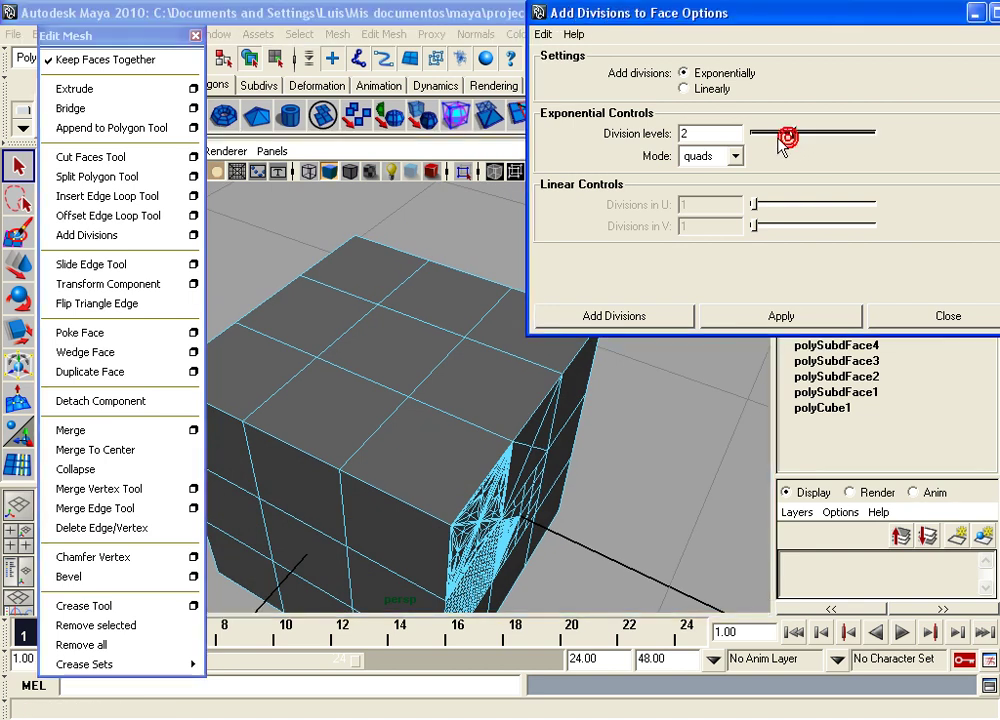
{"action": "mouse_move", "coordinate": [793, 138]}
{"action": "left_mouse_down"}
{"action": "mouse_move", "coordinate": [770, 138]}
{"action": "mouse_move", "coordinate": [785, 141]}
{"action": "left_mouse_up"}
{"action": "left_click", "coordinate": [545, 35]}
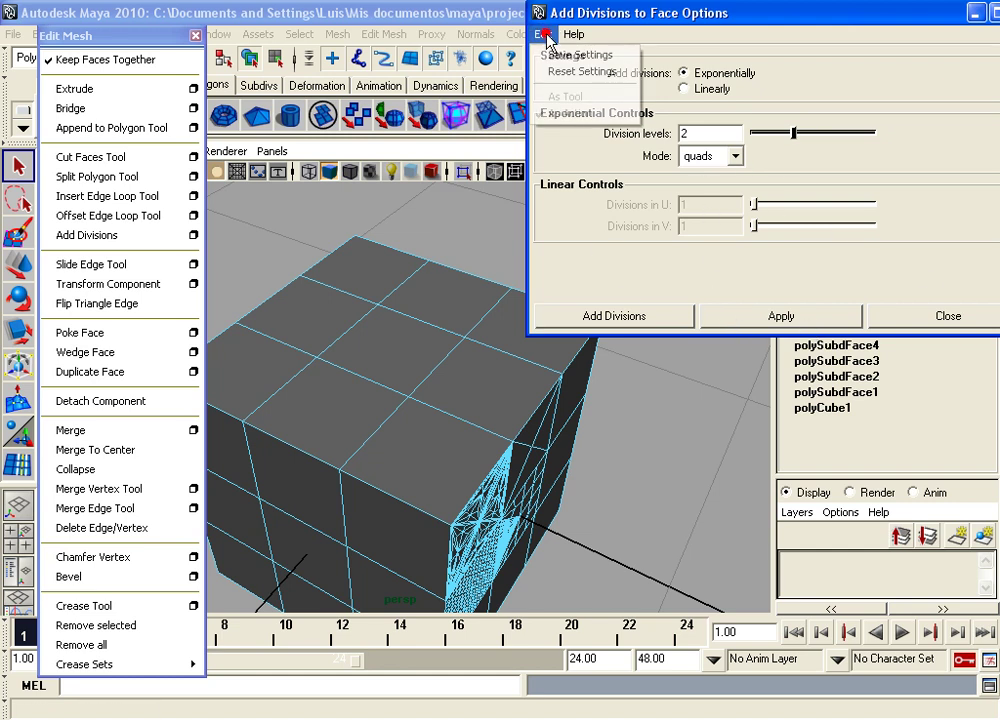
{"action": "left_click", "coordinate": [565, 71]}
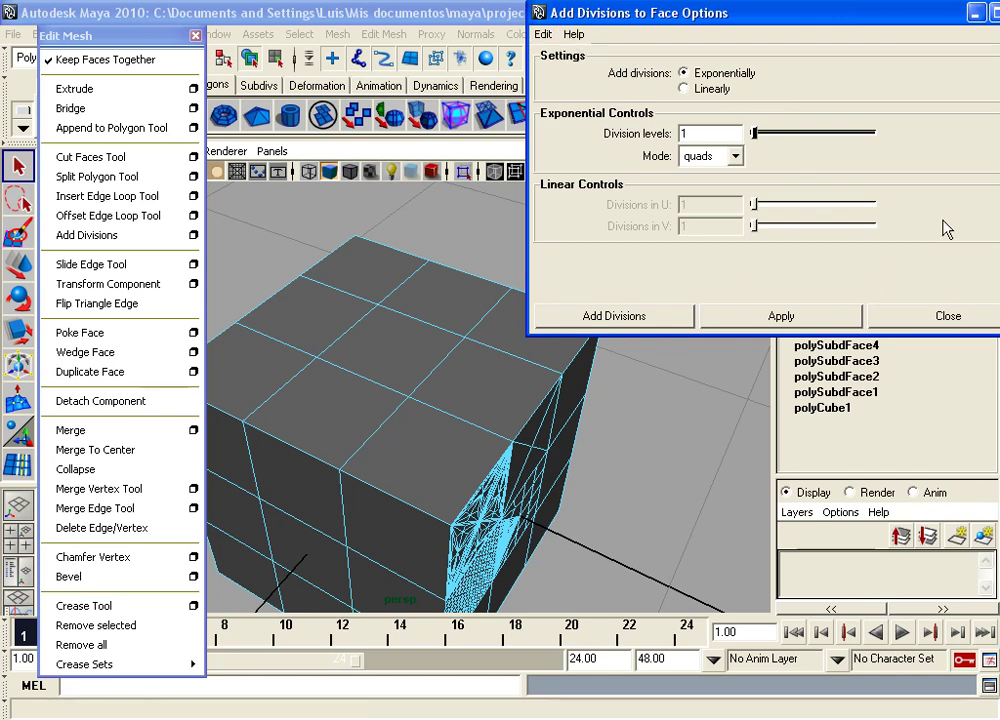
{"action": "left_click", "coordinate": [930, 320]}
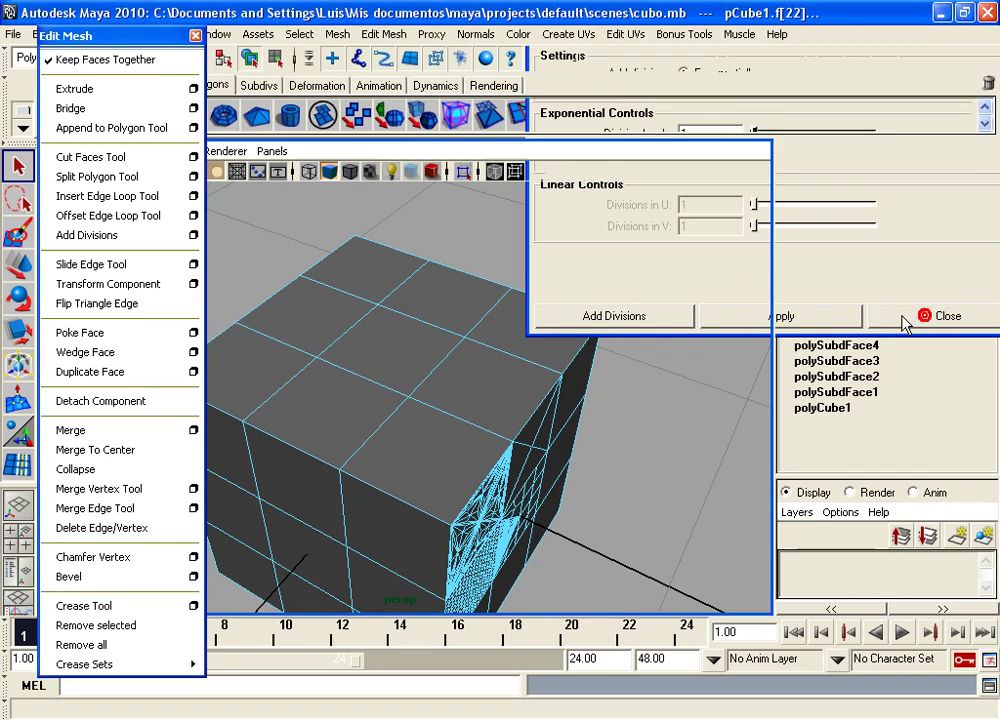
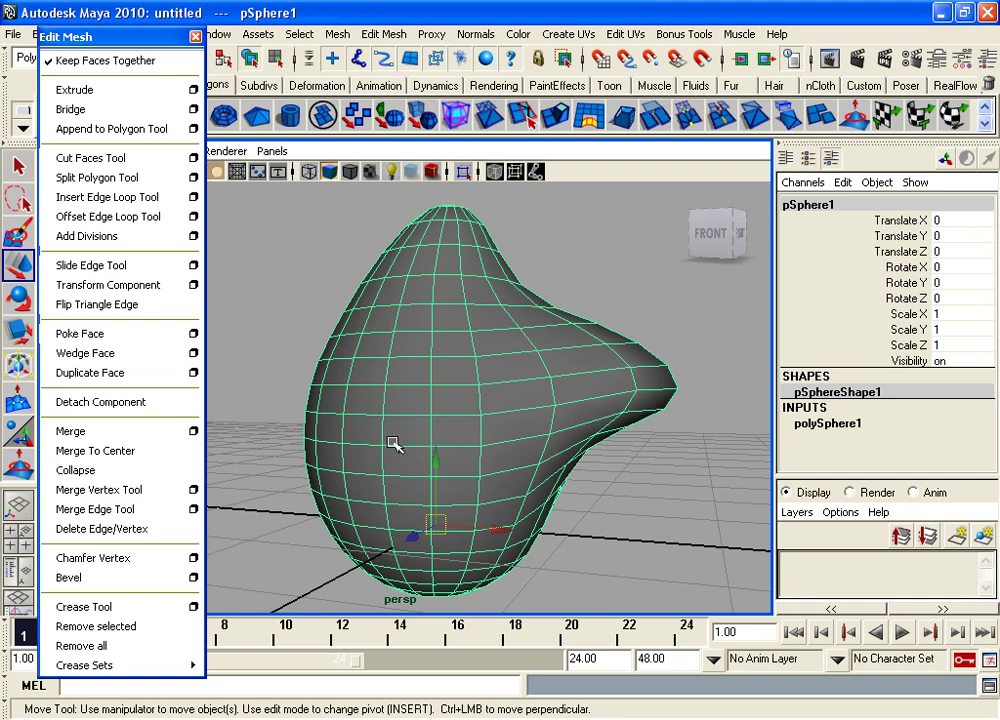
- Select the edge loop around pSphere1's middle and nudge it slightly upward
{"action": "mouse_move", "coordinate": [396, 430]}
{"action": "left_mouse_down", "text": "alt"}
{"action": "mouse_move", "coordinate": [471, 404]}
{"action": "mouse_move", "coordinate": [397, 420]}
{"action": "left_mouse_up", "text": "alt"}
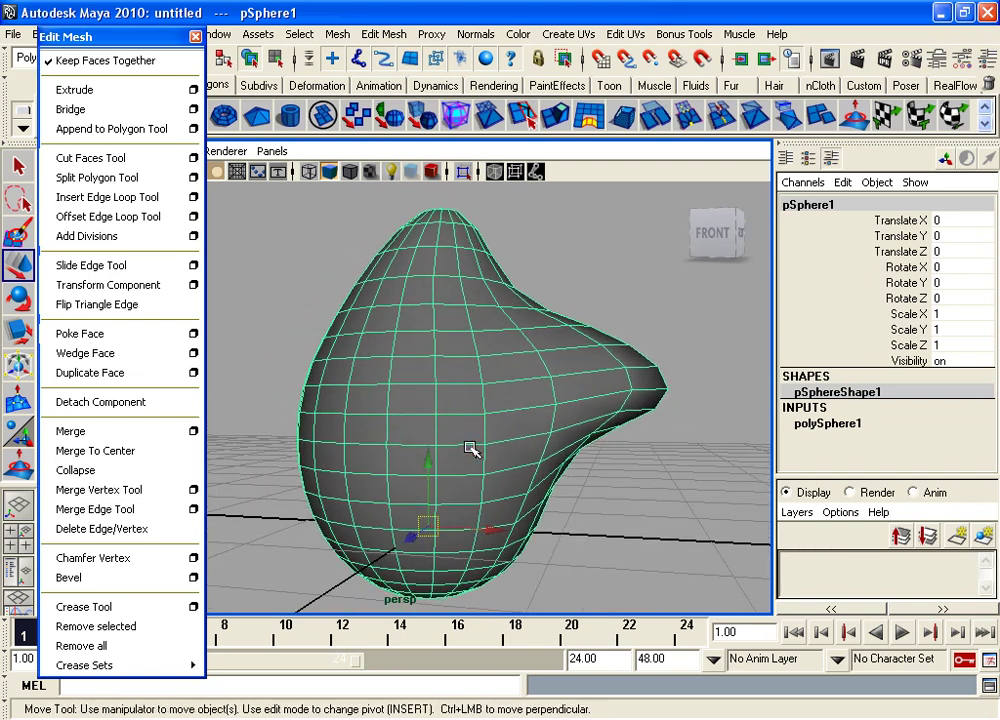
{"action": "right_click_drag", "start_coordinate": [471, 450], "coordinate": [484, 338]}
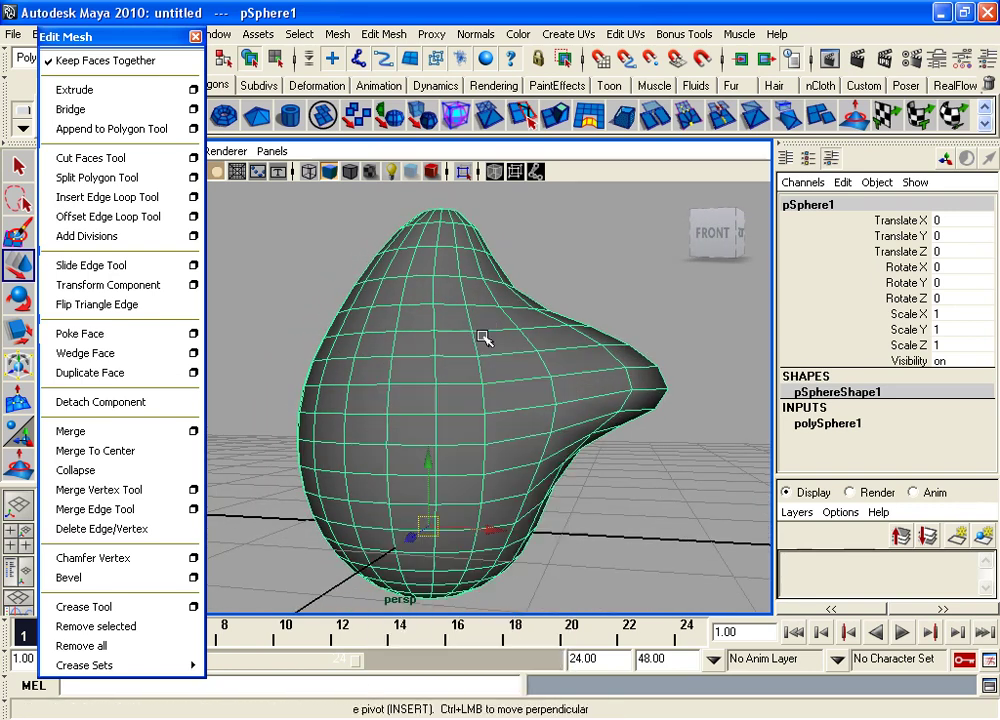
{"action": "mouse_move", "coordinate": [512, 444]}
{"action": "left_mouse_down", "text": "alt"}
{"action": "mouse_move", "coordinate": [473, 462]}
{"action": "mouse_move", "coordinate": [384, 433]}
{"action": "mouse_move", "coordinate": [312, 429]}
{"action": "left_mouse_up", "text": "alt"}
{"action": "left_click", "coordinate": [460, 469]}
{"action": "double_click", "coordinate": [459, 469]}
{"action": "right_click_drag", "start_coordinate": [312, 429], "coordinate": [417, 415], "text": "alt"}
{"action": "mouse_move", "coordinate": [417, 415]}
{"action": "left_mouse_down", "text": "alt"}
{"action": "mouse_move", "coordinate": [589, 377]}
{"action": "mouse_move", "coordinate": [511, 393]}
{"action": "mouse_move", "coordinate": [446, 386]}
{"action": "mouse_move", "coordinate": [473, 402]}
{"action": "mouse_move", "coordinate": [475, 385]}
{"action": "mouse_move", "coordinate": [449, 352]}
{"action": "mouse_move", "coordinate": [454, 333]}
{"action": "mouse_move", "coordinate": [452, 353]}
{"action": "left_mouse_up", "text": "alt"}
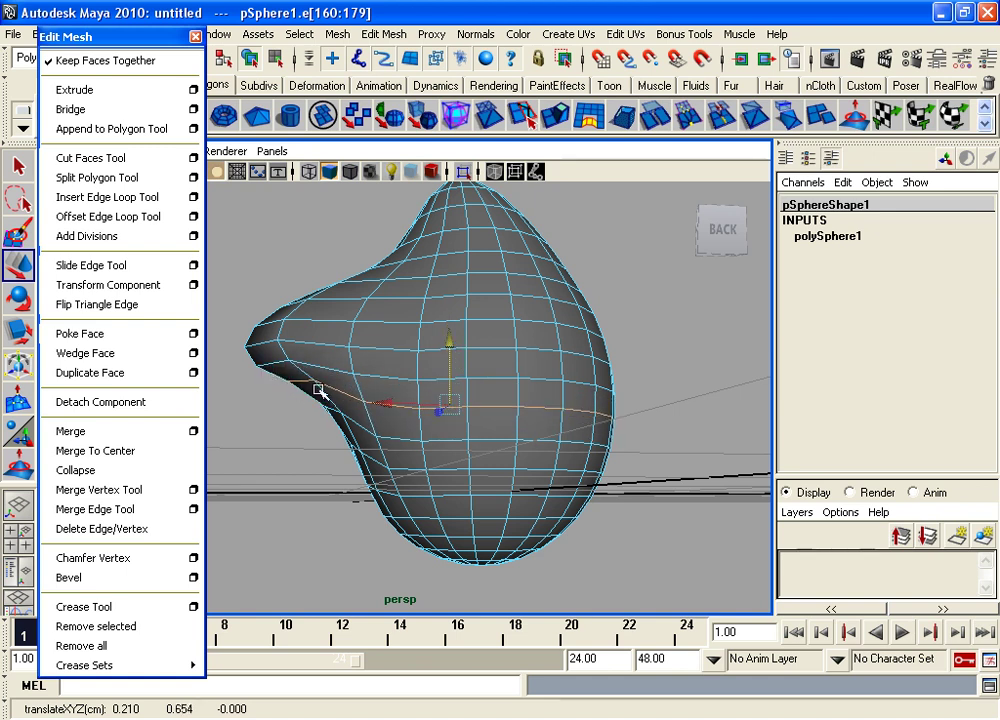
{"action": "mouse_move", "coordinate": [453, 350]}
{"action": "left_mouse_down"}
{"action": "mouse_move", "coordinate": [452, 335]}
{"action": "mouse_move", "coordinate": [452, 393]}
{"action": "mouse_move", "coordinate": [388, 402]}
{"action": "mouse_move", "coordinate": [400, 389]}
{"action": "left_mouse_up"}
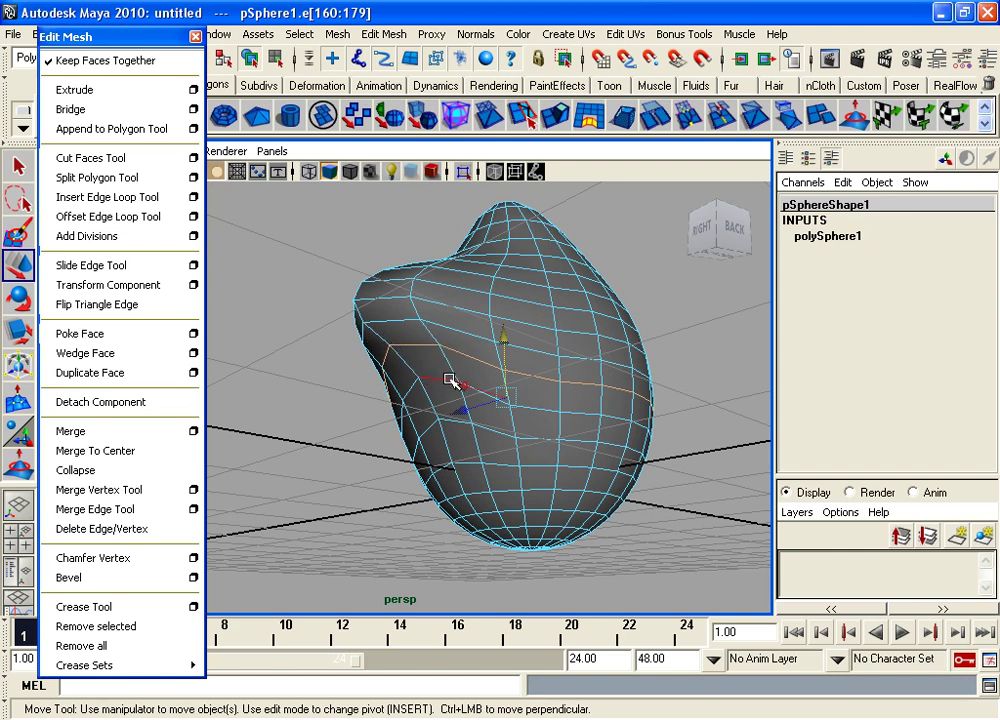
- Hide the viewport ground grid, moving the floating tools panel aside and back
{"action": "mouse_move", "coordinate": [513, 401]}
{"action": "left_mouse_down", "text": "alt"}
{"action": "mouse_move", "coordinate": [469, 373]}
{"action": "mouse_move", "coordinate": [474, 386]}
{"action": "left_mouse_up", "text": "alt"}
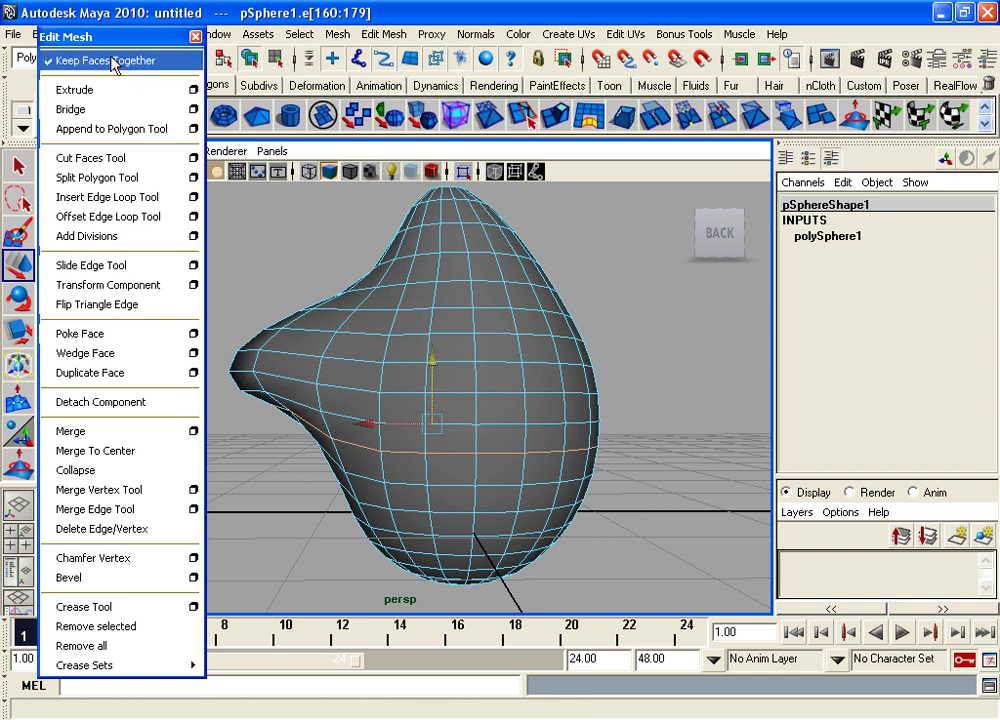
{"action": "left_click_drag", "start_coordinate": [100, 37], "coordinate": [239, 51]}
{"action": "left_click", "coordinate": [143, 171]}
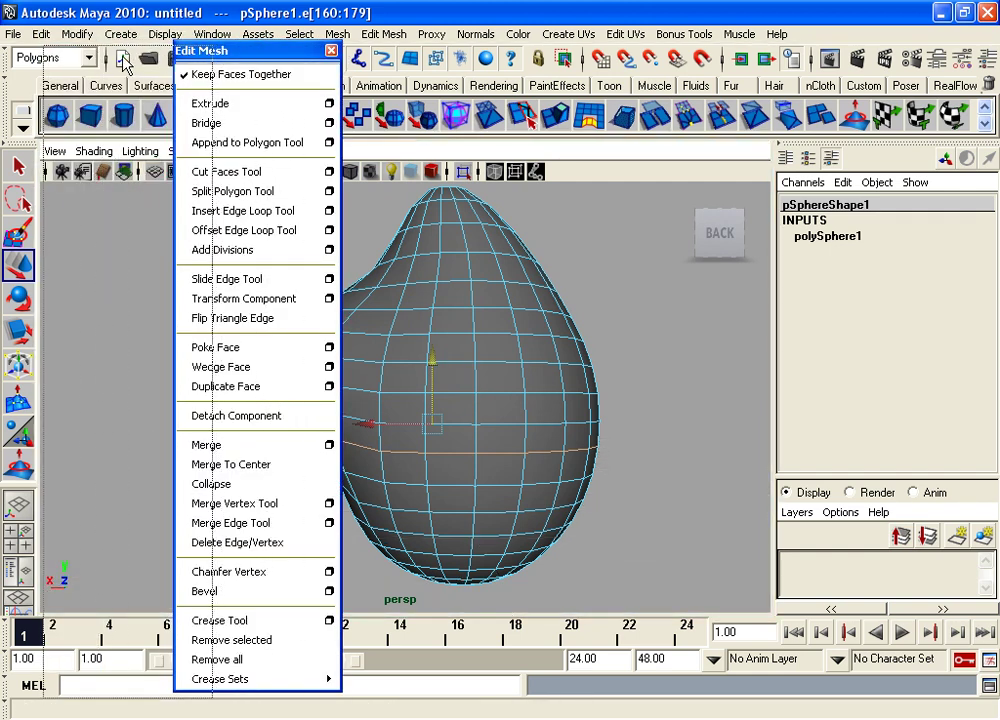
{"action": "left_click_drag", "start_coordinate": [210, 50], "coordinate": [78, 56]}
{"action": "left_click_drag", "start_coordinate": [518, 440], "coordinate": [440, 414], "text": "alt"}
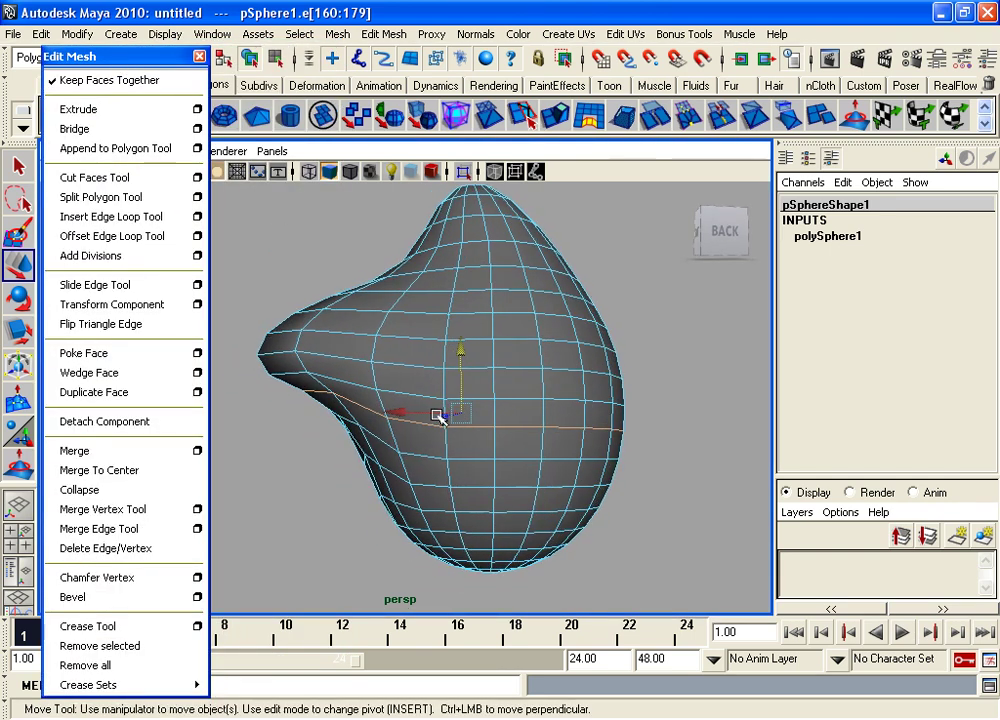
{"action": "mouse_move", "coordinate": [571, 442]}
{"action": "left_mouse_down", "text": "alt"}
{"action": "mouse_move", "coordinate": [540, 437]}
{"action": "mouse_move", "coordinate": [549, 440]}
{"action": "left_mouse_up", "text": "alt"}
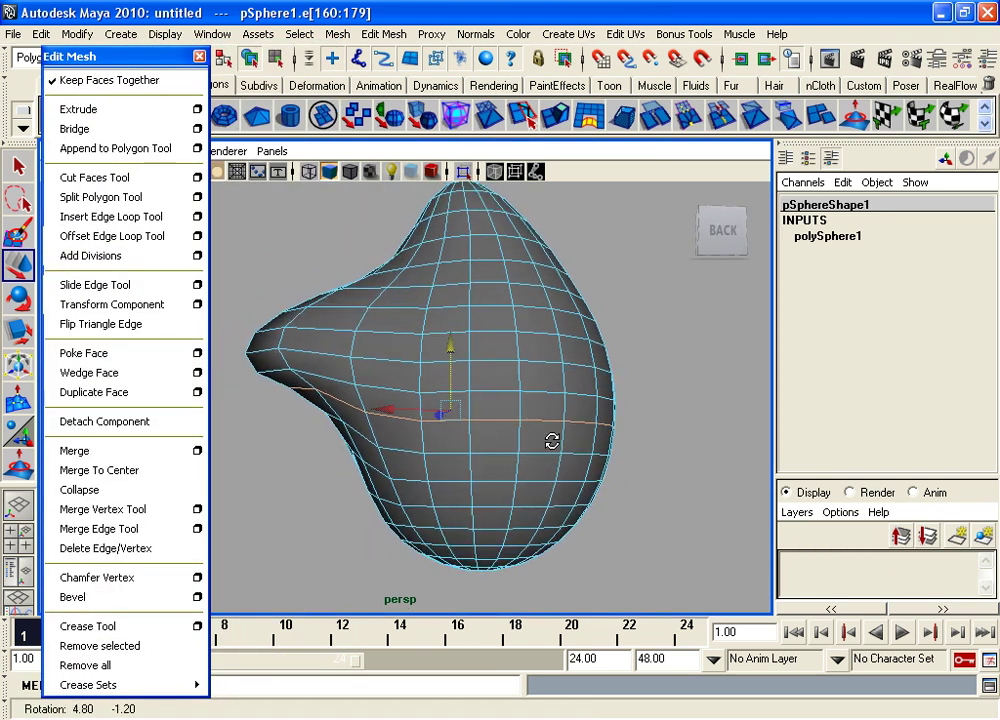
- Slide the middle edge loop down and back up with the Slide Edge Tool, then open its options
{"action": "left_click", "coordinate": [104, 289]}
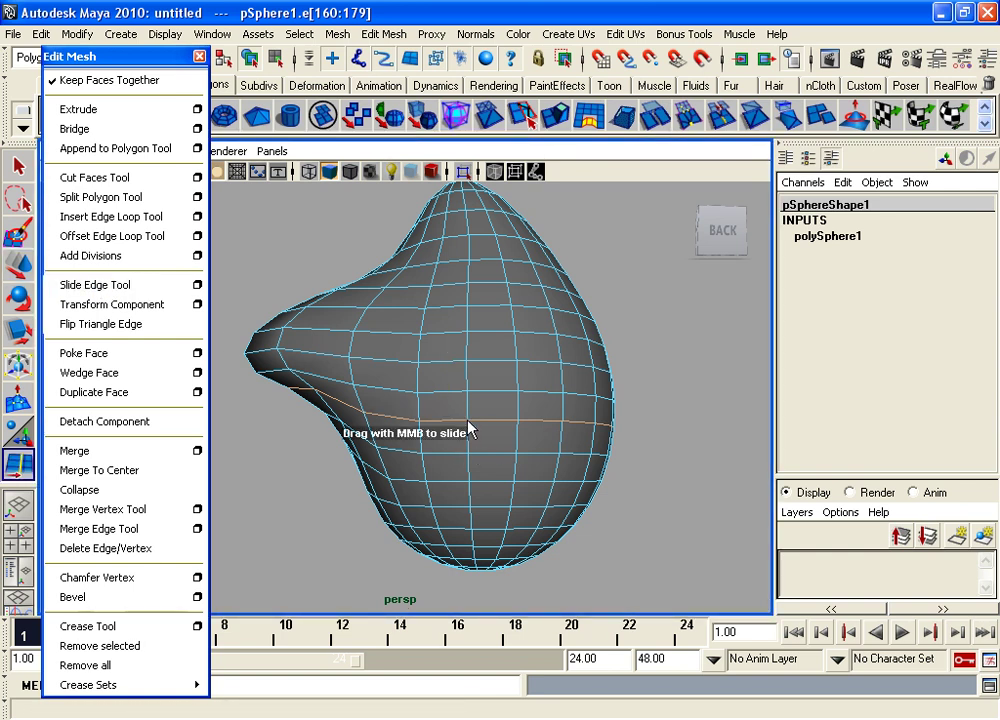
{"action": "mouse_move", "coordinate": [468, 428]}
{"action": "middle_mouse_down"}
{"action": "mouse_move", "coordinate": [492, 424]}
{"action": "mouse_move", "coordinate": [428, 419]}
{"action": "mouse_move", "coordinate": [500, 415]}
{"action": "mouse_move", "coordinate": [446, 420]}
{"action": "middle_mouse_up"}
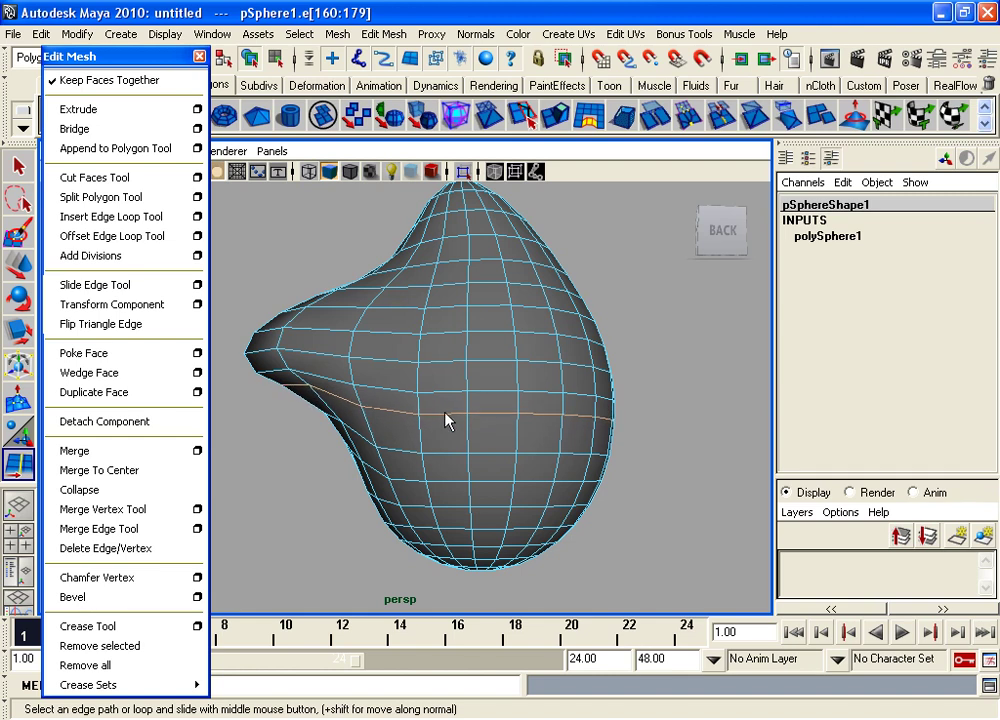
{"action": "mouse_move", "coordinate": [437, 420]}
{"action": "left_mouse_down", "text": "alt"}
{"action": "mouse_move", "coordinate": [504, 415]}
{"action": "mouse_move", "coordinate": [284, 400]}
{"action": "left_mouse_up", "text": "alt"}
{"action": "right_click_drag", "start_coordinate": [284, 400], "coordinate": [453, 375], "text": "alt"}
{"action": "mouse_move", "coordinate": [453, 375]}
{"action": "left_mouse_down", "text": "alt"}
{"action": "mouse_move", "coordinate": [413, 397]}
{"action": "mouse_move", "coordinate": [263, 384]}
{"action": "left_mouse_up", "text": "alt"}
{"action": "mouse_move", "coordinate": [383, 385]}
{"action": "middle_mouse_down"}
{"action": "mouse_move", "coordinate": [424, 379]}
{"action": "mouse_move", "coordinate": [353, 379]}
{"action": "mouse_move", "coordinate": [406, 368]}
{"action": "middle_mouse_up"}
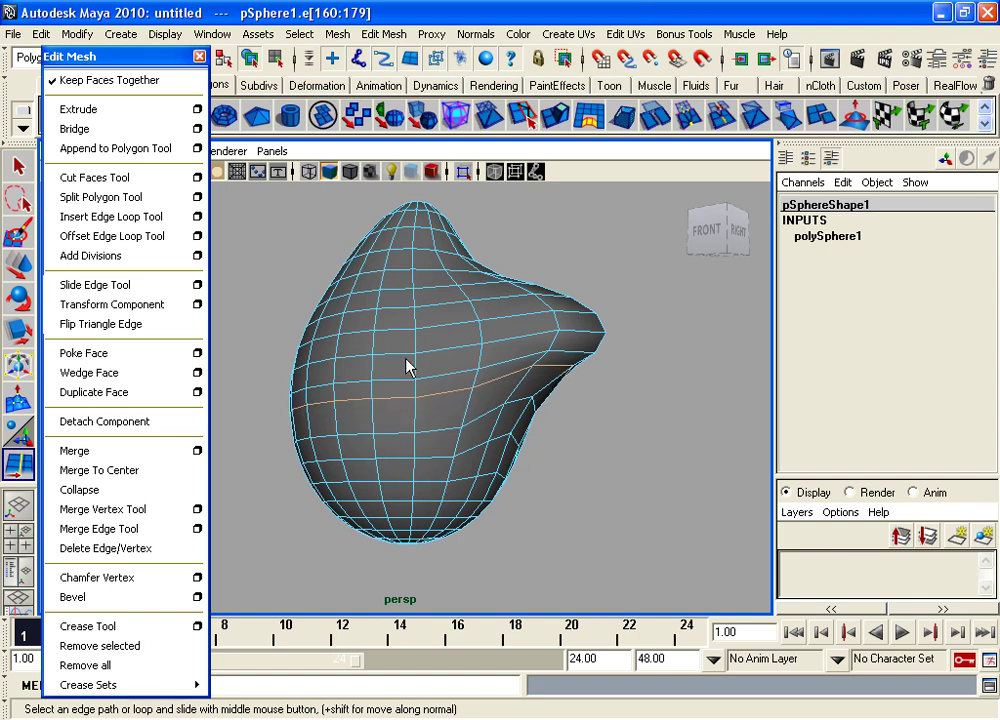
{"action": "mouse_move", "coordinate": [368, 366]}
{"action": "left_mouse_down", "text": "alt"}
{"action": "mouse_move", "coordinate": [403, 367]}
{"action": "mouse_move", "coordinate": [402, 386]}
{"action": "left_mouse_up", "text": "alt"}
{"action": "middle_click_drag", "start_coordinate": [402, 386], "coordinate": [373, 379], "text": "alt"}
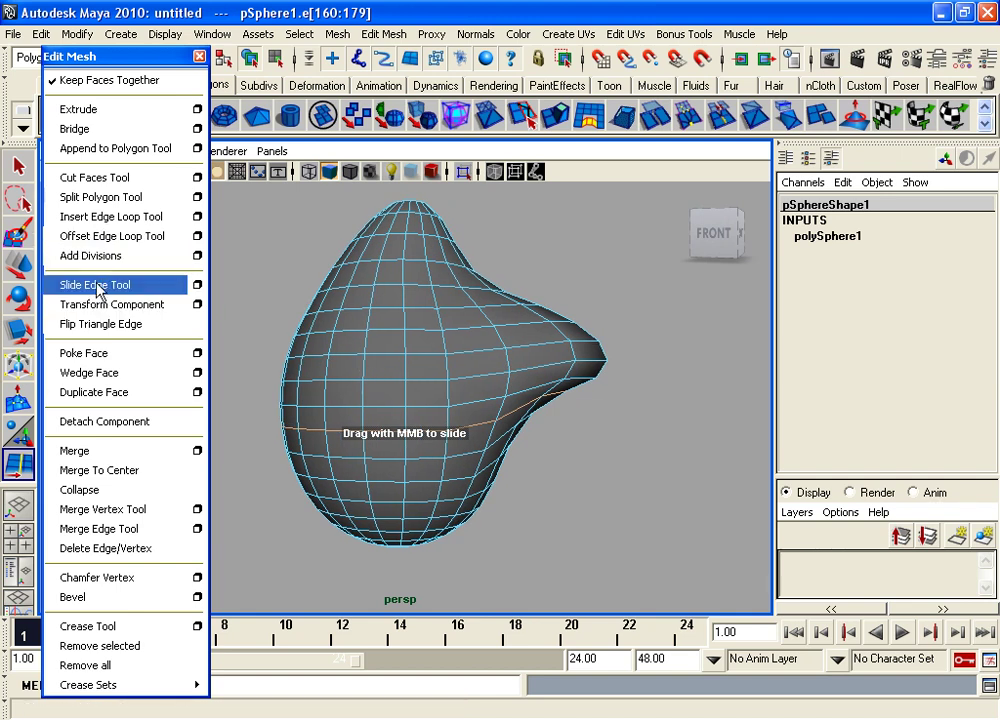
{"action": "left_click", "coordinate": [196, 287]}
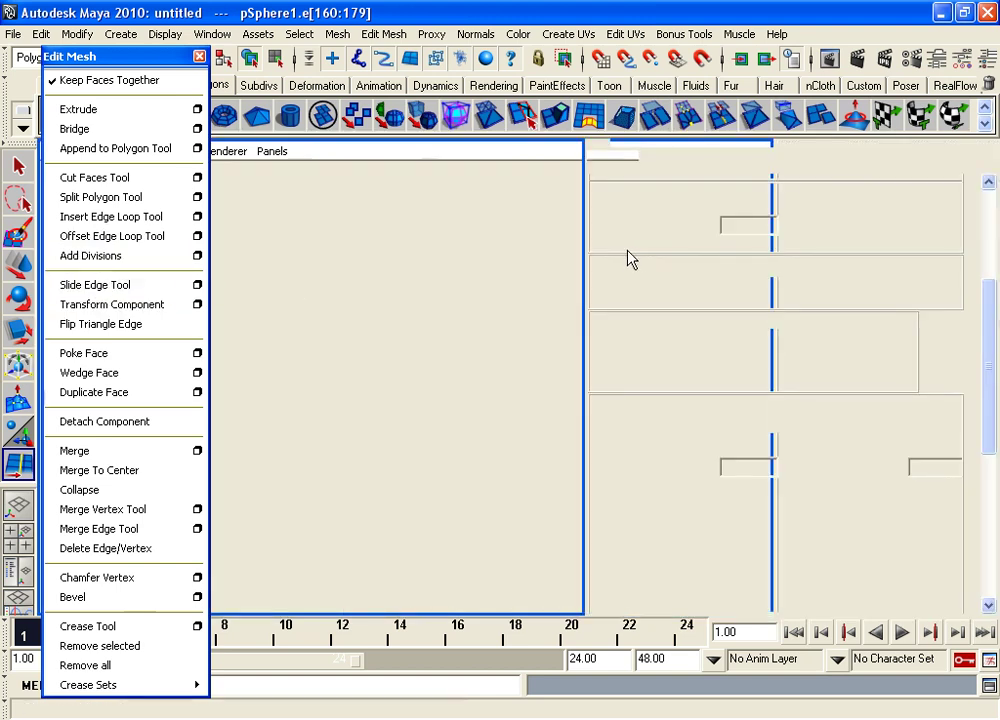
- Switch edge sliding to Absolute mode and slide the edge loop up, then lower
{"action": "scroll", "coordinate": [404, 390], "scroll_direction": "up", "scroll_amount": 3}
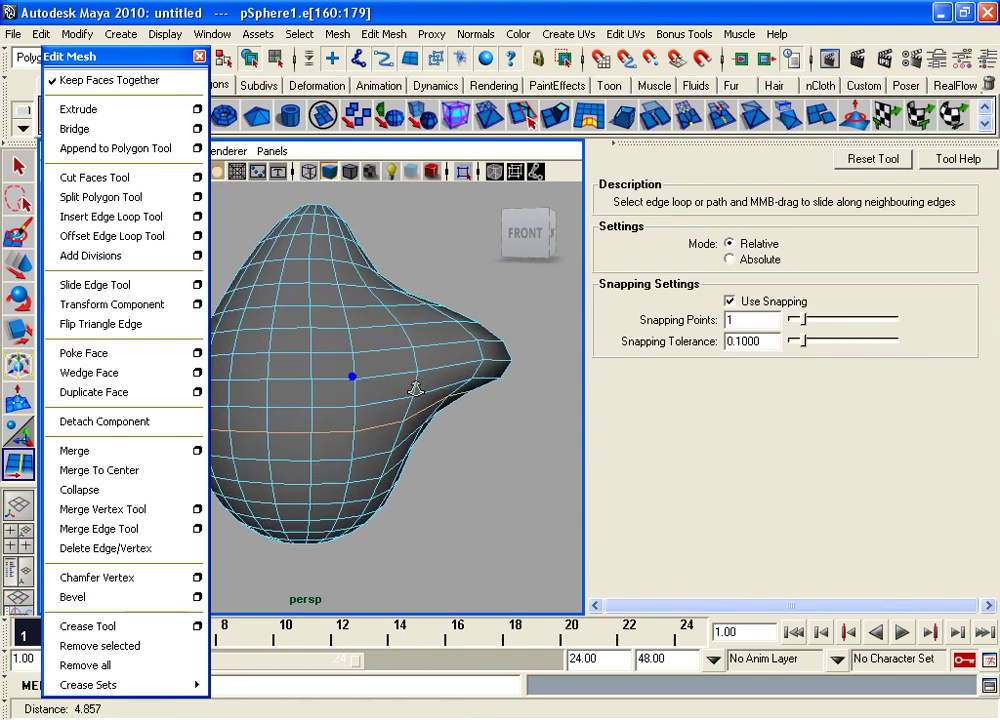
{"action": "scroll", "coordinate": [408, 380], "scroll_direction": "up", "scroll_amount": 3}
{"action": "left_click_drag", "start_coordinate": [419, 405], "coordinate": [386, 402], "text": "alt"}
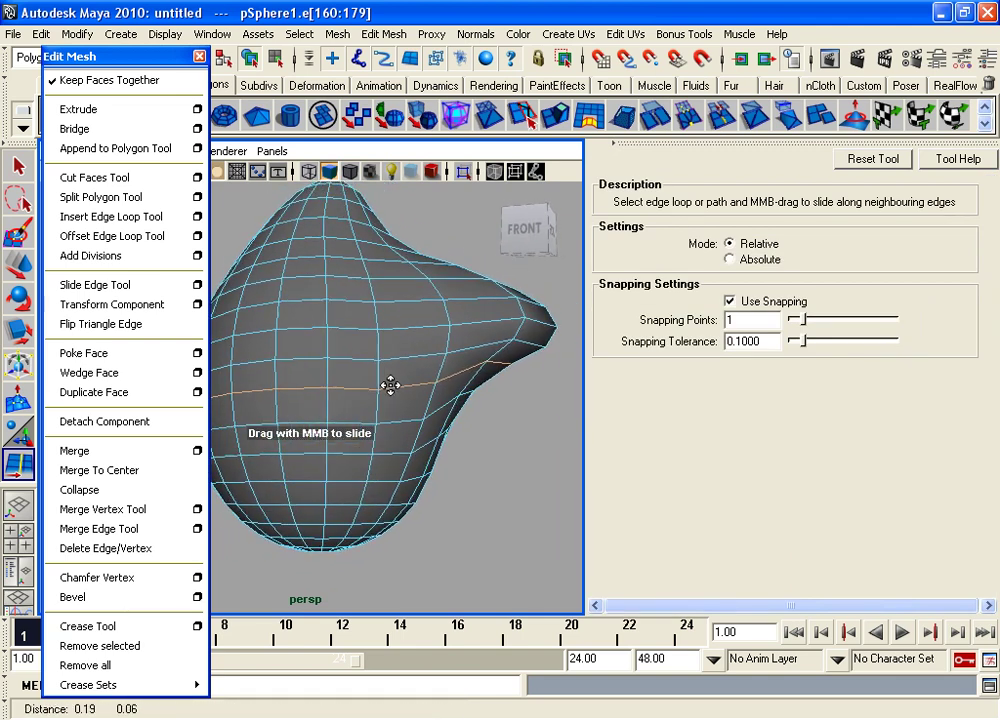
{"action": "left_click", "coordinate": [729, 259]}
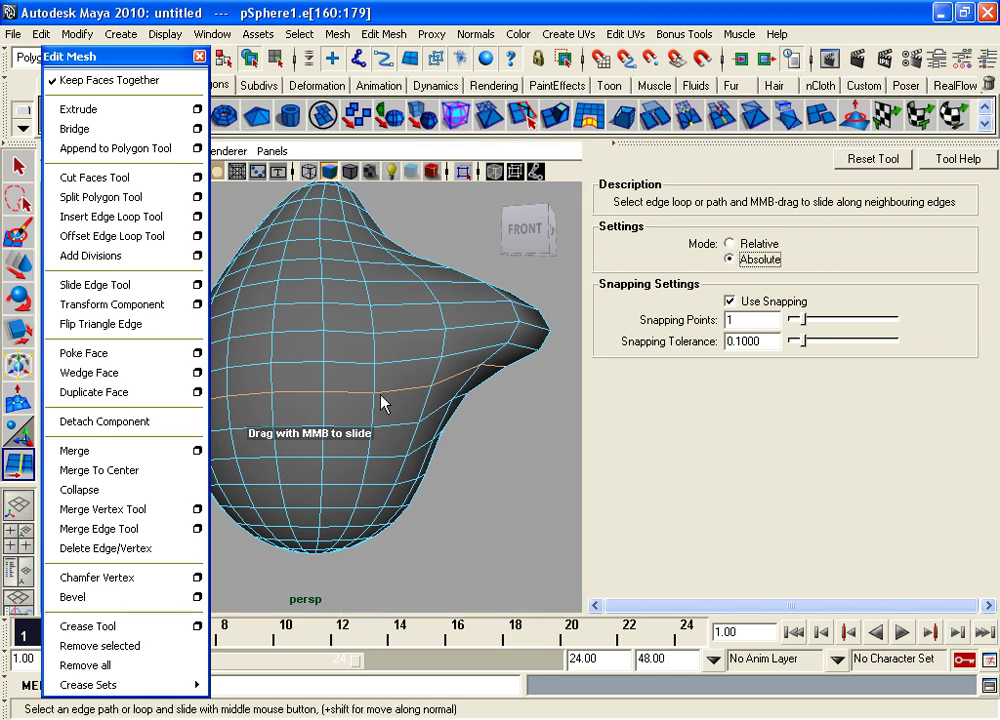
{"action": "mouse_move", "coordinate": [369, 389]}
{"action": "middle_mouse_down"}
{"action": "mouse_move", "coordinate": [403, 378]}
{"action": "mouse_move", "coordinate": [393, 372]}
{"action": "mouse_move", "coordinate": [409, 350]}
{"action": "mouse_move", "coordinate": [323, 397]}
{"action": "mouse_move", "coordinate": [431, 359]}
{"action": "mouse_move", "coordinate": [386, 373]}
{"action": "middle_mouse_up"}
{"action": "right_click_drag", "start_coordinate": [386, 373], "coordinate": [319, 388], "text": "alt"}
{"action": "middle_click_drag", "start_coordinate": [319, 388], "coordinate": [342, 368], "text": "alt"}
{"action": "left_click_drag", "start_coordinate": [342, 368], "coordinate": [379, 390], "text": "alt"}
{"action": "mouse_move", "coordinate": [379, 390]}
{"action": "right_mouse_down", "text": "alt"}
{"action": "mouse_move", "coordinate": [343, 378]}
{"action": "mouse_move", "coordinate": [397, 370]}
{"action": "right_mouse_up", "text": "alt"}
{"action": "left_click_drag", "start_coordinate": [397, 370], "coordinate": [380, 359], "text": "alt"}
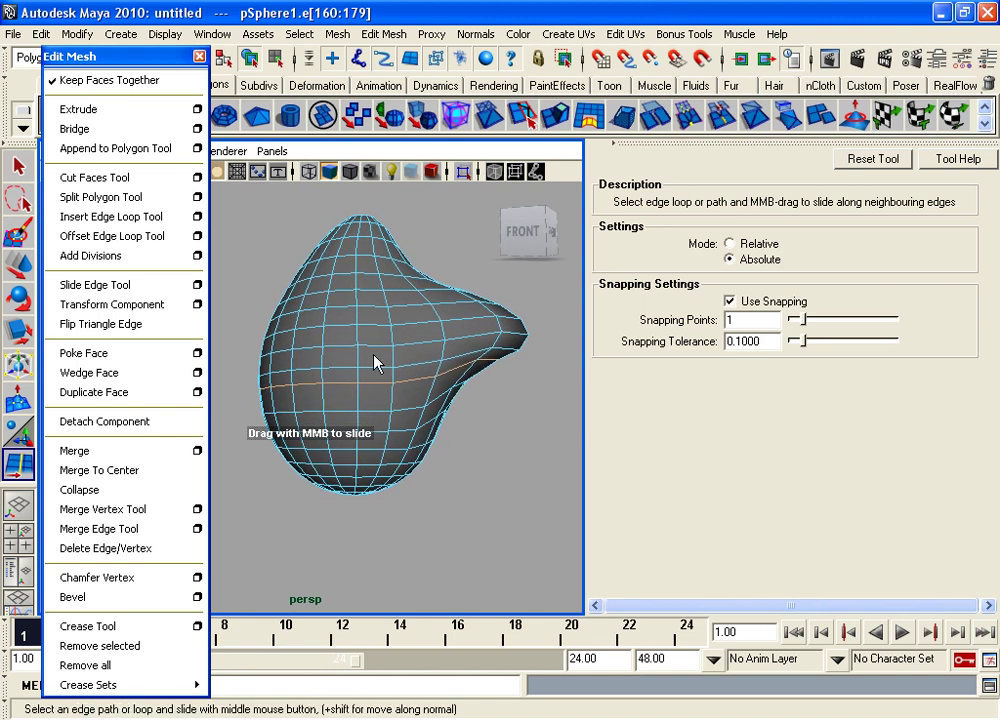
{"action": "mouse_move", "coordinate": [421, 350]}
{"action": "middle_mouse_down"}
{"action": "mouse_move", "coordinate": [301, 372]}
{"action": "mouse_move", "coordinate": [388, 340]}
{"action": "mouse_move", "coordinate": [326, 357]}
{"action": "mouse_move", "coordinate": [384, 341]}
{"action": "mouse_move", "coordinate": [339, 348]}
{"action": "mouse_move", "coordinate": [350, 348]}
{"action": "middle_mouse_up"}
- Return to Relative mode, pick an edge loop lower on the mesh and slide it slightly
{"action": "left_click", "coordinate": [729, 243]}
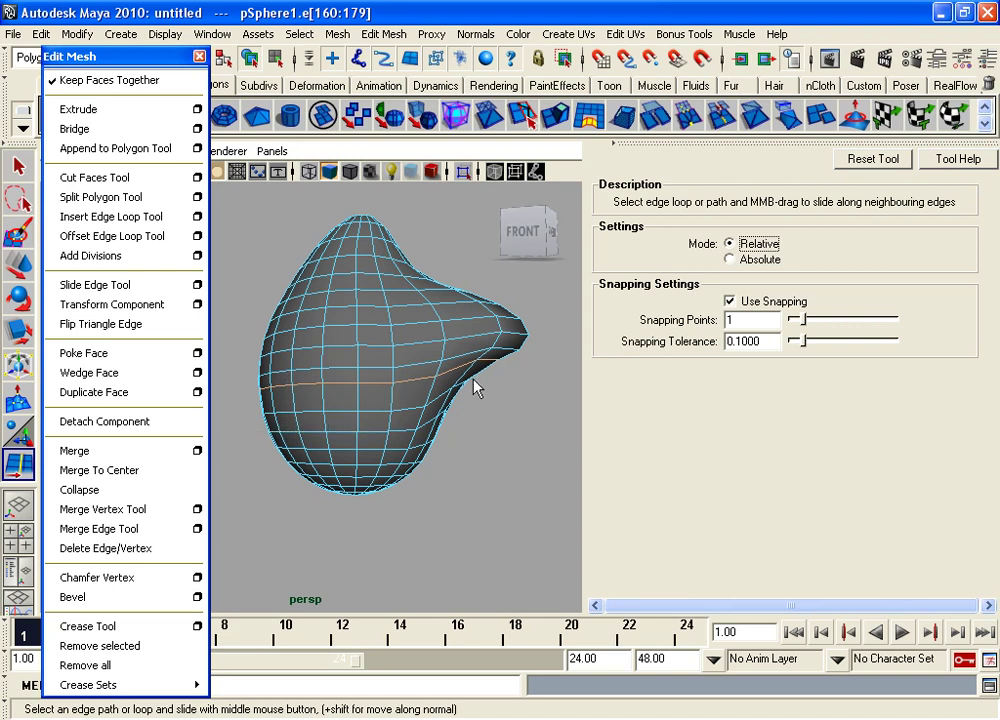
{"action": "left_click_drag", "start_coordinate": [478, 378], "coordinate": [464, 362], "text": "alt"}
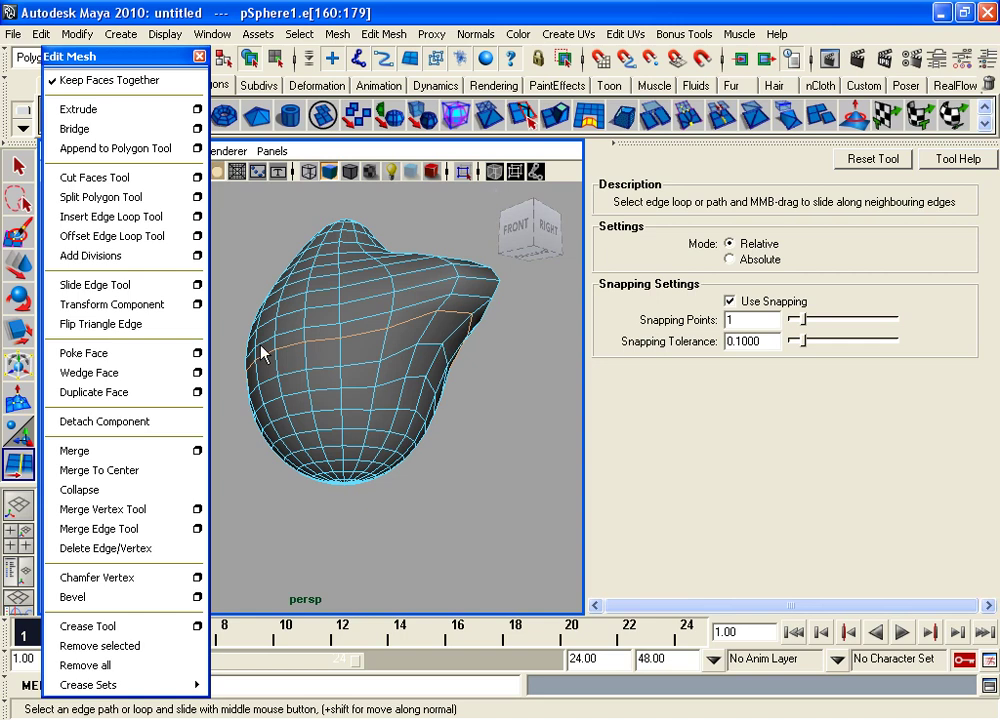
{"action": "left_click_drag", "start_coordinate": [261, 357], "coordinate": [297, 362], "text": "alt"}
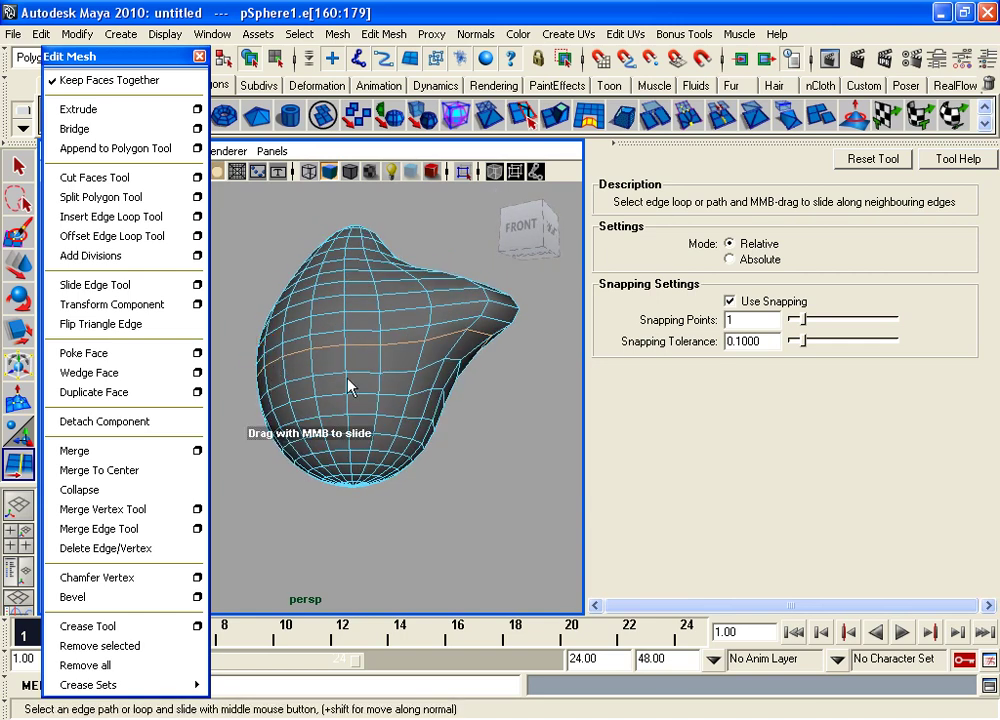
{"action": "left_click", "coordinate": [386, 362]}
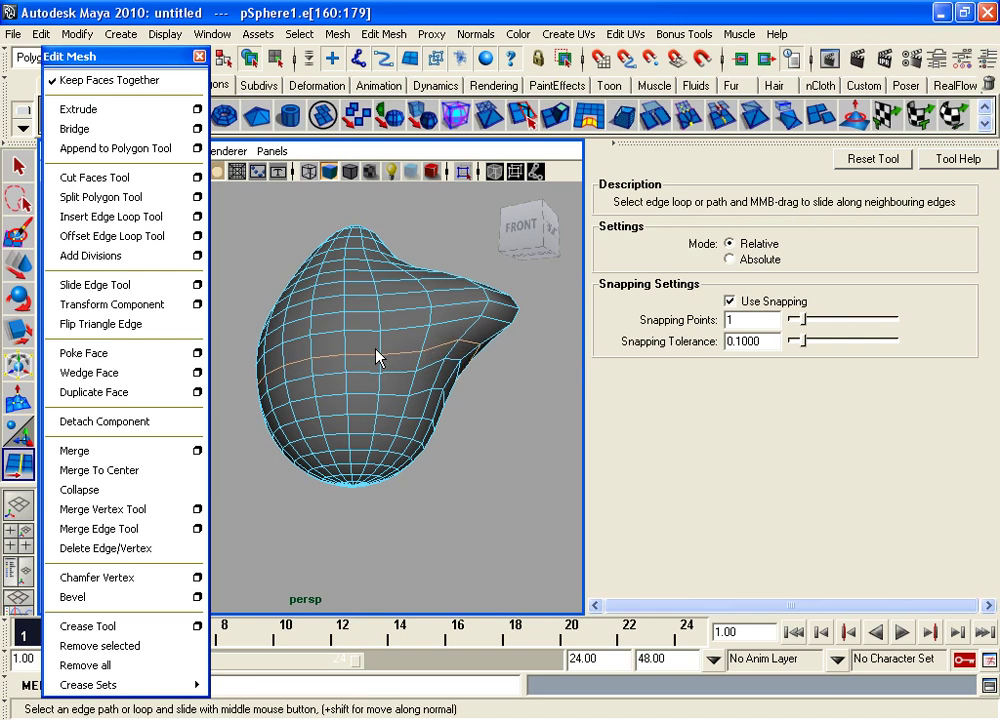
{"action": "middle_click_drag", "start_coordinate": [357, 358], "coordinate": [350, 359]}
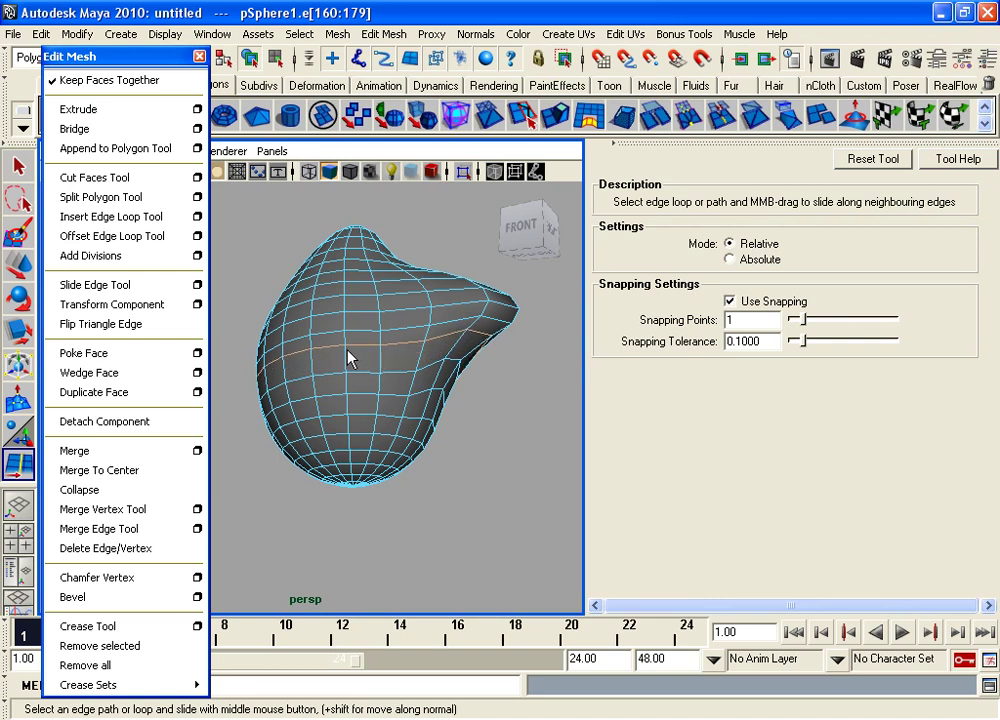
{"action": "left_click", "coordinate": [297, 373]}
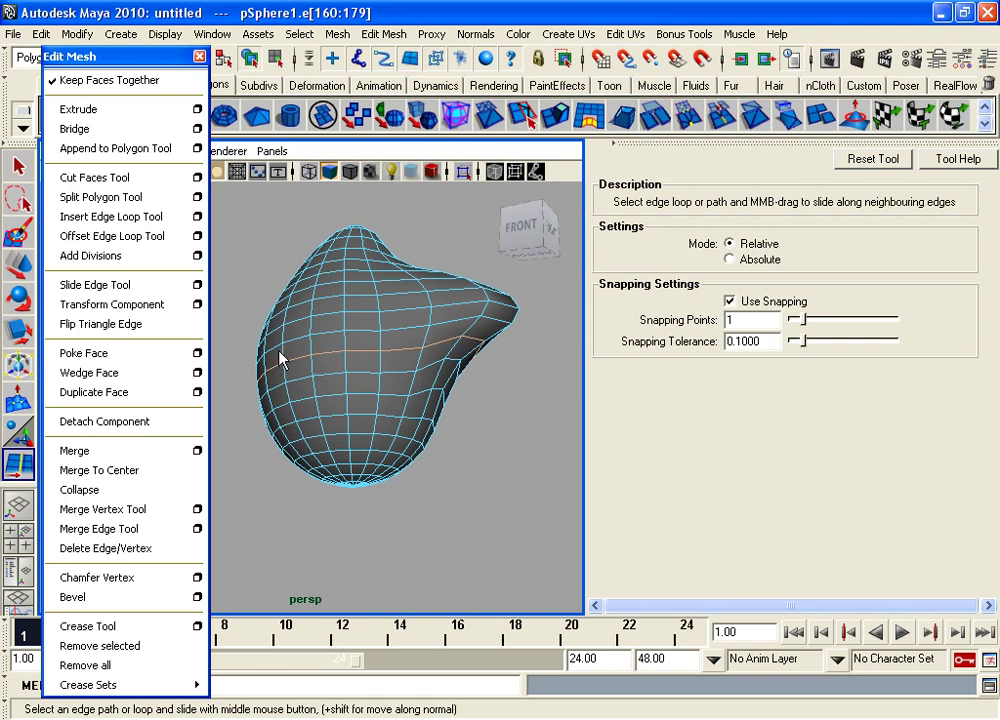
{"action": "mouse_move", "coordinate": [420, 365]}
{"action": "left_click_drag", "start_coordinate": [418, 368], "coordinate": [379, 384], "text": "alt"}
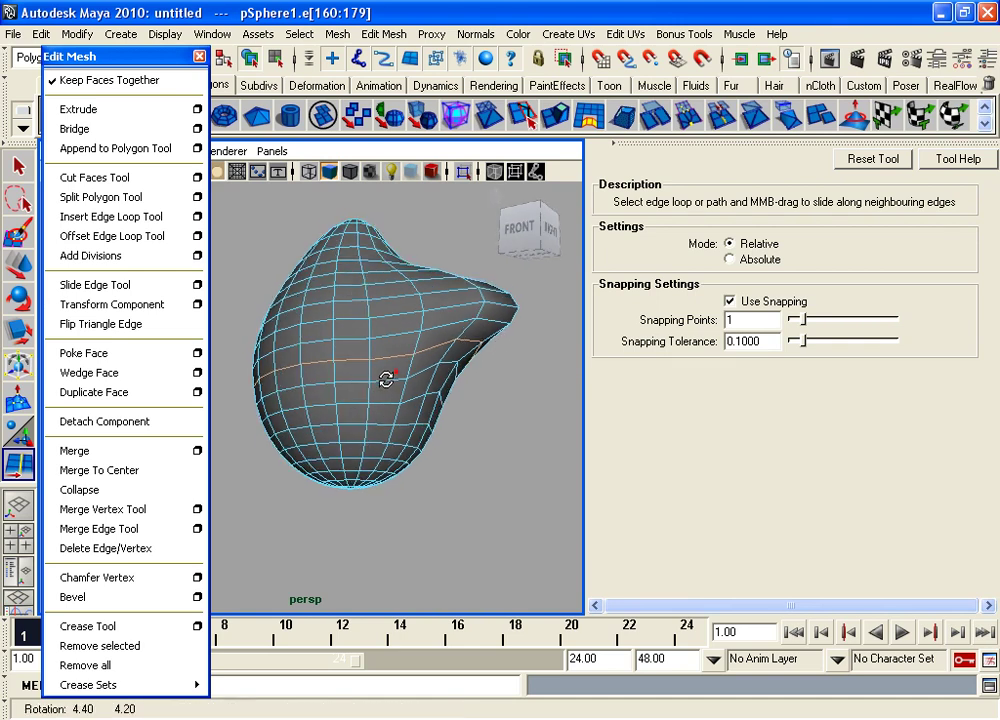
- In Absolute mode slide the lower loop up and back, then switch back to Relative
{"action": "left_click", "coordinate": [730, 260]}
{"action": "mouse_move", "coordinate": [335, 400]}
{"action": "middle_mouse_down"}
{"action": "mouse_move", "coordinate": [422, 366]}
{"action": "mouse_move", "coordinate": [357, 375]}
{"action": "mouse_move", "coordinate": [438, 357]}
{"action": "middle_mouse_up"}
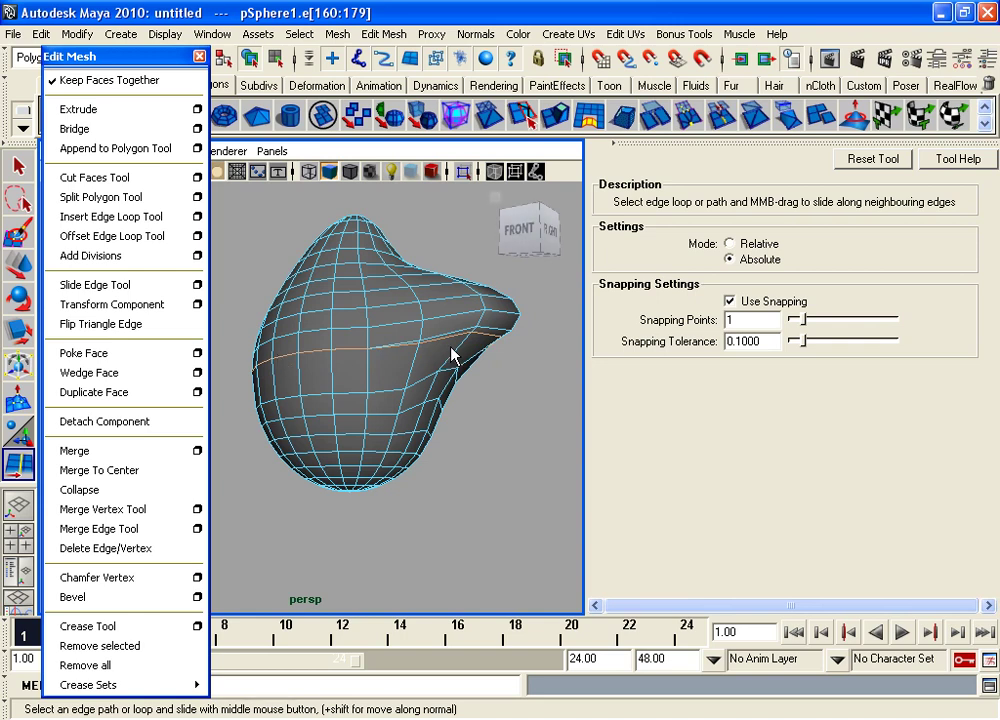
{"action": "left_click_drag", "start_coordinate": [497, 340], "coordinate": [475, 319], "text": "alt"}
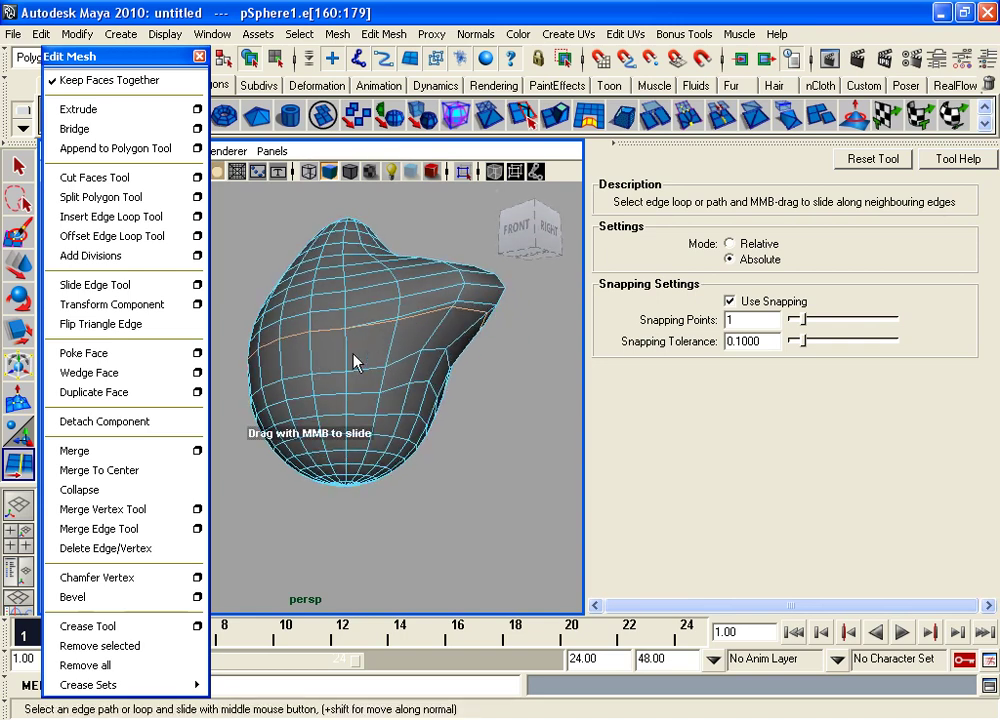
{"action": "mouse_move", "coordinate": [418, 357]}
{"action": "middle_mouse_down"}
{"action": "mouse_move", "coordinate": [187, 383]}
{"action": "mouse_move", "coordinate": [453, 339]}
{"action": "mouse_move", "coordinate": [239, 375]}
{"action": "mouse_move", "coordinate": [433, 335]}
{"action": "mouse_move", "coordinate": [292, 368]}
{"action": "mouse_move", "coordinate": [315, 369]}
{"action": "middle_mouse_up"}
{"action": "left_click", "coordinate": [730, 243]}
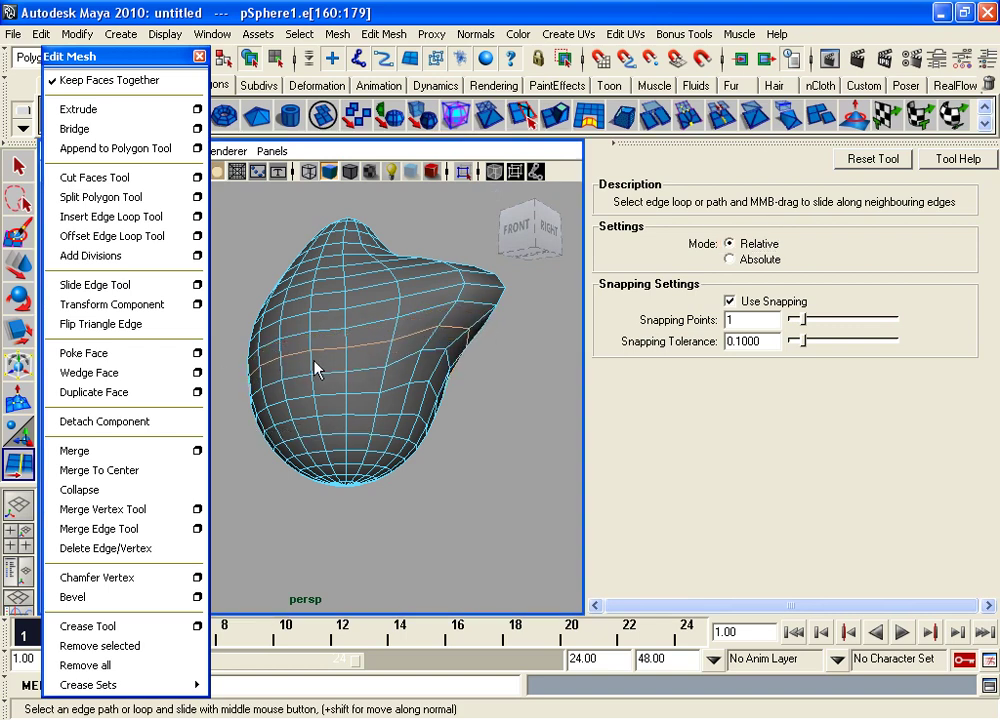
{"action": "left_click_drag", "start_coordinate": [339, 346], "coordinate": [265, 392], "text": "alt"}
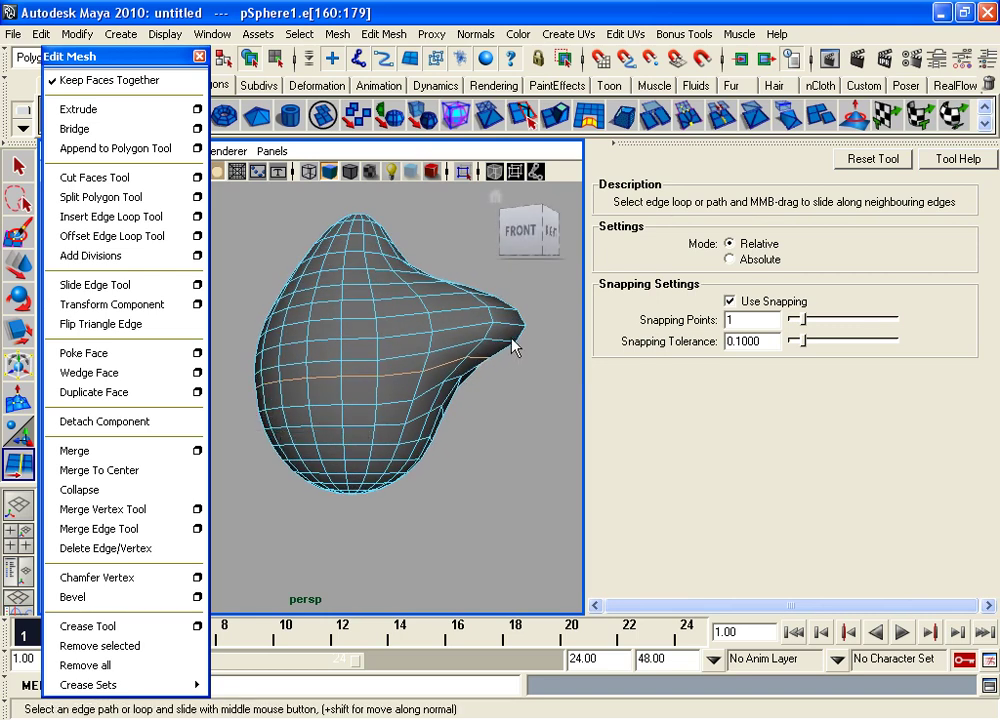
{"action": "left_click_drag", "start_coordinate": [330, 386], "coordinate": [324, 397], "text": "alt"}
{"action": "right_click_drag", "start_coordinate": [315, 349], "coordinate": [366, 367], "text": "alt"}
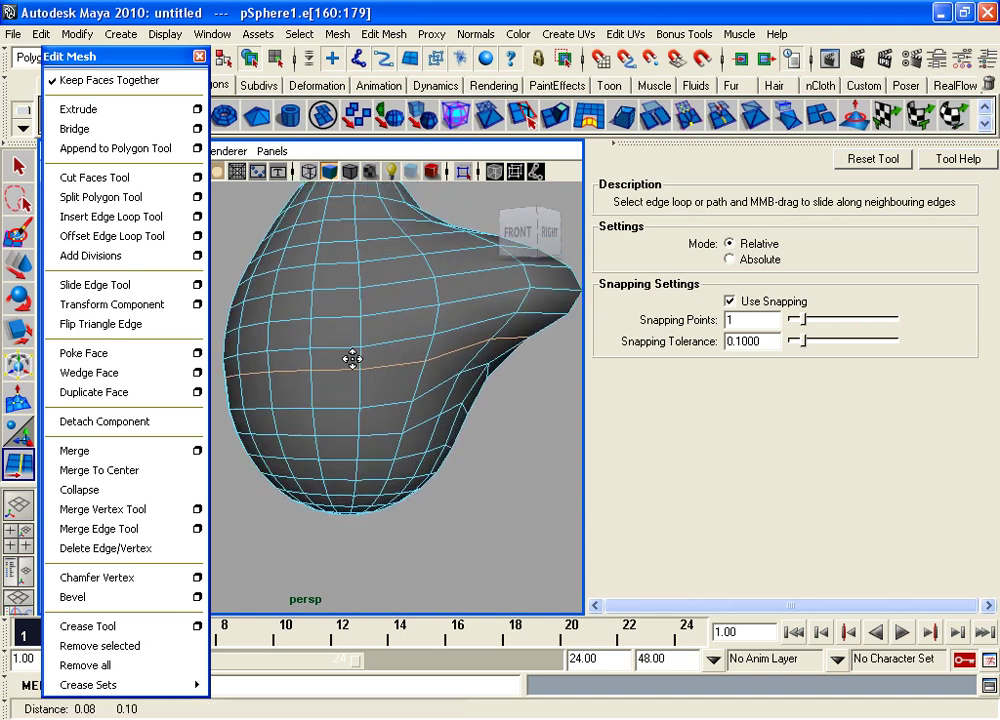
{"action": "left_click_drag", "start_coordinate": [361, 357], "coordinate": [374, 378], "text": "alt"}
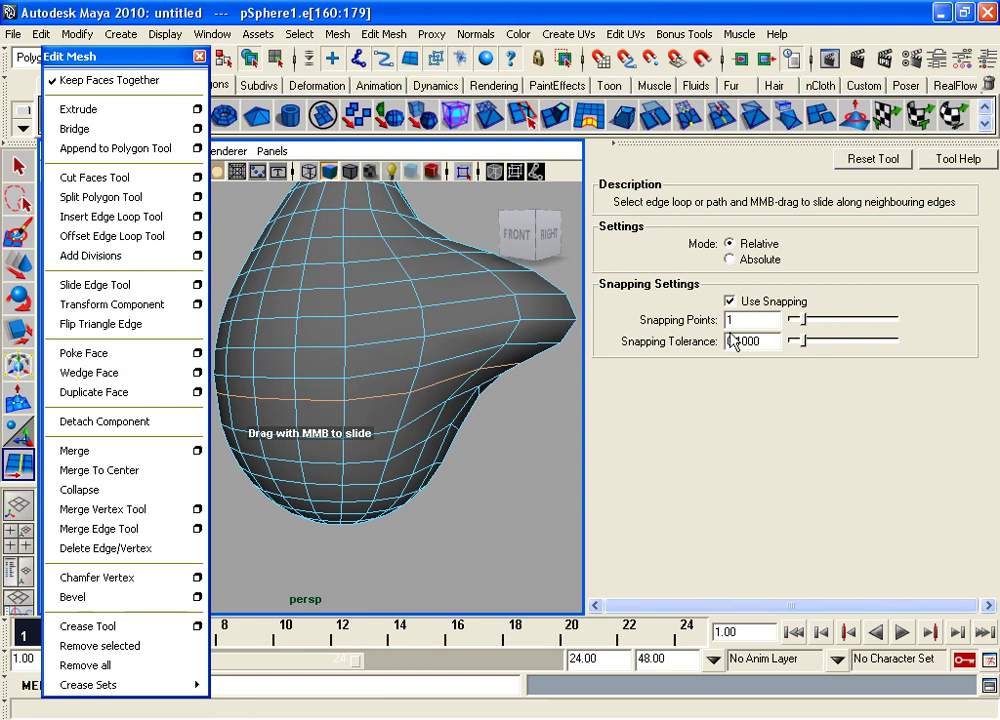
- Raise snapping points to 3 and slide the edge loop upward, then lower, on the sphere
{"action": "left_click_drag", "start_coordinate": [806, 323], "coordinate": [811, 325]}
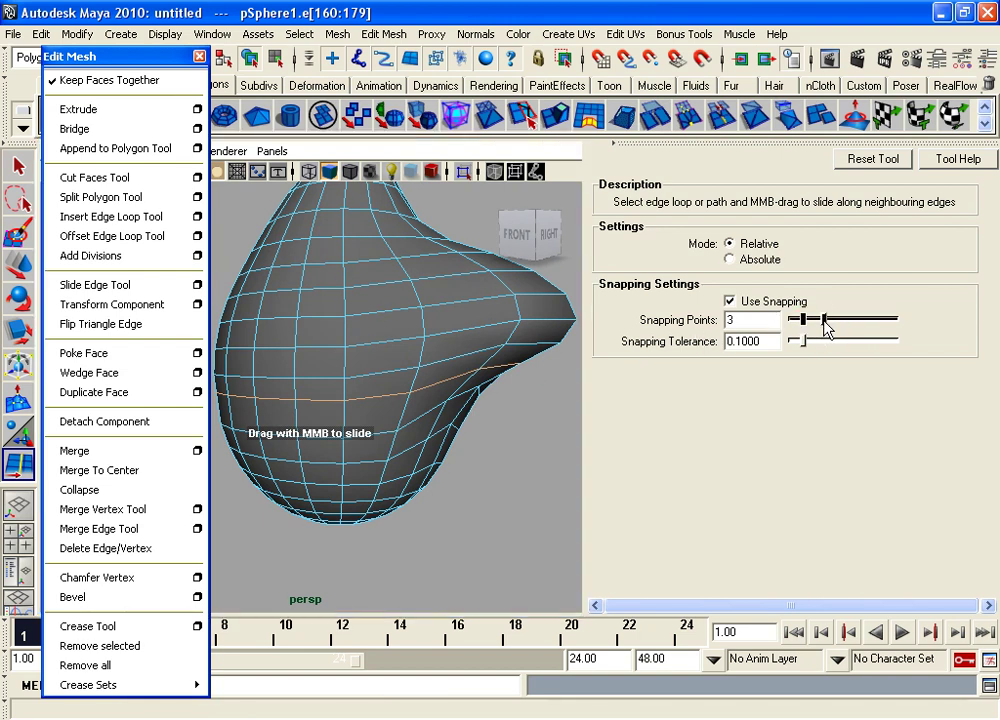
{"action": "mouse_move", "coordinate": [370, 392]}
{"action": "middle_mouse_down"}
{"action": "mouse_move", "coordinate": [335, 395]}
{"action": "mouse_move", "coordinate": [431, 388]}
{"action": "mouse_move", "coordinate": [351, 385]}
{"action": "middle_mouse_up"}
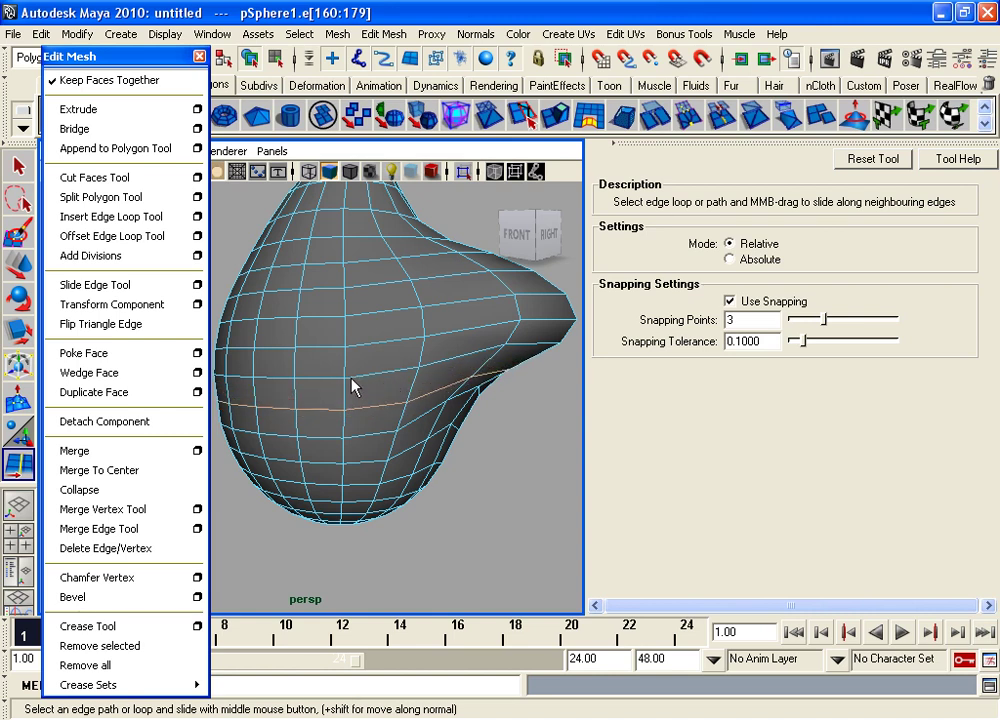
{"action": "left_click_drag", "start_coordinate": [393, 393], "coordinate": [368, 362], "text": "alt"}
{"action": "mouse_move", "coordinate": [388, 363]}
{"action": "middle_mouse_down"}
{"action": "mouse_move", "coordinate": [453, 353]}
{"action": "mouse_move", "coordinate": [359, 357]}
{"action": "mouse_move", "coordinate": [424, 356]}
{"action": "mouse_move", "coordinate": [384, 357]}
{"action": "middle_mouse_up"}
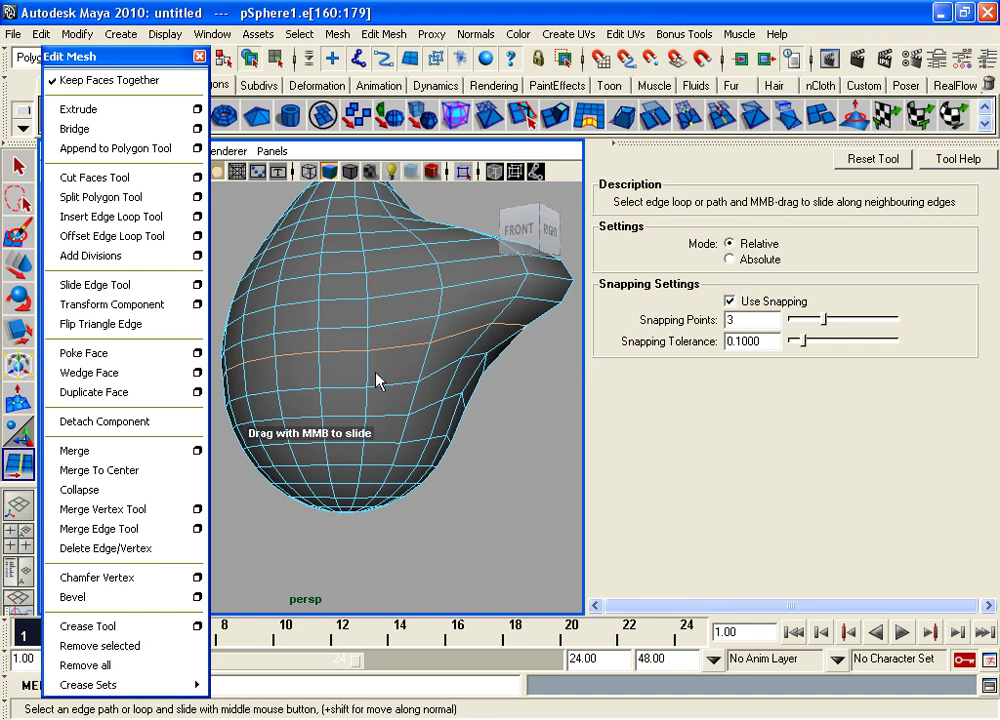
{"action": "middle_click_drag", "start_coordinate": [370, 372], "coordinate": [346, 352]}
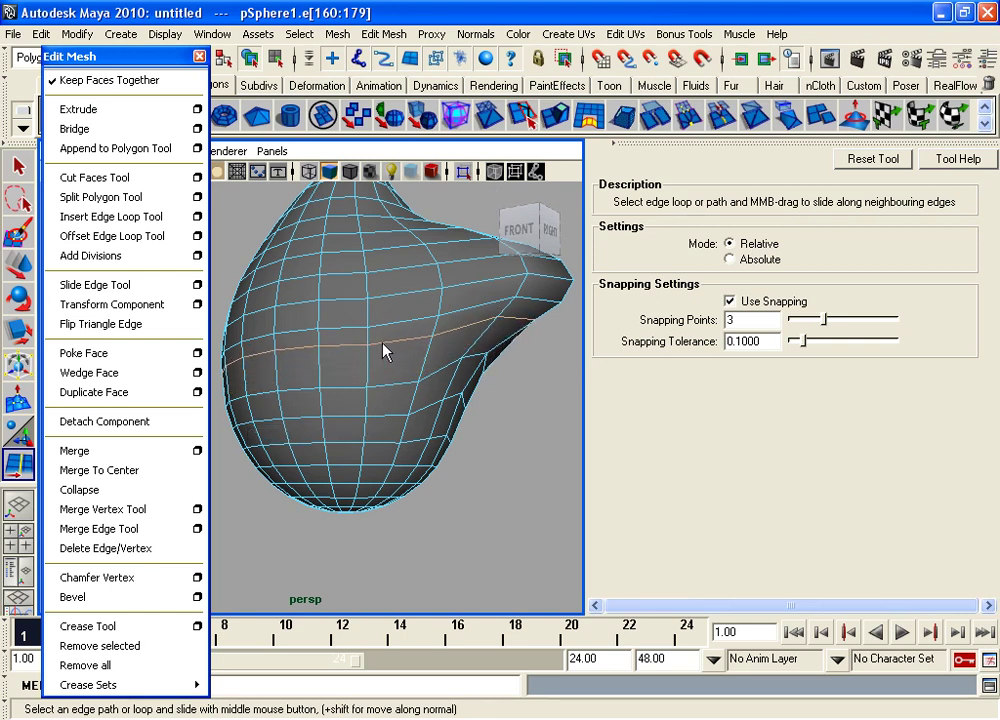
{"action": "mouse_move", "coordinate": [424, 364]}
{"action": "left_mouse_down", "text": "alt"}
{"action": "mouse_move", "coordinate": [388, 402]}
{"action": "mouse_move", "coordinate": [322, 385]}
{"action": "left_mouse_up", "text": "alt"}
{"action": "right_click_drag", "start_coordinate": [322, 385], "coordinate": [330, 346], "text": "alt"}
{"action": "left_click_drag", "start_coordinate": [330, 346], "coordinate": [315, 359], "text": "alt"}
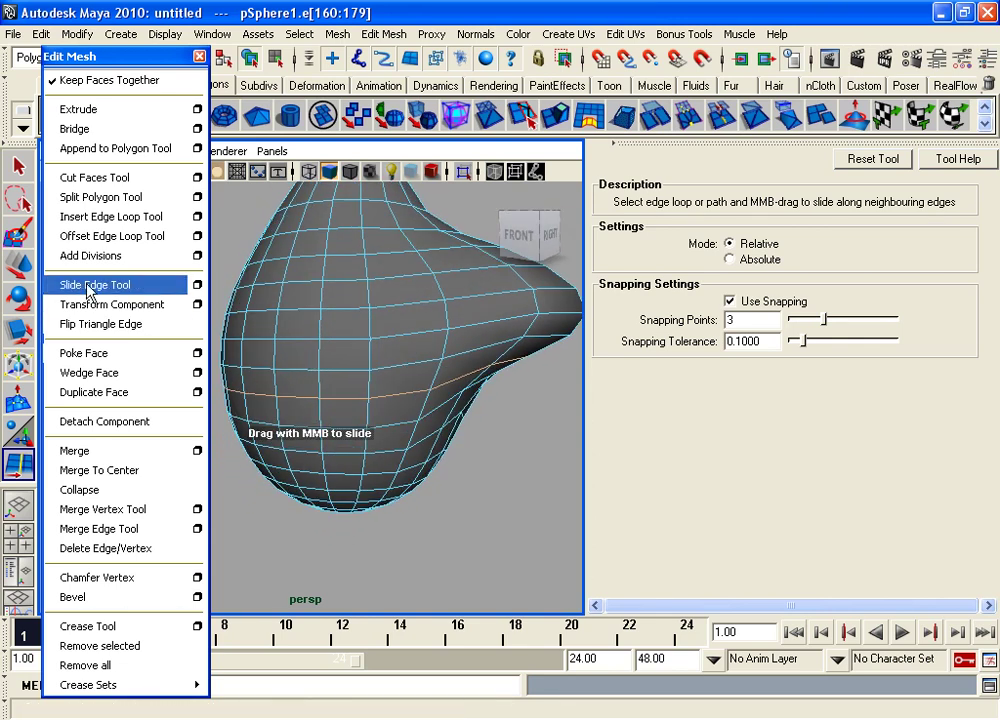
{"action": "right_click_drag", "start_coordinate": [455, 393], "coordinate": [453, 393], "text": "alt"}
{"action": "mouse_move", "coordinate": [453, 393]}
{"action": "left_mouse_down", "text": "alt"}
{"action": "mouse_move", "coordinate": [402, 395]}
{"action": "mouse_move", "coordinate": [434, 382]}
{"action": "mouse_move", "coordinate": [397, 395]}
{"action": "left_mouse_up", "text": "alt"}
{"action": "right_click_drag", "start_coordinate": [397, 395], "coordinate": [384, 362], "text": "alt"}
{"action": "left_click_drag", "start_coordinate": [384, 362], "coordinate": [409, 390], "text": "alt"}
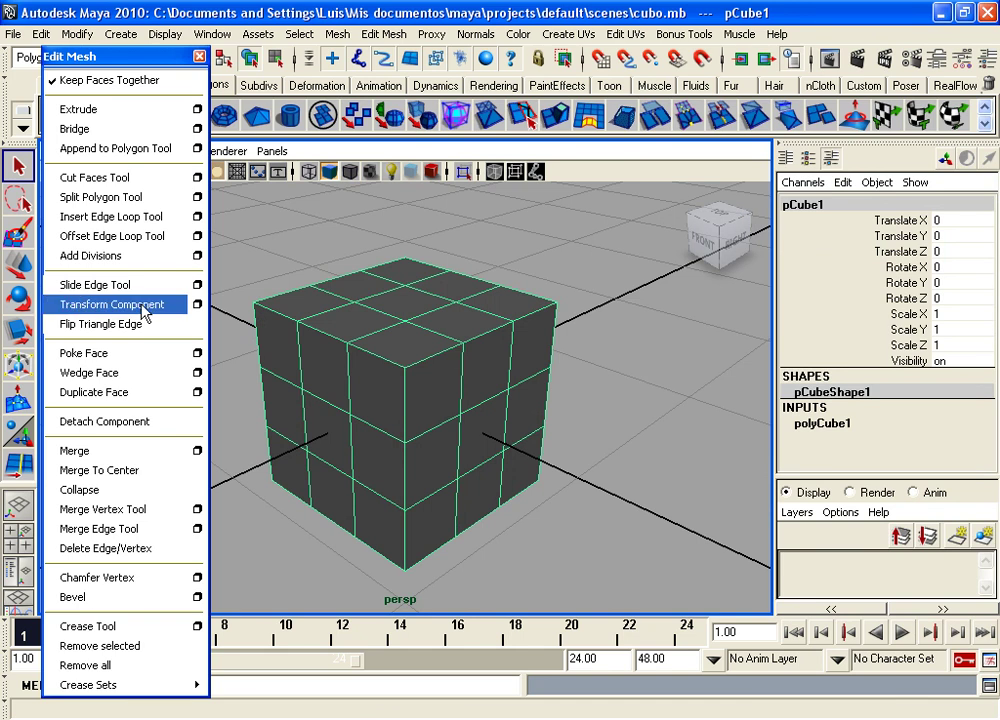
- Switch pCube1 to face selection and select one face on its side
{"action": "mouse_move", "coordinate": [415, 411]}
{"action": "left_mouse_down", "text": "alt"}
{"action": "mouse_move", "coordinate": [453, 417]}
{"action": "mouse_move", "coordinate": [473, 388]}
{"action": "left_mouse_up", "text": "alt"}
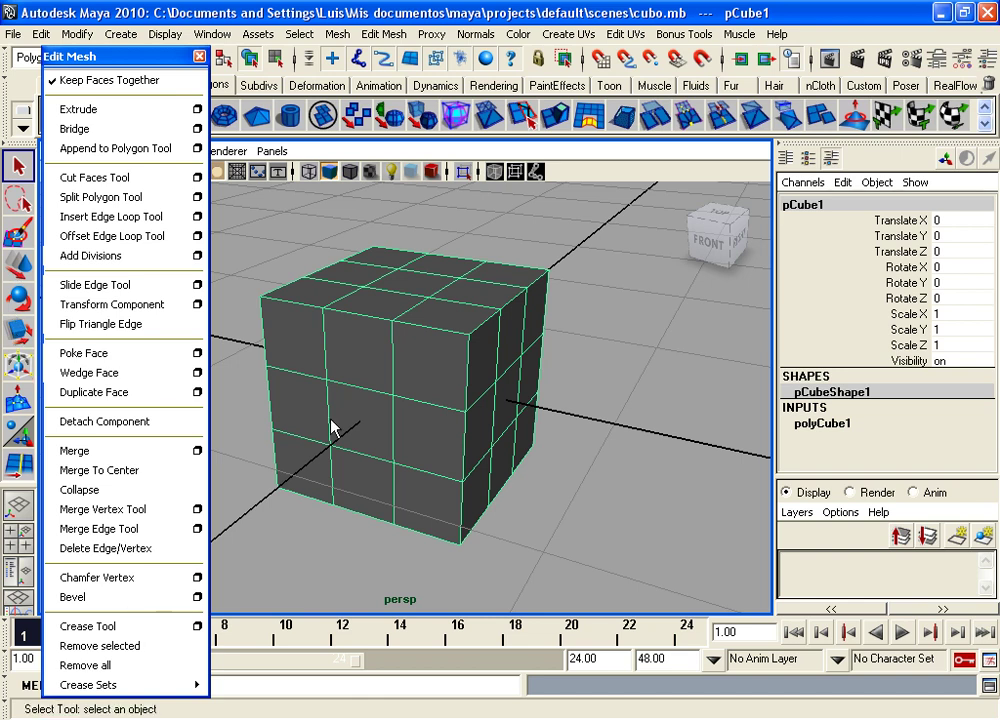
{"action": "left_click_drag", "start_coordinate": [485, 414], "coordinate": [420, 402], "text": "alt"}
{"action": "right_click_drag", "start_coordinate": [462, 420], "coordinate": [450, 425]}
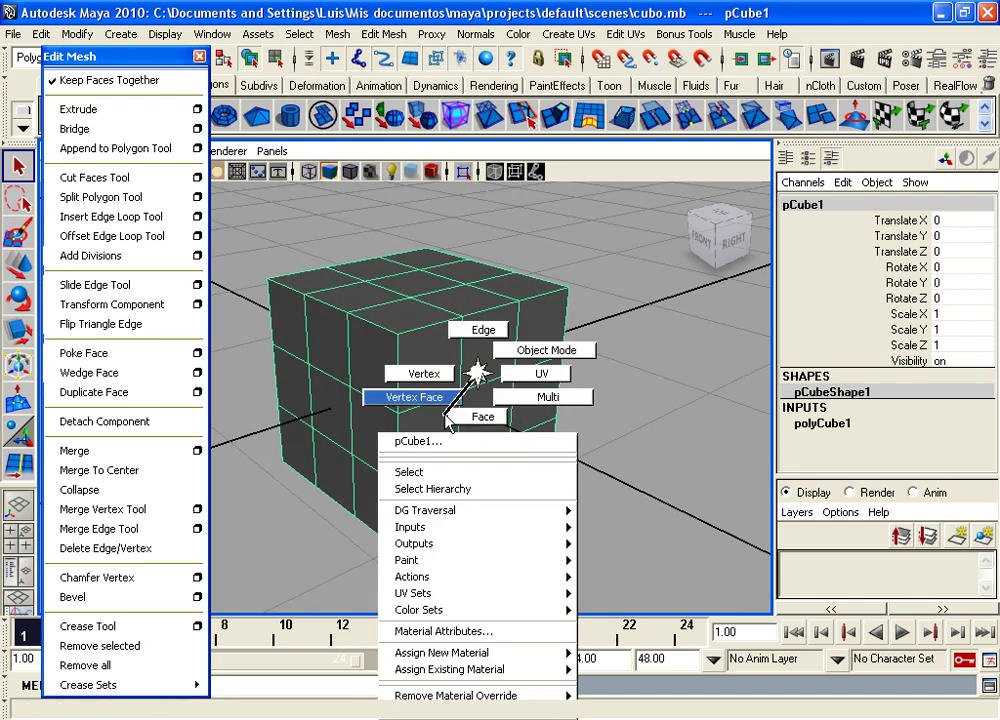
{"action": "left_click", "coordinate": [450, 425]}
{"action": "mouse_move", "coordinate": [450, 425]}
{"action": "left_mouse_down", "text": "alt"}
{"action": "mouse_move", "coordinate": [413, 446]}
{"action": "mouse_move", "coordinate": [455, 408]}
{"action": "mouse_move", "coordinate": [395, 377]}
{"action": "mouse_move", "coordinate": [350, 372]}
{"action": "left_mouse_up", "text": "alt"}
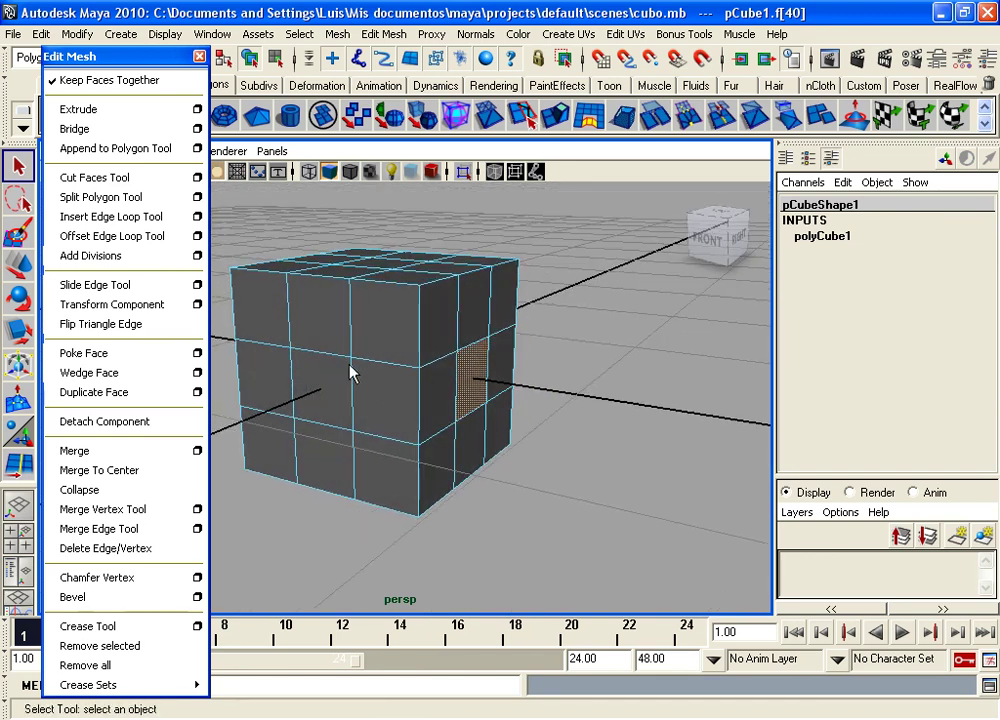
- Reset the Extrude options to defaults and extrude the side face outward into a short box
{"action": "left_click", "coordinate": [85, 108]}
{"action": "left_click_drag", "start_coordinate": [556, 391], "coordinate": [645, 410]}
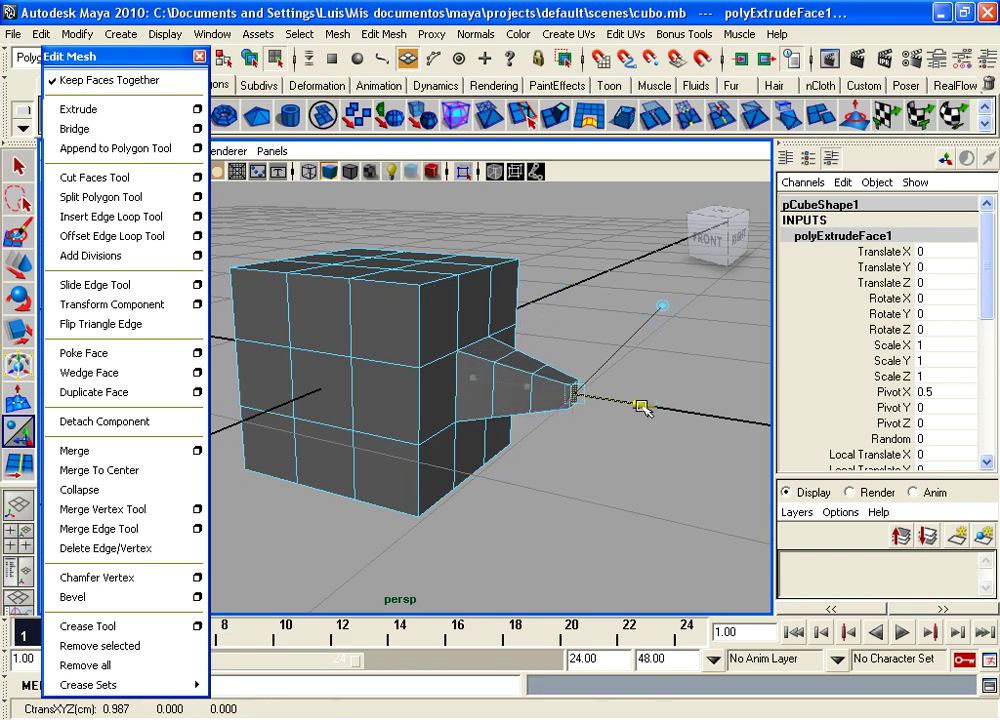
{"action": "key", "text": "ctrl+z"}
{"action": "key", "text": "ctrl+z"}
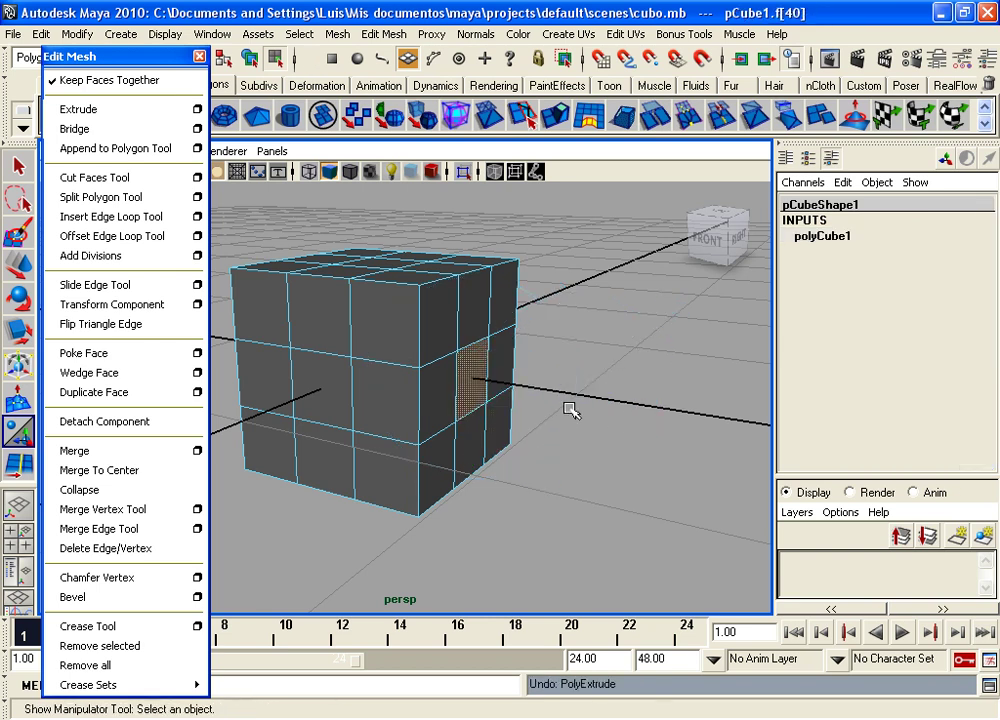
{"action": "left_click", "coordinate": [195, 108]}
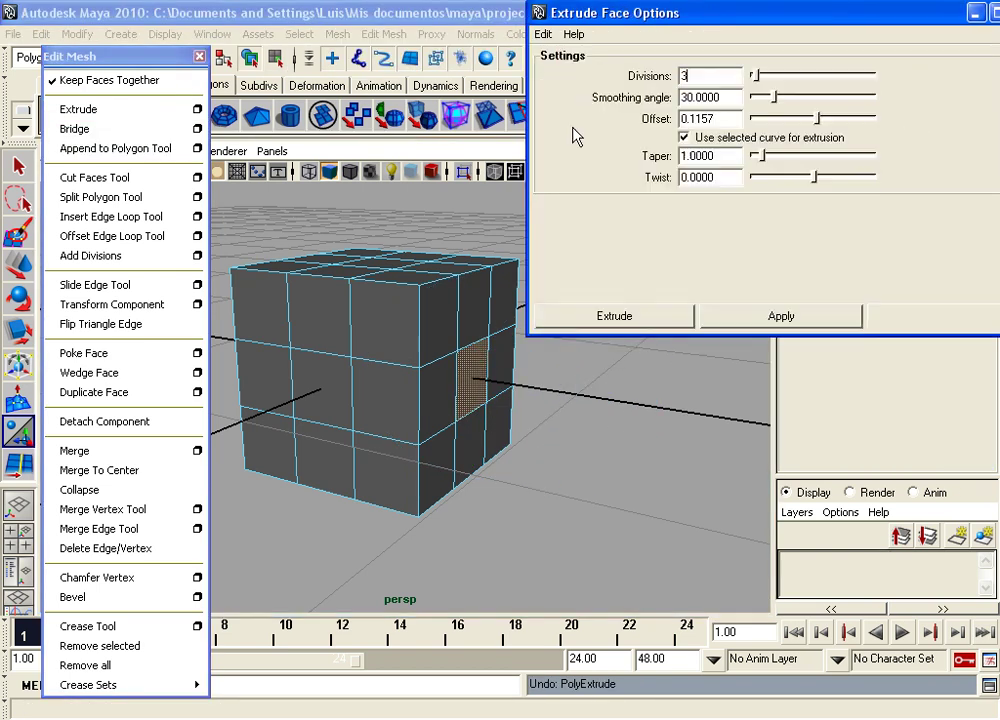
{"action": "left_click", "coordinate": [543, 34]}
{"action": "left_click", "coordinate": [556, 70]}
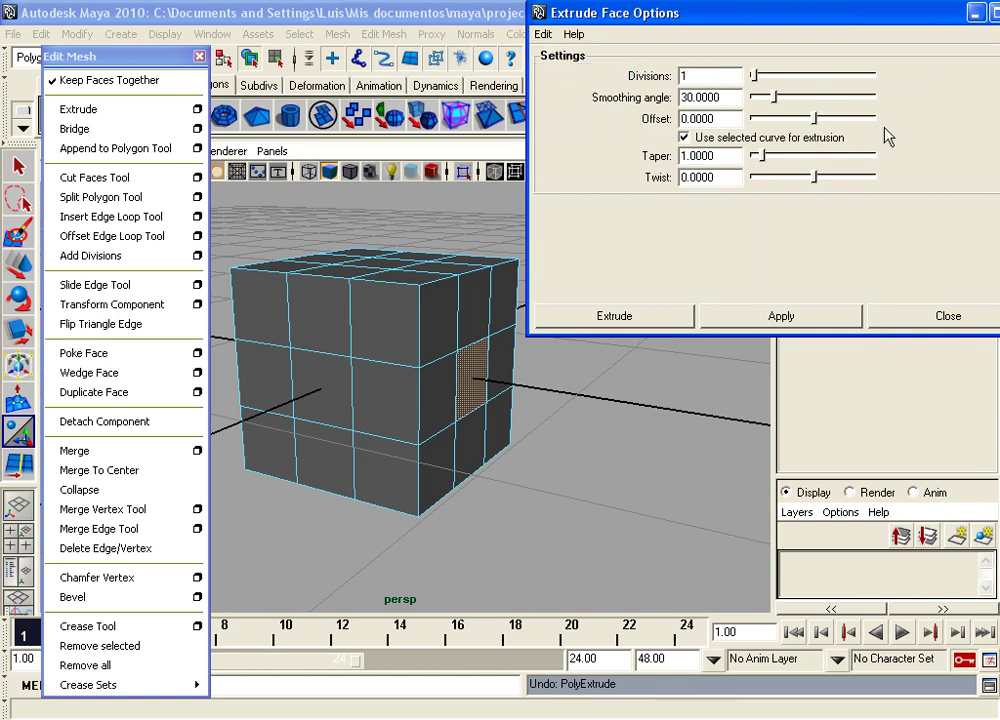
{"action": "left_click", "coordinate": [574, 315]}
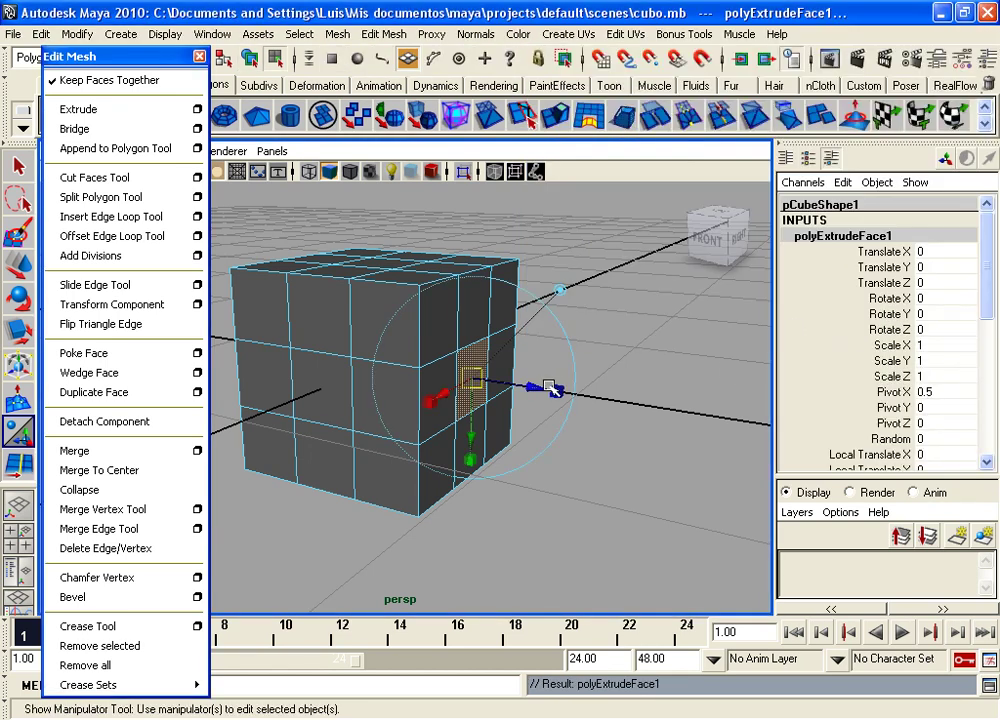
{"action": "mouse_move", "coordinate": [527, 390]}
{"action": "left_mouse_down"}
{"action": "mouse_move", "coordinate": [643, 404]}
{"action": "mouse_move", "coordinate": [536, 397]}
{"action": "mouse_move", "coordinate": [551, 408]}
{"action": "mouse_move", "coordinate": [536, 388]}
{"action": "mouse_move", "coordinate": [520, 392]}
{"action": "left_mouse_up"}
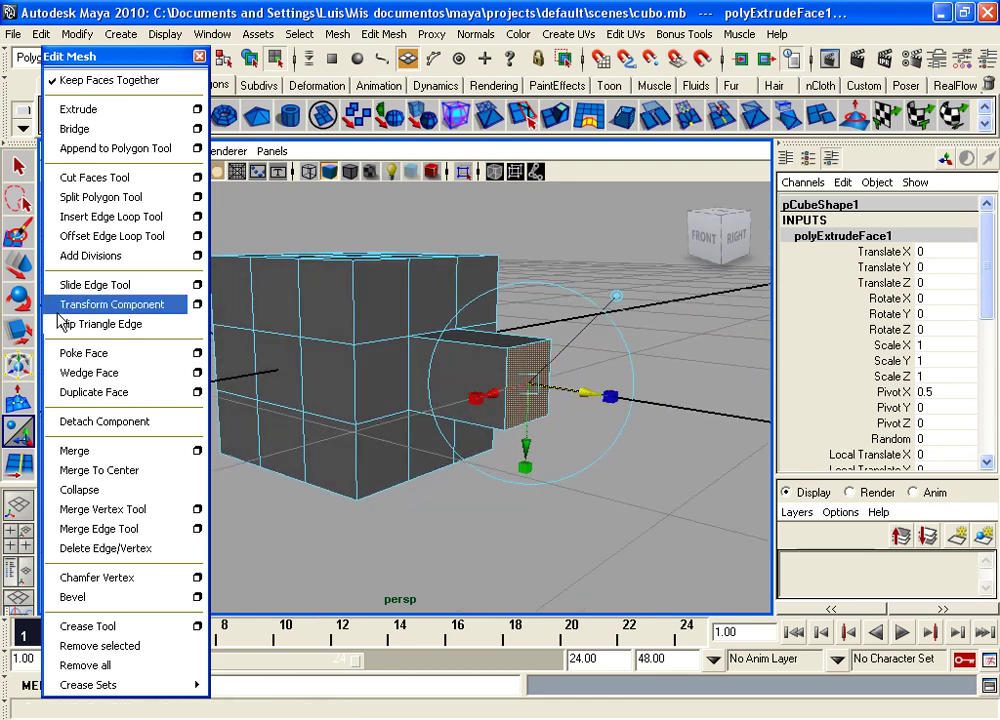
- Tilt the extruded end face with Transform Component and nudge it back along X
{"action": "left_click", "coordinate": [120, 310]}
{"action": "mouse_move", "coordinate": [491, 384]}
{"action": "left_mouse_down", "text": "alt"}
{"action": "mouse_move", "coordinate": [388, 392]}
{"action": "mouse_move", "coordinate": [575, 400]}
{"action": "mouse_move", "coordinate": [520, 383]}
{"action": "mouse_move", "coordinate": [540, 384]}
{"action": "mouse_move", "coordinate": [527, 378]}
{"action": "mouse_move", "coordinate": [542, 408]}
{"action": "mouse_move", "coordinate": [575, 340]}
{"action": "mouse_move", "coordinate": [501, 372]}
{"action": "mouse_move", "coordinate": [542, 402]}
{"action": "mouse_move", "coordinate": [536, 373]}
{"action": "mouse_move", "coordinate": [511, 371]}
{"action": "mouse_move", "coordinate": [413, 413]}
{"action": "mouse_move", "coordinate": [453, 415]}
{"action": "mouse_move", "coordinate": [408, 417]}
{"action": "mouse_move", "coordinate": [418, 442]}
{"action": "mouse_move", "coordinate": [453, 435]}
{"action": "left_mouse_up", "text": "alt"}
{"action": "key", "text": "e"}
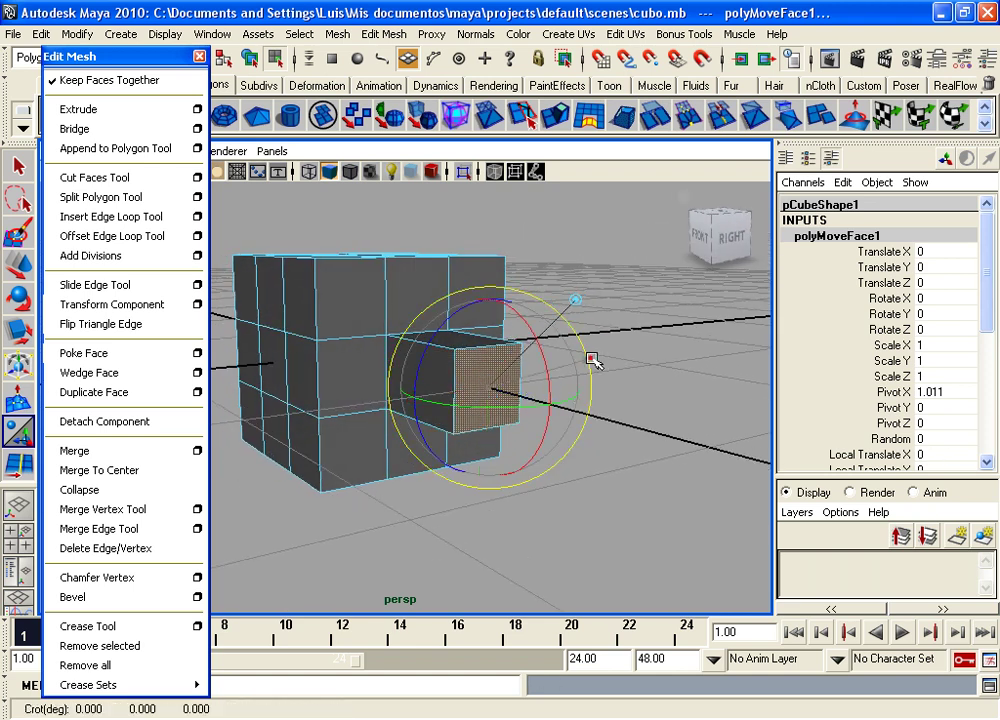
{"action": "mouse_move", "coordinate": [543, 360]}
{"action": "left_mouse_down"}
{"action": "mouse_move", "coordinate": [547, 388]}
{"action": "mouse_move", "coordinate": [391, 395]}
{"action": "mouse_move", "coordinate": [520, 386]}
{"action": "mouse_move", "coordinate": [520, 319]}
{"action": "mouse_move", "coordinate": [502, 334]}
{"action": "mouse_move", "coordinate": [527, 283]}
{"action": "mouse_move", "coordinate": [500, 333]}
{"action": "mouse_move", "coordinate": [532, 298]}
{"action": "mouse_move", "coordinate": [502, 325]}
{"action": "mouse_move", "coordinate": [509, 312]}
{"action": "mouse_move", "coordinate": [438, 405]}
{"action": "mouse_move", "coordinate": [520, 330]}
{"action": "mouse_move", "coordinate": [496, 355]}
{"action": "mouse_move", "coordinate": [576, 339]}
{"action": "left_mouse_up"}
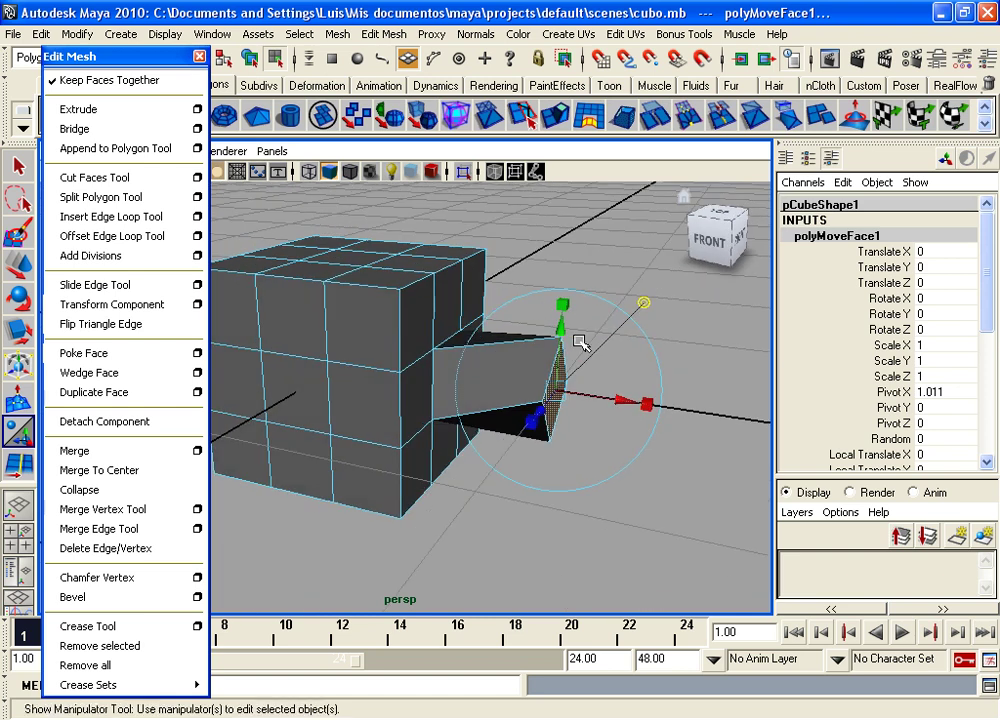
{"action": "mouse_move", "coordinate": [670, 403]}
{"action": "left_mouse_down"}
{"action": "mouse_move", "coordinate": [529, 400]}
{"action": "mouse_move", "coordinate": [458, 417]}
{"action": "mouse_move", "coordinate": [505, 406]}
{"action": "left_mouse_up"}
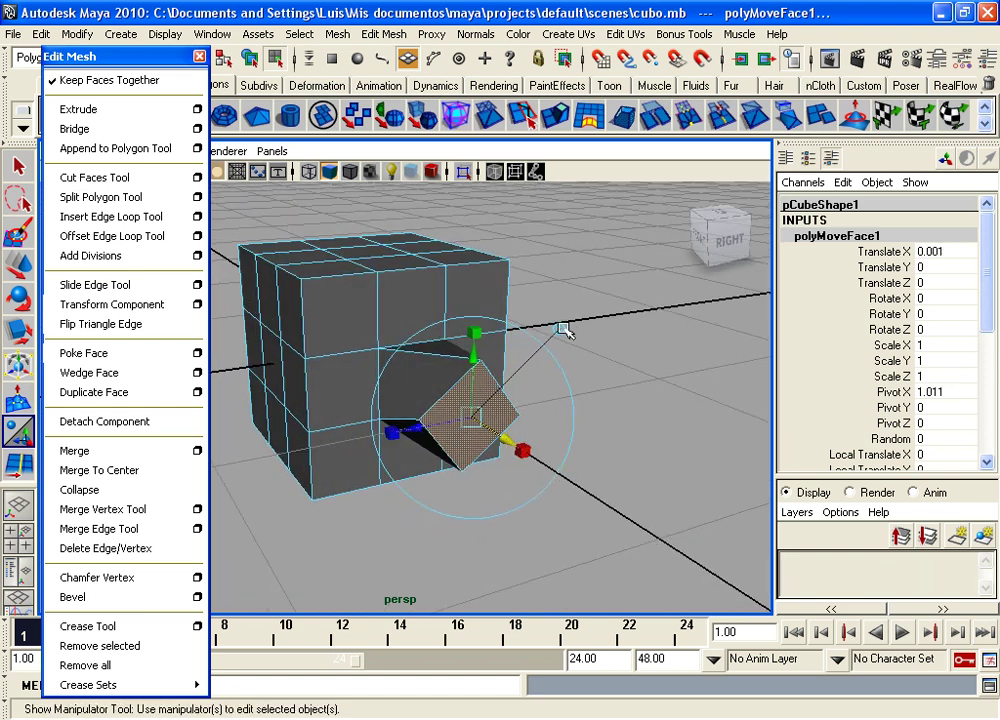
{"action": "mouse_move", "coordinate": [434, 414]}
{"action": "left_mouse_down", "text": "alt"}
{"action": "mouse_move", "coordinate": [625, 364]}
{"action": "mouse_move", "coordinate": [496, 388]}
{"action": "mouse_move", "coordinate": [493, 398]}
{"action": "left_mouse_up", "text": "alt"}
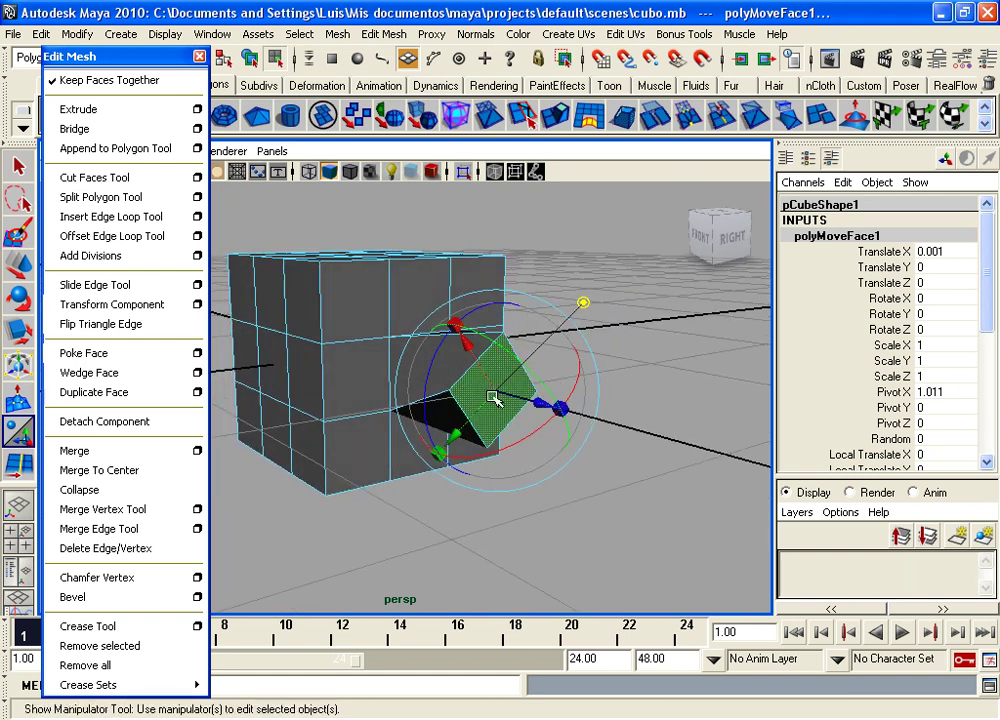
{"action": "mouse_move", "coordinate": [587, 328]}
{"action": "left_mouse_down", "text": "alt"}
{"action": "mouse_move", "coordinate": [509, 408]}
{"action": "mouse_move", "coordinate": [527, 420]}
{"action": "left_mouse_up", "text": "alt"}
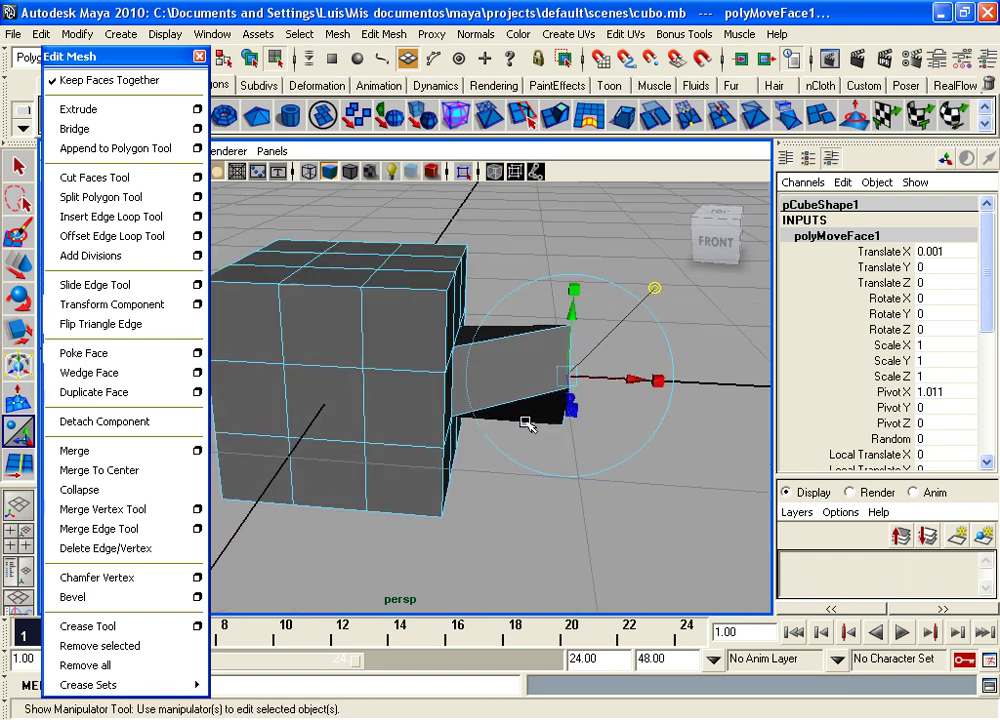
- Rotate the end face slightly further to Rotate Z -6.717, then select a face on the cube's top
{"action": "left_click", "coordinate": [648, 296]}
{"action": "left_click_drag", "start_coordinate": [627, 308], "coordinate": [458, 366], "text": "alt"}
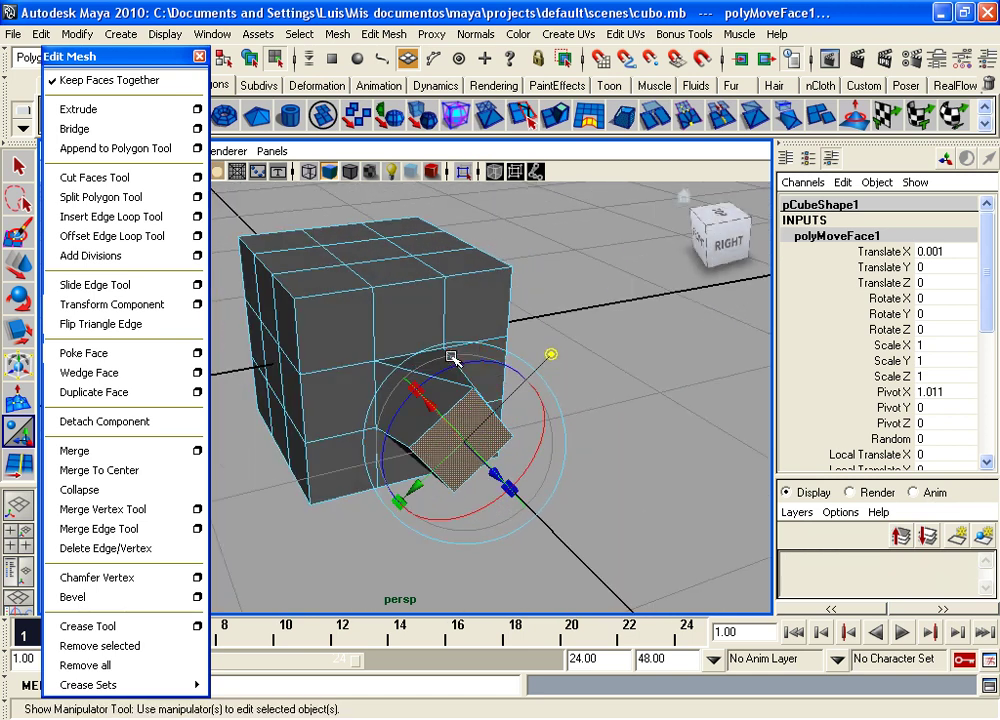
{"action": "left_click", "coordinate": [551, 356]}
{"action": "mouse_move", "coordinate": [551, 476]}
{"action": "left_mouse_down", "text": "alt"}
{"action": "mouse_move", "coordinate": [596, 464]}
{"action": "mouse_move", "coordinate": [699, 339]}
{"action": "mouse_move", "coordinate": [583, 362]}
{"action": "mouse_move", "coordinate": [424, 346]}
{"action": "mouse_move", "coordinate": [535, 397]}
{"action": "mouse_move", "coordinate": [596, 330]}
{"action": "mouse_move", "coordinate": [431, 326]}
{"action": "mouse_move", "coordinate": [518, 310]}
{"action": "mouse_move", "coordinate": [531, 337]}
{"action": "mouse_move", "coordinate": [460, 333]}
{"action": "left_mouse_up", "text": "alt"}
{"action": "mouse_move", "coordinate": [328, 277]}
{"action": "left_mouse_down", "text": "alt"}
{"action": "mouse_move", "coordinate": [384, 290]}
{"action": "mouse_move", "coordinate": [346, 375]}
{"action": "left_mouse_up", "text": "alt"}
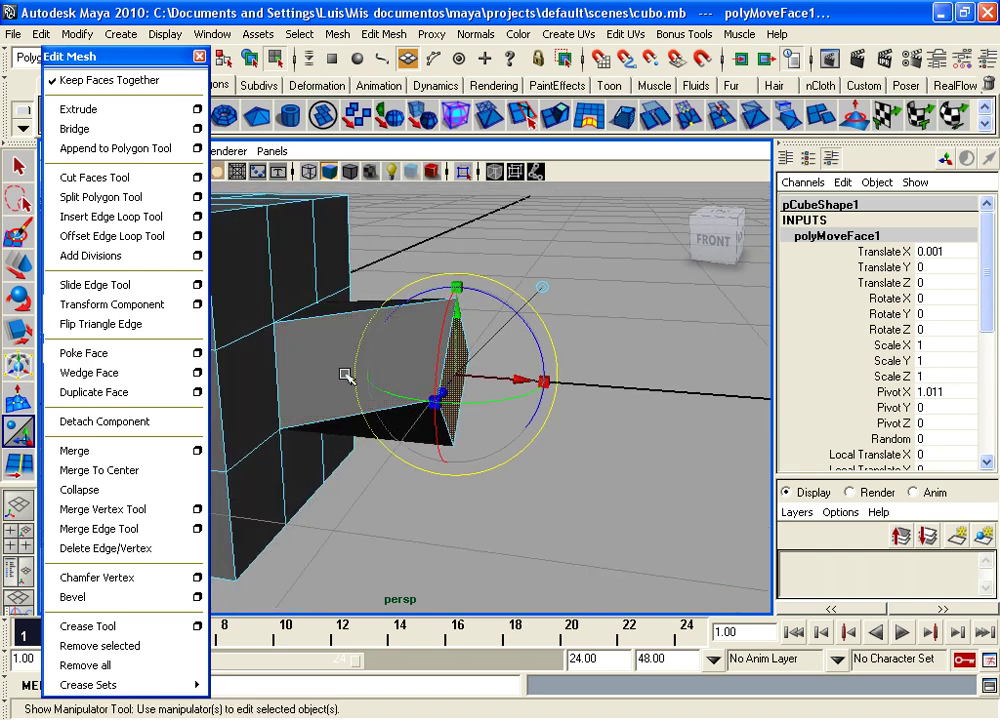
{"action": "mouse_move", "coordinate": [524, 334]}
{"action": "left_mouse_down"}
{"action": "mouse_move", "coordinate": [430, 340]}
{"action": "mouse_move", "coordinate": [365, 372]}
{"action": "left_mouse_up"}
{"action": "mouse_move", "coordinate": [440, 412]}
{"action": "left_mouse_down", "text": "alt"}
{"action": "mouse_move", "coordinate": [417, 381]}
{"action": "mouse_move", "coordinate": [487, 352]}
{"action": "left_mouse_up", "text": "alt"}
{"action": "right_click_drag", "start_coordinate": [487, 352], "coordinate": [487, 350], "text": "alt"}
{"action": "mouse_move", "coordinate": [487, 350]}
{"action": "left_mouse_down", "text": "alt"}
{"action": "mouse_move", "coordinate": [509, 380]}
{"action": "mouse_move", "coordinate": [527, 330]}
{"action": "mouse_move", "coordinate": [464, 368]}
{"action": "left_mouse_up", "text": "alt"}
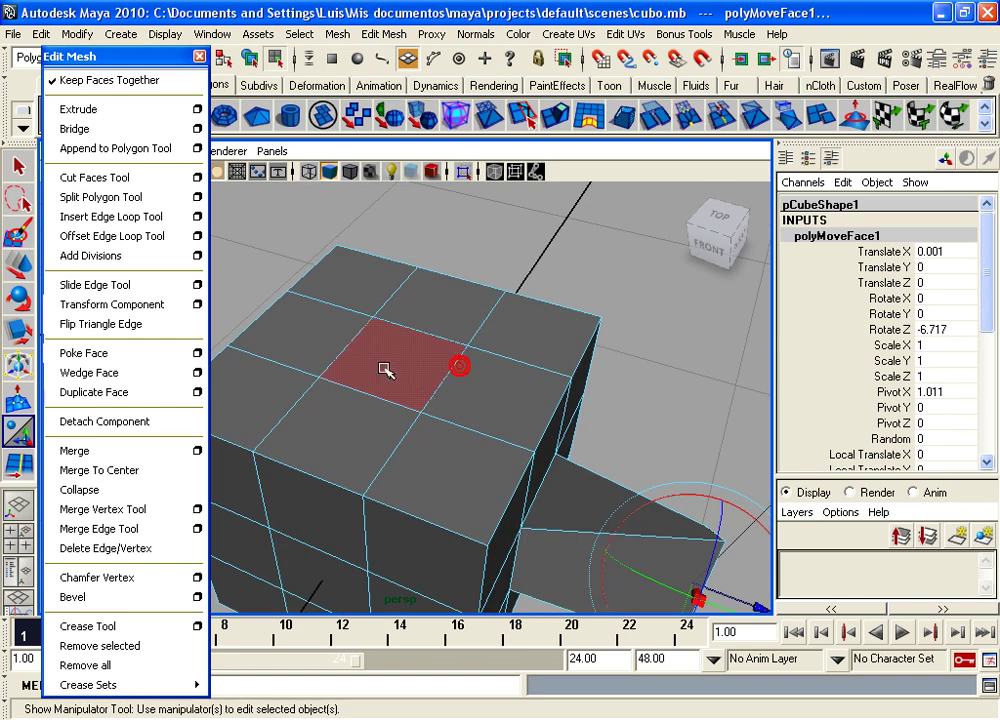
{"action": "left_click", "coordinate": [386, 371]}
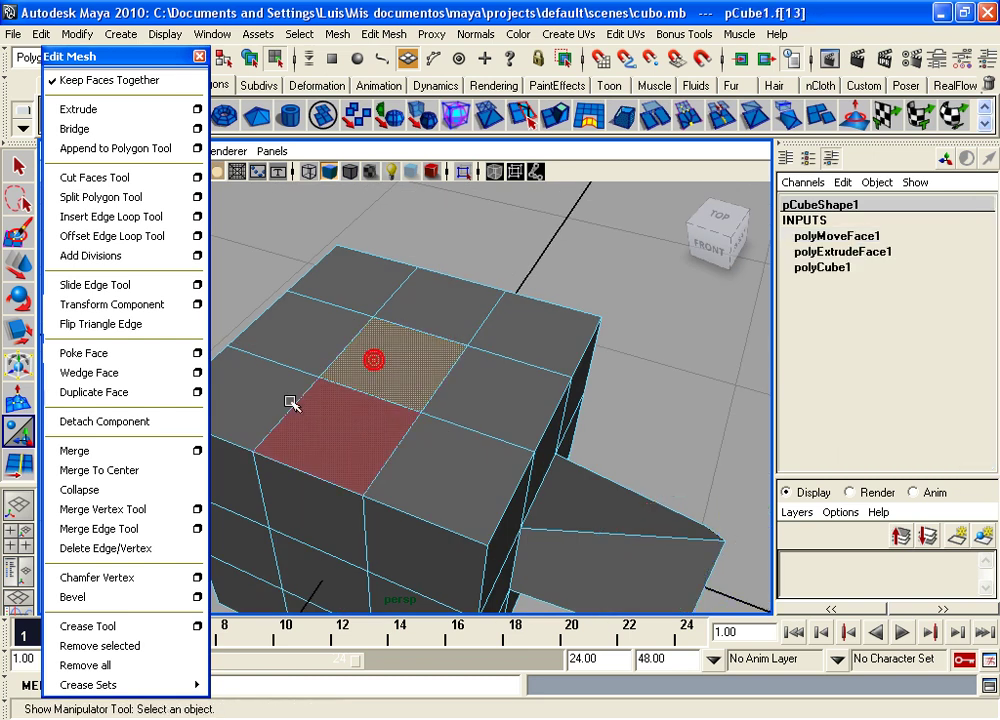
- Pull the selected top face upward with Transform Component to form a peak
{"action": "left_click", "coordinate": [140, 316]}
{"action": "left_click_drag", "start_coordinate": [380, 360], "coordinate": [470, 330], "text": "alt"}
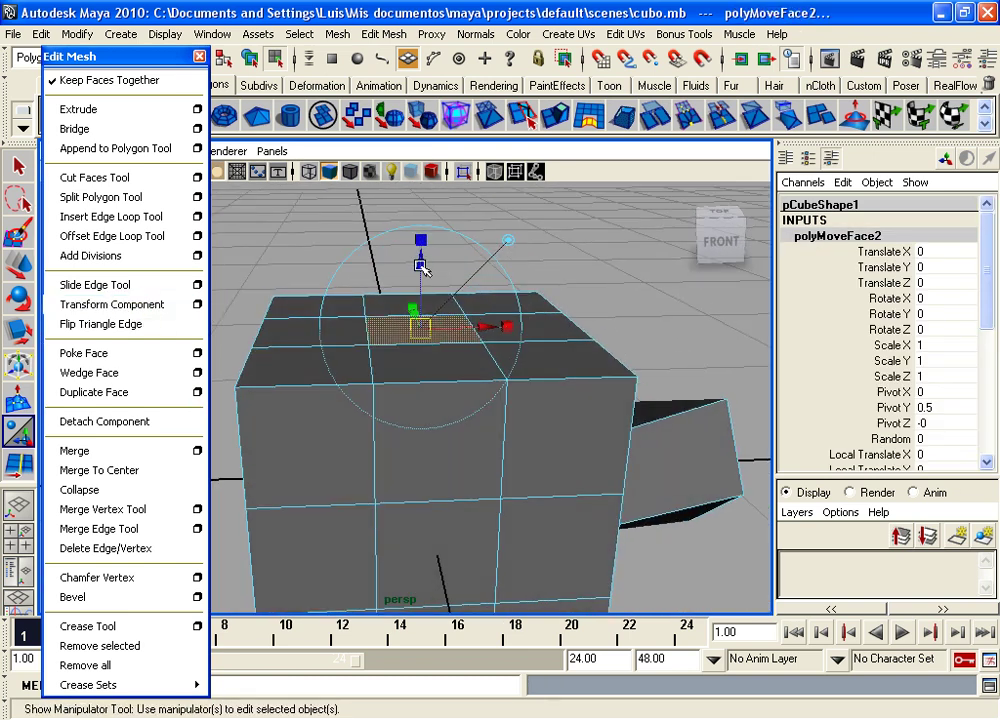
{"action": "middle_click_drag", "start_coordinate": [423, 270], "coordinate": [435, 152], "text": "alt"}
{"action": "left_click_drag", "start_coordinate": [435, 152], "coordinate": [464, 319], "text": "alt"}
{"action": "middle_click_drag", "start_coordinate": [464, 319], "coordinate": [496, 326], "text": "alt"}
{"action": "left_click_drag", "start_coordinate": [496, 326], "coordinate": [475, 324], "text": "alt"}
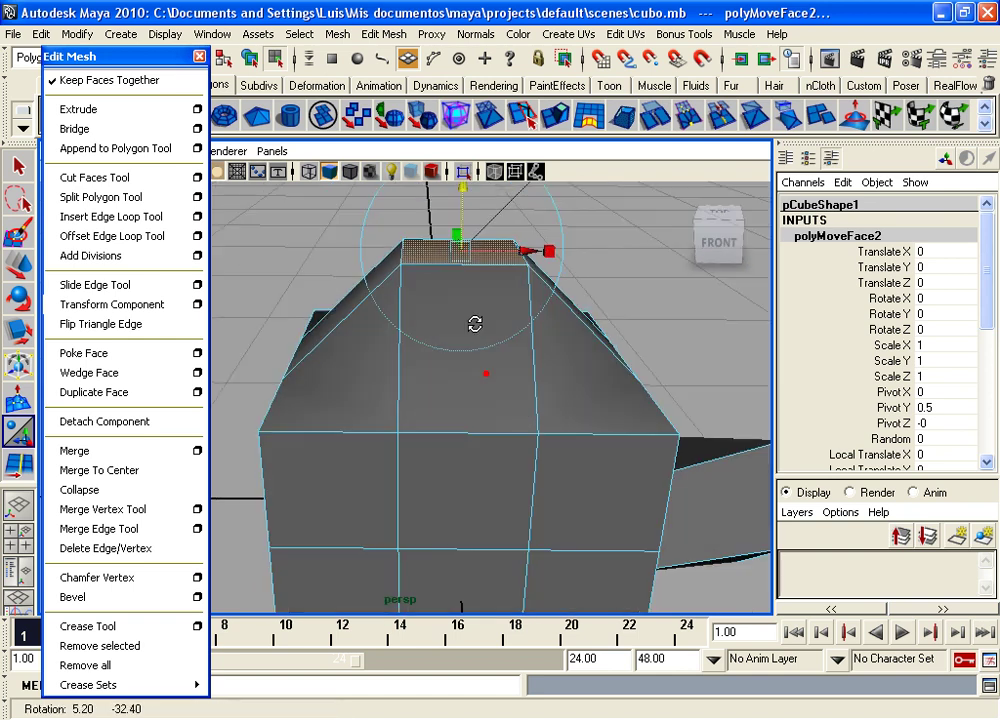
{"action": "middle_click_drag", "start_coordinate": [475, 324], "coordinate": [473, 283], "text": "alt"}
{"action": "mouse_move", "coordinate": [473, 283]}
{"action": "left_mouse_down", "text": "alt"}
{"action": "mouse_move", "coordinate": [471, 355]}
{"action": "mouse_move", "coordinate": [495, 350]}
{"action": "mouse_move", "coordinate": [493, 333]}
{"action": "mouse_move", "coordinate": [446, 341]}
{"action": "mouse_move", "coordinate": [532, 357]}
{"action": "mouse_move", "coordinate": [469, 373]}
{"action": "left_mouse_up", "text": "alt"}
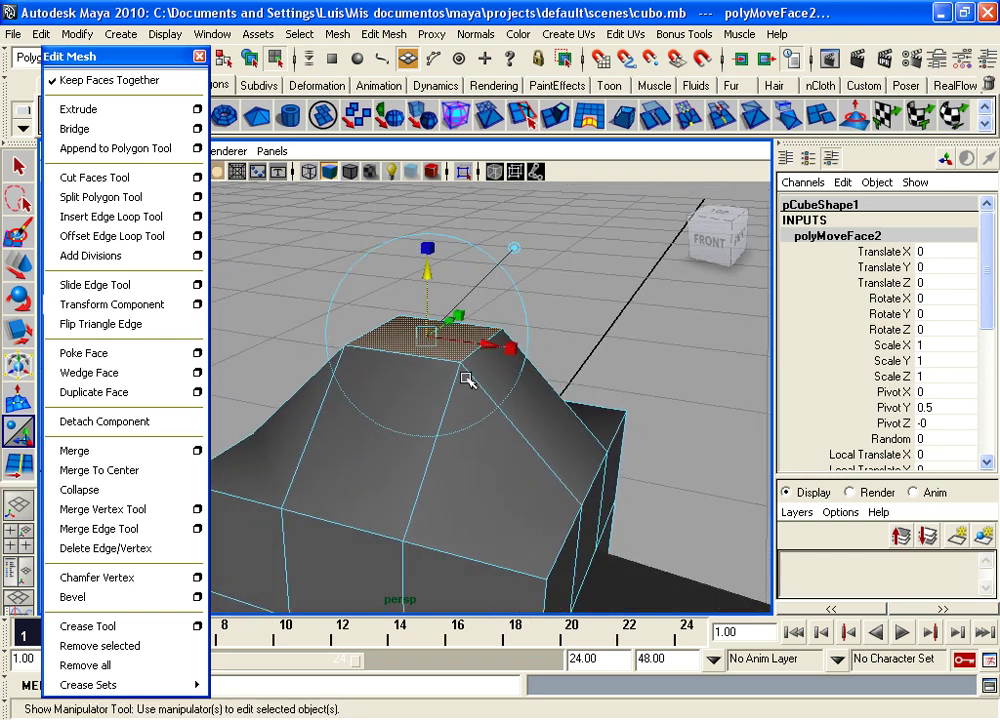
{"action": "right_click_drag", "start_coordinate": [469, 373], "coordinate": [377, 376], "text": "alt"}
{"action": "middle_click_drag", "start_coordinate": [377, 376], "coordinate": [455, 337], "text": "alt"}
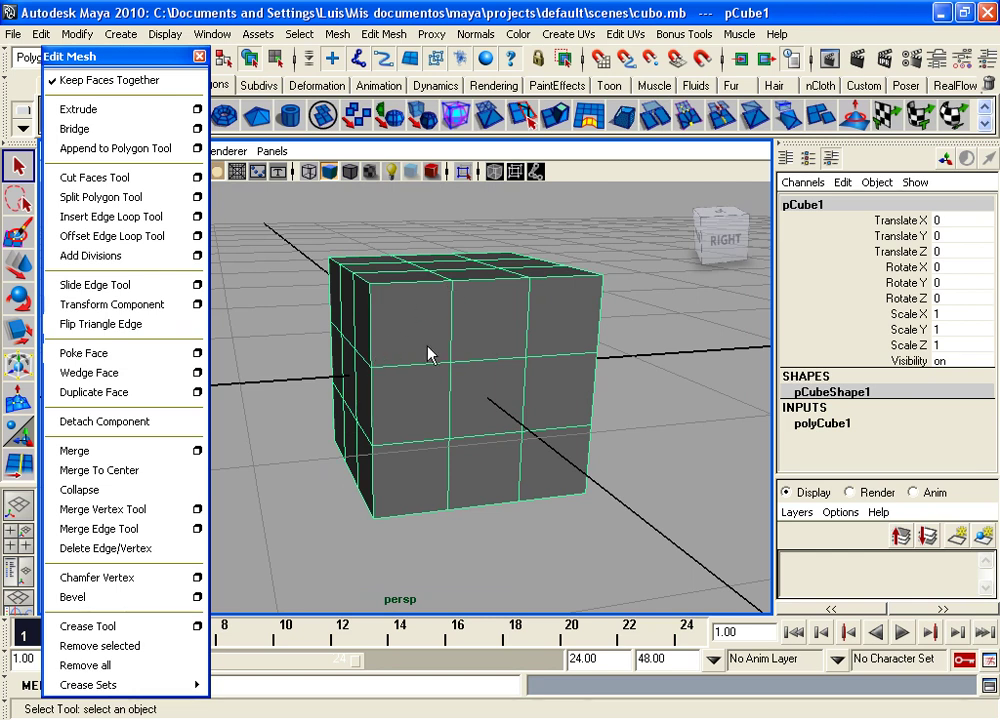
- Apply Mesh > Triangulate to pCube1, splitting each quad into two triangles, then reselect it
{"action": "left_click_drag", "start_coordinate": [455, 397], "coordinate": [458, 375], "text": "alt"}
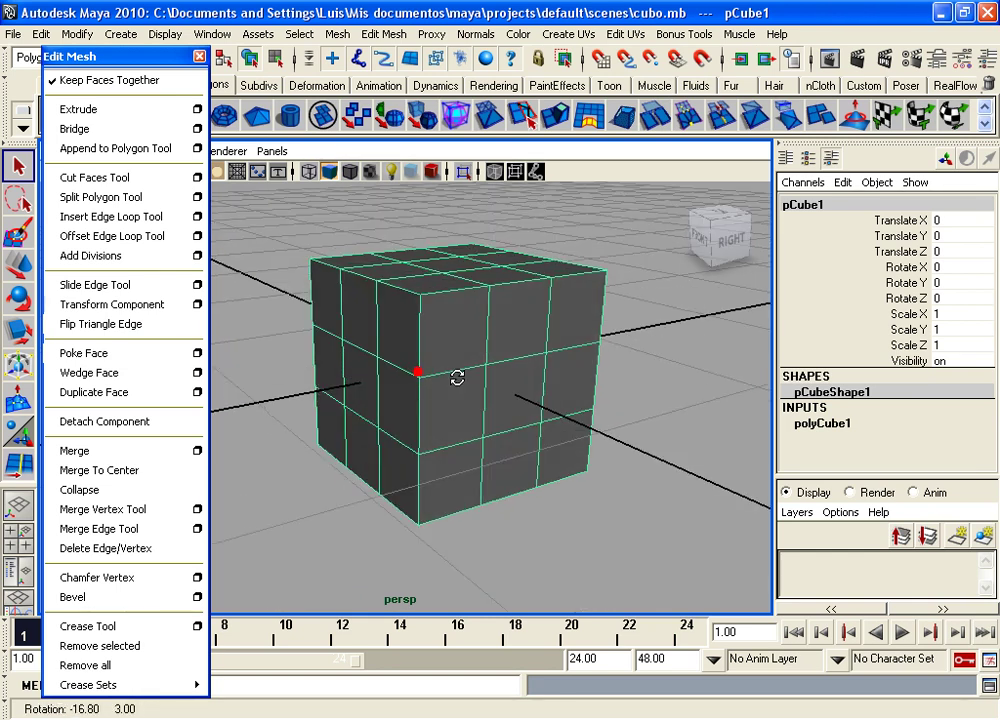
{"action": "middle_click_drag", "start_coordinate": [462, 377], "coordinate": [268, 362], "text": "alt"}
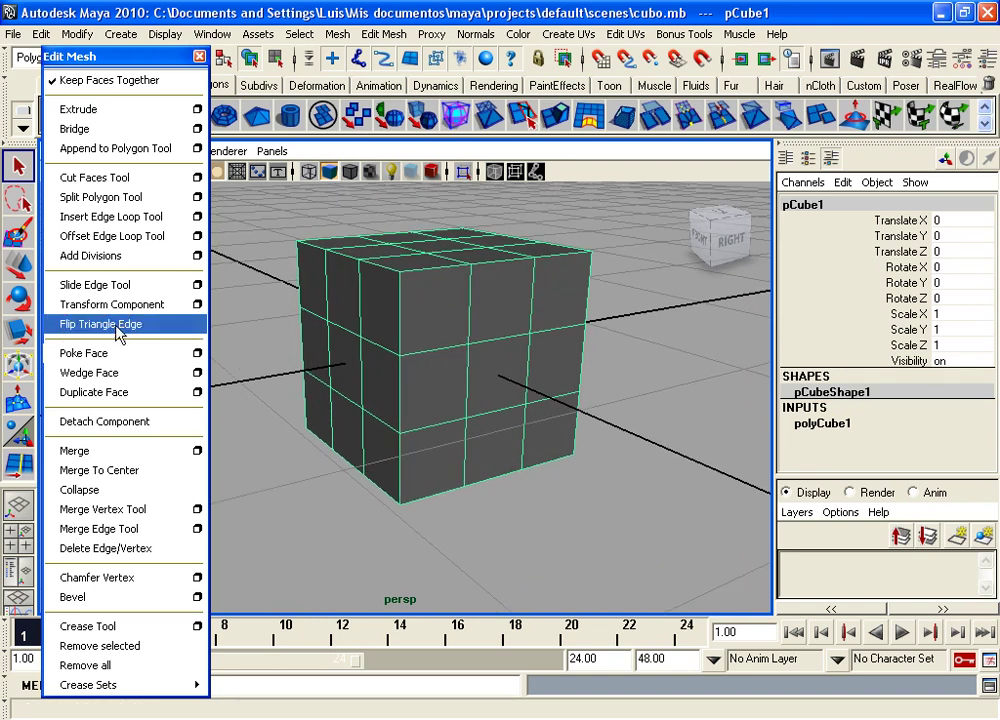
{"action": "left_click_drag", "start_coordinate": [408, 336], "coordinate": [417, 345], "text": "alt"}
{"action": "mouse_move", "coordinate": [417, 345]}
{"action": "right_mouse_down", "text": "alt"}
{"action": "mouse_move", "coordinate": [445, 375]}
{"action": "mouse_move", "coordinate": [433, 369]}
{"action": "right_mouse_up", "text": "alt"}
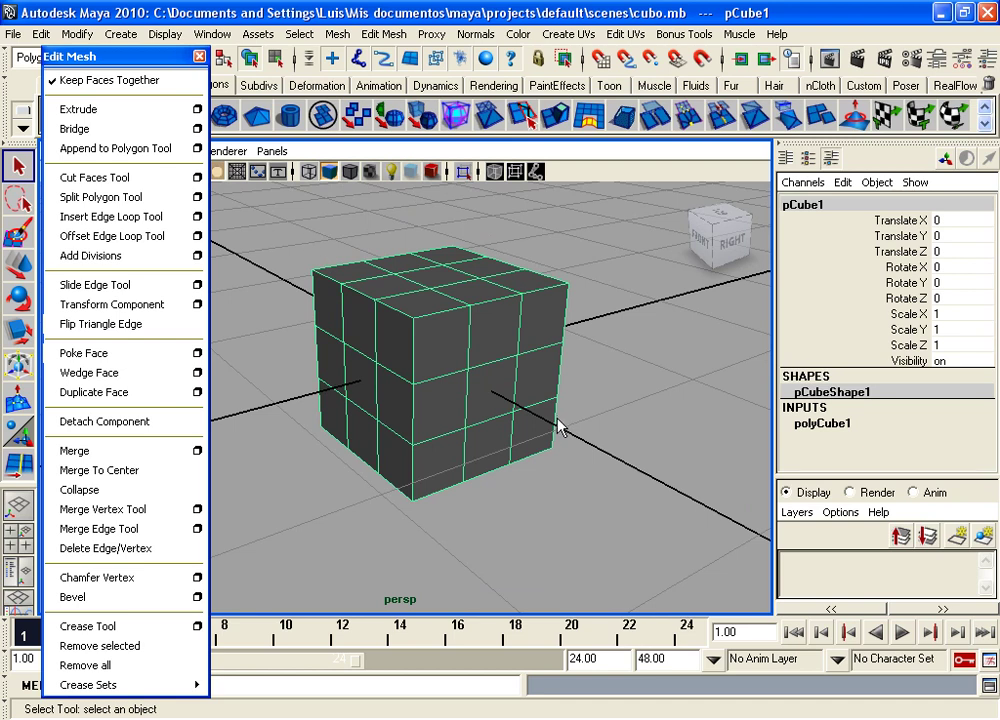
{"action": "mouse_move", "coordinate": [583, 413]}
{"action": "left_mouse_down", "text": "alt"}
{"action": "mouse_move", "coordinate": [437, 388]}
{"action": "mouse_move", "coordinate": [440, 360]}
{"action": "mouse_move", "coordinate": [467, 337]}
{"action": "left_mouse_up", "text": "alt"}
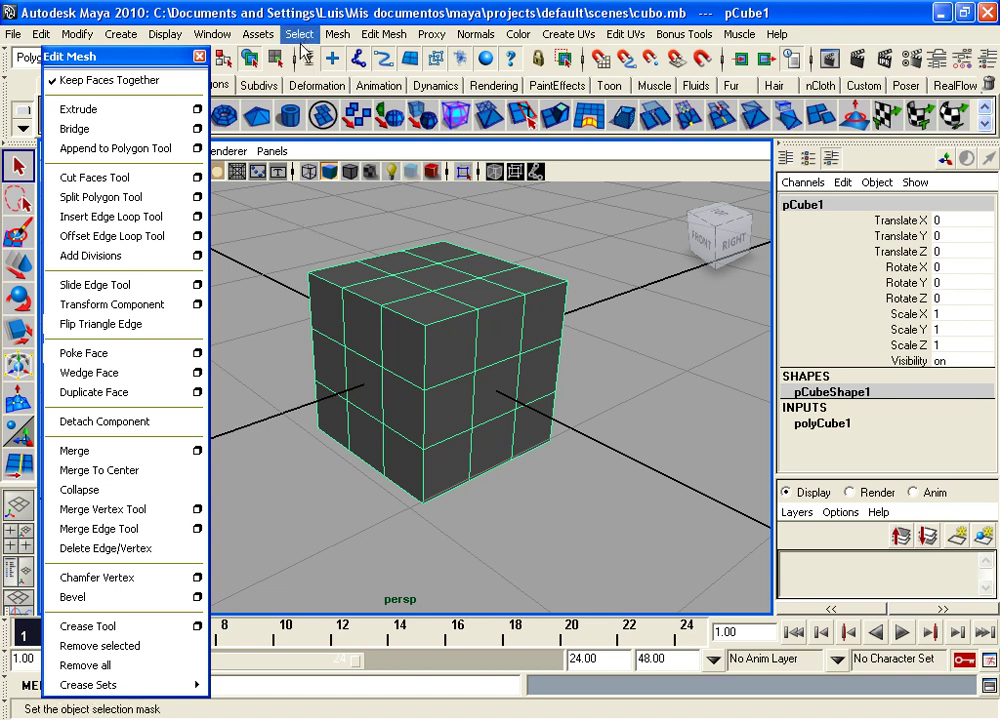
{"action": "left_click", "coordinate": [336, 34]}
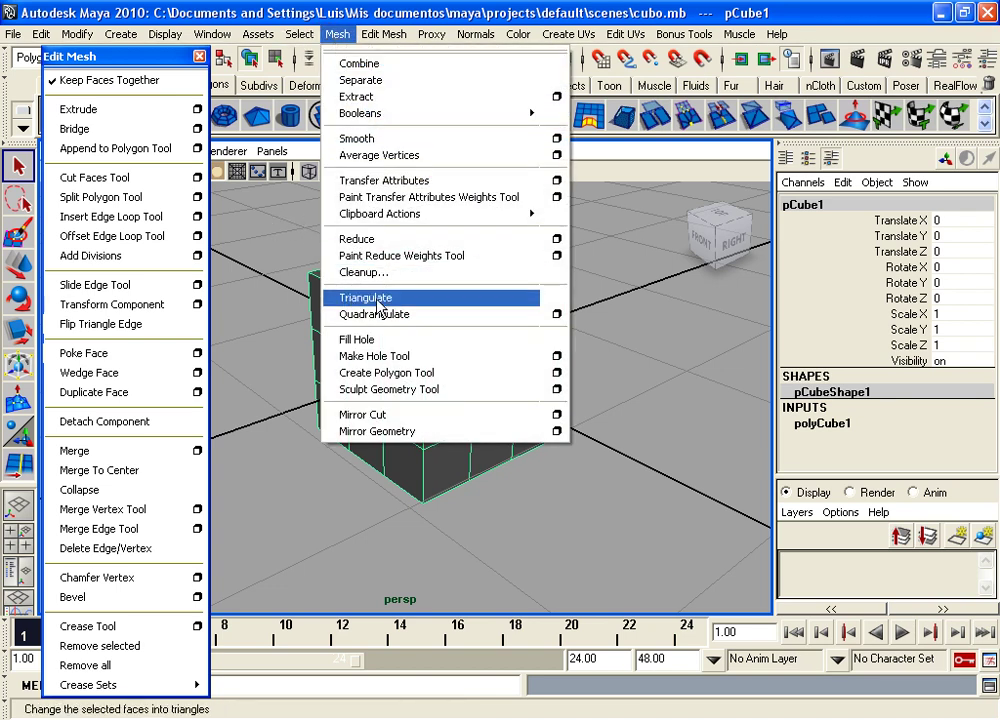
{"action": "left_click", "coordinate": [378, 298]}
{"action": "right_click_drag", "start_coordinate": [446, 390], "coordinate": [404, 347], "text": "alt"}
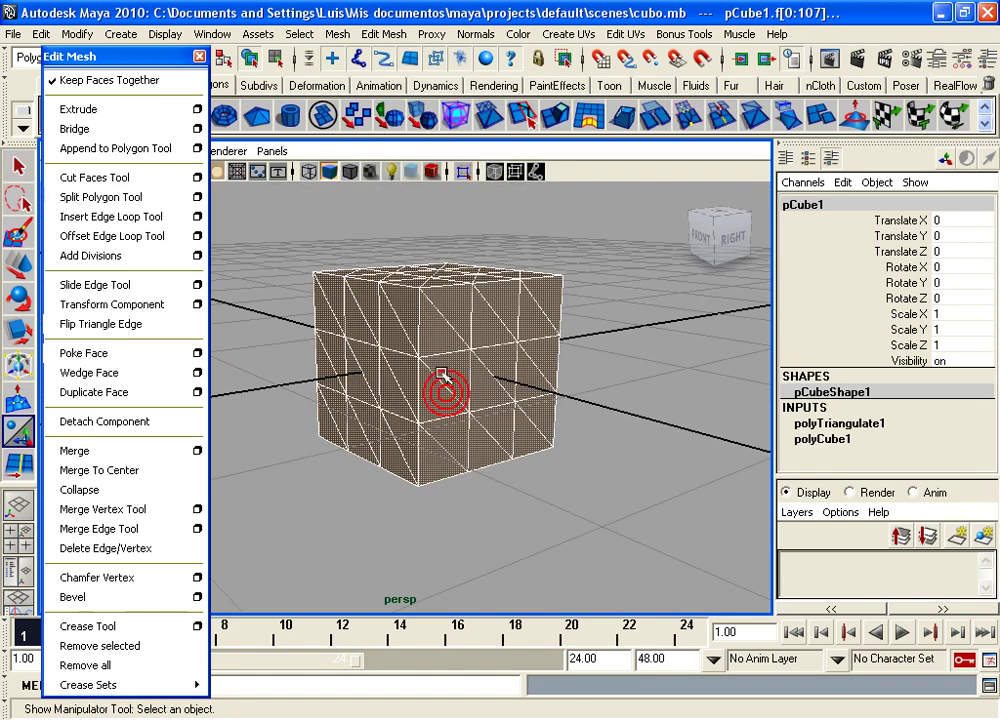
{"action": "left_click_drag", "start_coordinate": [404, 347], "coordinate": [652, 386], "text": "alt"}
{"action": "left_click", "coordinate": [647, 383]}
{"action": "mouse_move", "coordinate": [540, 383]}
{"action": "left_mouse_down", "text": "alt"}
{"action": "mouse_move", "coordinate": [460, 313]}
{"action": "mouse_move", "coordinate": [415, 344]}
{"action": "mouse_move", "coordinate": [435, 361]}
{"action": "mouse_move", "coordinate": [451, 353]}
{"action": "left_mouse_up", "text": "alt"}
{"action": "left_click", "coordinate": [415, 344]}
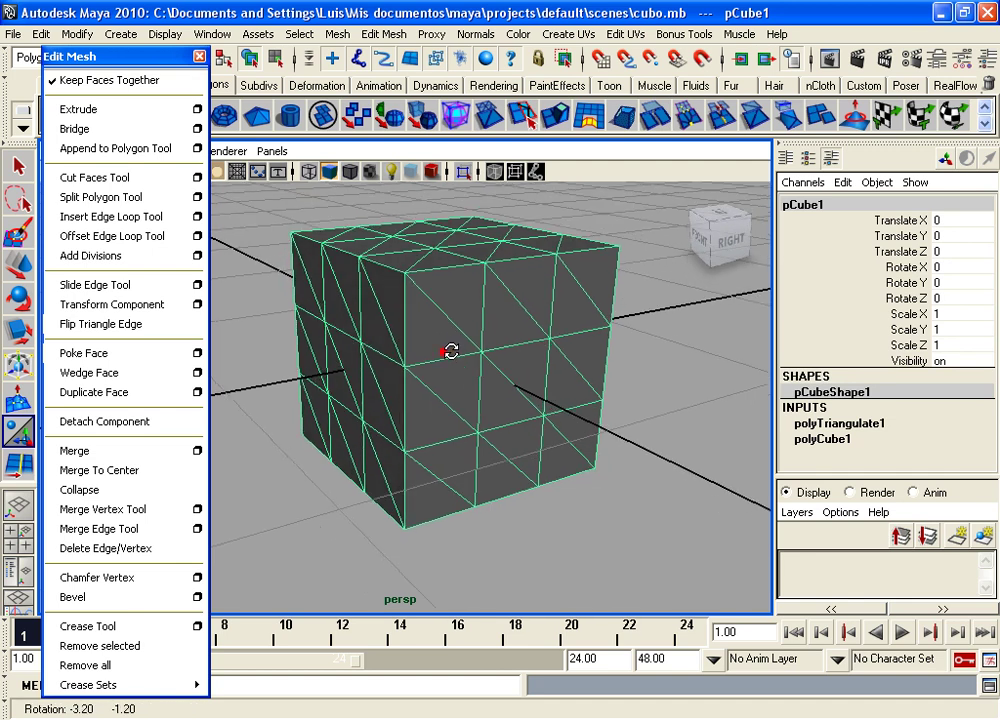
- Select diagonal edges, including the top-middle one, and flip them with Flip Triangle Edge
{"action": "left_click", "coordinate": [97, 327]}
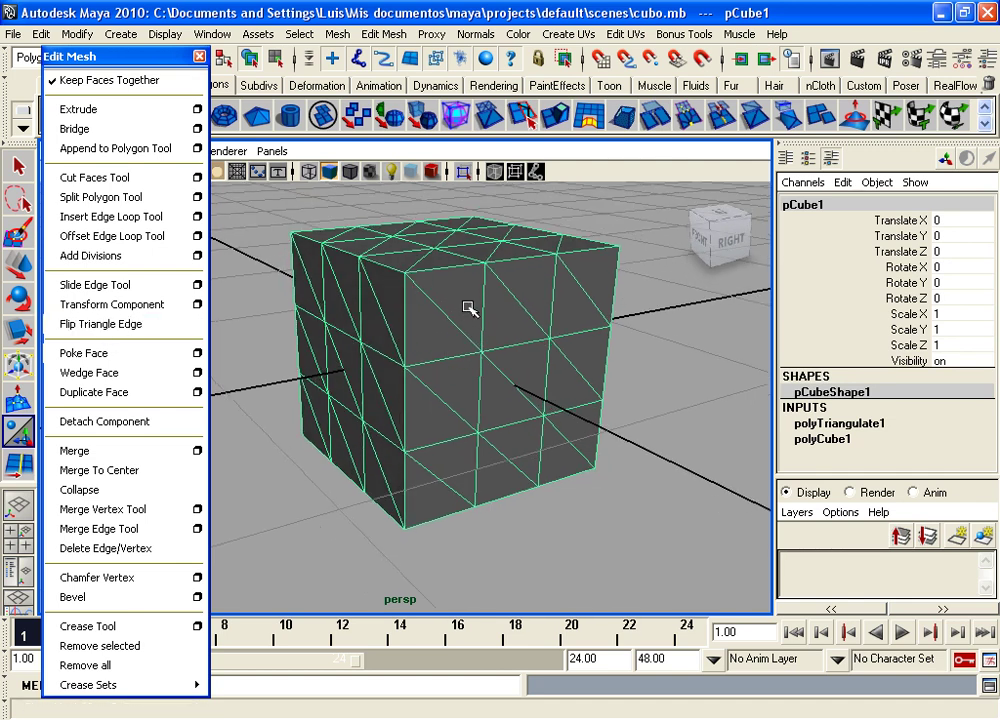
{"action": "left_click_drag", "start_coordinate": [467, 307], "coordinate": [440, 306], "text": "alt"}
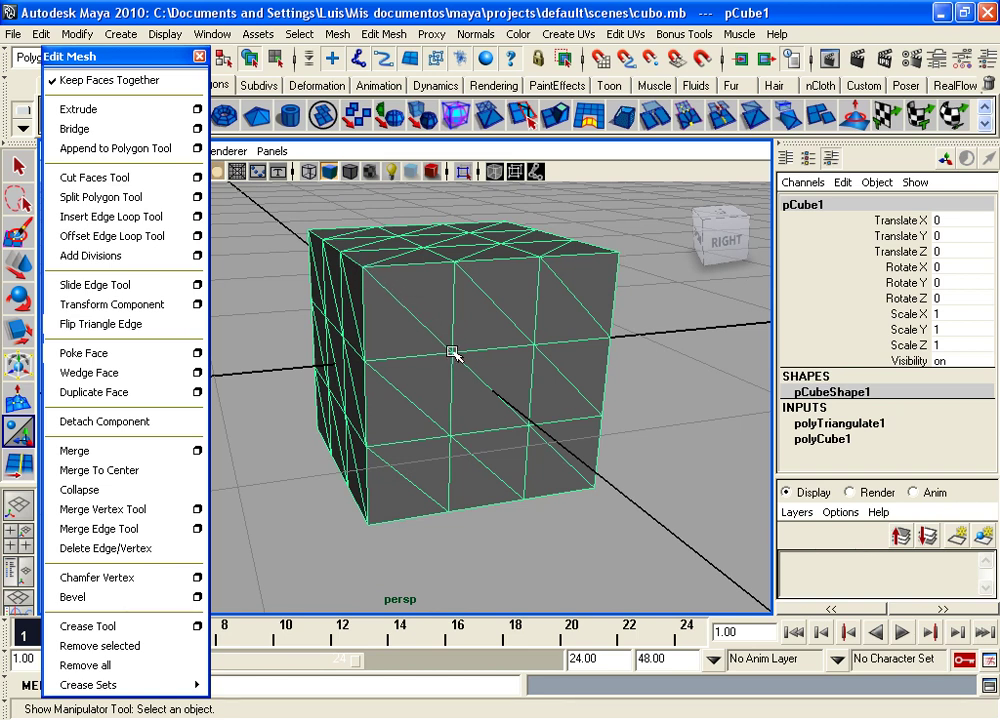
{"action": "left_click", "coordinate": [92, 326]}
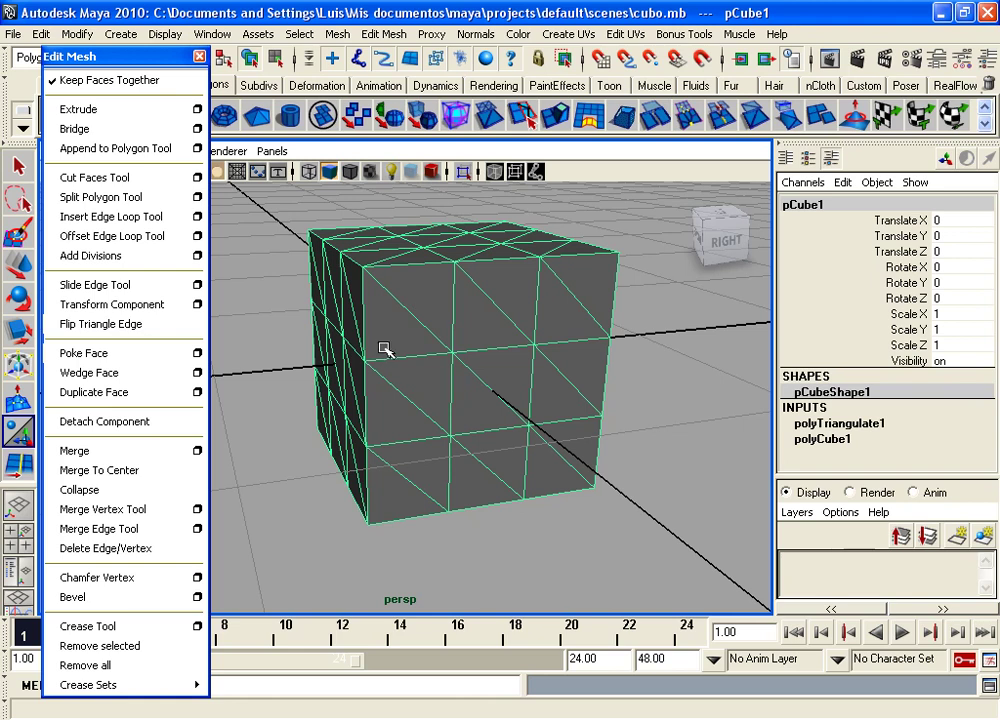
{"action": "right_click_drag", "start_coordinate": [405, 310], "coordinate": [405, 266]}
{"action": "left_click", "coordinate": [410, 315]}
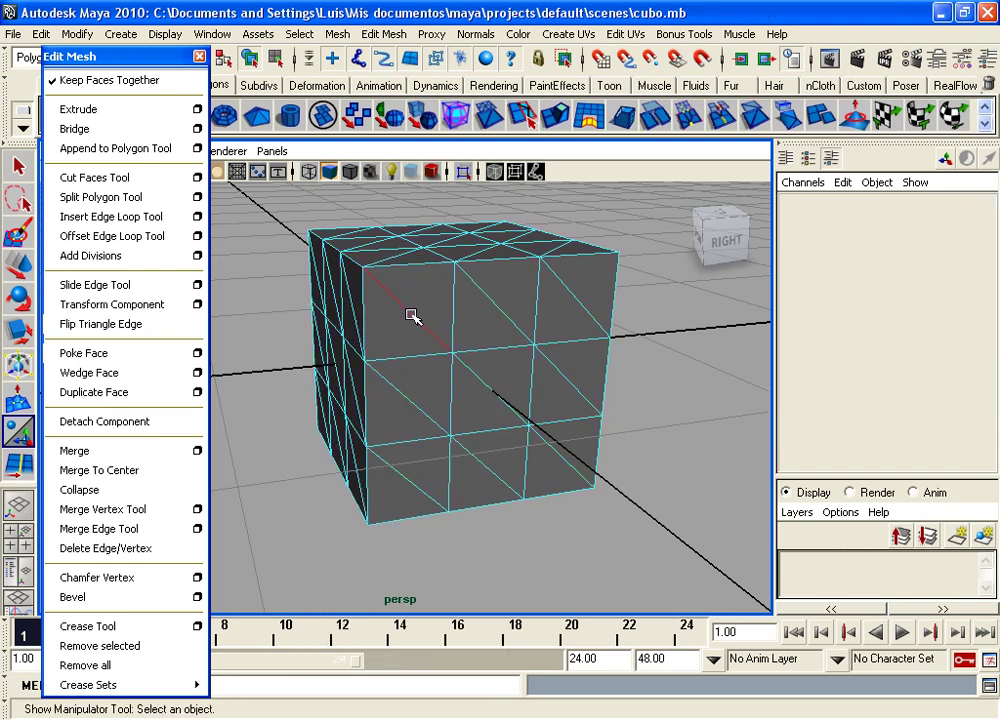
{"action": "left_click", "coordinate": [136, 325]}
{"action": "mouse_move", "coordinate": [443, 283]}
{"action": "left_mouse_down", "text": "alt"}
{"action": "mouse_move", "coordinate": [446, 312]}
{"action": "mouse_move", "coordinate": [458, 305]}
{"action": "mouse_move", "coordinate": [447, 329]}
{"action": "mouse_move", "coordinate": [588, 338]}
{"action": "mouse_move", "coordinate": [538, 340]}
{"action": "mouse_move", "coordinate": [569, 336]}
{"action": "mouse_move", "coordinate": [518, 332]}
{"action": "mouse_move", "coordinate": [549, 332]}
{"action": "mouse_move", "coordinate": [426, 296]}
{"action": "mouse_move", "coordinate": [451, 308]}
{"action": "mouse_move", "coordinate": [431, 308]}
{"action": "mouse_move", "coordinate": [522, 306]}
{"action": "mouse_move", "coordinate": [420, 297]}
{"action": "mouse_move", "coordinate": [509, 301]}
{"action": "left_mouse_up", "text": "alt"}
{"action": "left_click", "coordinate": [470, 288]}
{"action": "left_click", "coordinate": [130, 325]}
- Flip several more diagonals on the front and right faces to the opposite corners
{"action": "left_click", "coordinate": [134, 325]}
{"action": "mouse_move", "coordinate": [300, 310]}
{"action": "left_mouse_down", "text": "alt"}
{"action": "mouse_move", "coordinate": [547, 292]}
{"action": "mouse_move", "coordinate": [437, 355]}
{"action": "left_mouse_up", "text": "alt"}
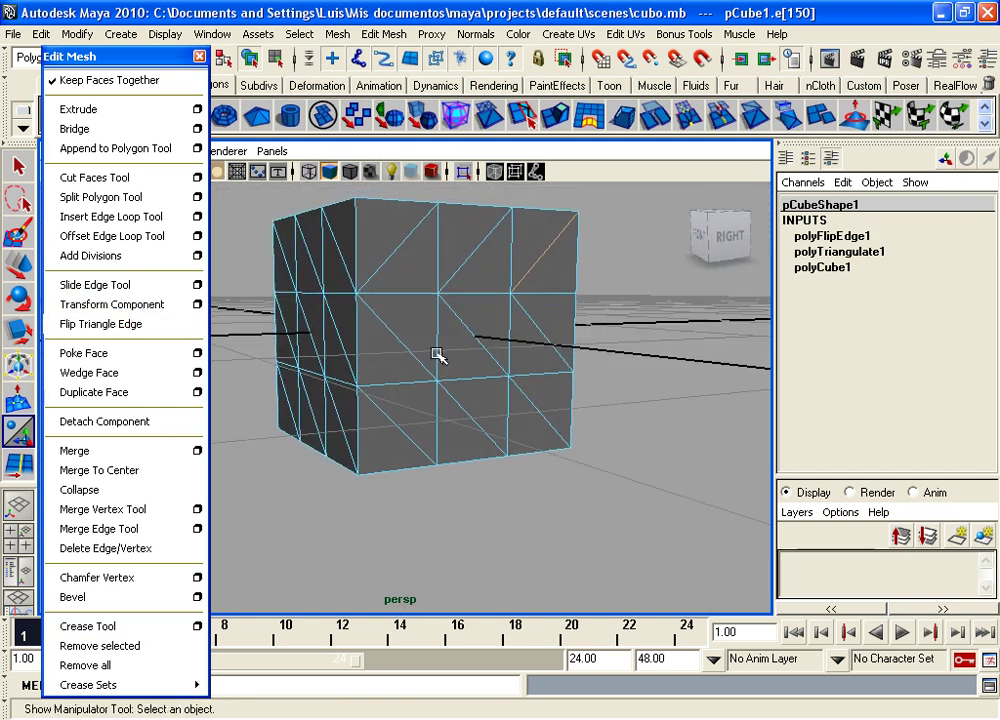
{"action": "left_click", "coordinate": [100, 324]}
{"action": "left_click", "coordinate": [100, 324]}
{"action": "mouse_move", "coordinate": [527, 357]}
{"action": "left_mouse_down", "text": "alt"}
{"action": "mouse_move", "coordinate": [440, 333]}
{"action": "mouse_move", "coordinate": [440, 363]}
{"action": "mouse_move", "coordinate": [476, 403]}
{"action": "left_mouse_up", "text": "alt"}
{"action": "left_click", "coordinate": [453, 313]}
{"action": "left_click", "coordinate": [100, 324]}
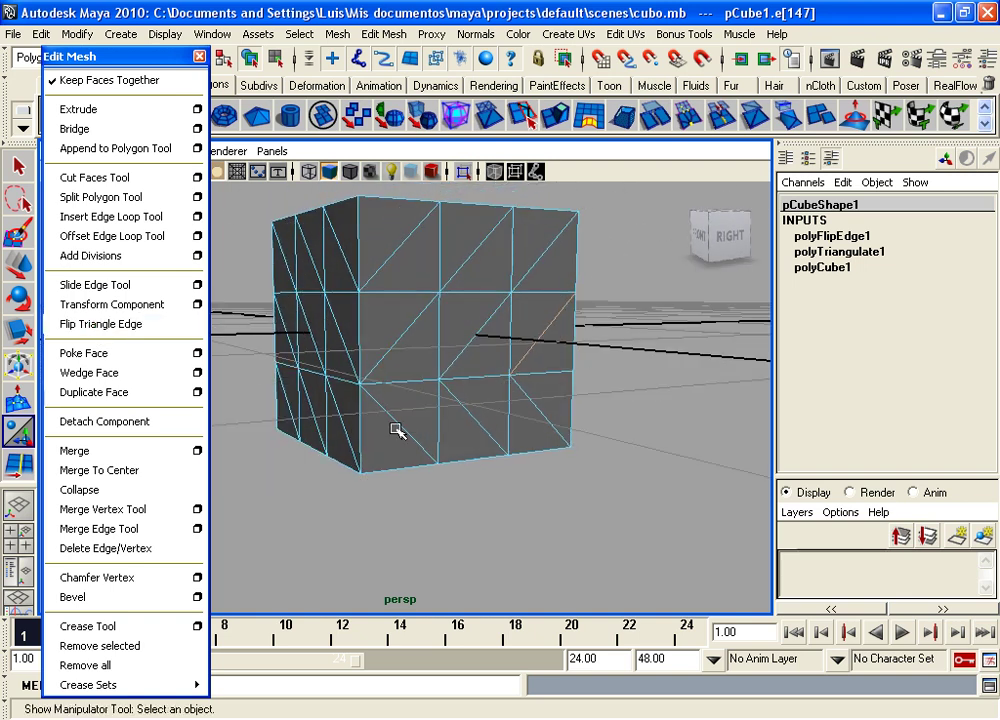
{"action": "left_click", "coordinate": [70, 324]}
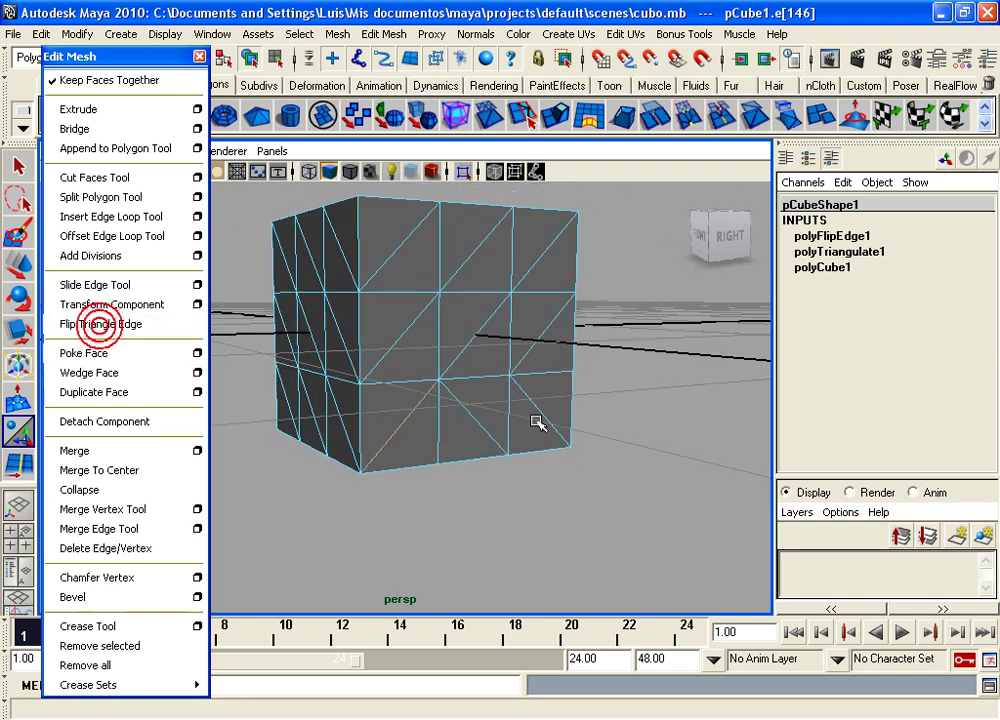
{"action": "left_click", "coordinate": [476, 421]}
{"action": "left_click", "coordinate": [100, 324]}
{"action": "mouse_move", "coordinate": [536, 395]}
{"action": "left_mouse_down", "text": "alt"}
{"action": "mouse_move", "coordinate": [502, 390]}
{"action": "mouse_move", "coordinate": [551, 395]}
{"action": "mouse_move", "coordinate": [428, 328]}
{"action": "left_mouse_up", "text": "alt"}
{"action": "left_click", "coordinate": [140, 324]}
{"action": "right_click_drag", "start_coordinate": [428, 328], "coordinate": [473, 364], "text": "alt"}
{"action": "mouse_move", "coordinate": [473, 364]}
{"action": "left_mouse_down", "text": "alt"}
{"action": "mouse_move", "coordinate": [473, 350]}
{"action": "mouse_move", "coordinate": [473, 367]}
{"action": "left_mouse_up", "text": "alt"}
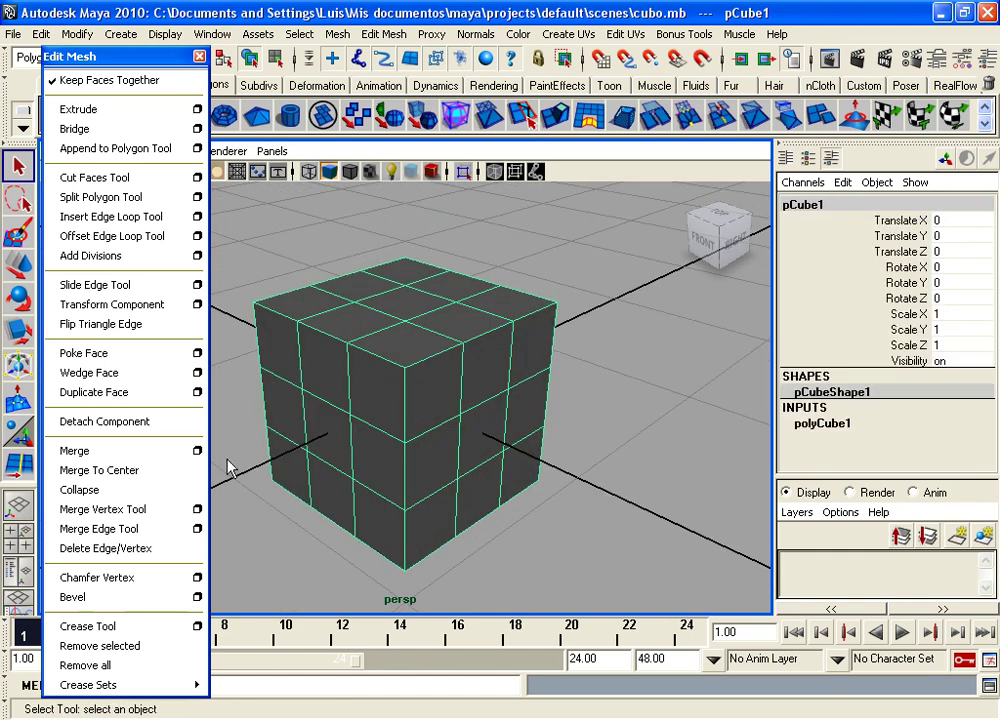
- Select the centre face on the cube's top and poke it with a centre point
{"action": "right_click", "coordinate": [471, 360]}
{"action": "left_click", "coordinate": [422, 305]}
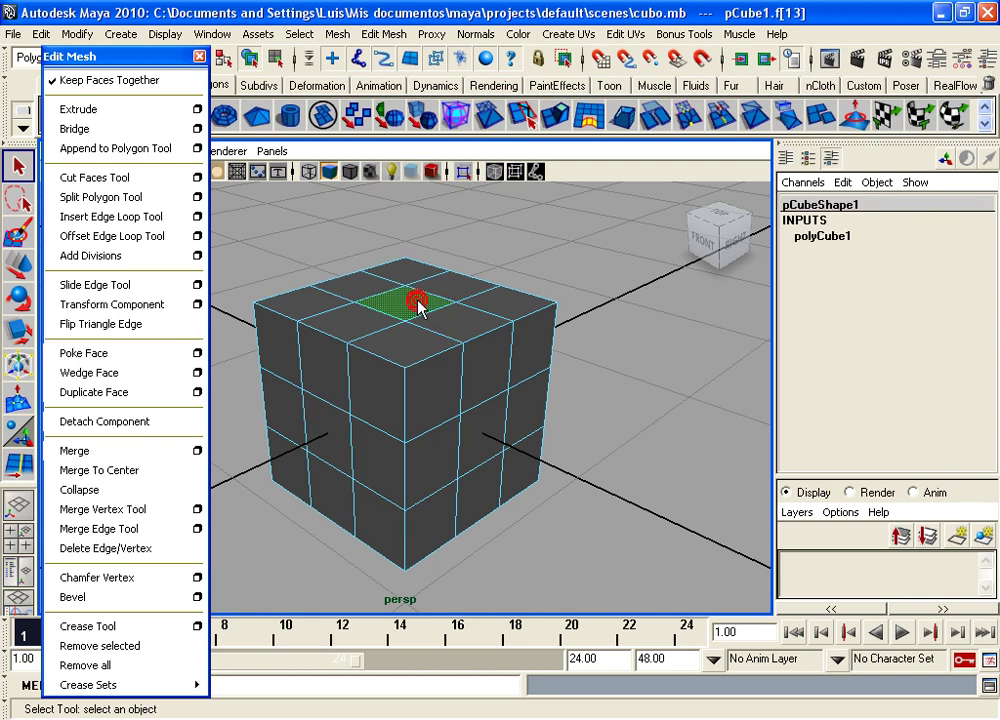
{"action": "mouse_move", "coordinate": [420, 319]}
{"action": "left_mouse_down", "text": "alt"}
{"action": "mouse_move", "coordinate": [403, 370]}
{"action": "mouse_move", "coordinate": [486, 383]}
{"action": "mouse_move", "coordinate": [503, 404]}
{"action": "left_mouse_up", "text": "alt"}
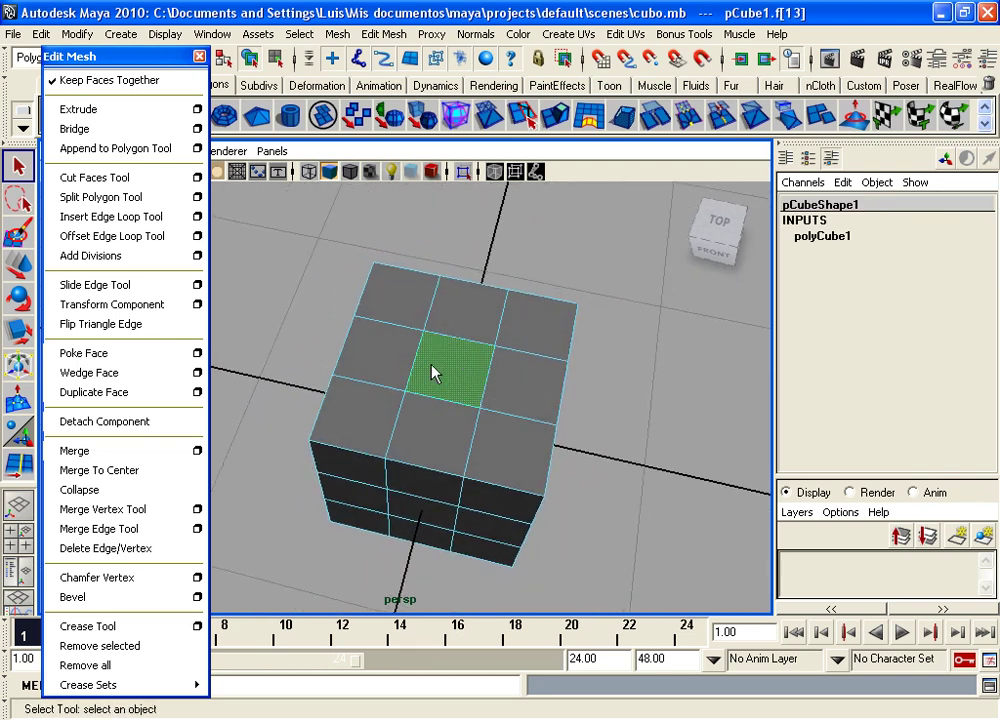
{"action": "left_click", "coordinate": [130, 355]}
{"action": "mouse_move", "coordinate": [246, 368]}
{"action": "left_mouse_down", "text": "alt"}
{"action": "mouse_move", "coordinate": [458, 372]}
{"action": "mouse_move", "coordinate": [455, 363]}
{"action": "mouse_move", "coordinate": [467, 402]}
{"action": "mouse_move", "coordinate": [592, 397]}
{"action": "mouse_move", "coordinate": [446, 322]}
{"action": "mouse_move", "coordinate": [398, 376]}
{"action": "mouse_move", "coordinate": [504, 353]}
{"action": "mouse_move", "coordinate": [422, 236]}
{"action": "mouse_move", "coordinate": [456, 172]}
{"action": "mouse_move", "coordinate": [422, 360]}
{"action": "mouse_move", "coordinate": [393, 341]}
{"action": "mouse_move", "coordinate": [417, 321]}
{"action": "mouse_move", "coordinate": [547, 346]}
{"action": "mouse_move", "coordinate": [487, 328]}
{"action": "left_mouse_up", "text": "alt"}
- Select a face on the cube's side, then poke it and pull its centre out
{"action": "left_click", "coordinate": [511, 384]}
{"action": "mouse_move", "coordinate": [511, 384]}
{"action": "left_mouse_down", "text": "alt"}
{"action": "mouse_move", "coordinate": [478, 337]}
{"action": "mouse_move", "coordinate": [464, 352]}
{"action": "mouse_move", "coordinate": [376, 350]}
{"action": "mouse_move", "coordinate": [428, 356]}
{"action": "left_mouse_up", "text": "alt"}
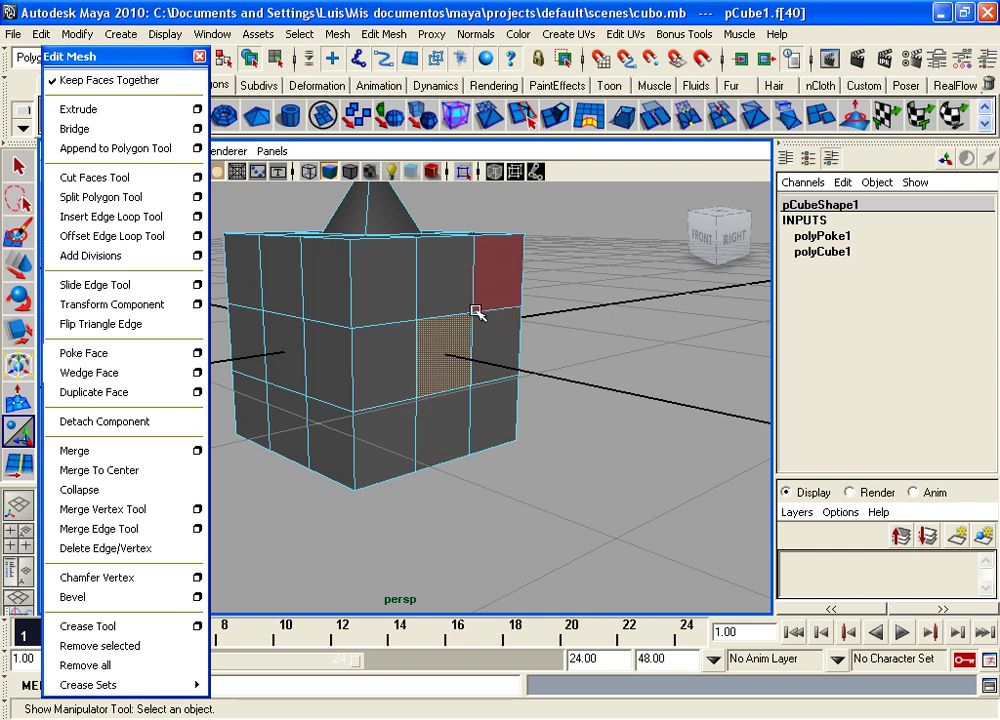
{"action": "mouse_move", "coordinate": [458, 328]}
{"action": "left_mouse_down", "text": "alt"}
{"action": "mouse_move", "coordinate": [446, 357]}
{"action": "mouse_move", "coordinate": [467, 367]}
{"action": "mouse_move", "coordinate": [440, 341]}
{"action": "mouse_move", "coordinate": [632, 373]}
{"action": "mouse_move", "coordinate": [415, 402]}
{"action": "mouse_move", "coordinate": [364, 364]}
{"action": "mouse_move", "coordinate": [585, 413]}
{"action": "mouse_move", "coordinate": [643, 394]}
{"action": "mouse_move", "coordinate": [411, 350]}
{"action": "mouse_move", "coordinate": [531, 361]}
{"action": "mouse_move", "coordinate": [502, 364]}
{"action": "mouse_move", "coordinate": [512, 368]}
{"action": "mouse_move", "coordinate": [436, 350]}
{"action": "mouse_move", "coordinate": [415, 402]}
{"action": "mouse_move", "coordinate": [511, 386]}
{"action": "left_mouse_up", "text": "alt"}
{"action": "left_click", "coordinate": [99, 357]}
- Check Poke Face options, then poke another side face and pull its centre into a spike
{"action": "left_click", "coordinate": [440, 357]}
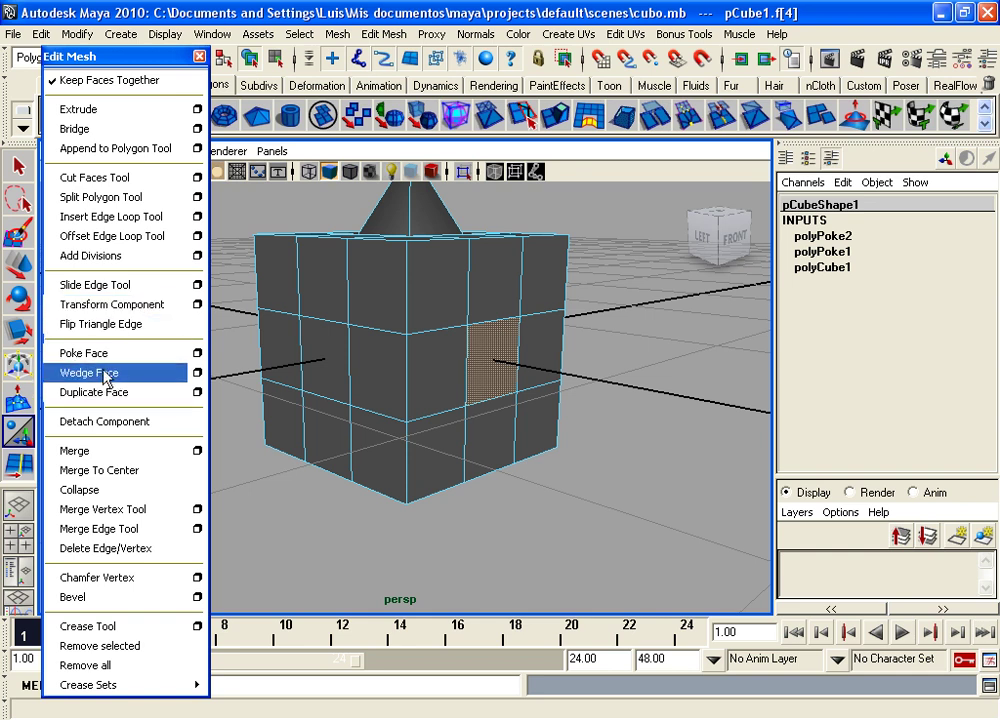
{"action": "left_click", "coordinate": [198, 352]}
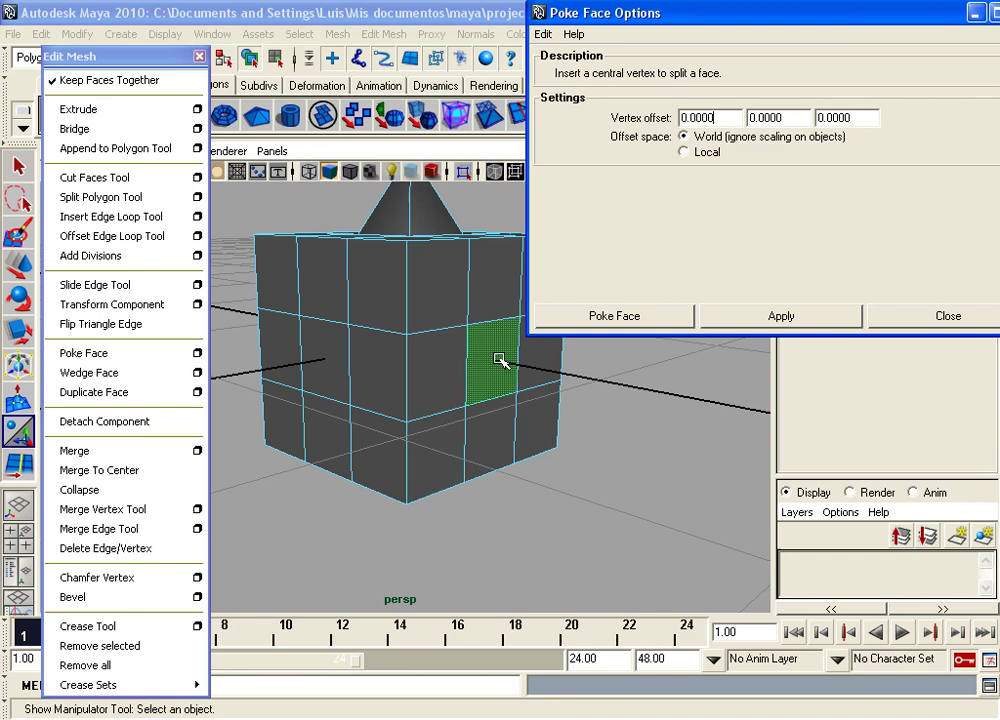
{"action": "left_click_drag", "start_coordinate": [497, 357], "coordinate": [415, 346], "text": "alt"}
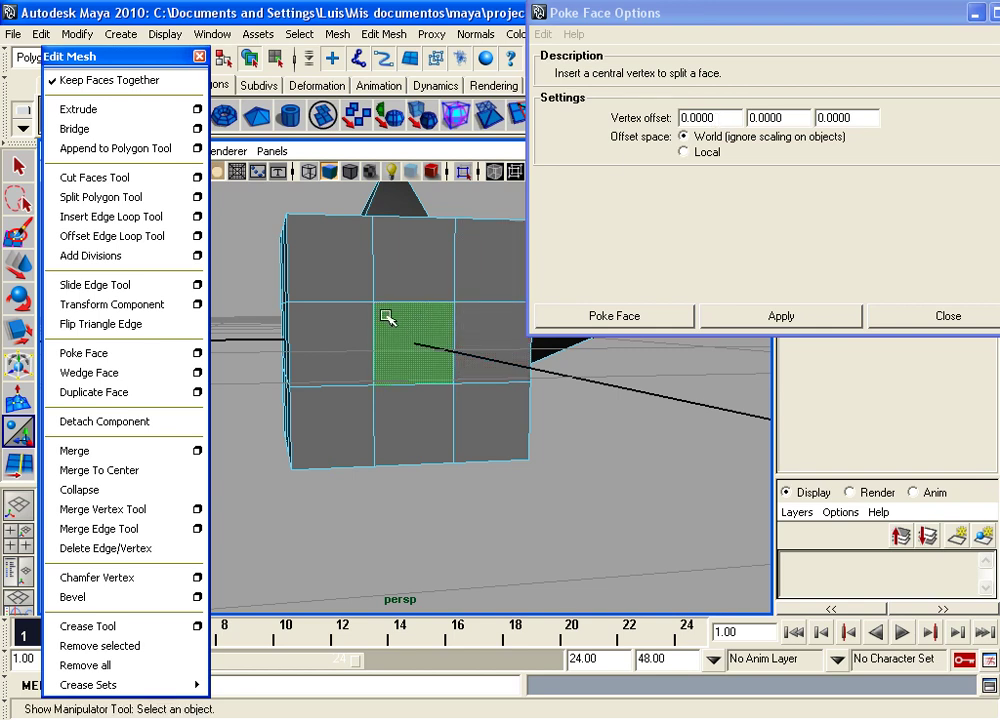
{"action": "left_click", "coordinate": [872, 320]}
{"action": "left_click_drag", "start_coordinate": [352, 376], "coordinate": [441, 390], "text": "alt"}
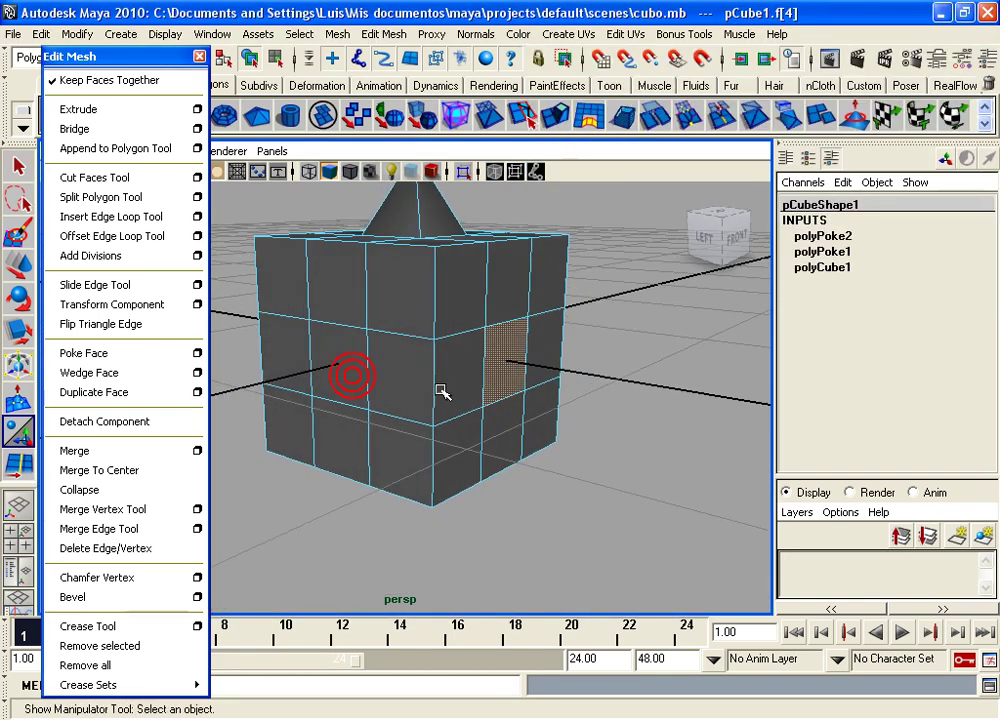
{"action": "left_click", "coordinate": [90, 353]}
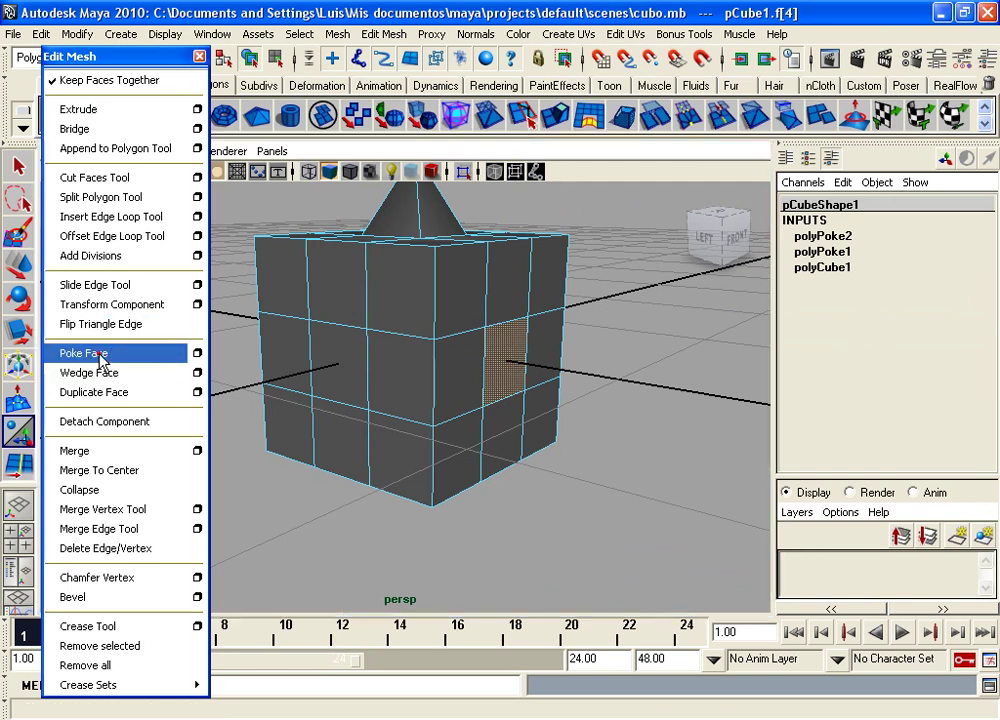
{"action": "mouse_move", "coordinate": [560, 370]}
{"action": "left_mouse_down"}
{"action": "mouse_move", "coordinate": [681, 402]}
{"action": "mouse_move", "coordinate": [547, 430]}
{"action": "left_mouse_up"}
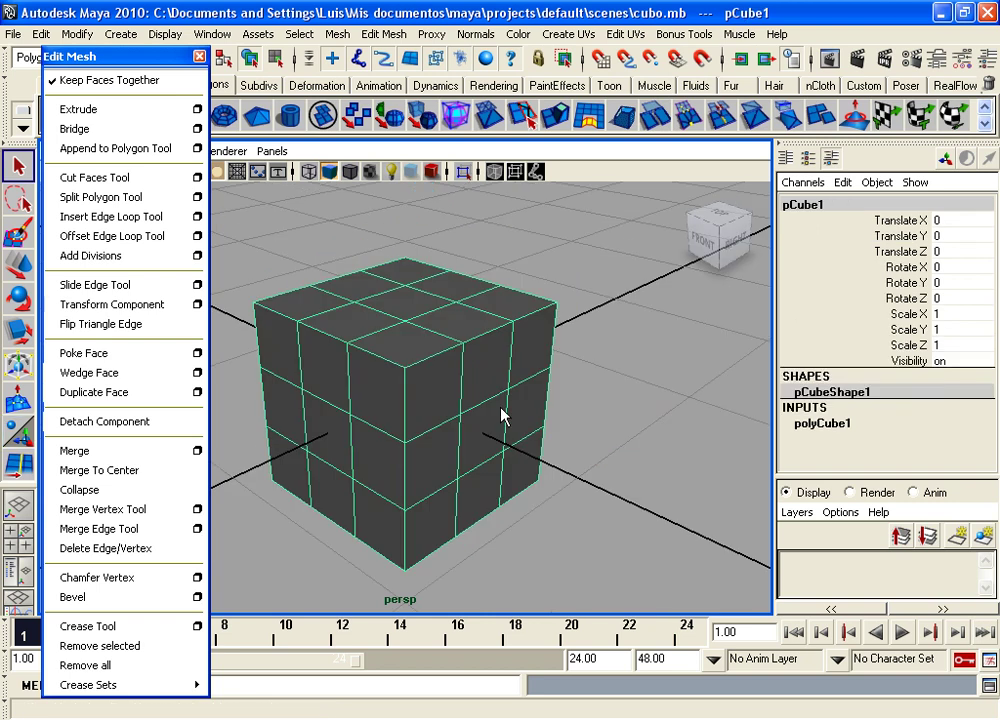
- Frame the cube, switch to face mode, then select and clear a front face
{"action": "mouse_move", "coordinate": [490, 497]}
{"action": "left_mouse_down", "text": "alt"}
{"action": "mouse_move", "coordinate": [380, 400]}
{"action": "mouse_move", "coordinate": [435, 417]}
{"action": "left_mouse_up", "text": "alt"}
{"action": "right_click_drag", "start_coordinate": [435, 417], "coordinate": [382, 384], "text": "alt"}
{"action": "mouse_move", "coordinate": [382, 384]}
{"action": "left_mouse_down", "text": "alt"}
{"action": "mouse_move", "coordinate": [455, 384]}
{"action": "mouse_move", "coordinate": [451, 397]}
{"action": "mouse_move", "coordinate": [466, 405]}
{"action": "mouse_move", "coordinate": [480, 384]}
{"action": "mouse_move", "coordinate": [348, 395]}
{"action": "mouse_move", "coordinate": [426, 397]}
{"action": "mouse_move", "coordinate": [377, 398]}
{"action": "left_mouse_up", "text": "alt"}
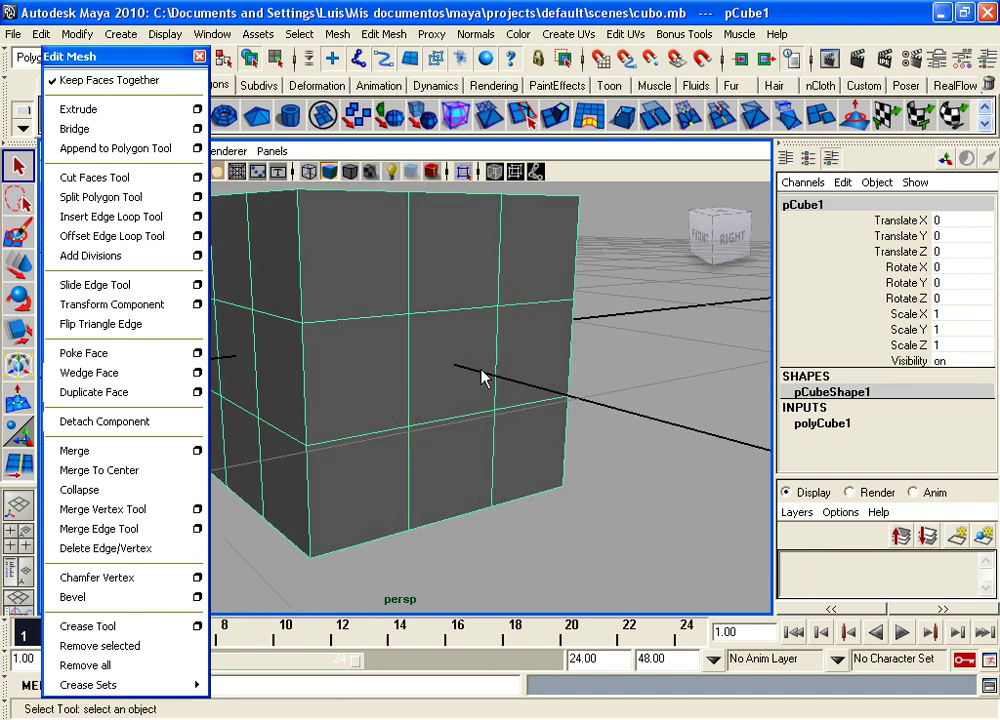
{"action": "left_click_drag", "start_coordinate": [397, 317], "coordinate": [402, 344], "text": "alt"}
{"action": "mouse_move", "coordinate": [402, 344]}
{"action": "right_mouse_down", "text": "alt"}
{"action": "mouse_move", "coordinate": [449, 341]}
{"action": "mouse_move", "coordinate": [395, 400]}
{"action": "right_mouse_up", "text": "alt"}
{"action": "mouse_move", "coordinate": [395, 400]}
{"action": "left_mouse_down", "text": "alt"}
{"action": "mouse_move", "coordinate": [422, 383]}
{"action": "mouse_move", "coordinate": [397, 359]}
{"action": "mouse_move", "coordinate": [395, 372]}
{"action": "left_mouse_up", "text": "alt"}
{"action": "right_click_drag", "start_coordinate": [441, 362], "coordinate": [446, 402]}
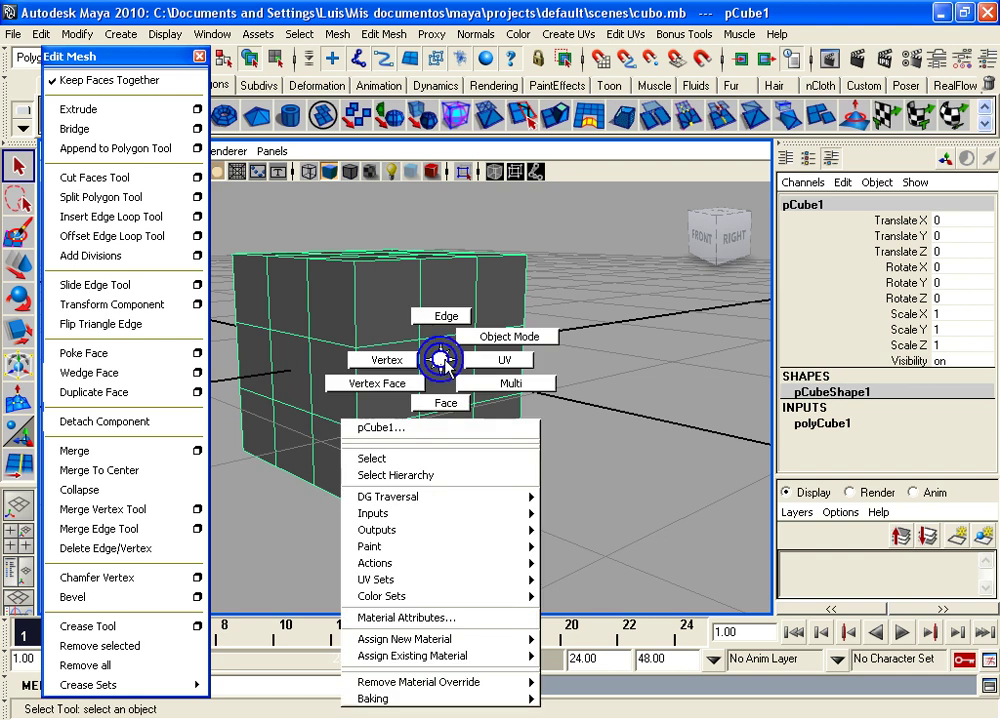
{"action": "left_click", "coordinate": [438, 368]}
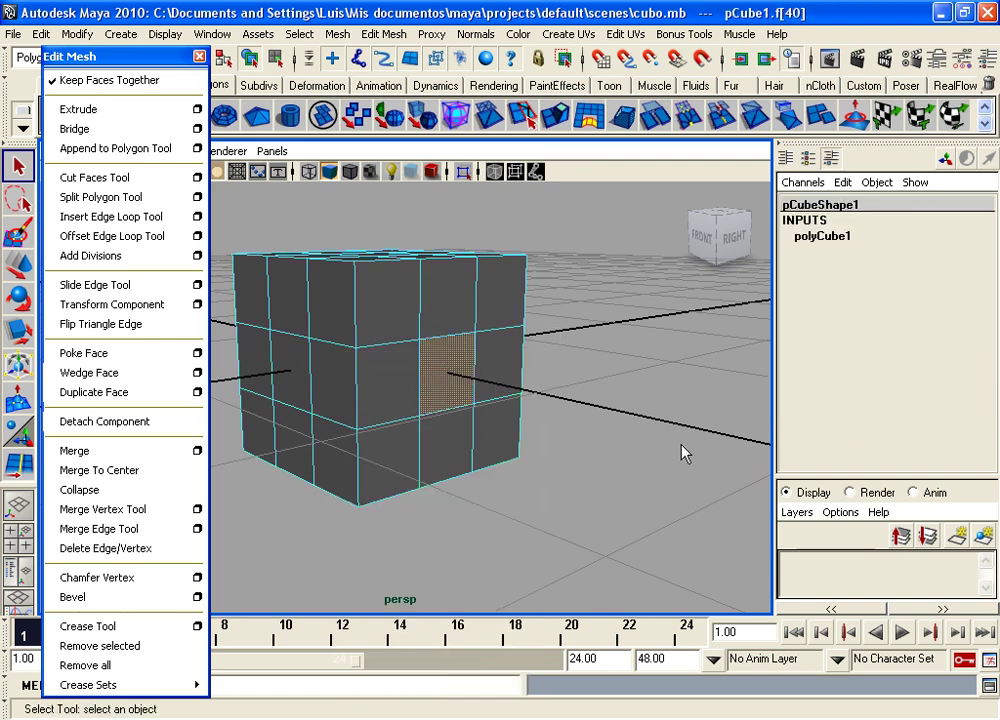
{"action": "left_click", "coordinate": [656, 462]}
- Switch the cube to edge mode and pick an edge, then switch to vertex mode
{"action": "mouse_move", "coordinate": [656, 462]}
{"action": "left_mouse_down", "text": "alt"}
{"action": "mouse_move", "coordinate": [420, 417]}
{"action": "mouse_move", "coordinate": [487, 418]}
{"action": "left_mouse_up", "text": "alt"}
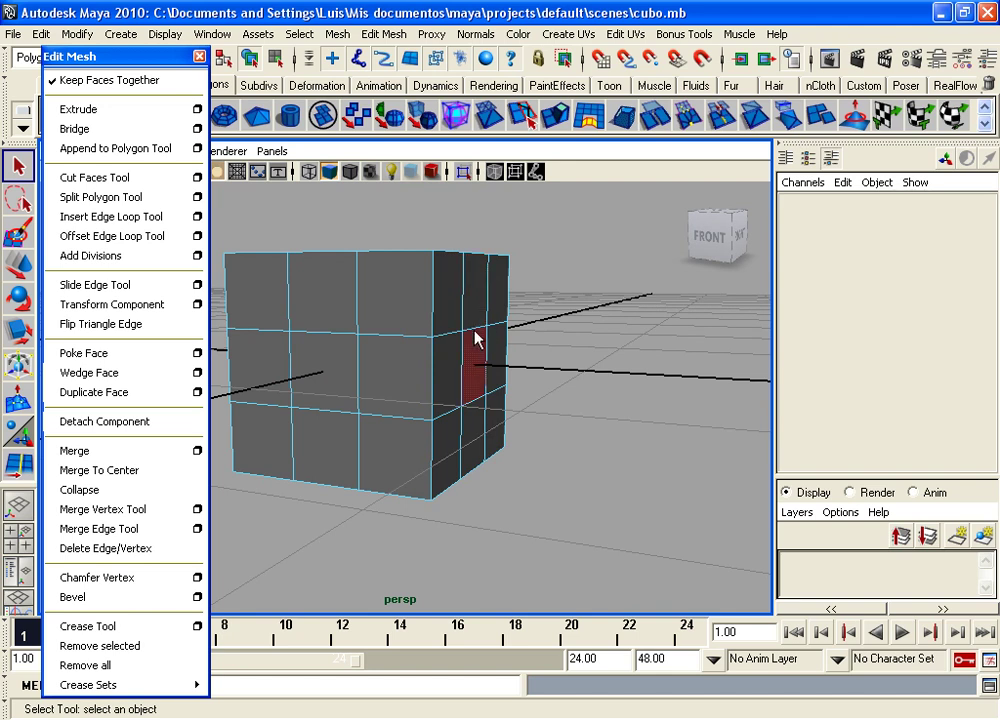
{"action": "mouse_move", "coordinate": [504, 345]}
{"action": "left_mouse_down", "text": "alt"}
{"action": "mouse_move", "coordinate": [446, 375]}
{"action": "mouse_move", "coordinate": [487, 390]}
{"action": "mouse_move", "coordinate": [462, 397]}
{"action": "left_mouse_up", "text": "alt"}
{"action": "mouse_move", "coordinate": [462, 397]}
{"action": "right_mouse_down", "text": "alt"}
{"action": "mouse_move", "coordinate": [453, 357]}
{"action": "mouse_move", "coordinate": [482, 348]}
{"action": "mouse_move", "coordinate": [494, 360]}
{"action": "right_mouse_up", "text": "alt"}
{"action": "mouse_move", "coordinate": [494, 360]}
{"action": "left_mouse_down", "text": "alt"}
{"action": "mouse_move", "coordinate": [462, 350]}
{"action": "mouse_move", "coordinate": [464, 362]}
{"action": "left_mouse_up", "text": "alt"}
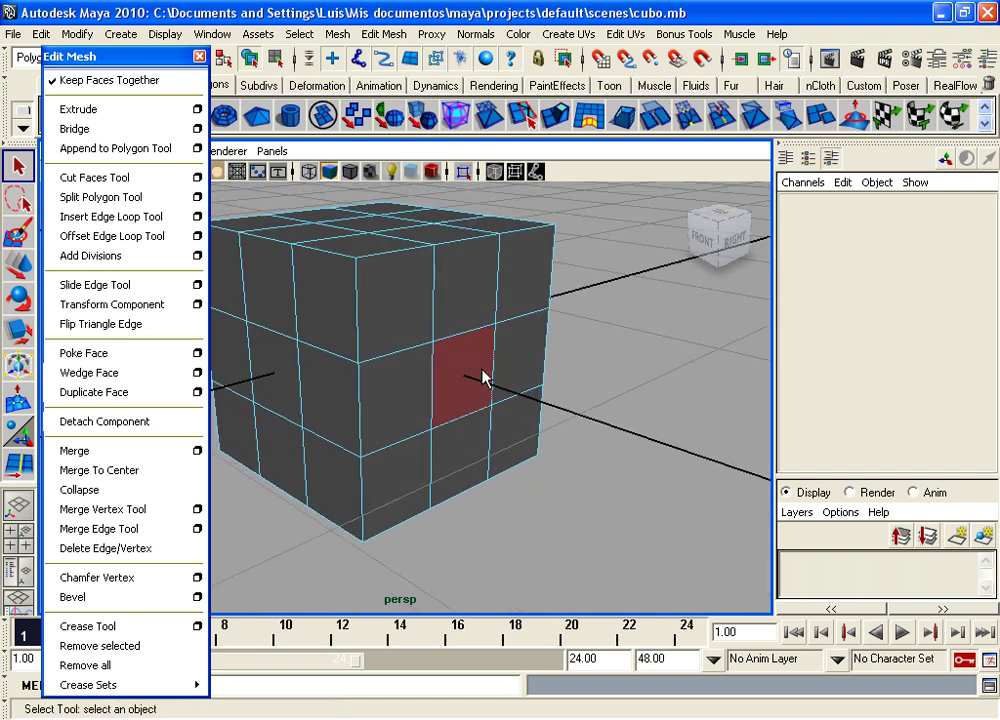
{"action": "right_click_drag", "start_coordinate": [469, 357], "coordinate": [472, 329]}
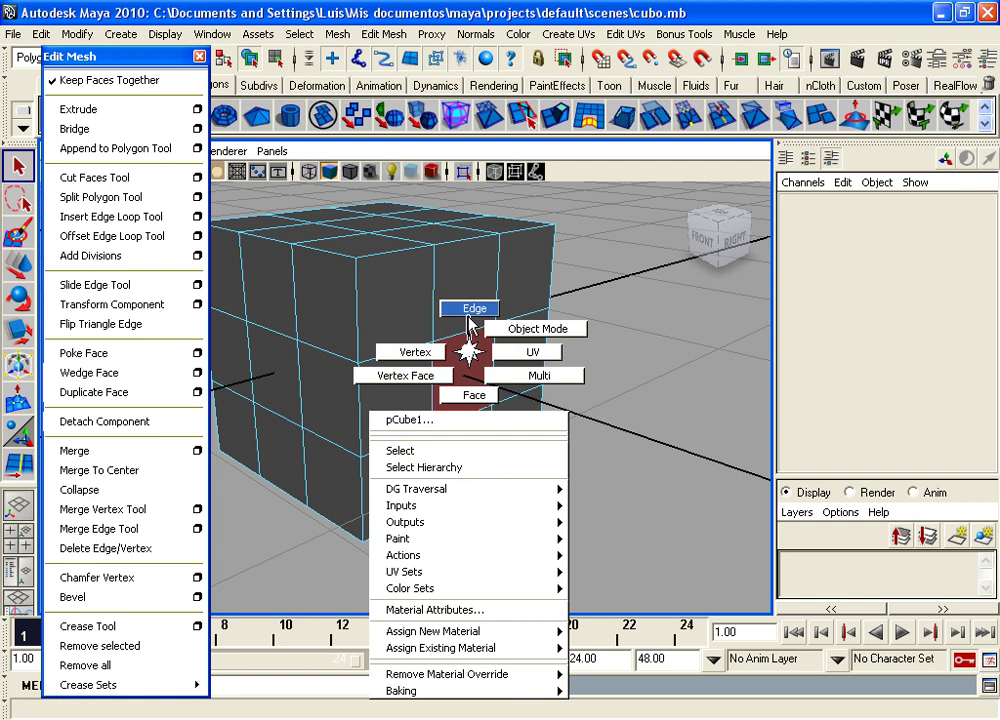
{"action": "left_click", "coordinate": [470, 338]}
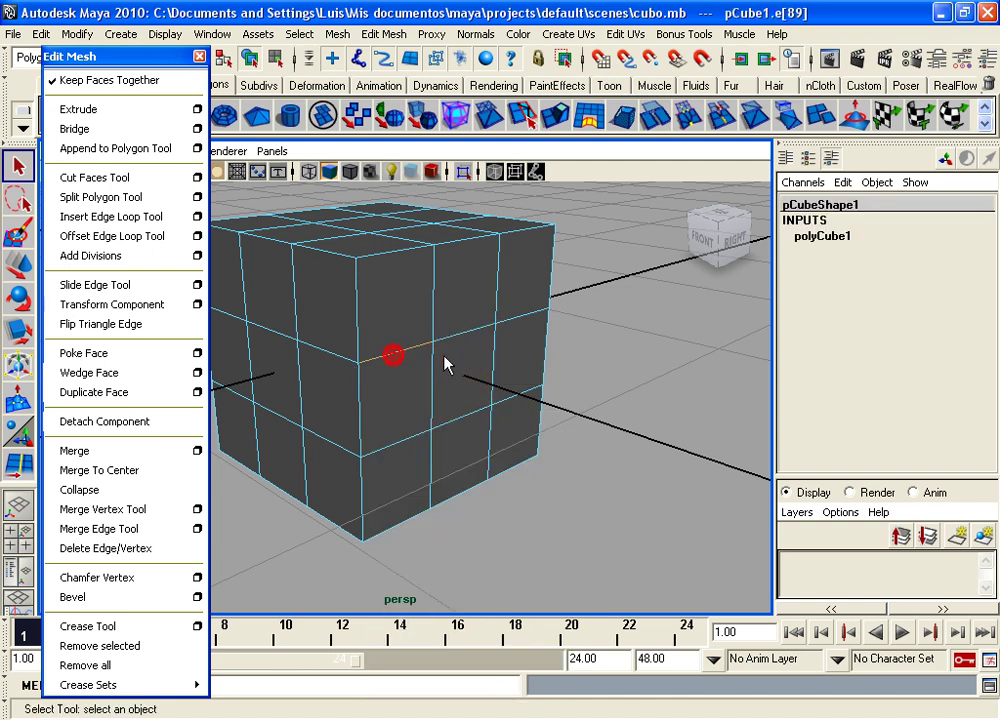
{"action": "right_click_drag", "start_coordinate": [462, 322], "coordinate": [420, 330]}
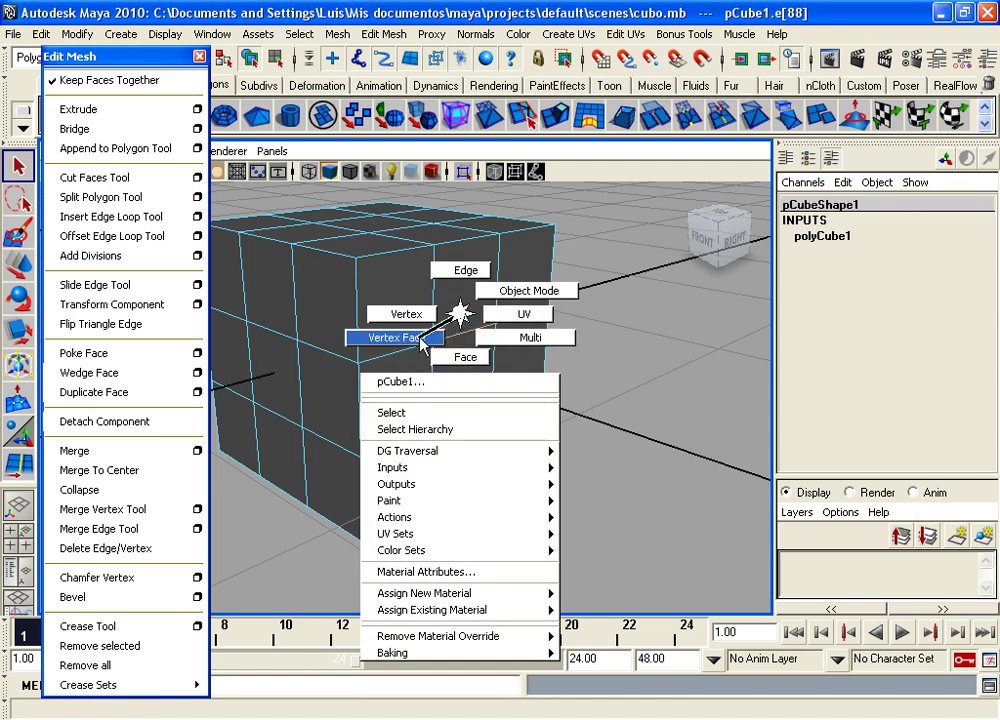
{"action": "left_click", "coordinate": [420, 335]}
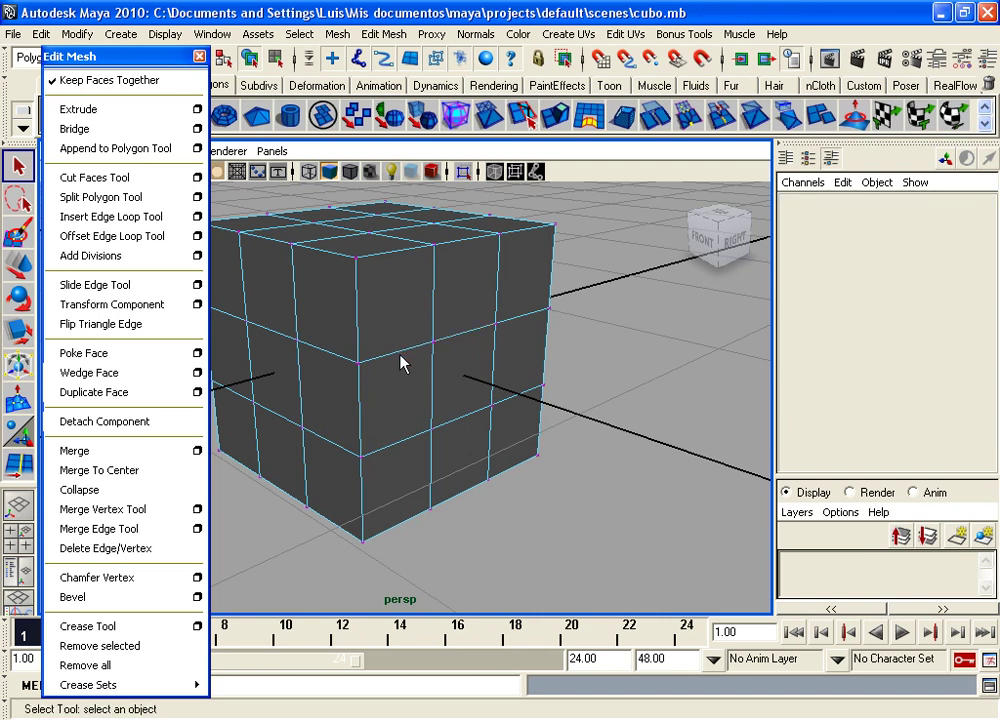
- Return to face mode and end with one face on the cube's right side selected
{"action": "right_click_drag", "start_coordinate": [458, 357], "coordinate": [469, 404]}
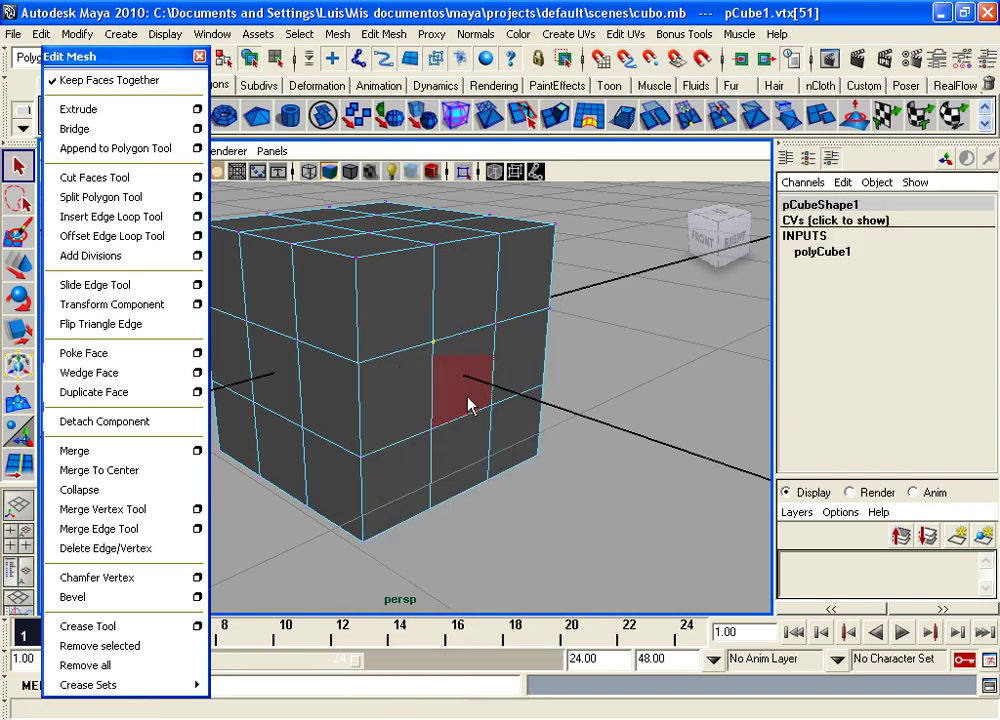
{"action": "left_click", "coordinate": [450, 350]}
{"action": "left_click", "coordinate": [460, 300]}
{"action": "left_click", "coordinate": [395, 300]}
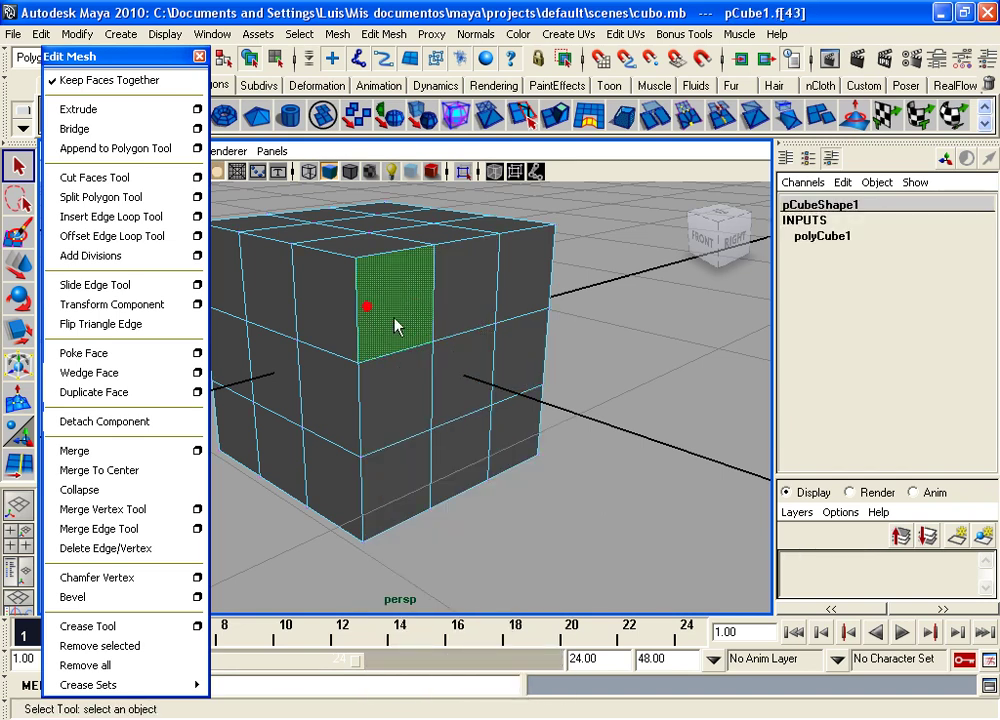
{"action": "left_click", "coordinate": [470, 376]}
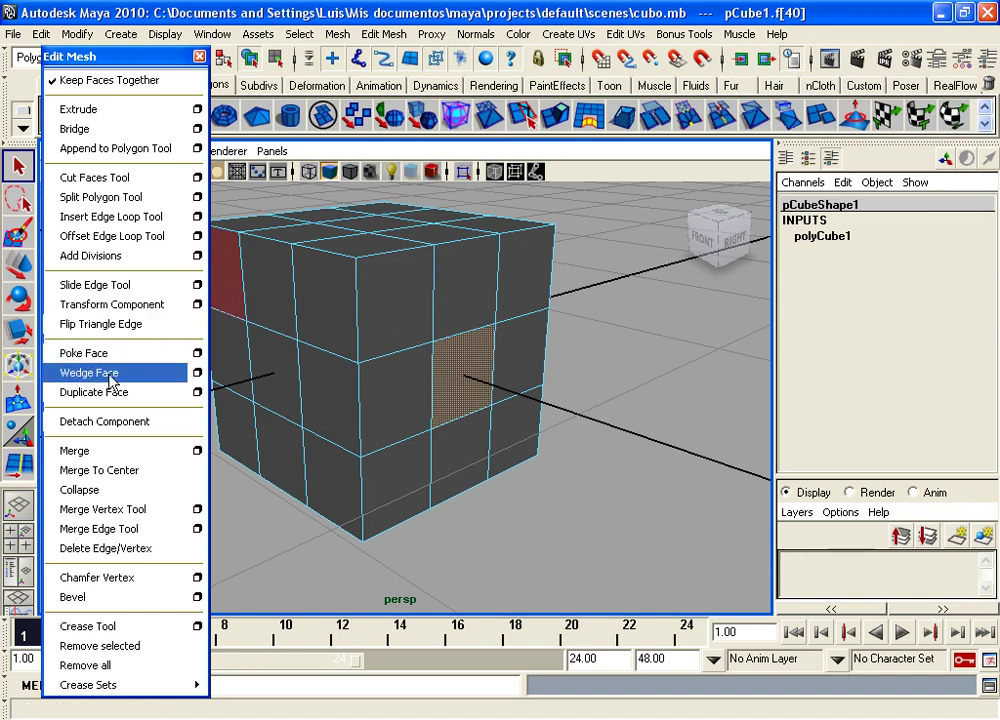
{"action": "right_click", "coordinate": [460, 300]}
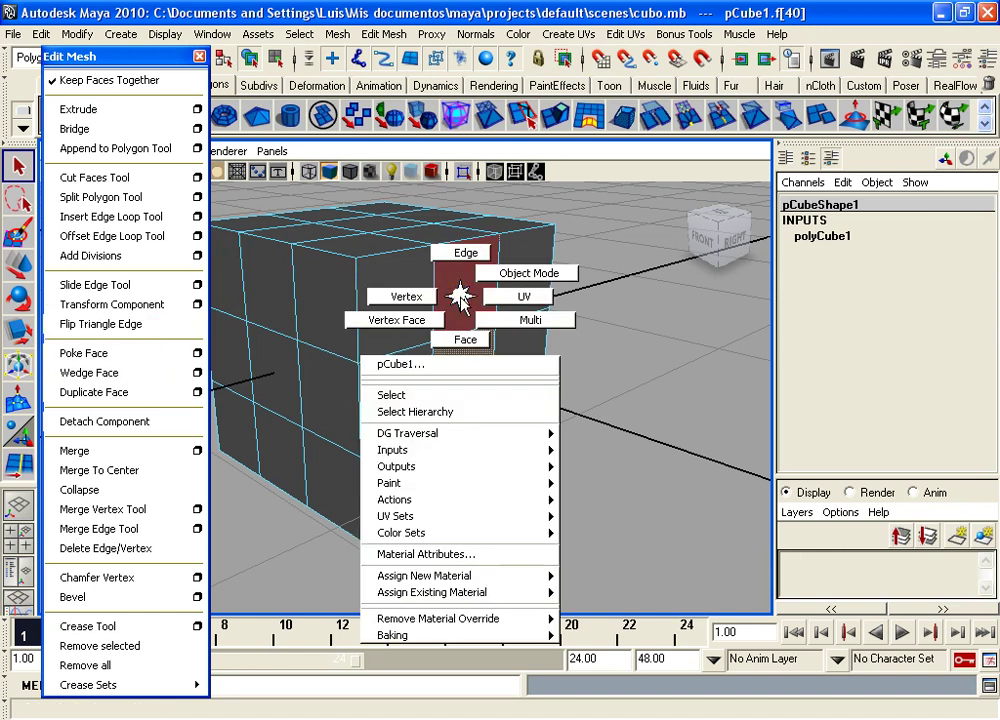
{"action": "left_click", "coordinate": [506, 320]}
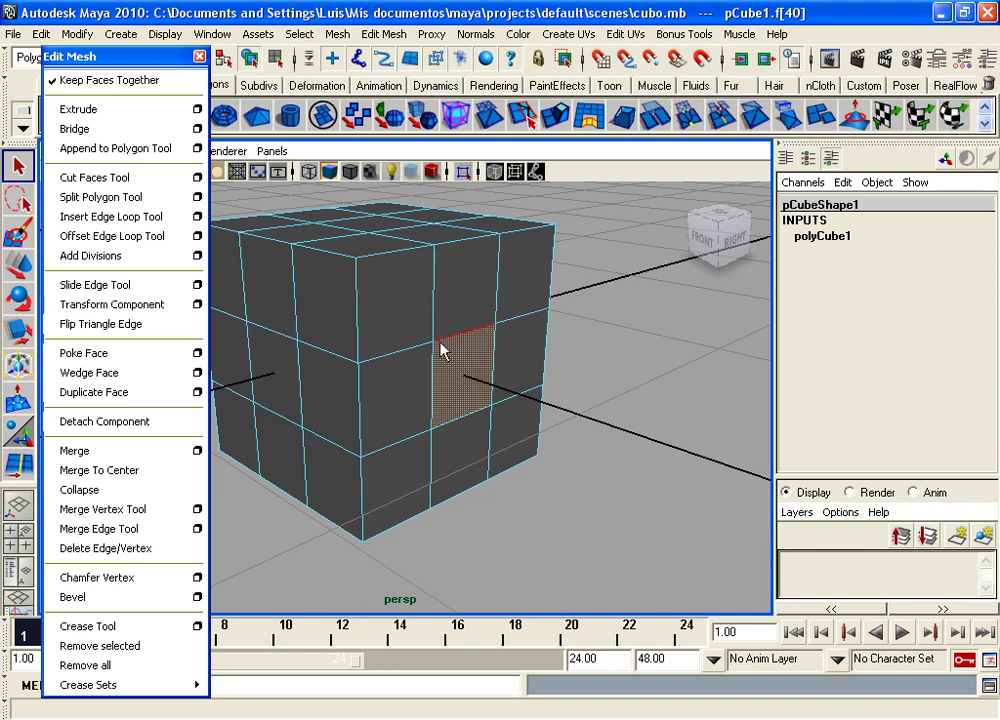
{"action": "left_click", "coordinate": [517, 352]}
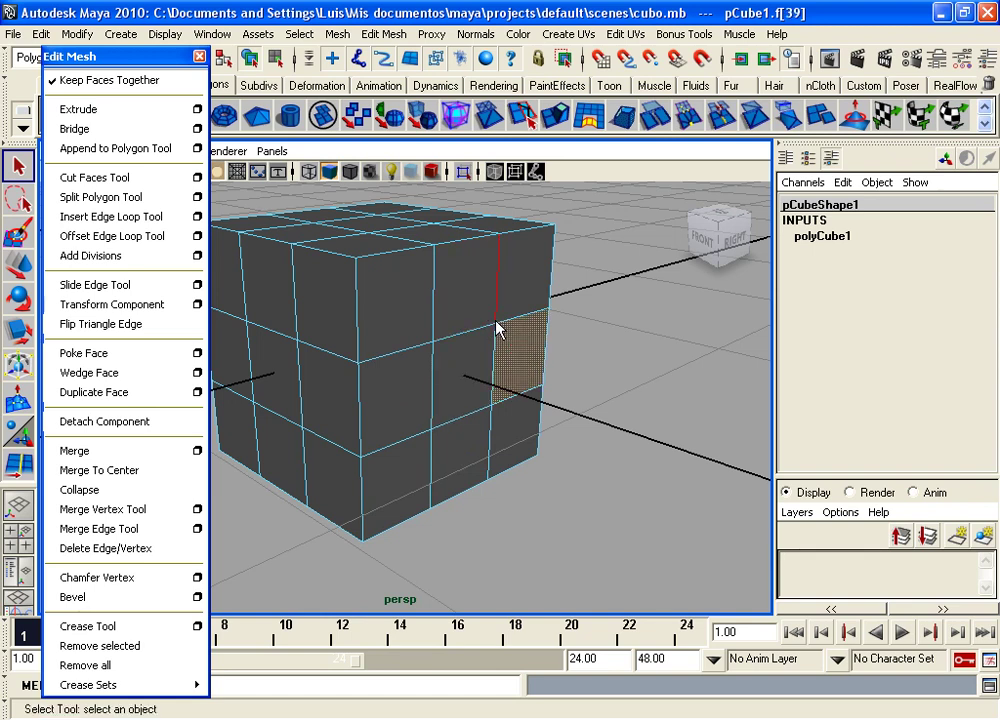
{"action": "left_click", "coordinate": [496, 324]}
{"action": "left_click", "coordinate": [434, 317]}
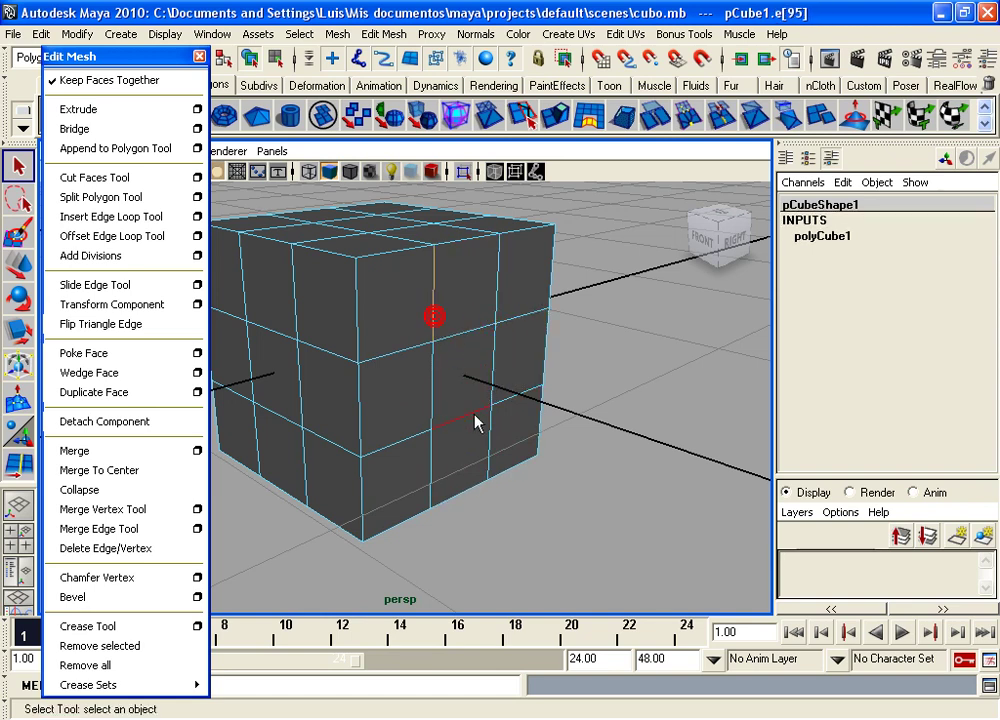
{"action": "left_click", "coordinate": [475, 380]}
{"action": "mouse_move", "coordinate": [475, 380]}
{"action": "left_mouse_down", "text": "alt"}
{"action": "mouse_move", "coordinate": [493, 383]}
{"action": "mouse_move", "coordinate": [433, 357]}
{"action": "mouse_move", "coordinate": [420, 329]}
{"action": "mouse_move", "coordinate": [444, 358]}
{"action": "mouse_move", "coordinate": [391, 386]}
{"action": "mouse_move", "coordinate": [457, 383]}
{"action": "left_mouse_up", "text": "alt"}
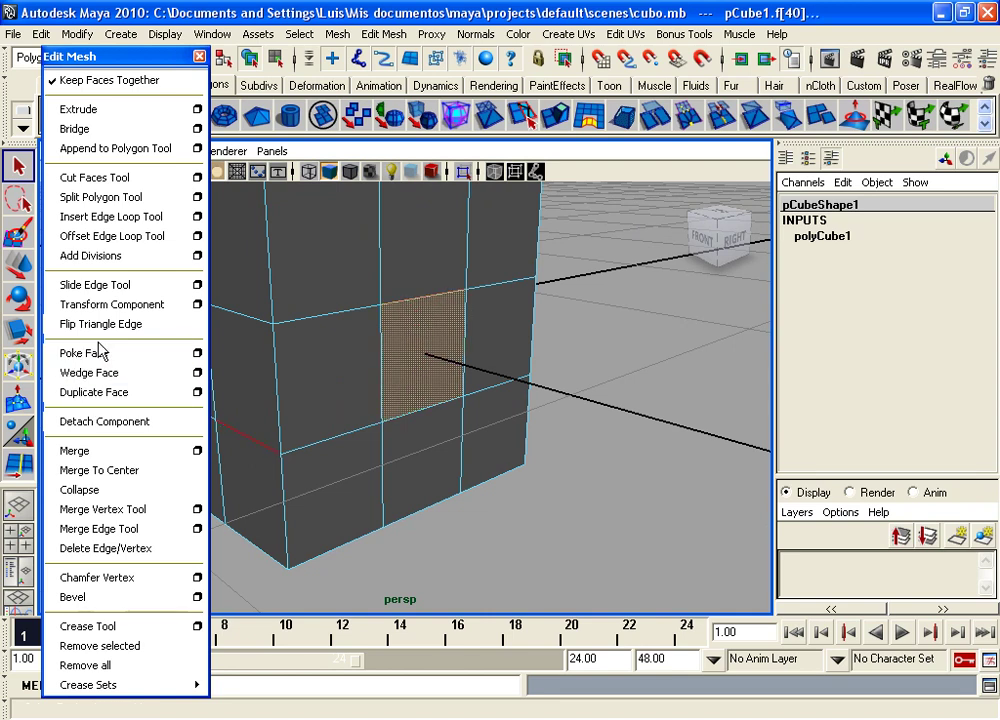
{"action": "left_click", "coordinate": [97, 380]}
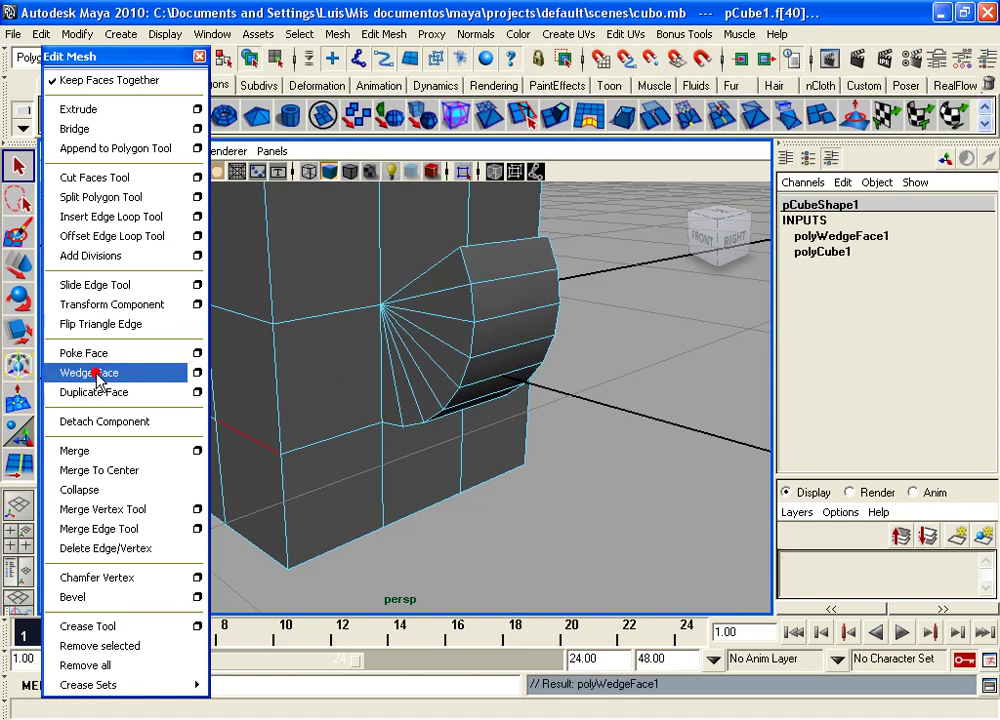
{"action": "left_click_drag", "start_coordinate": [442, 364], "coordinate": [520, 362], "text": "alt"}
{"action": "middle_click_drag", "start_coordinate": [520, 362], "coordinate": [480, 360], "text": "alt"}
{"action": "mouse_move", "coordinate": [480, 360]}
{"action": "left_mouse_down", "text": "alt"}
{"action": "mouse_move", "coordinate": [457, 357]}
{"action": "mouse_move", "coordinate": [483, 320]}
{"action": "left_mouse_up", "text": "alt"}
{"action": "mouse_move", "coordinate": [427, 375]}
{"action": "left_mouse_down", "text": "alt"}
{"action": "mouse_move", "coordinate": [449, 341]}
{"action": "mouse_move", "coordinate": [455, 350]}
{"action": "left_mouse_up", "text": "alt"}
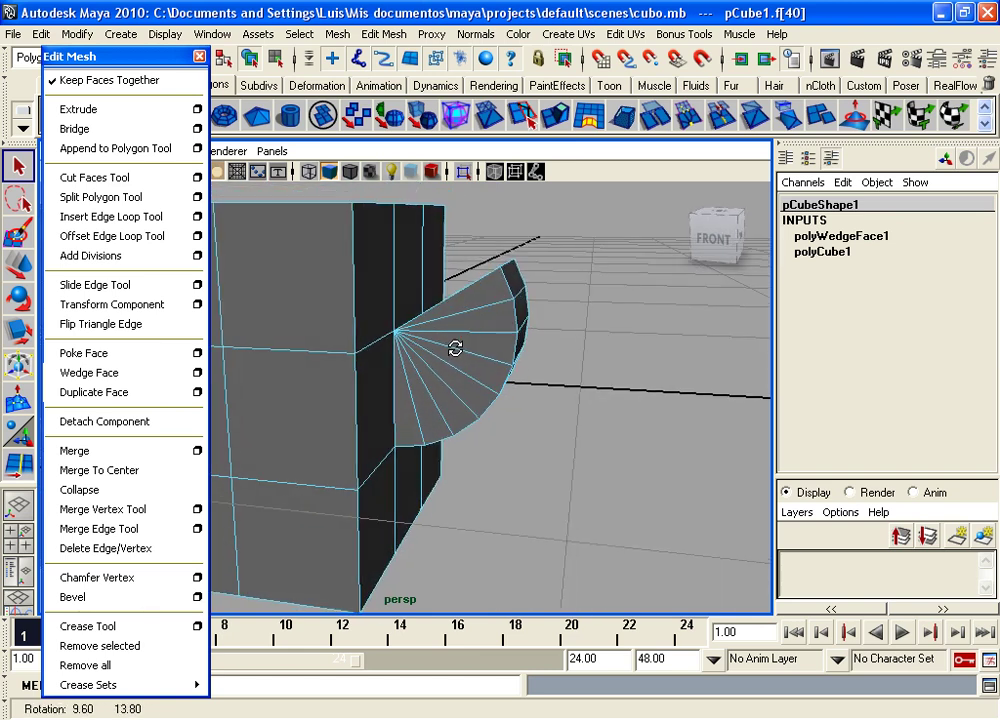
{"action": "mouse_move", "coordinate": [396, 334]}
{"action": "left_mouse_down", "text": "alt"}
{"action": "mouse_move", "coordinate": [437, 340]}
{"action": "mouse_move", "coordinate": [425, 340]}
{"action": "left_mouse_up", "text": "alt"}
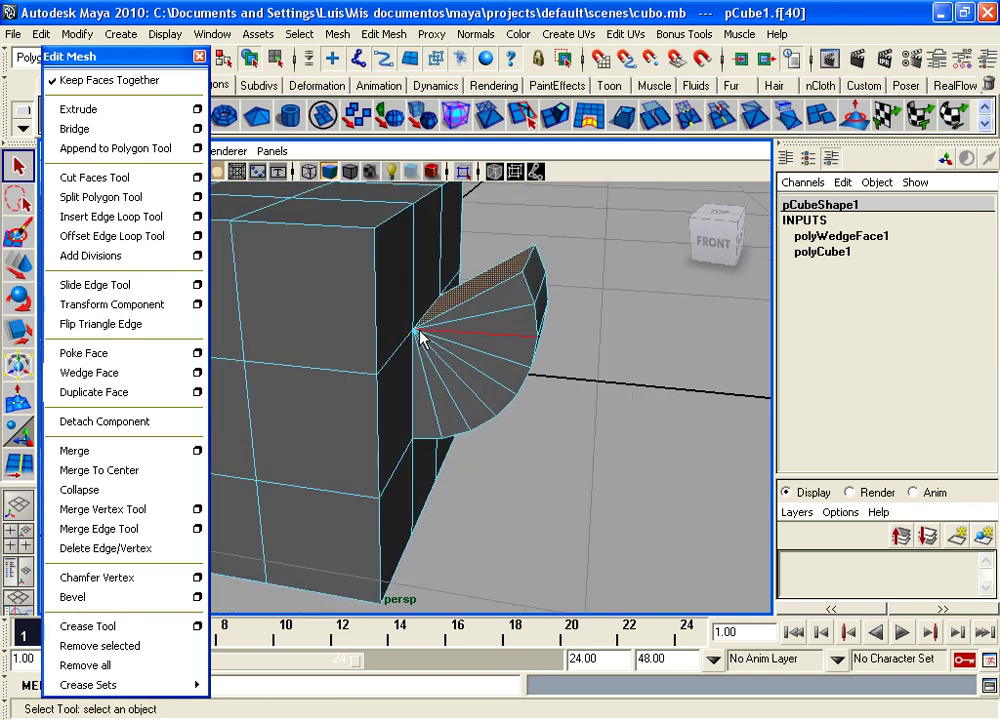
{"action": "key", "text": "ctrl+z"}
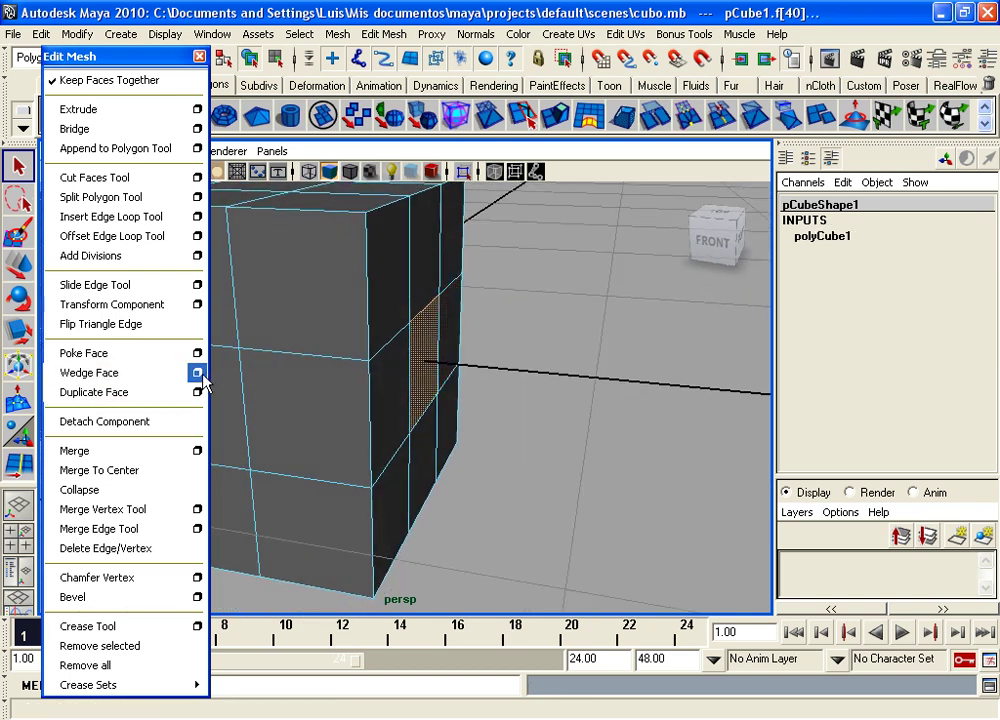
- Reset the Wedge Face options and build a default 90-degree, 4-division wedge on the face
{"action": "mouse_move", "coordinate": [766, 49]}
{"action": "left_mouse_down"}
{"action": "mouse_move", "coordinate": [652, 55]}
{"action": "mouse_move", "coordinate": [720, 33]}
{"action": "mouse_move", "coordinate": [678, 33]}
{"action": "left_mouse_up"}
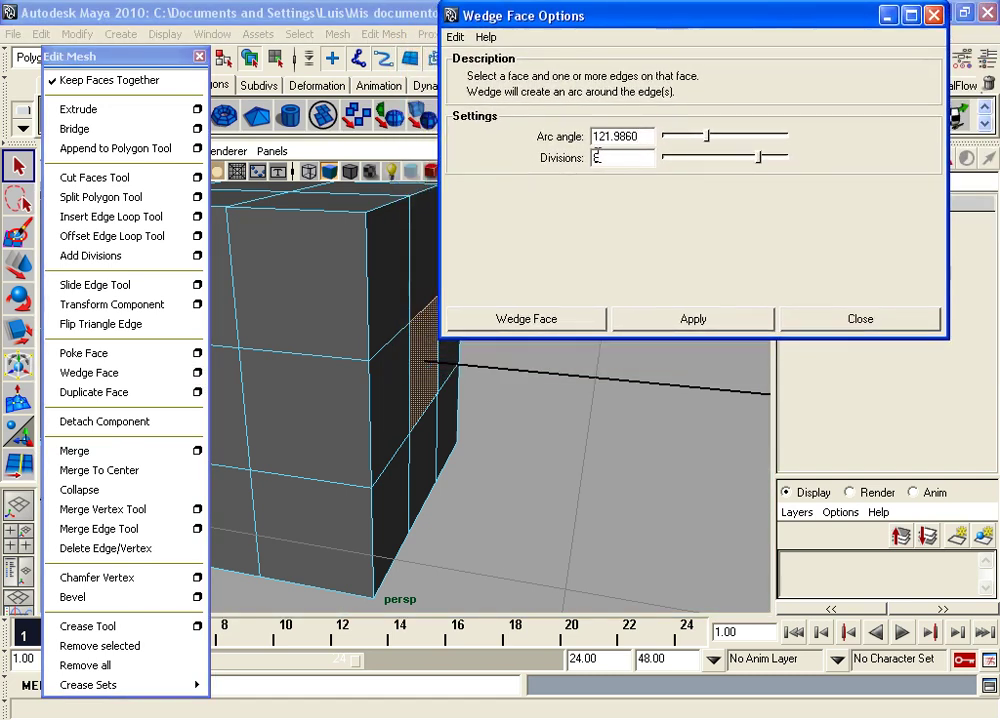
{"action": "left_click", "coordinate": [463, 40]}
{"action": "left_click", "coordinate": [470, 74]}
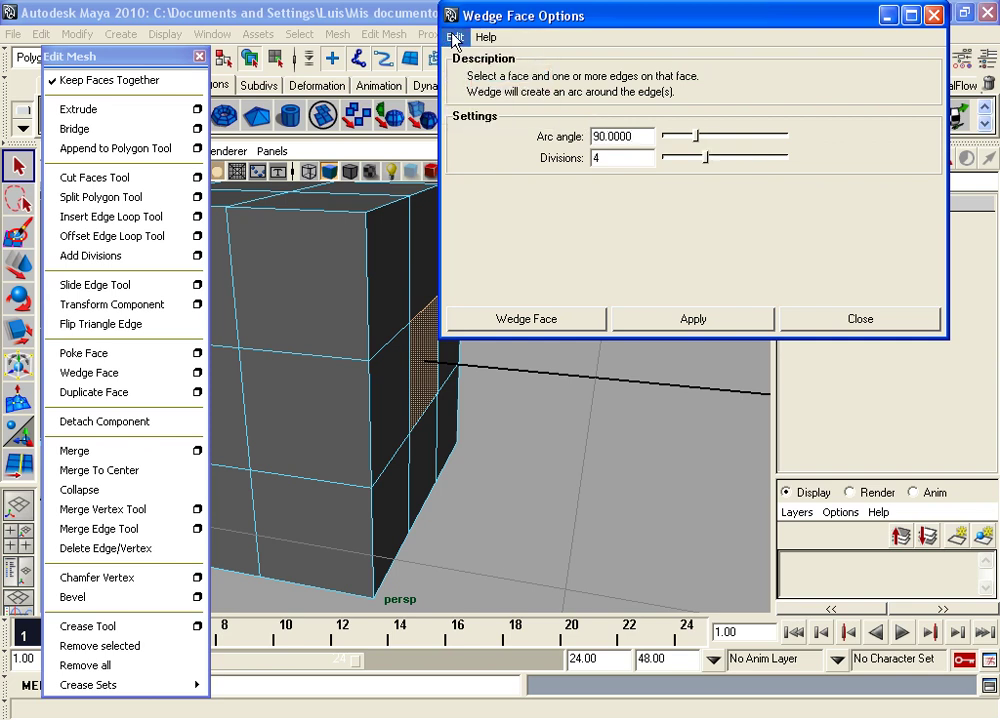
{"action": "left_click", "coordinate": [455, 40]}
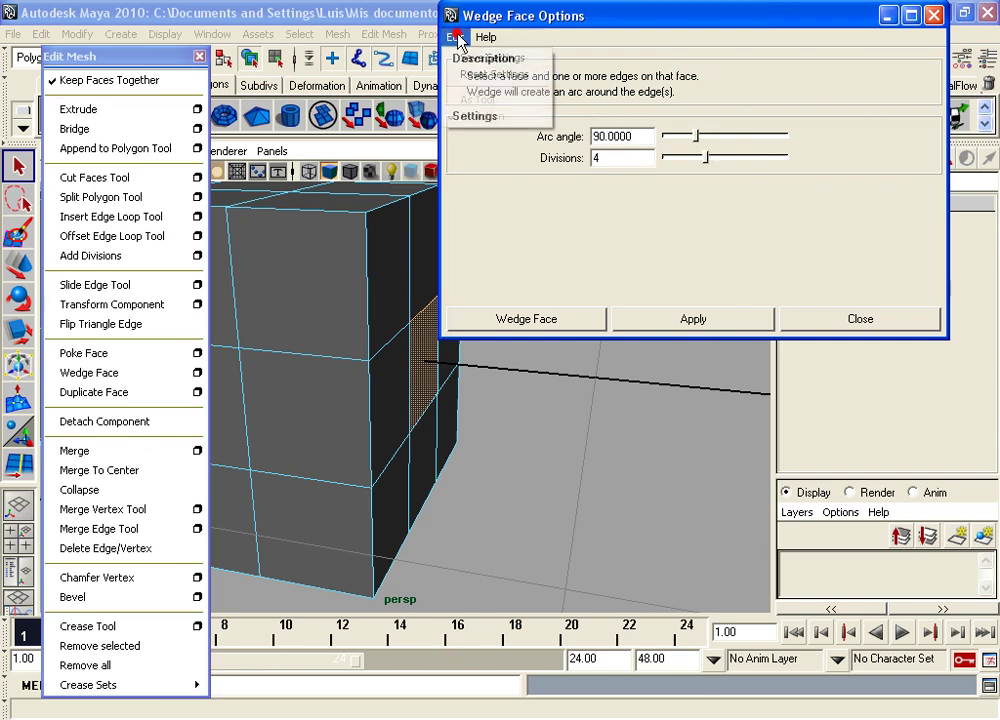
{"action": "left_click", "coordinate": [744, 70]}
{"action": "left_click", "coordinate": [693, 318]}
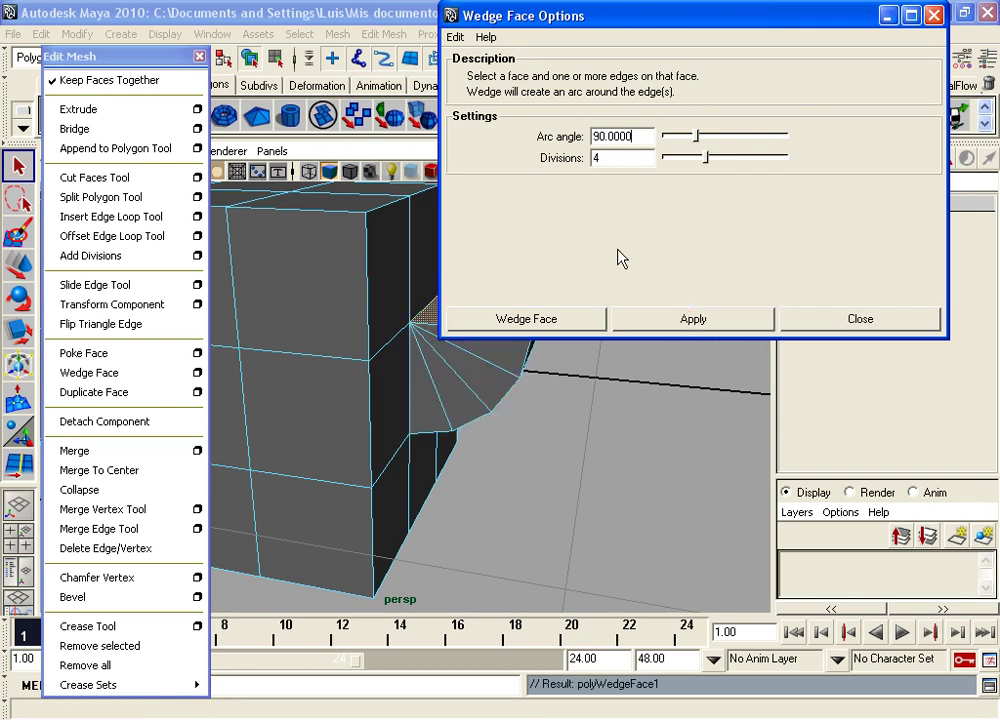
{"action": "left_click_drag", "start_coordinate": [590, 20], "coordinate": [678, 18]}
{"action": "mouse_move", "coordinate": [530, 400]}
{"action": "left_mouse_down", "text": "alt"}
{"action": "mouse_move", "coordinate": [368, 408]}
{"action": "mouse_move", "coordinate": [378, 415]}
{"action": "left_mouse_up", "text": "alt"}
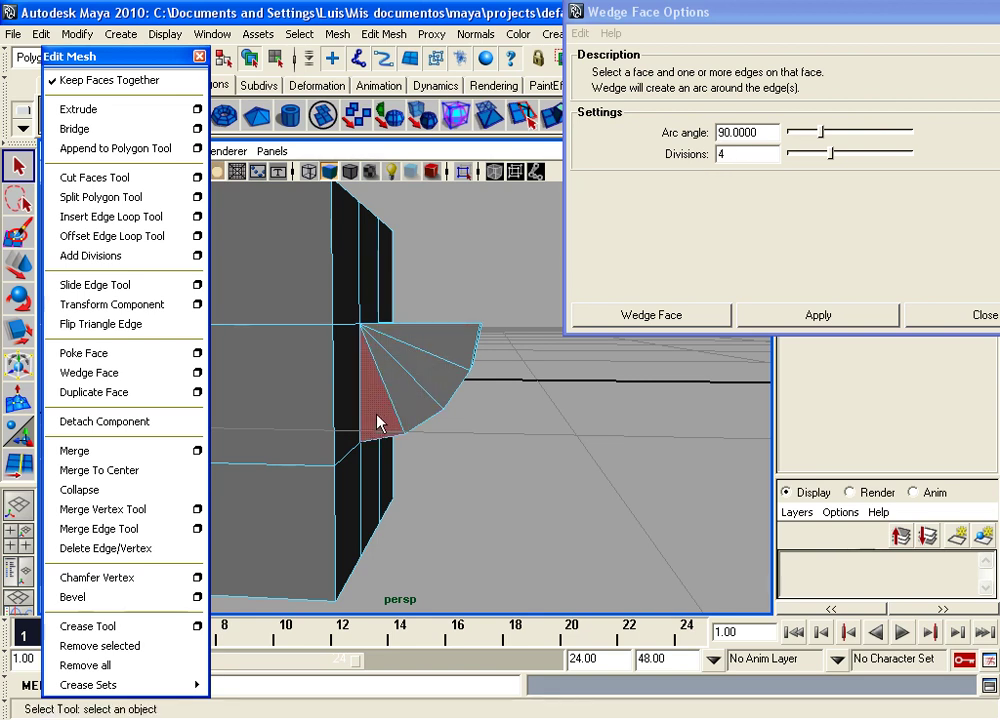
{"action": "left_click_drag", "start_coordinate": [379, 416], "coordinate": [350, 340], "text": "alt"}
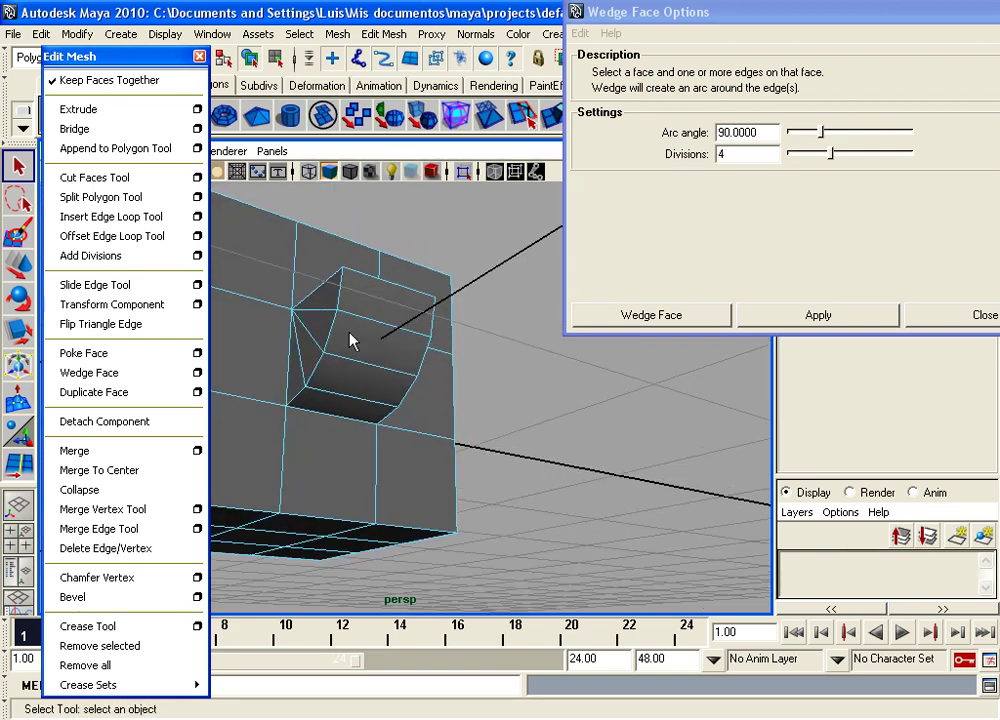
{"action": "mouse_move", "coordinate": [326, 416]}
{"action": "left_mouse_down", "text": "alt"}
{"action": "mouse_move", "coordinate": [353, 330]}
{"action": "mouse_move", "coordinate": [420, 373]}
{"action": "mouse_move", "coordinate": [357, 335]}
{"action": "left_mouse_up", "text": "alt"}
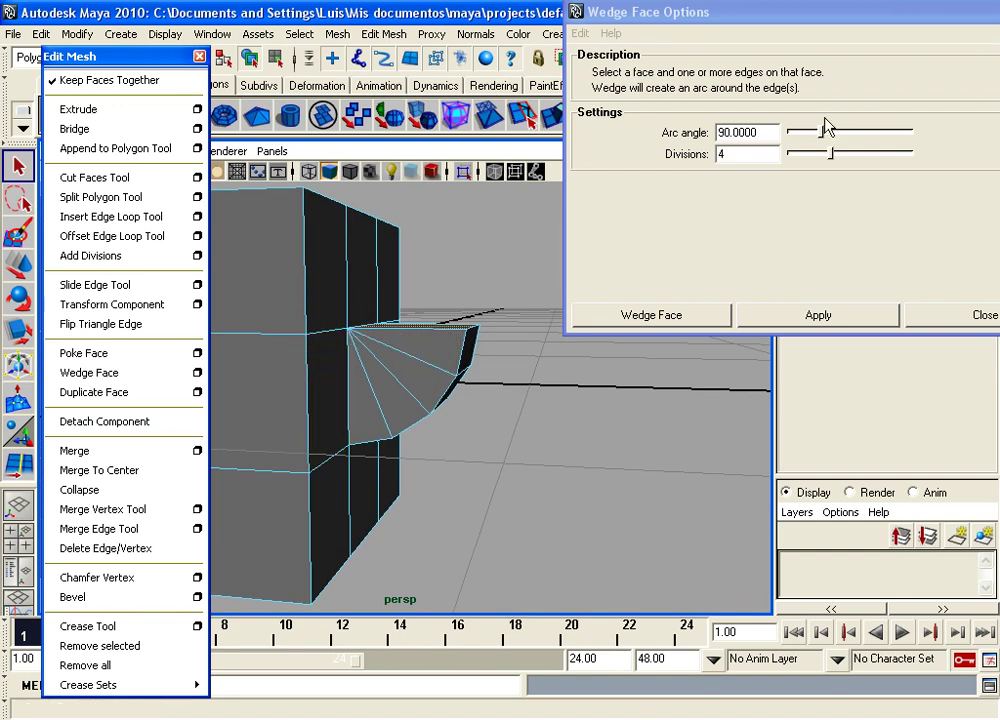
- Set the arc angle to 135, undo the old wedge, and rebuild it wider
{"action": "left_click_drag", "start_coordinate": [821, 132], "coordinate": [830, 140]}
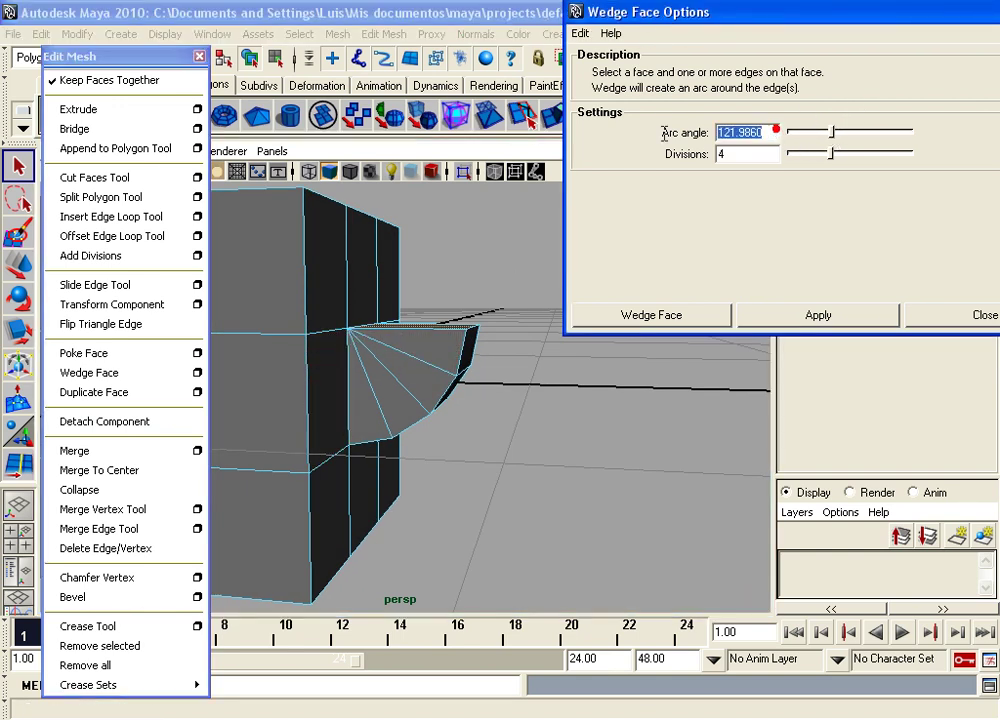
{"action": "type", "text": "135"}
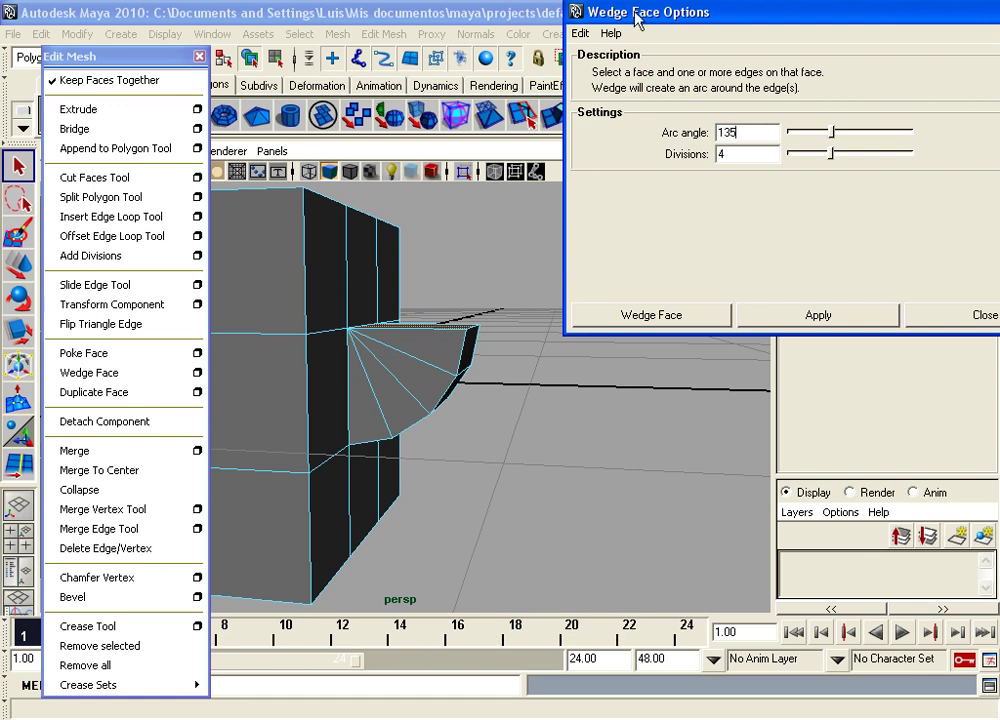
{"action": "left_click", "coordinate": [385, 14]}
{"action": "key", "text": "ctrl+z"}
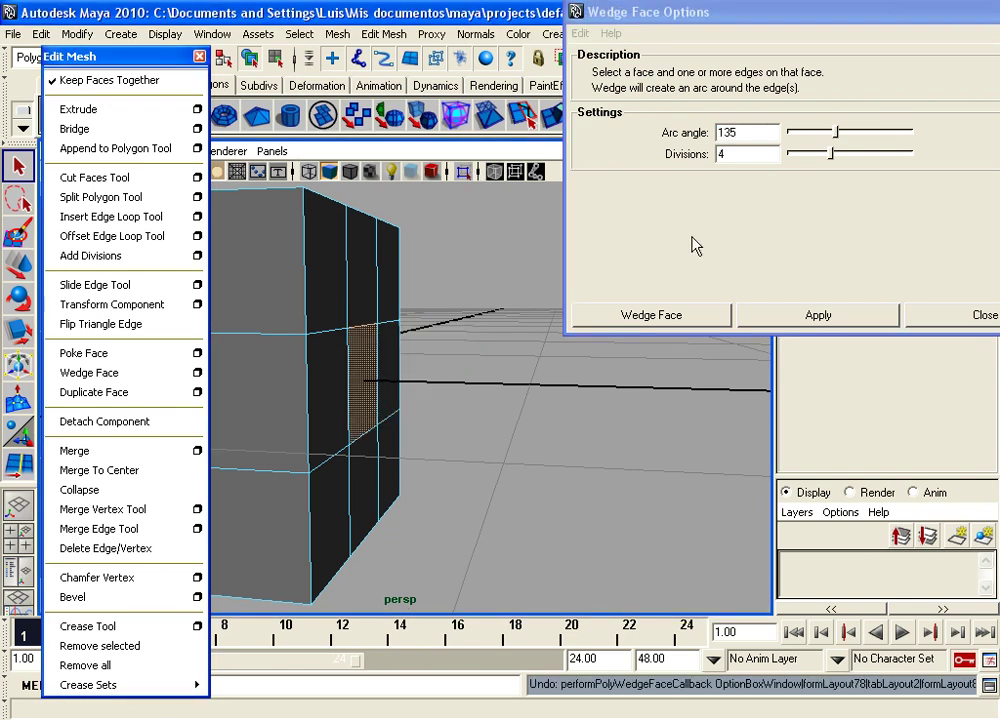
{"action": "left_click", "coordinate": [768, 315]}
{"action": "mouse_move", "coordinate": [390, 350]}
{"action": "left_mouse_down", "text": "alt"}
{"action": "mouse_move", "coordinate": [345, 366]}
{"action": "mouse_move", "coordinate": [370, 318]}
{"action": "left_mouse_up", "text": "alt"}
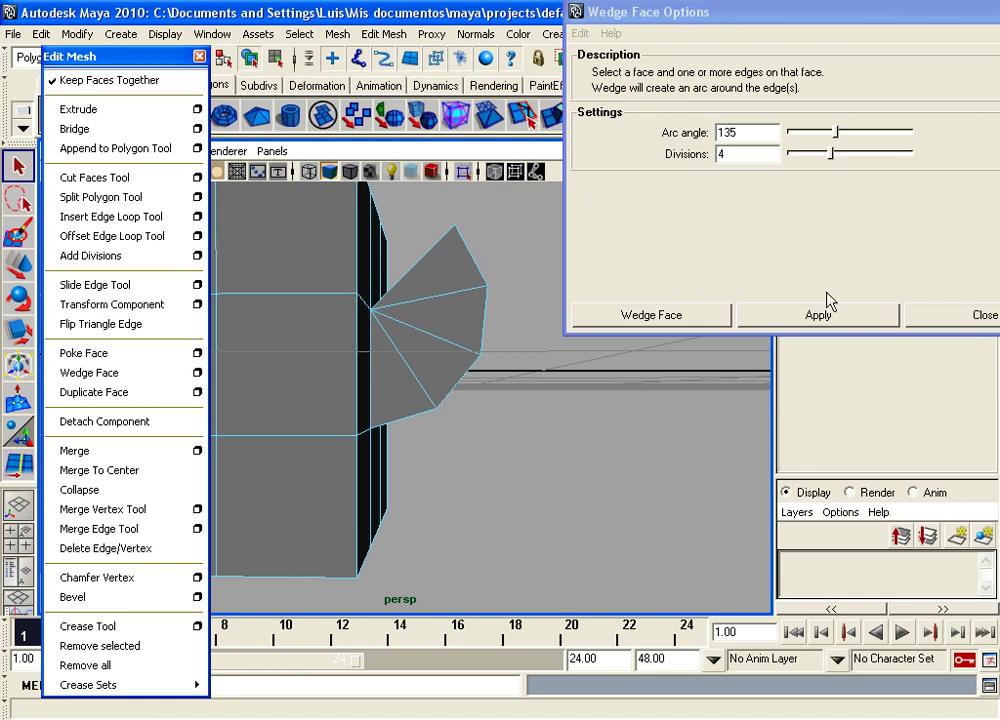
{"action": "left_click", "coordinate": [970, 314]}
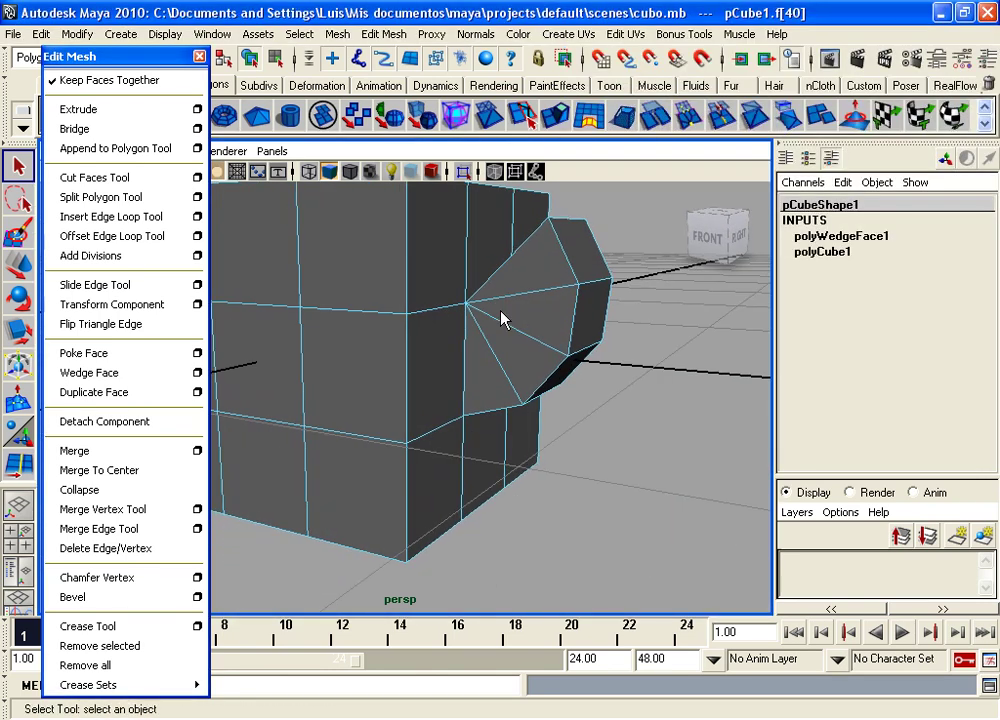